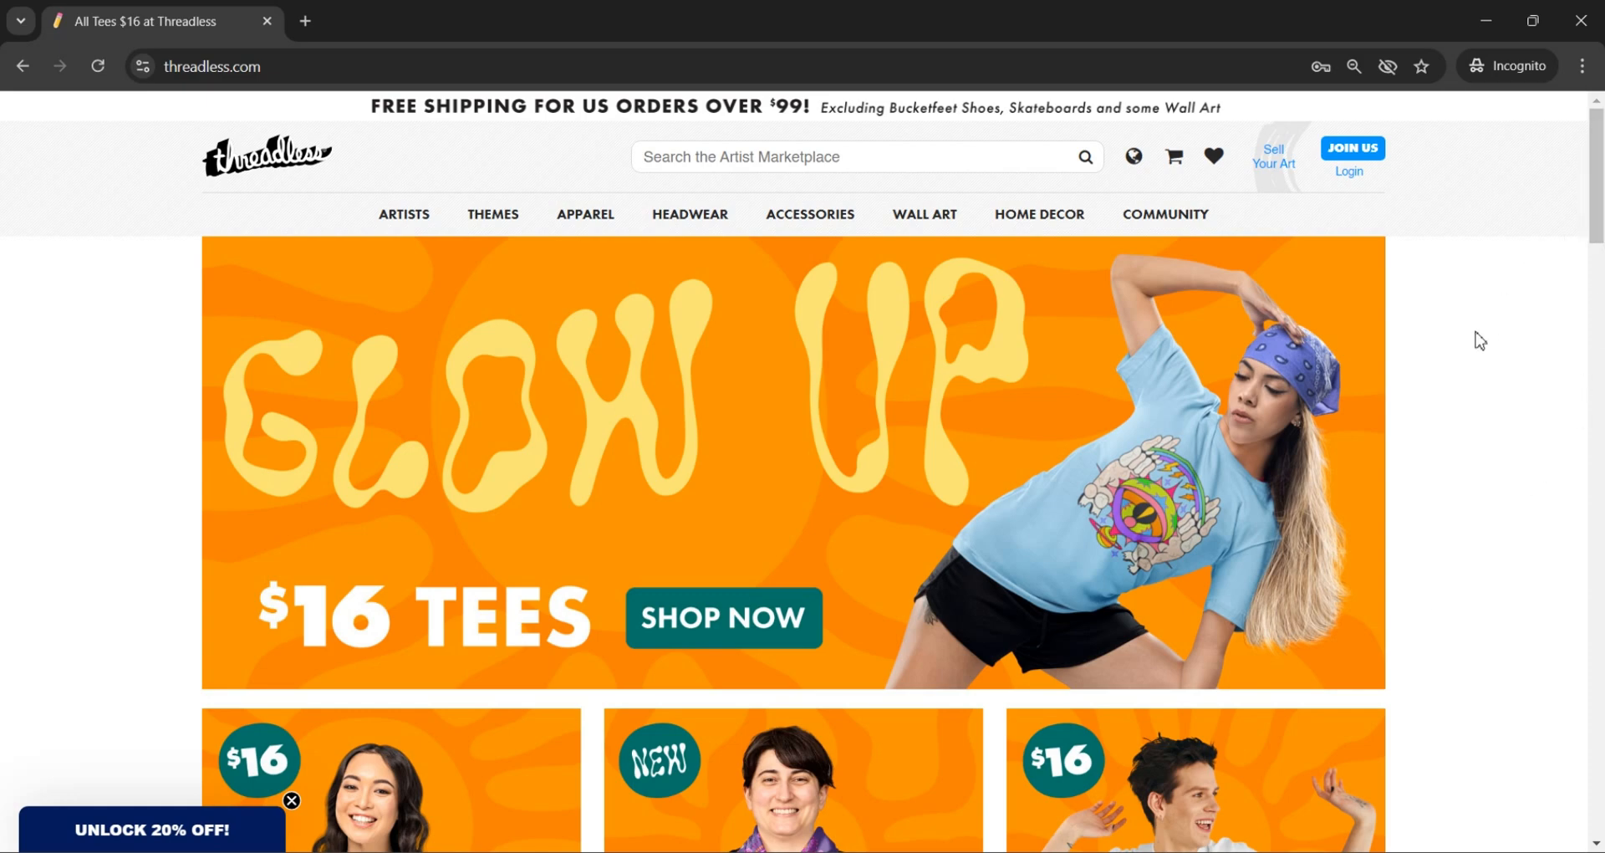
scroll(1533, 388, down, 4)
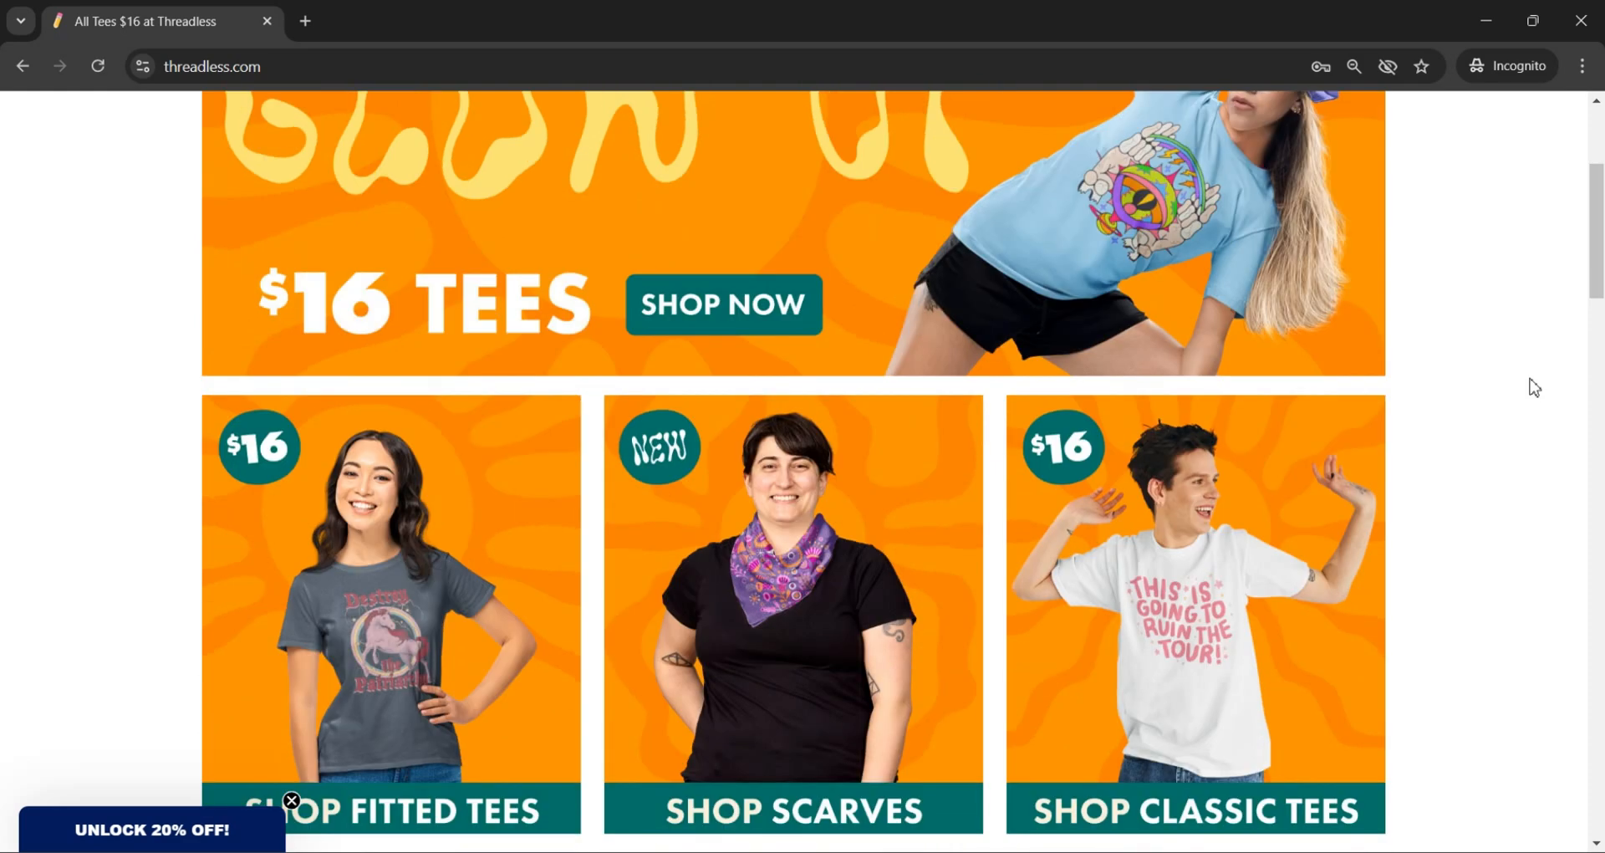
scroll(1535, 386, up, 4)
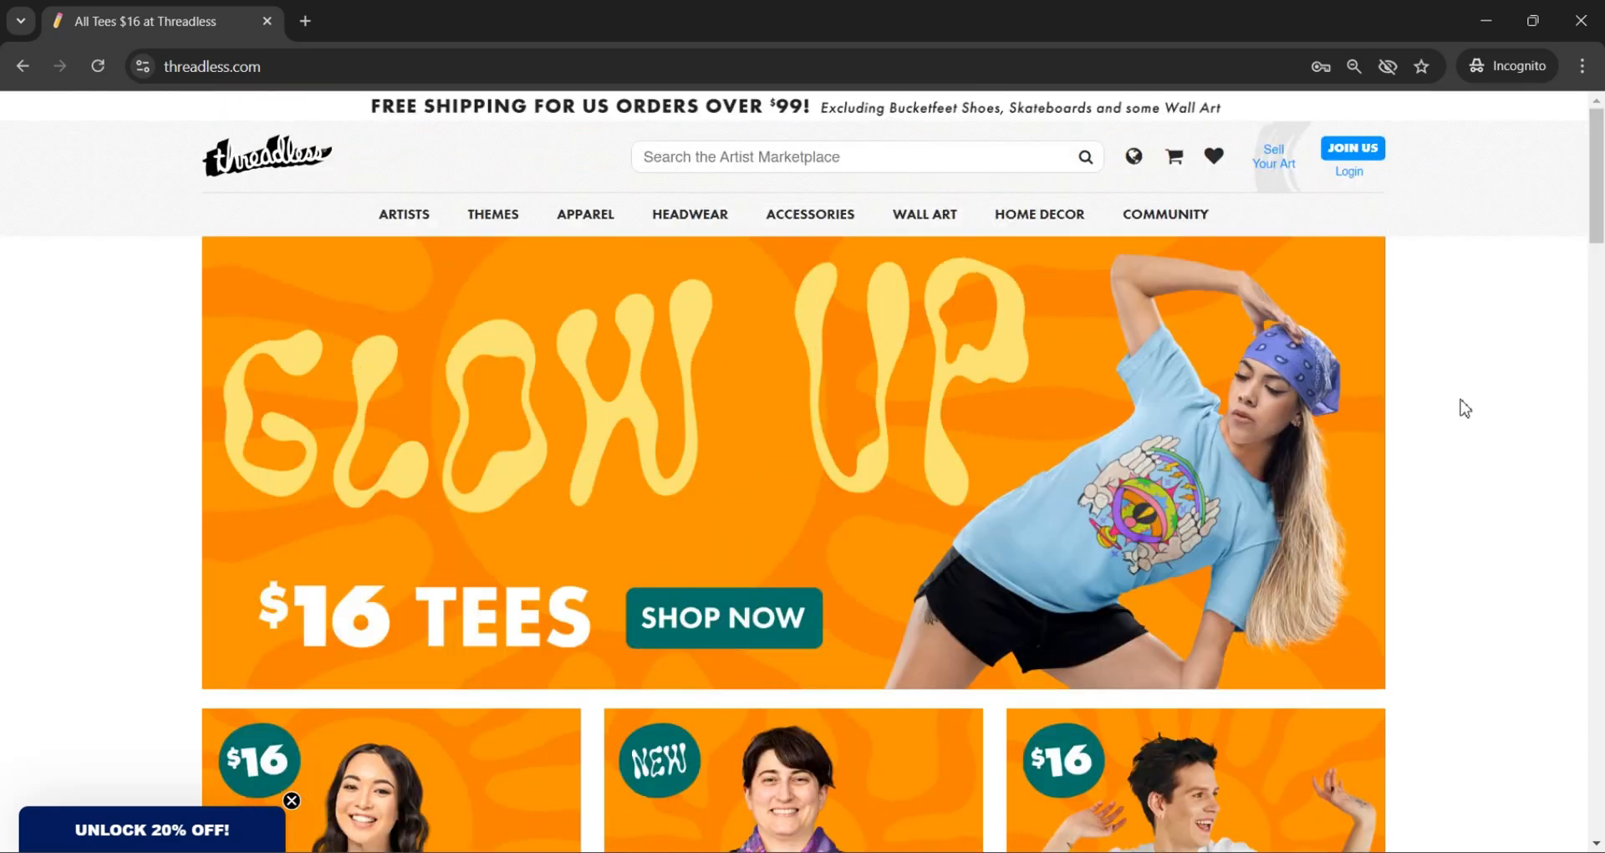
click(346, 66)
click(95, 310)
click(291, 66)
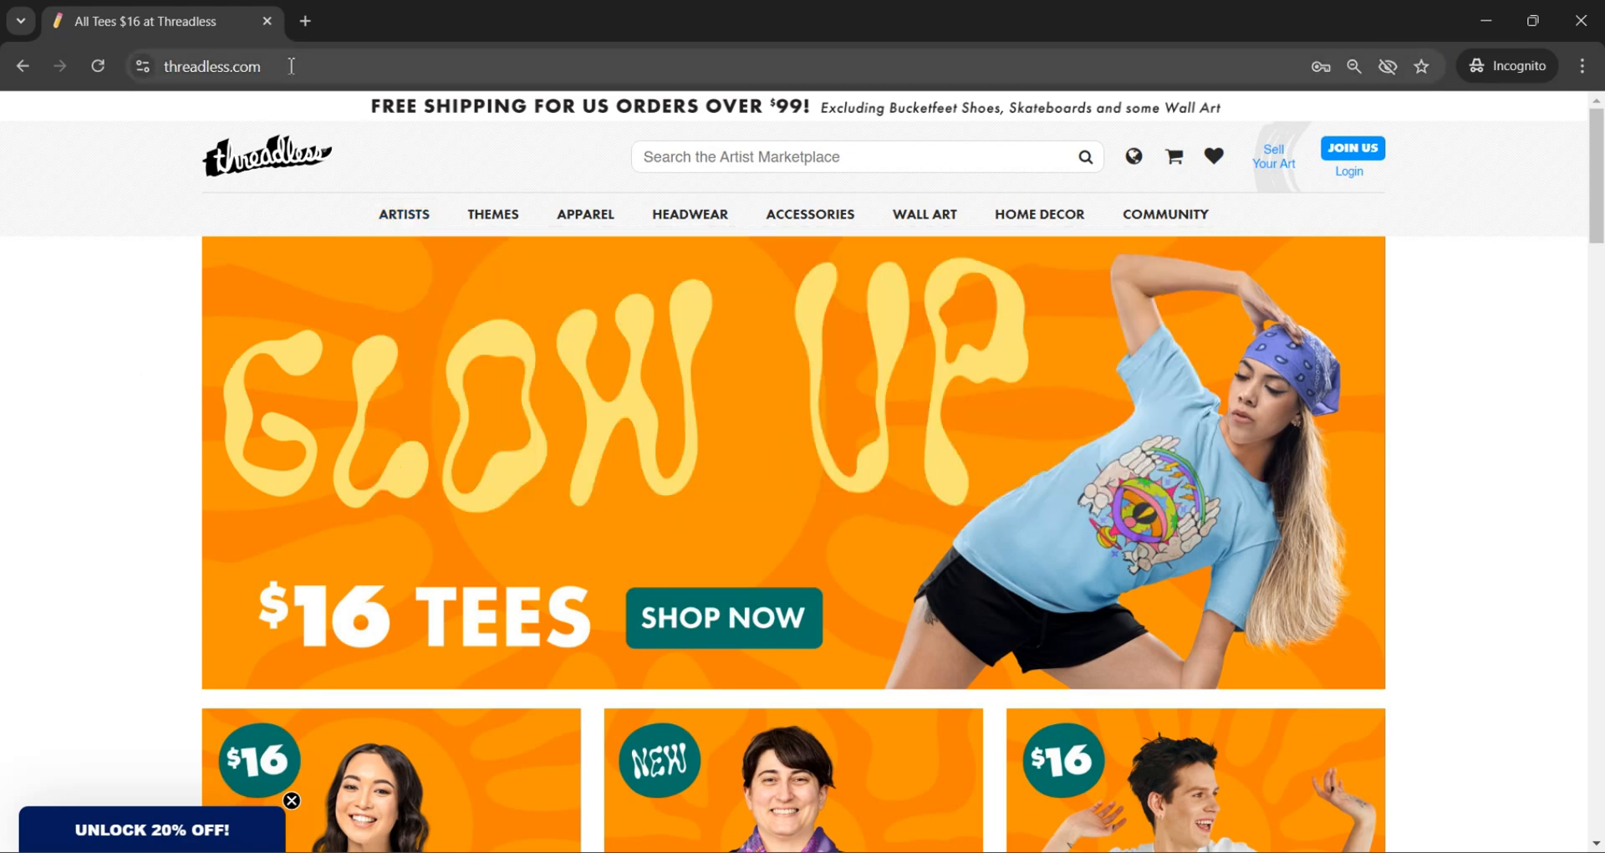
Step: Open the Vintage art style designs on Threadless and sort them by Popular
click(505, 174)
mouse_move(498, 221)
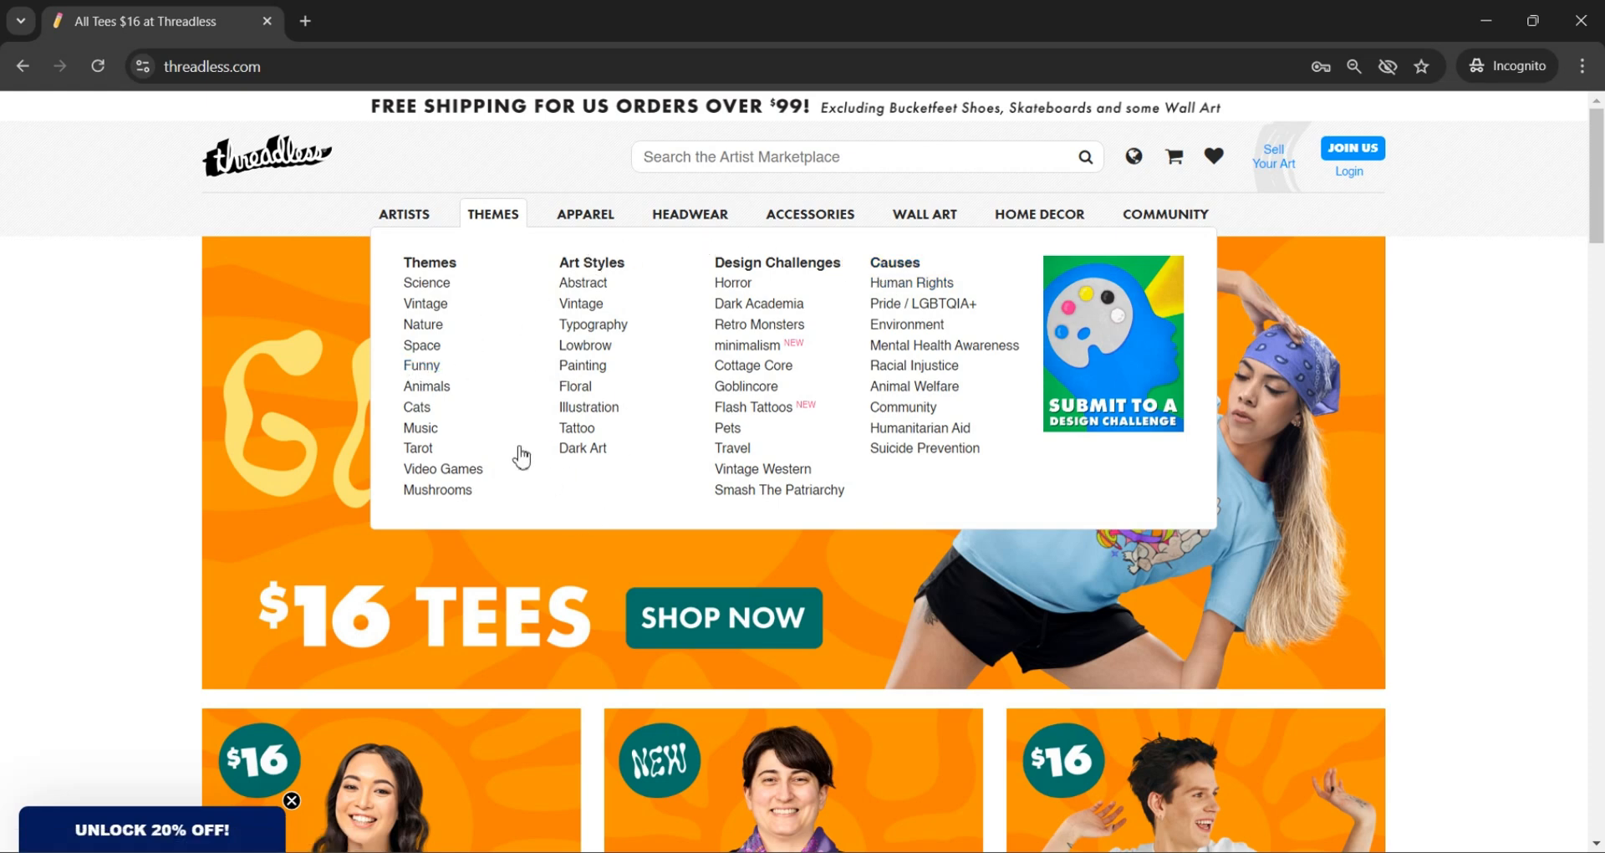
click(582, 307)
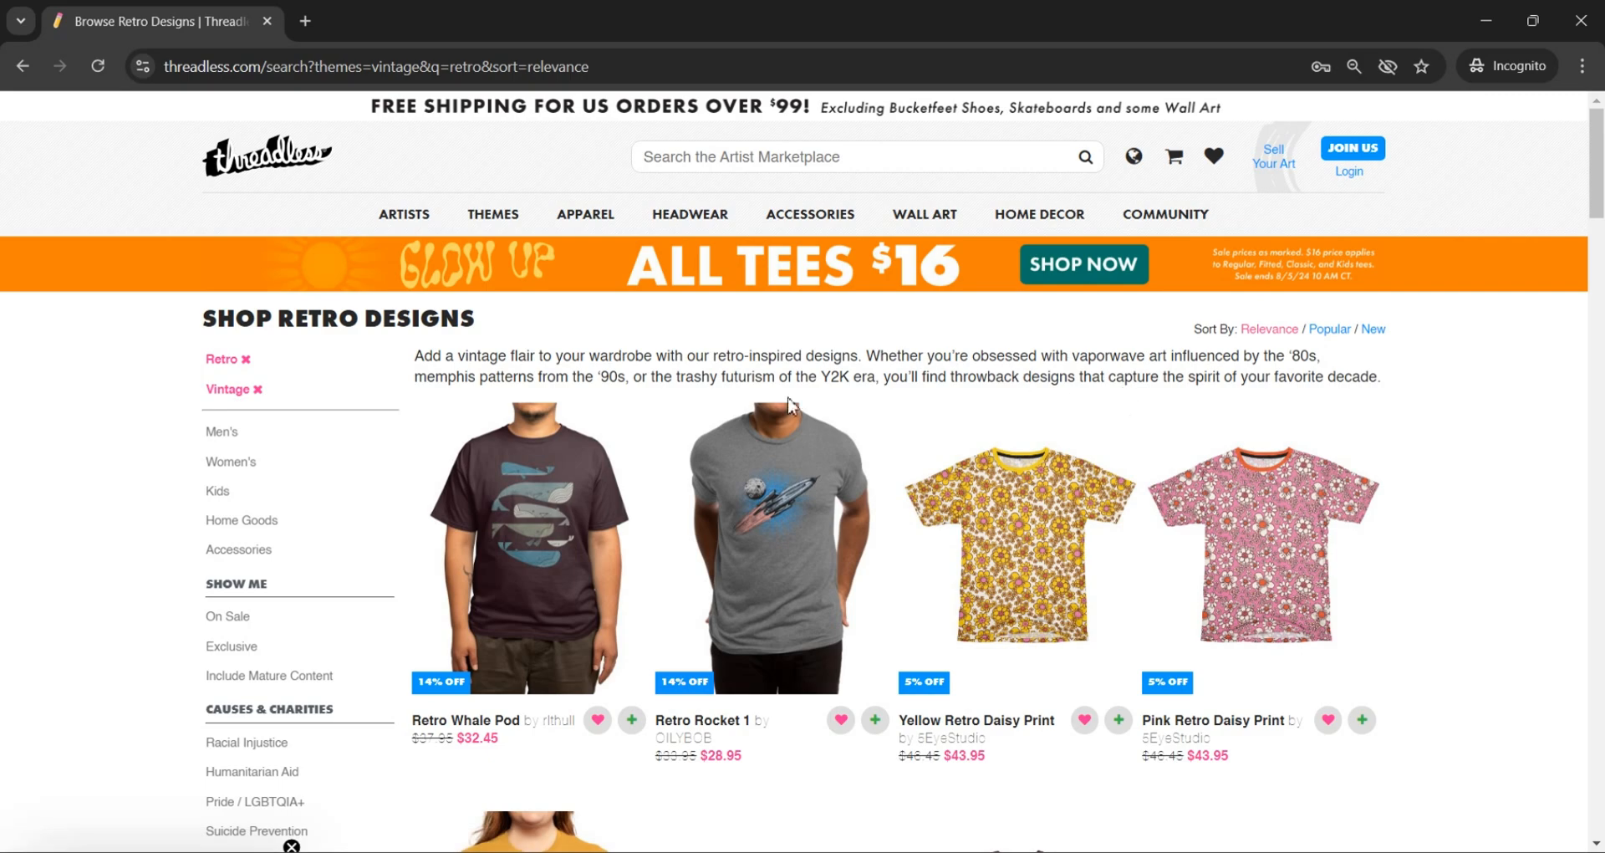
scroll(221, 425, down, 2)
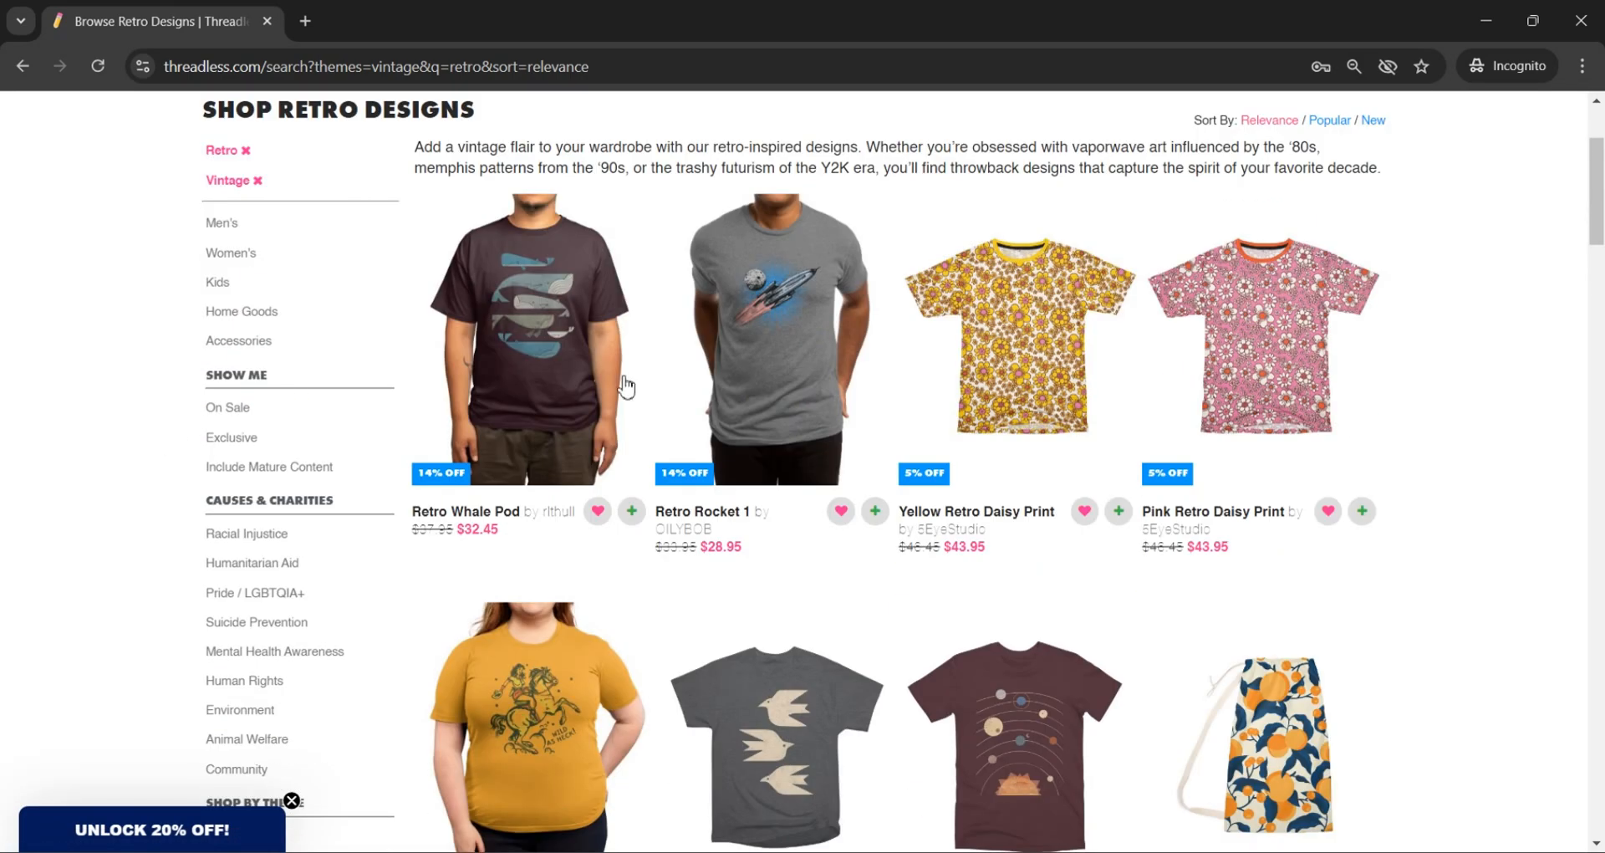
scroll(1489, 330, up, 1)
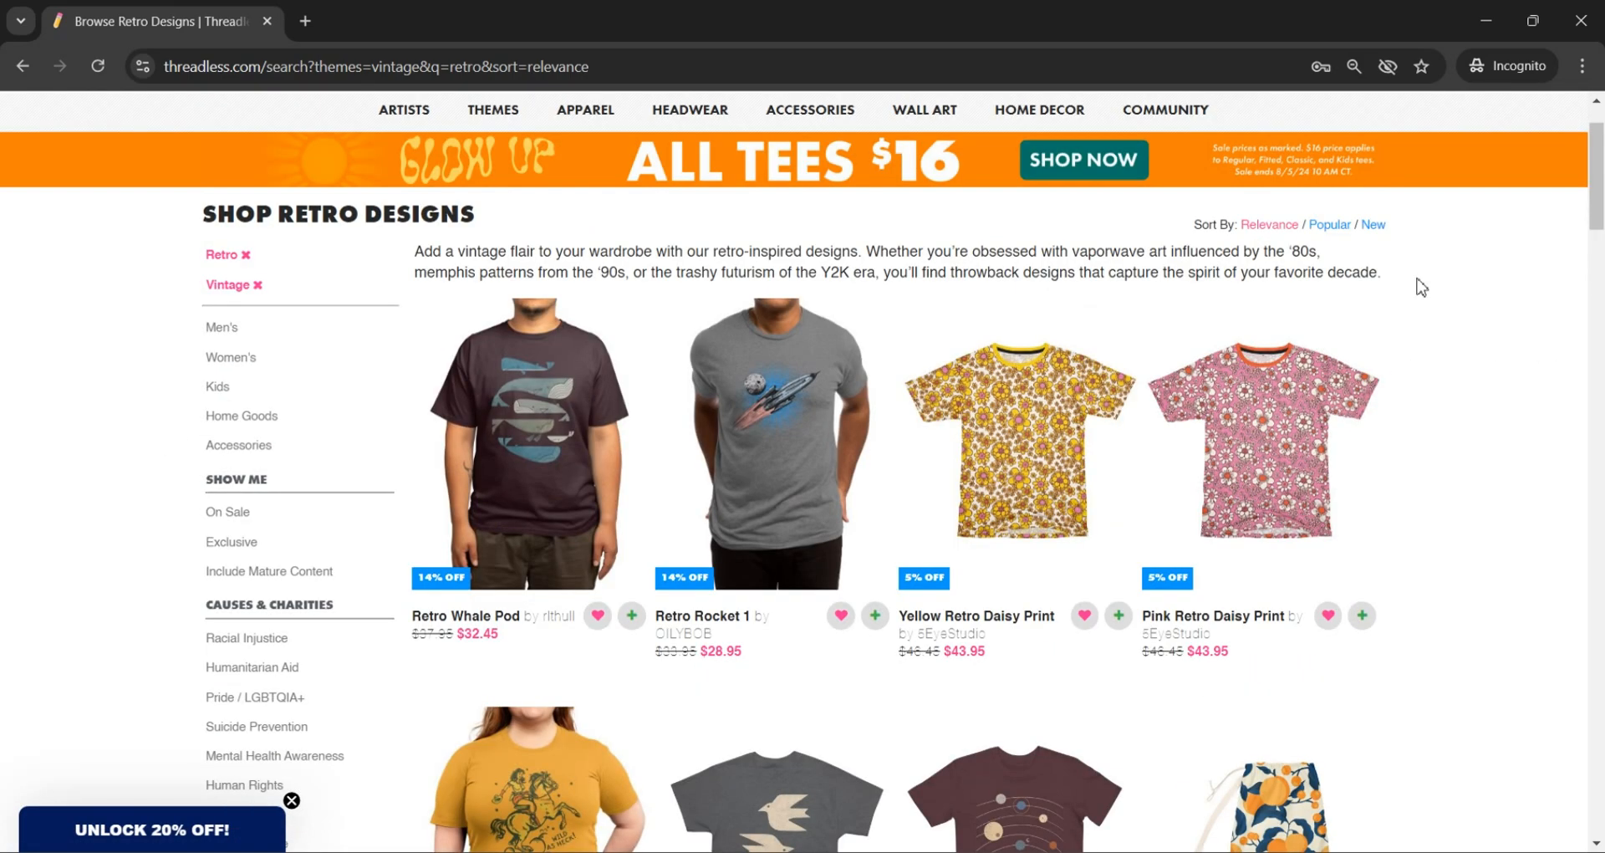
click(1339, 237)
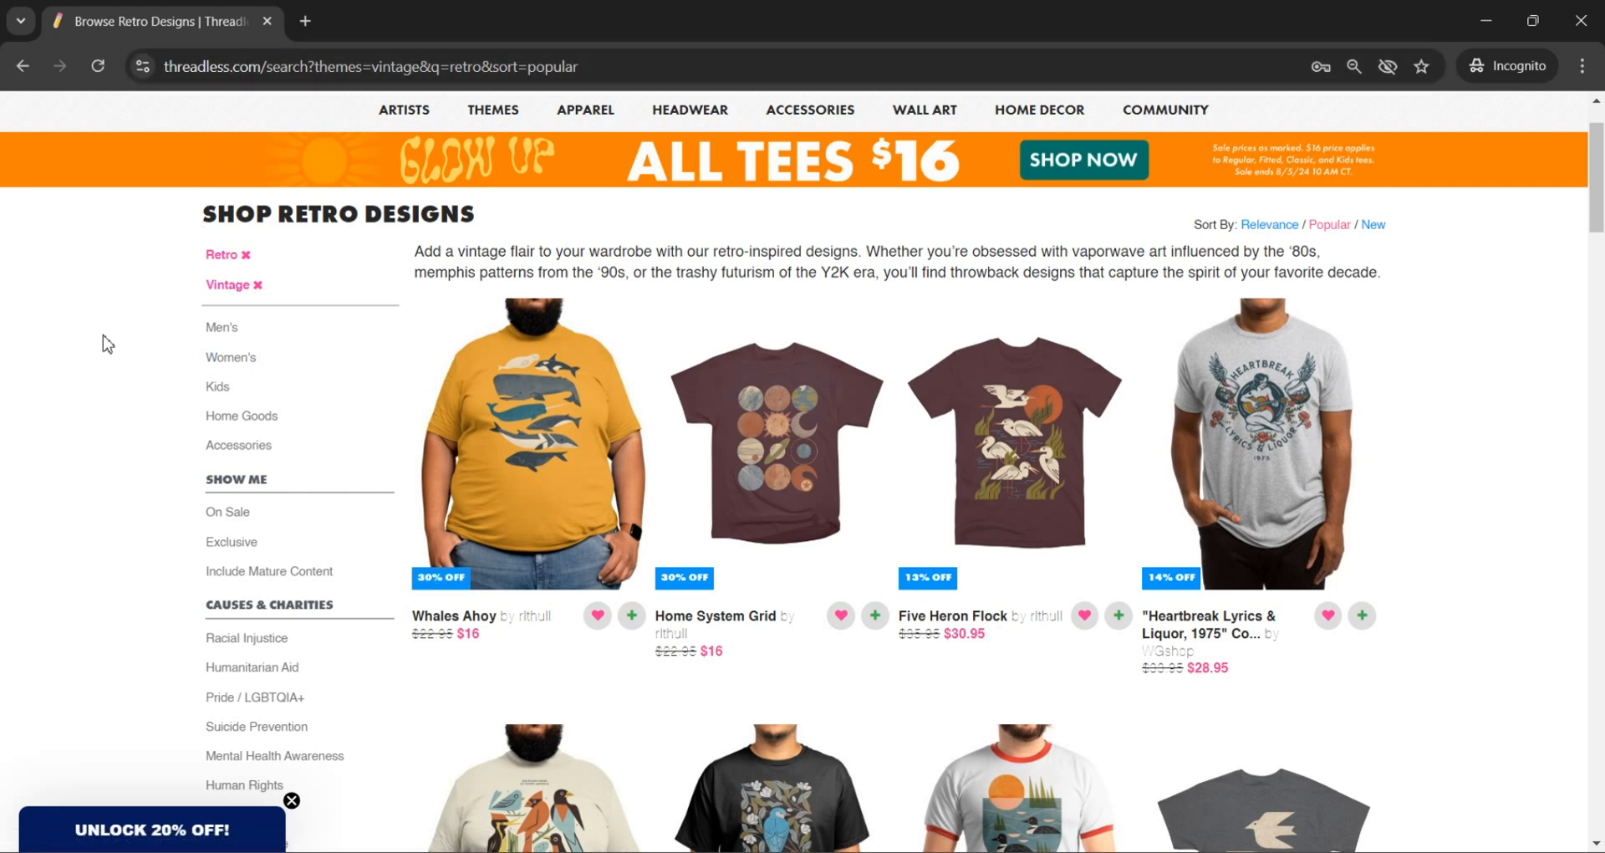
Step: Examine the popular retro shirt designs for recurring subjects and styles
scroll(107, 343, down, 1)
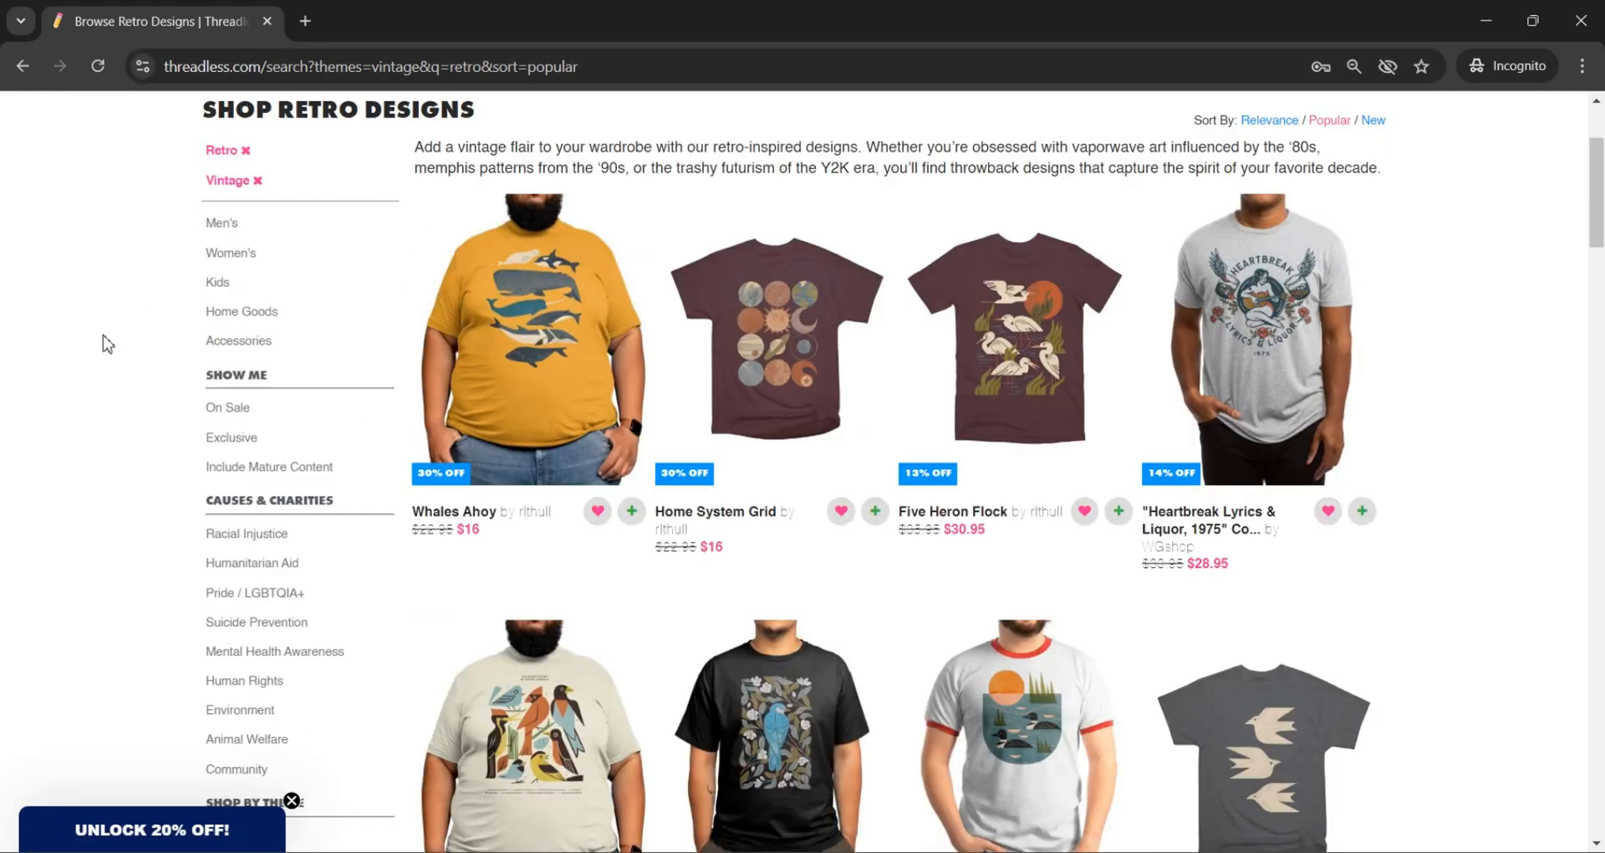
scroll(107, 343, up, 1)
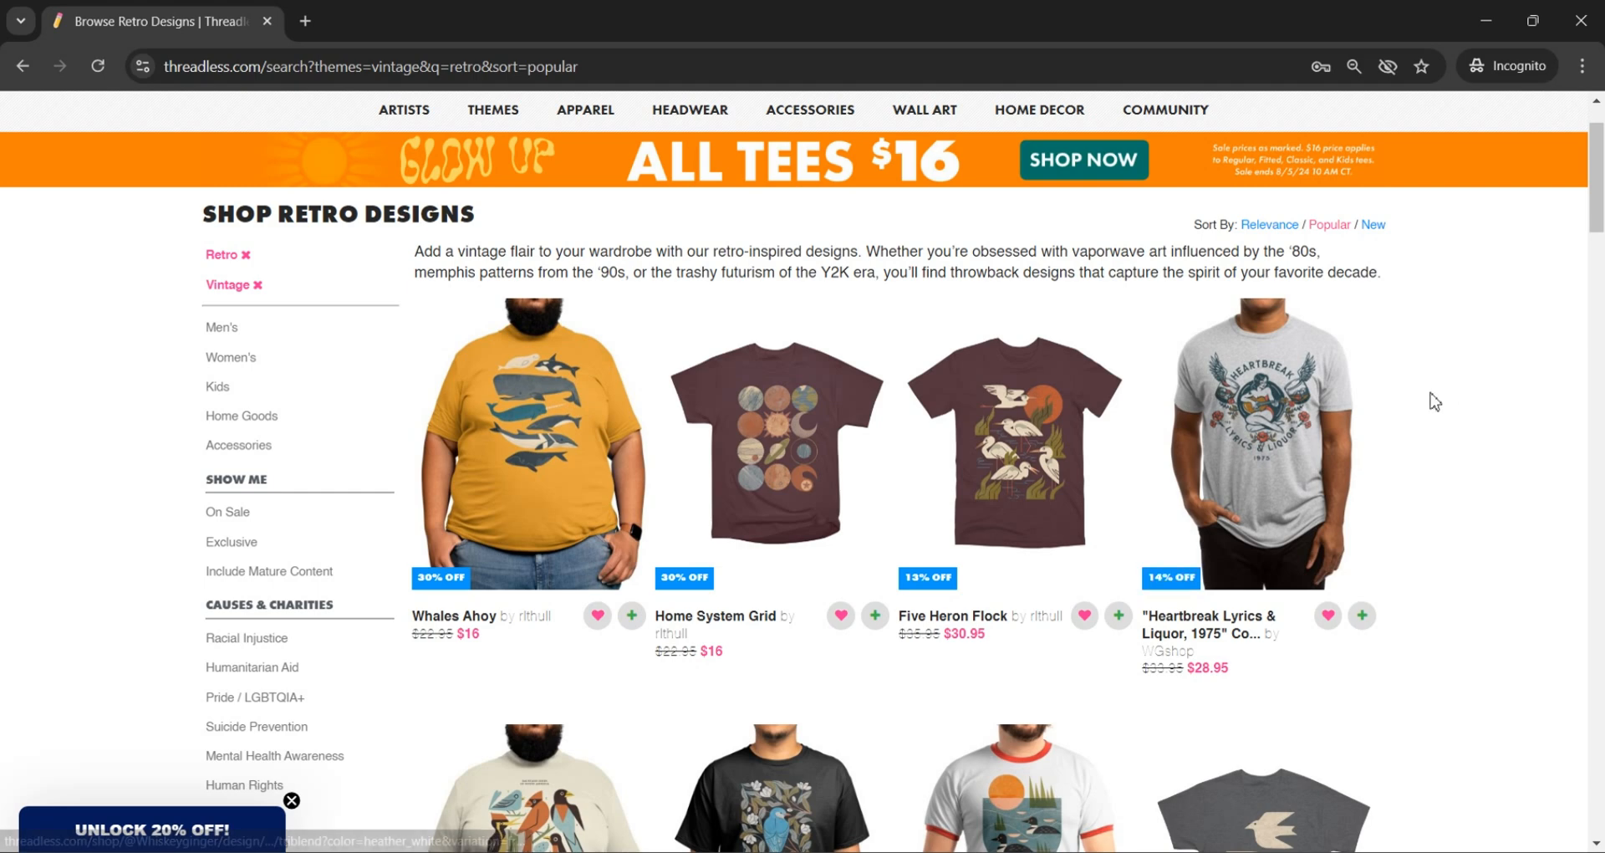
scroll(1436, 400, down, 1)
scroll(1438, 394, up, 1)
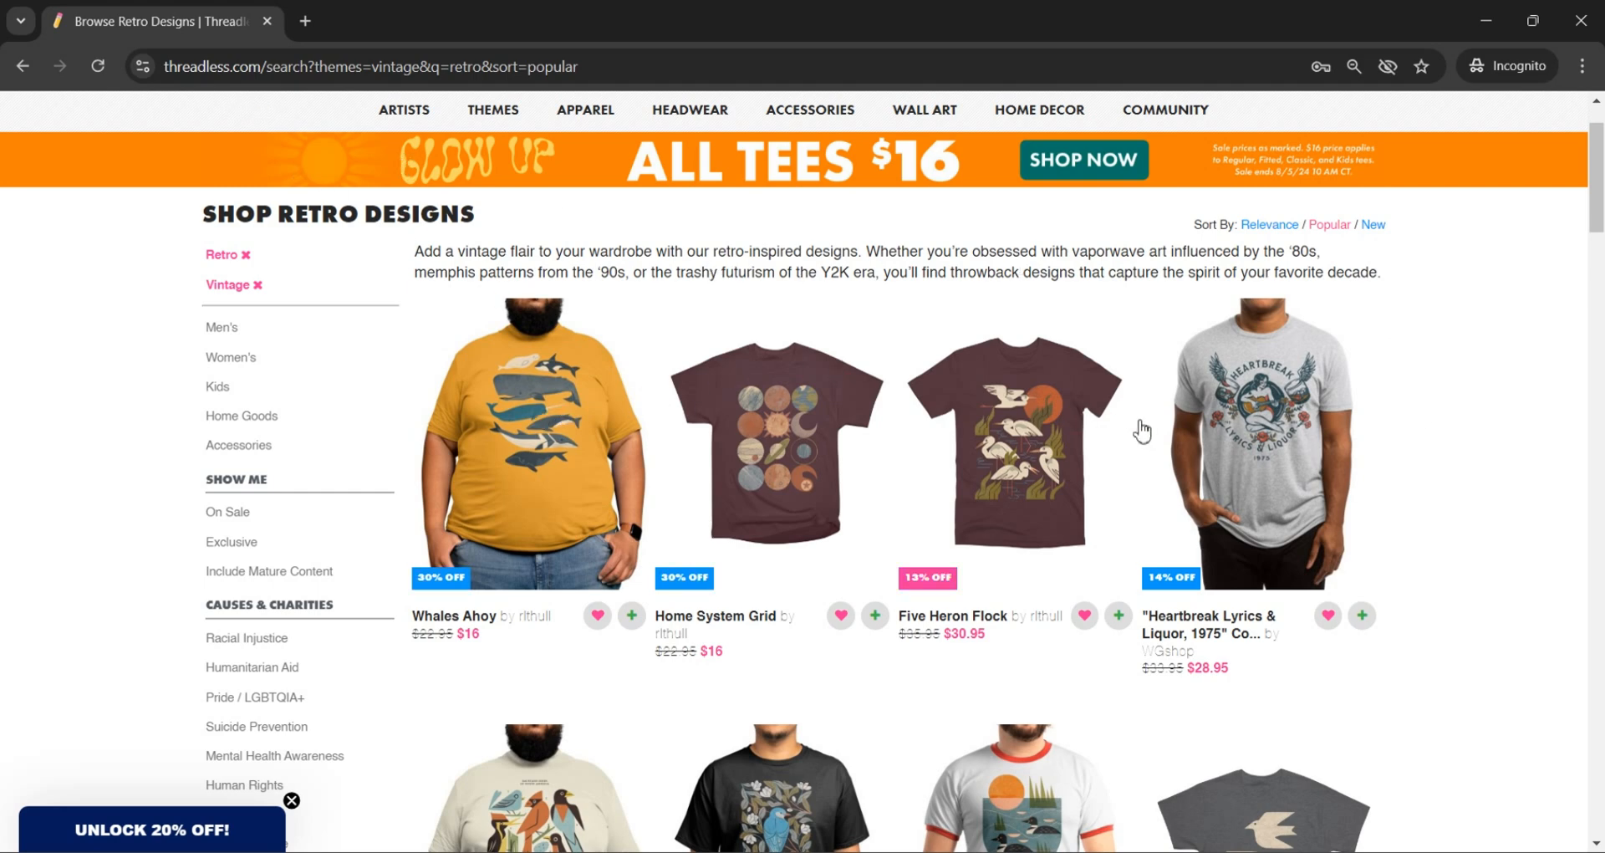
scroll(1435, 455, down, 1)
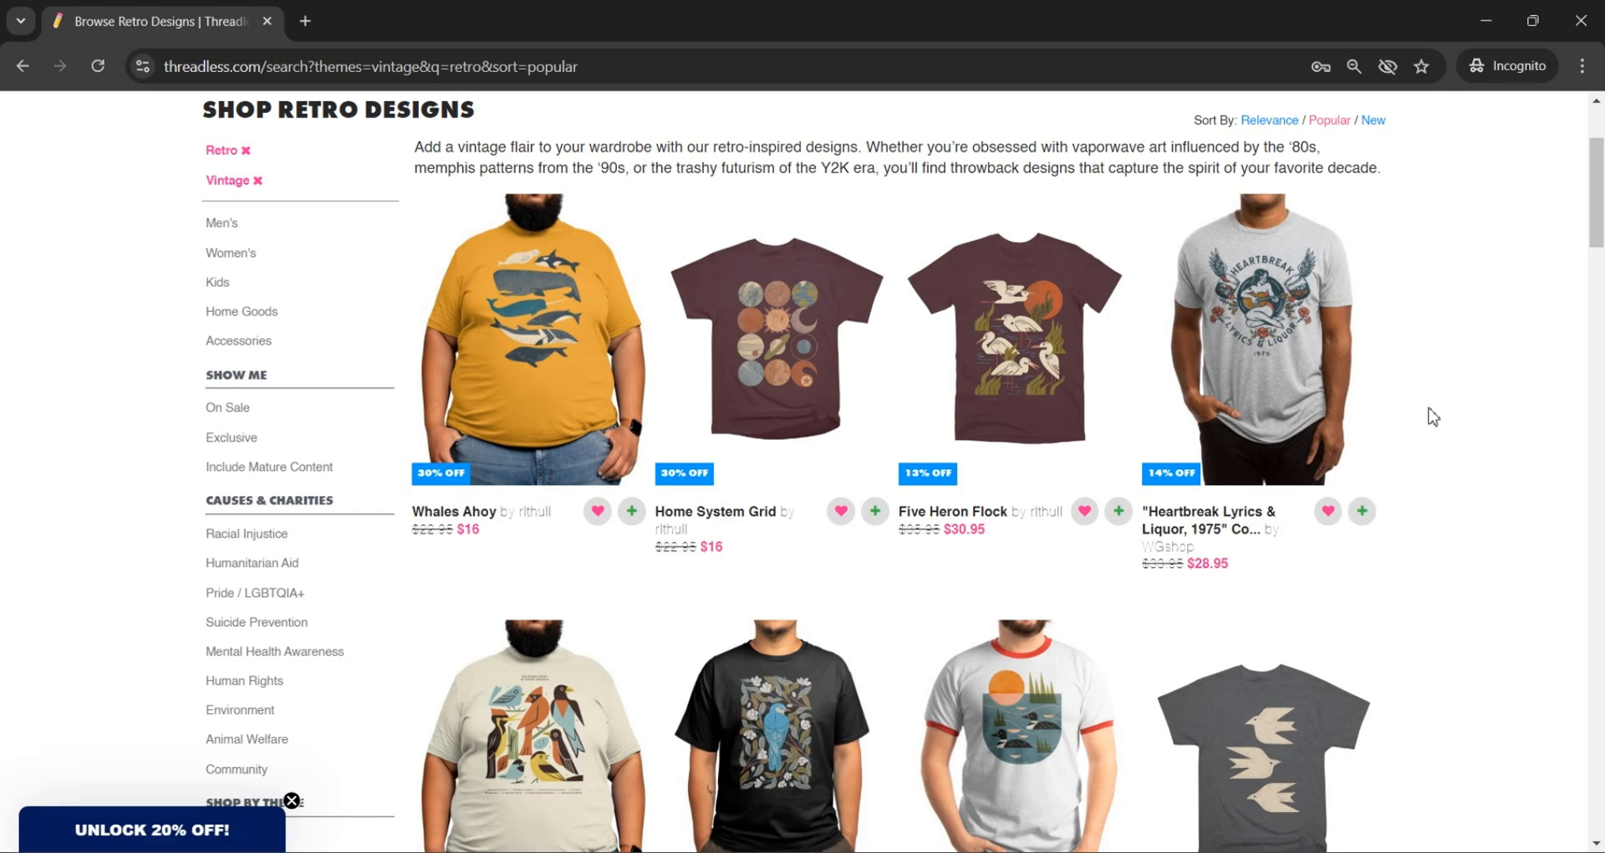
scroll(1433, 416, down, 1)
scroll(1433, 416, down, 1)
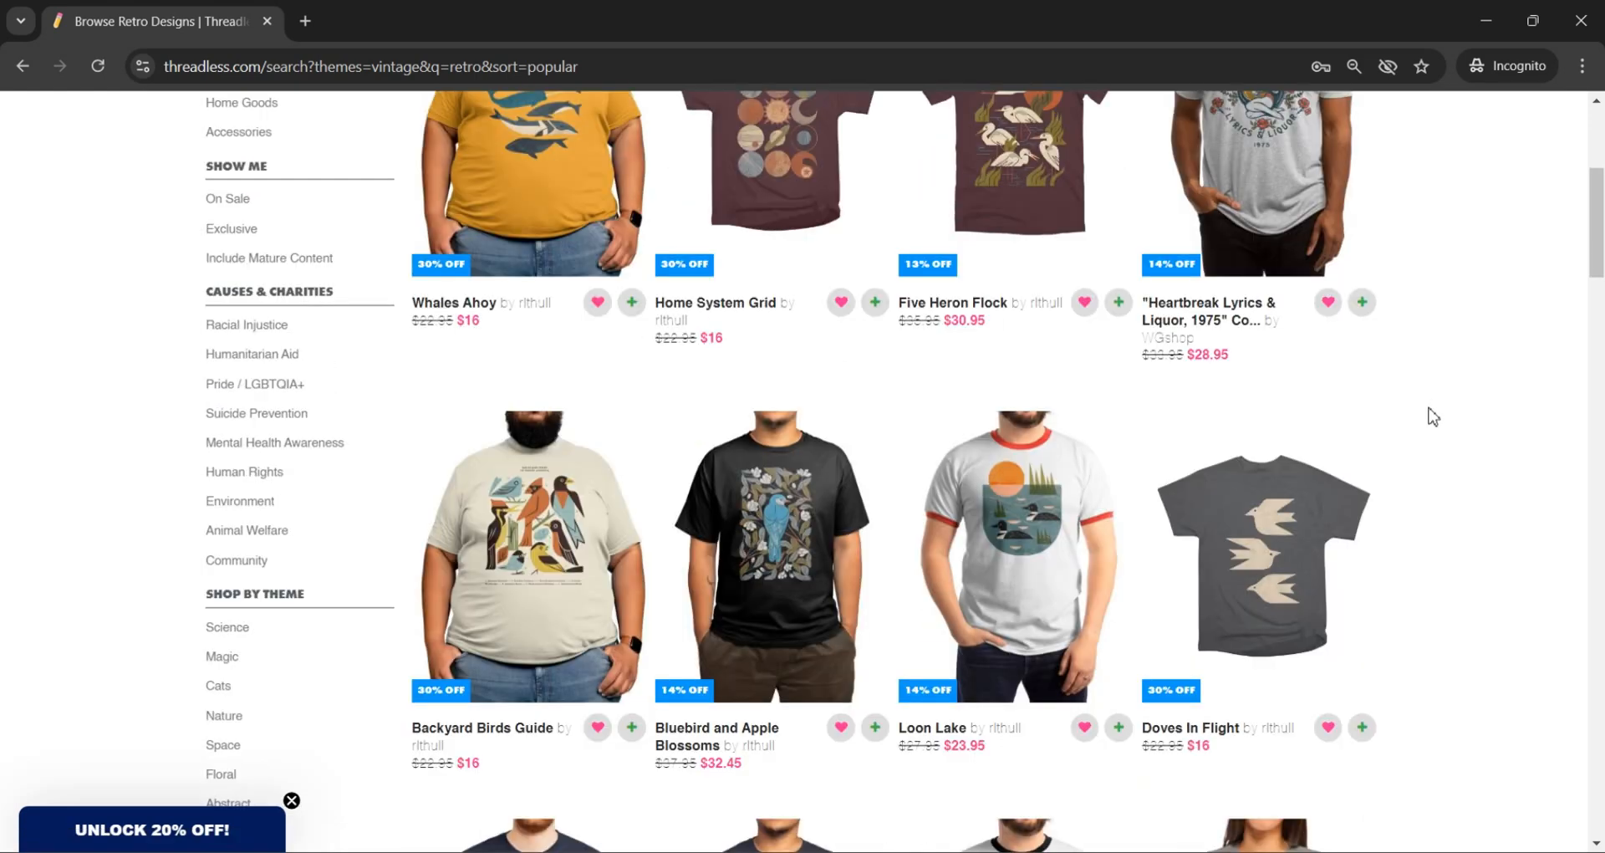
scroll(1433, 416, up, 2)
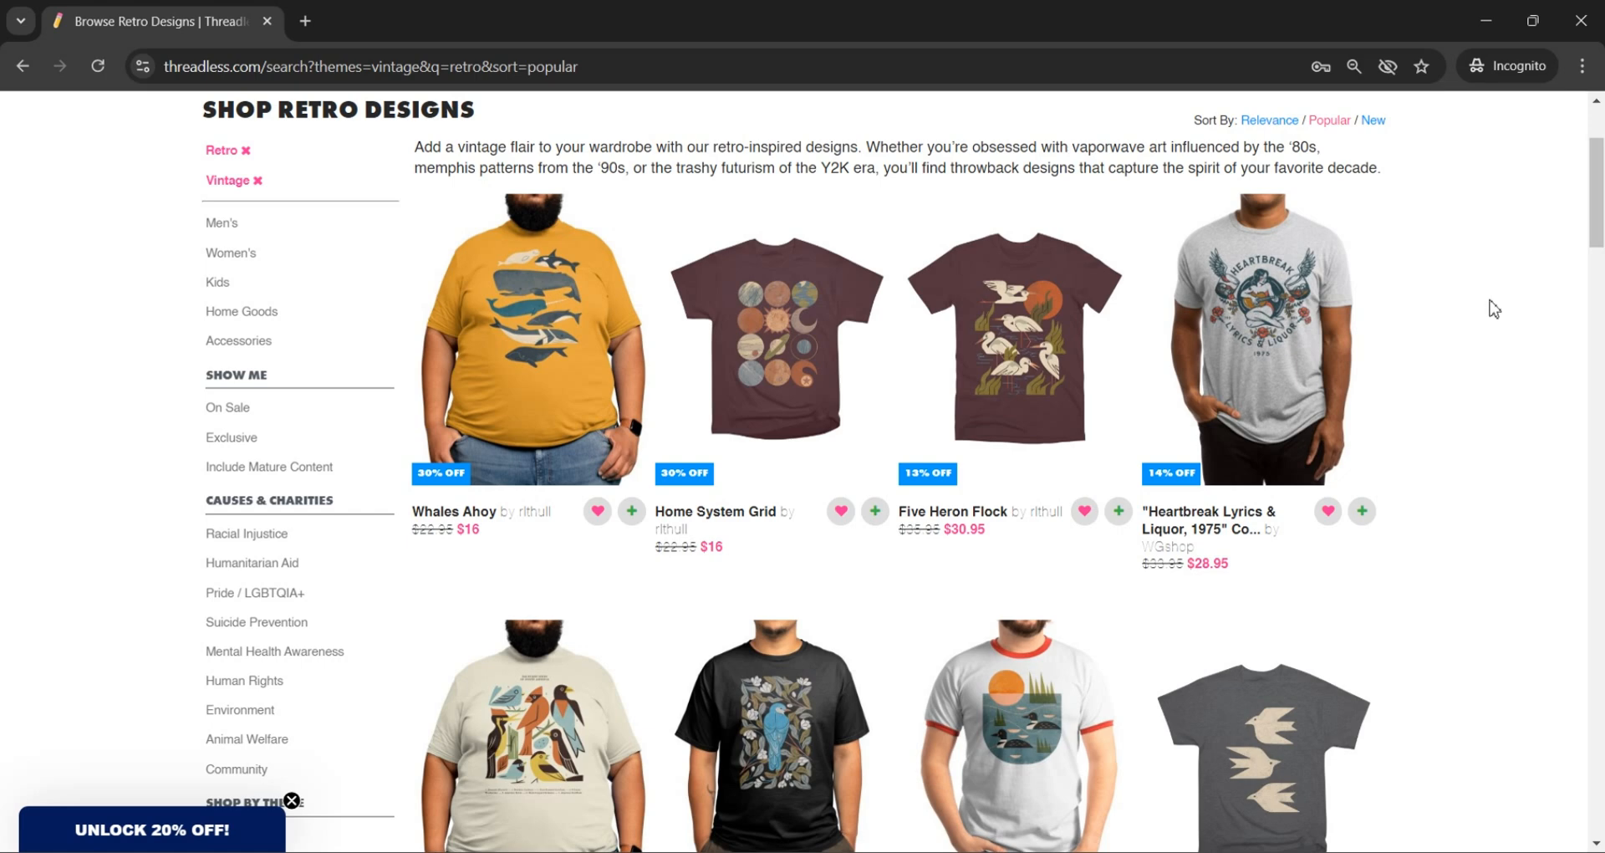
drag(1600, 217, 1600, 225)
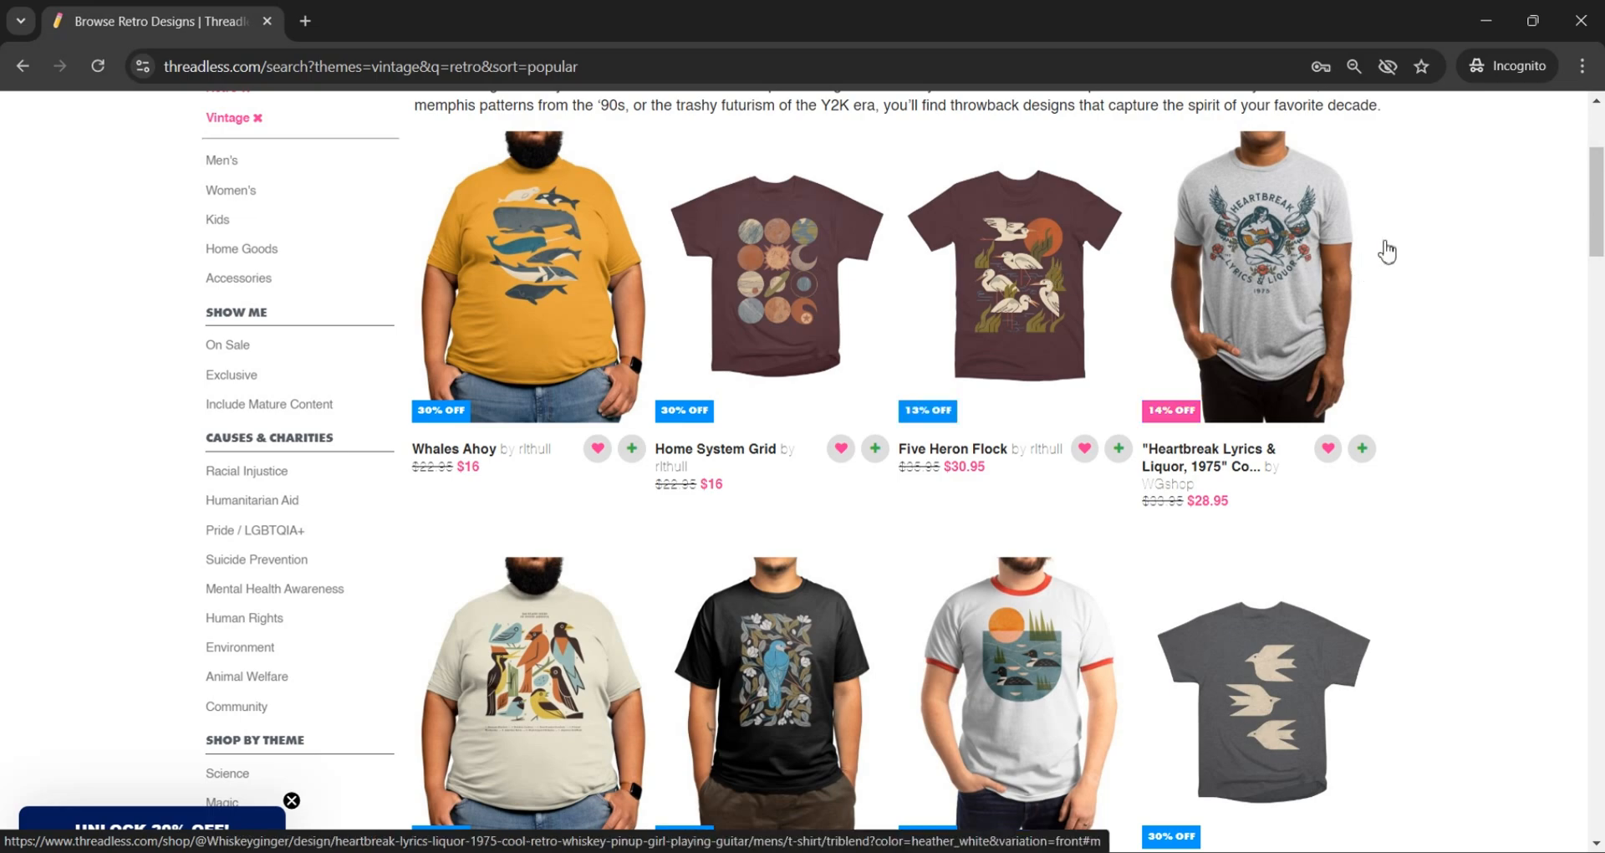
drag(1600, 220, 1600, 282)
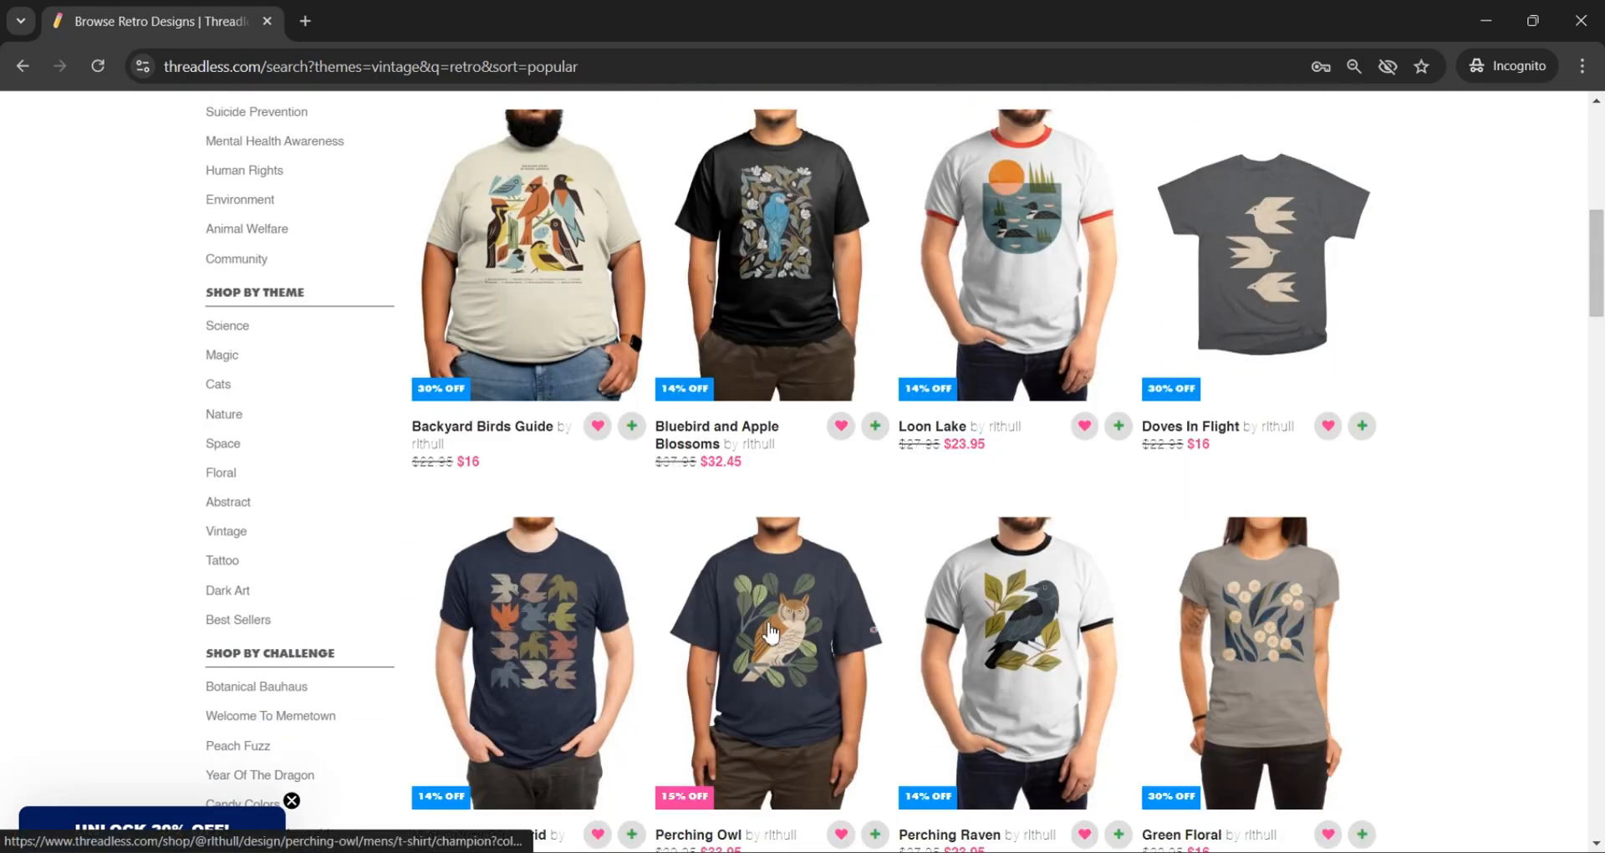
scroll(1258, 564, down, 4)
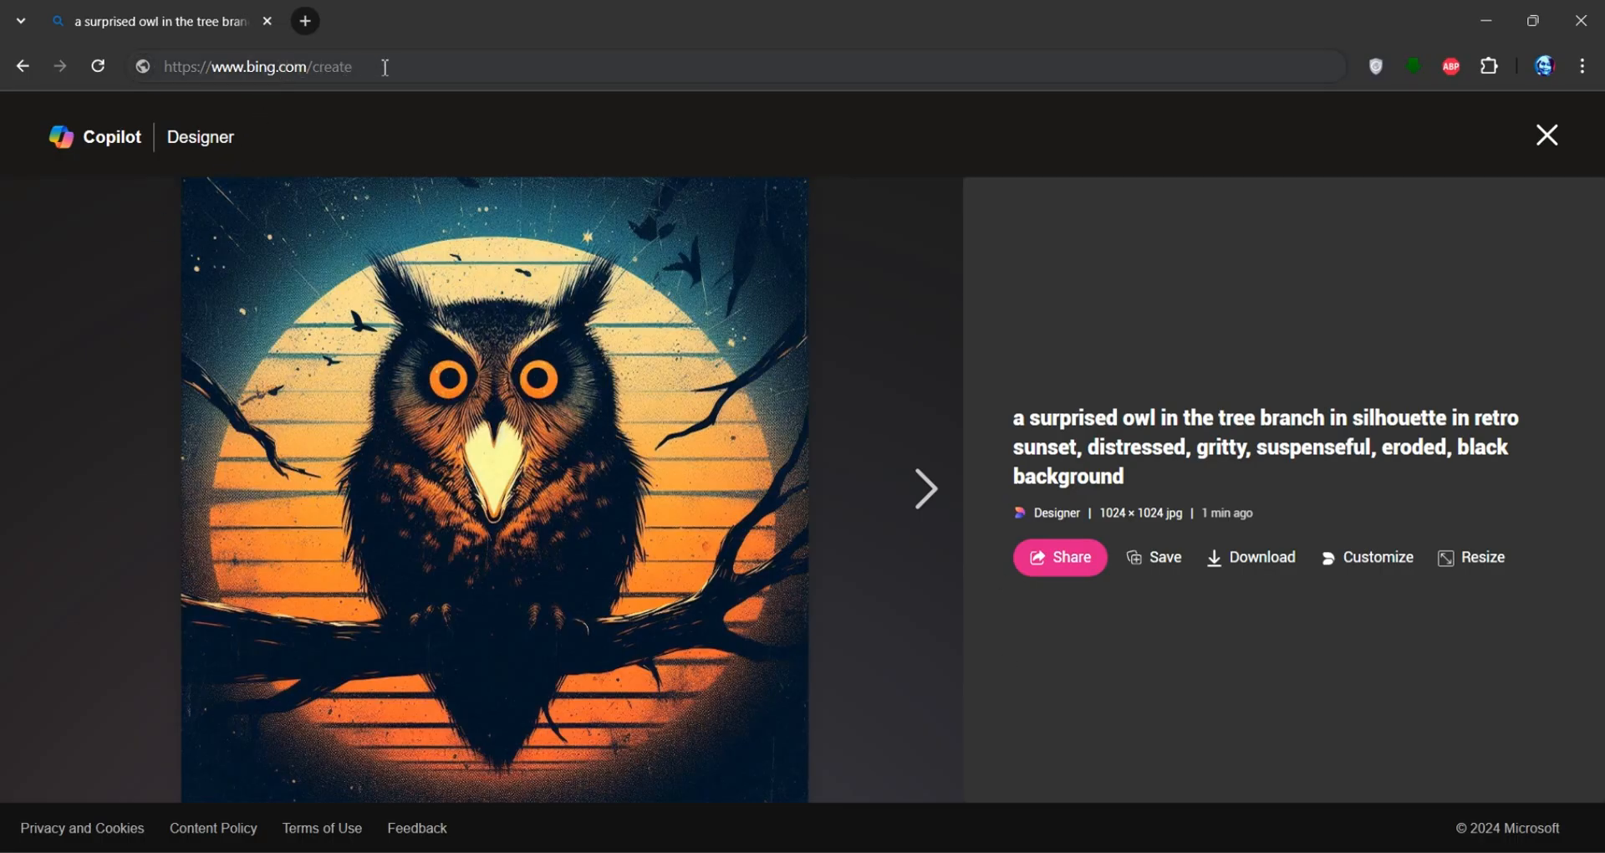
Step: Switch to Bing's Copilot Designer and examine the surprised owl prompt, including its retro sunset, distressed, gritty and suspenseful style terms
click(387, 68)
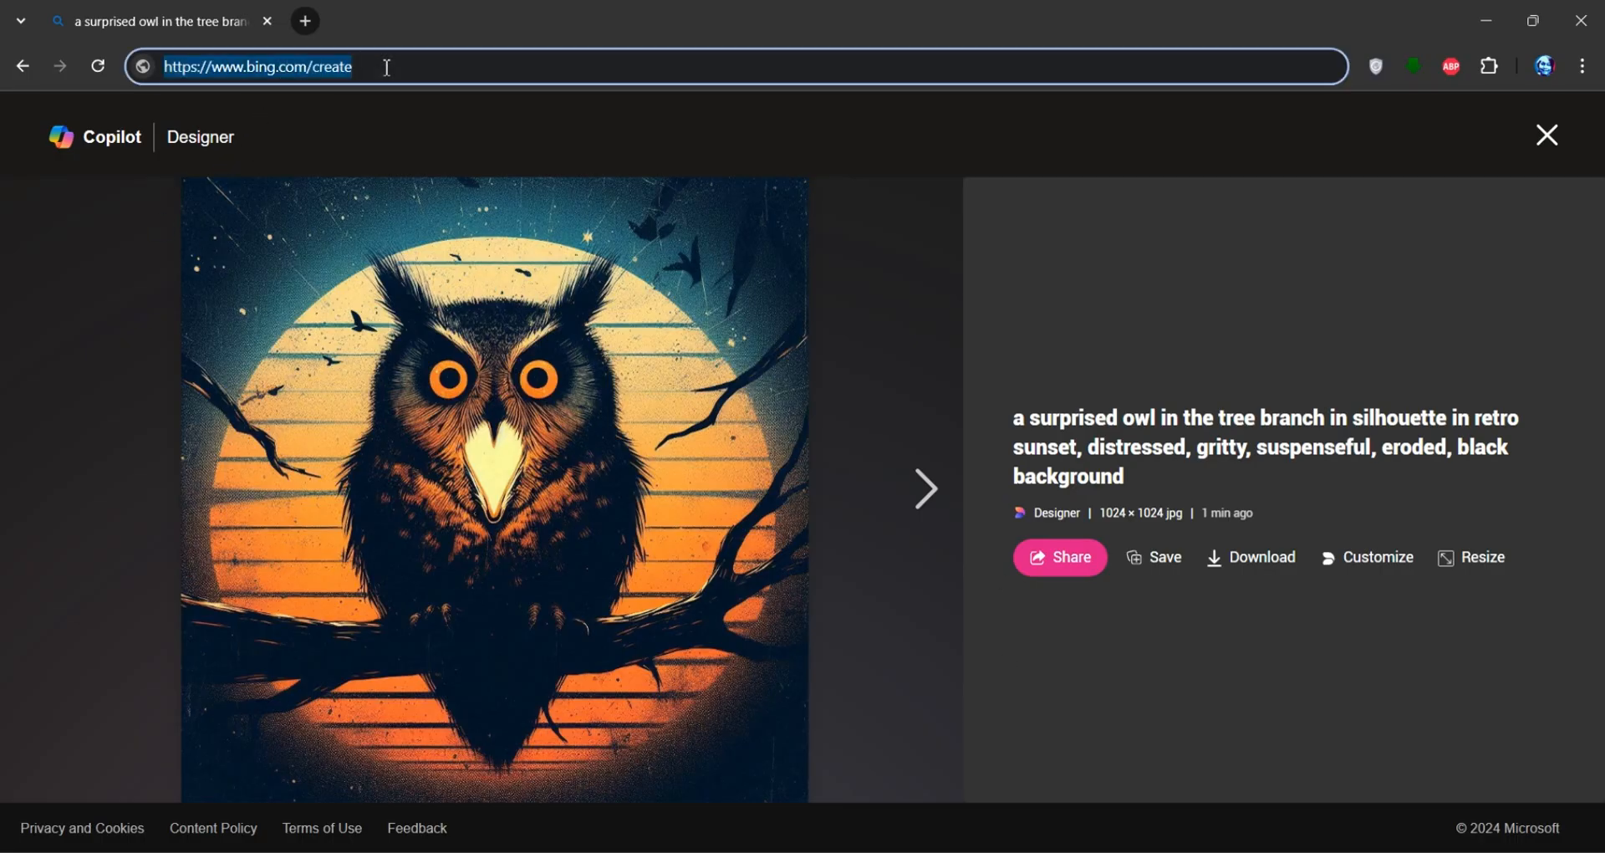
click(1049, 287)
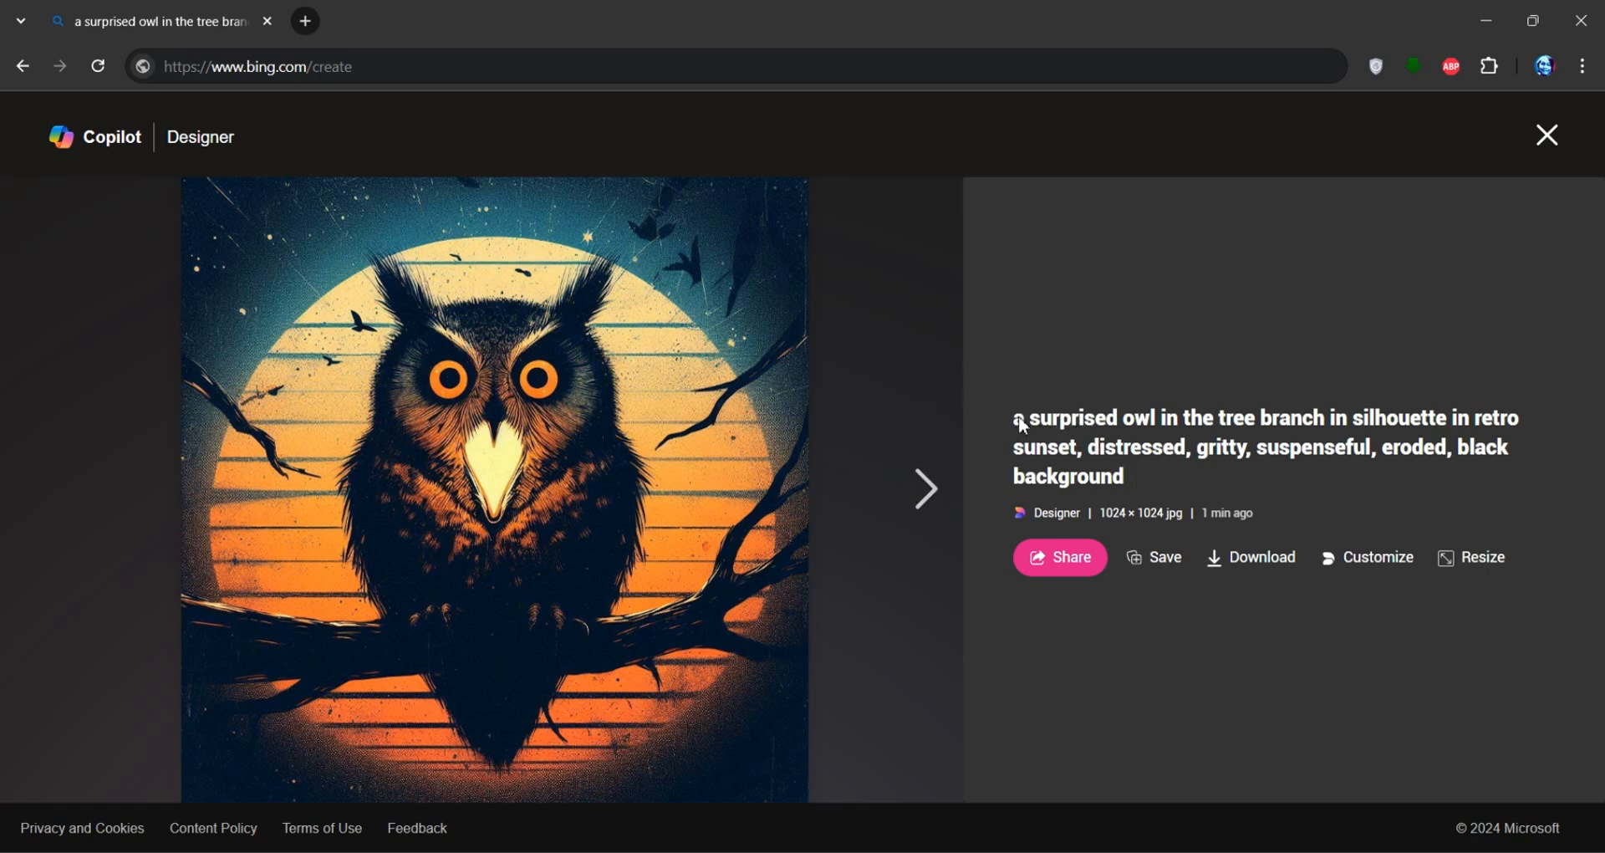
drag(1015, 418, 1066, 453)
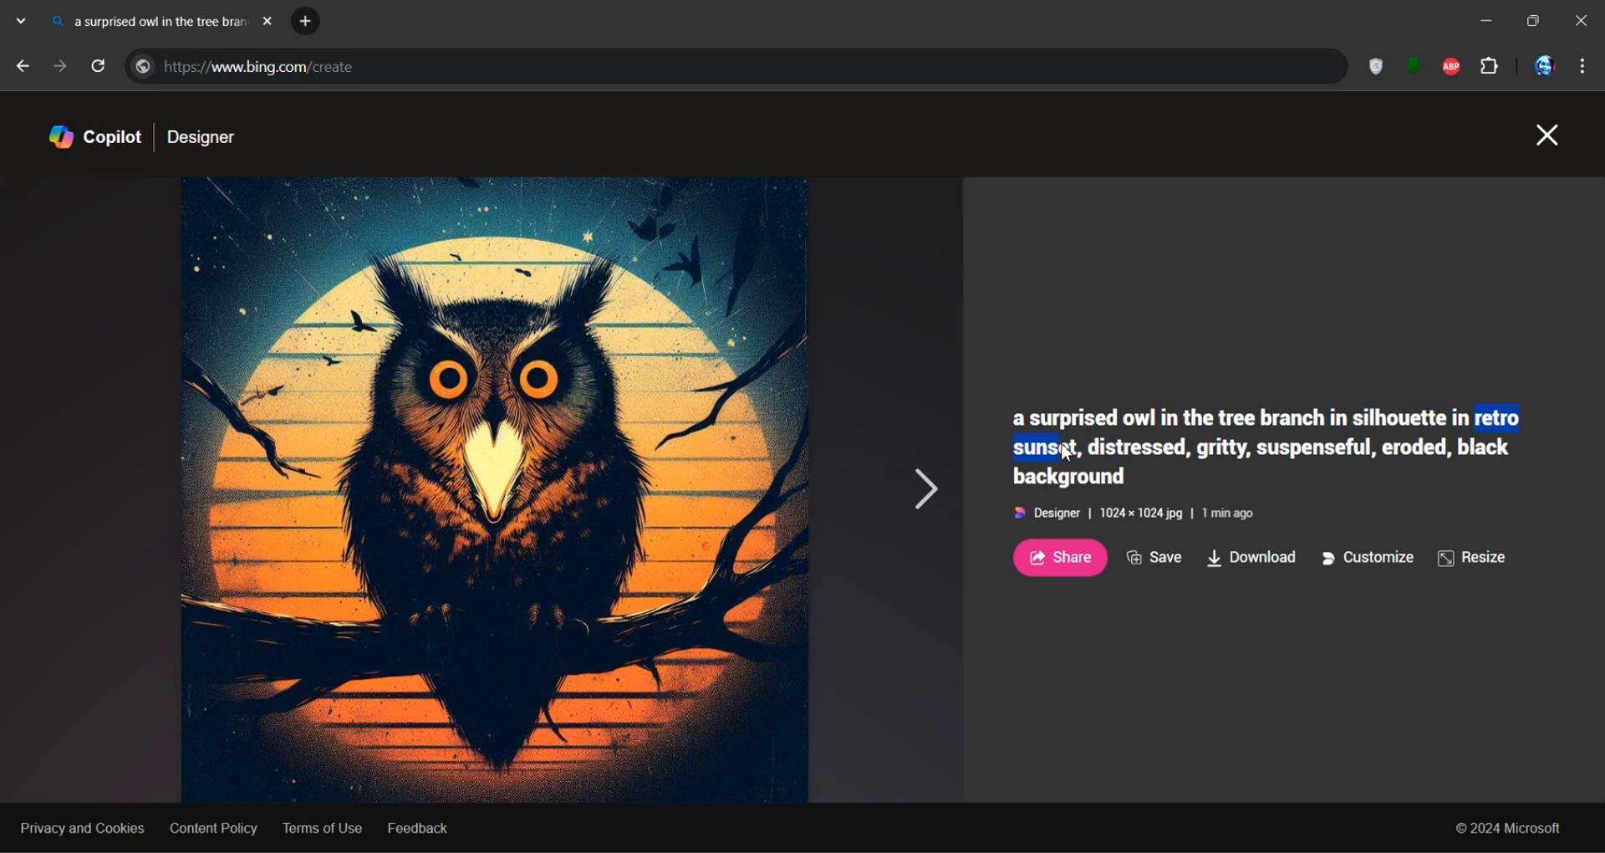
click(1129, 454)
double_click(1130, 454)
double_click(1223, 454)
double_click(1309, 454)
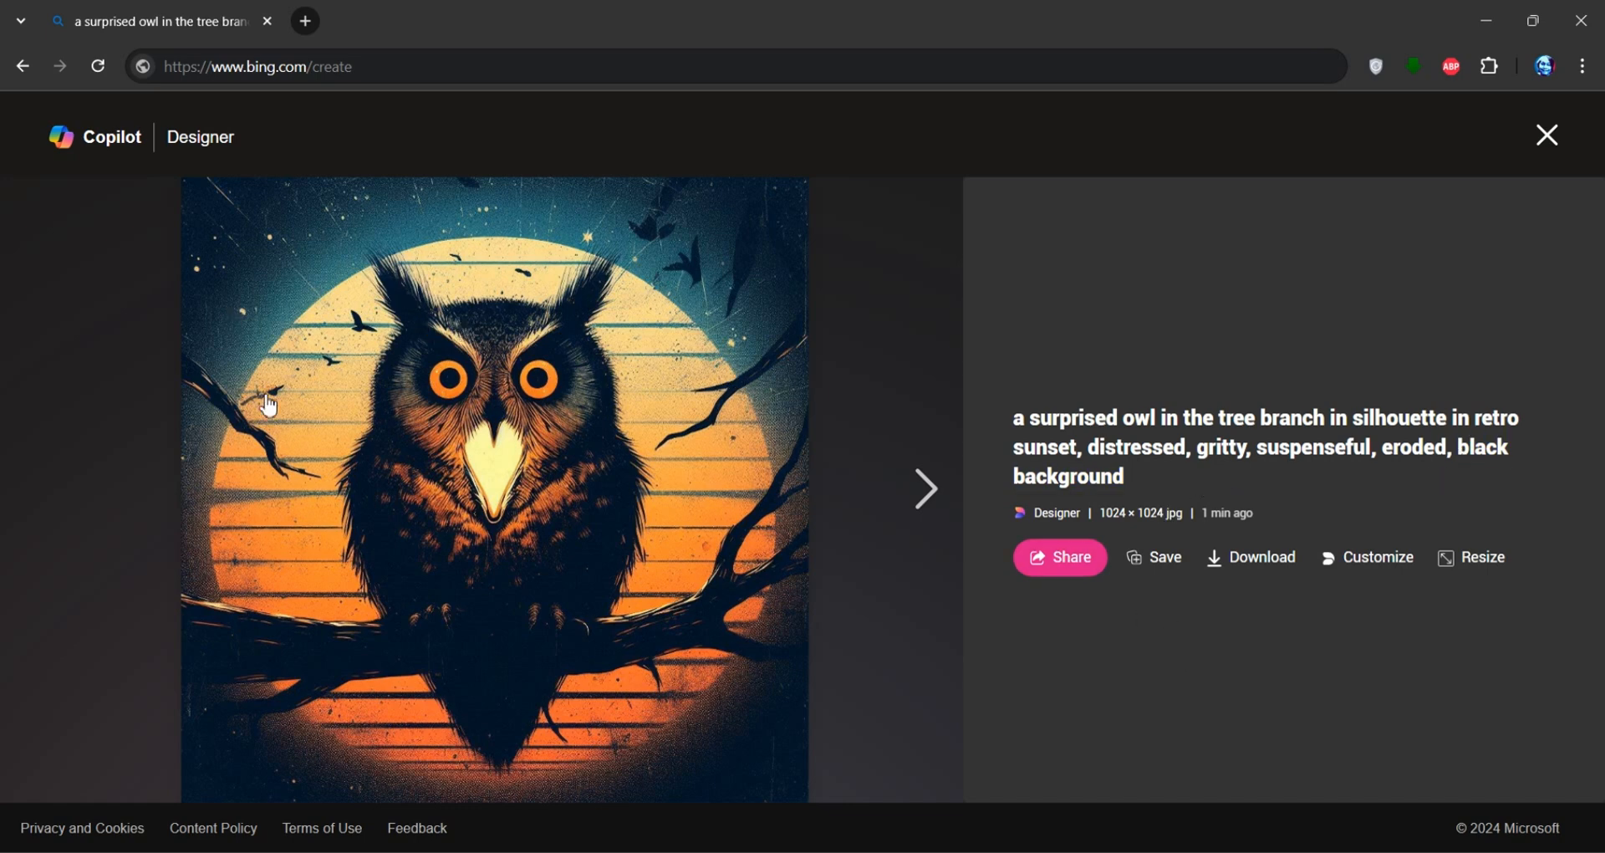
Step: Compare the generated owl images and download the one with the red-ringed eyes, bare branches and striped orange sun
click(916, 494)
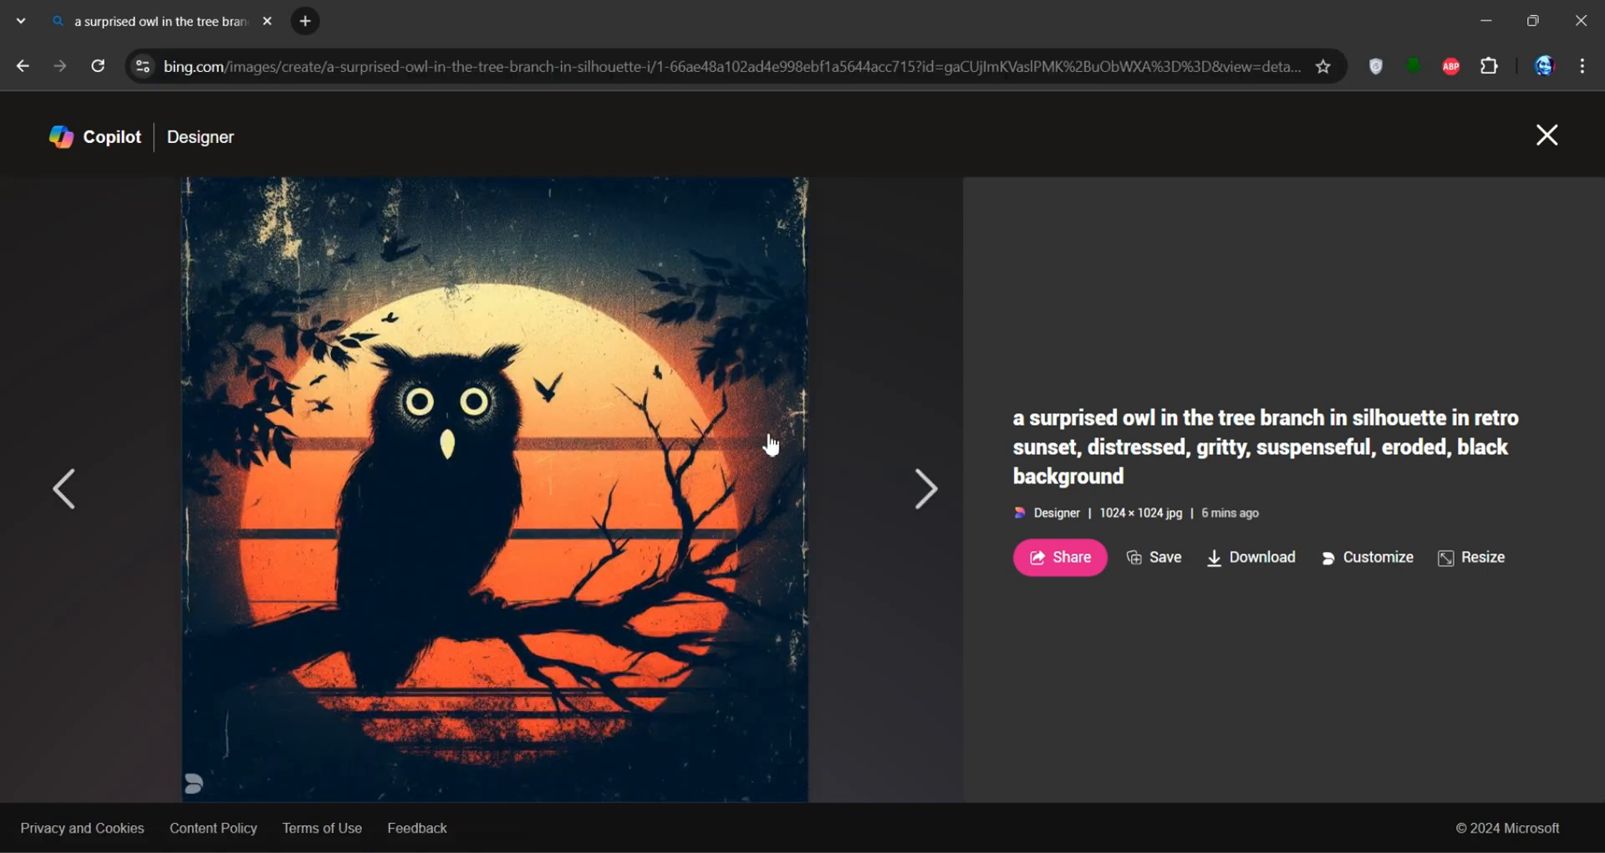
click(926, 491)
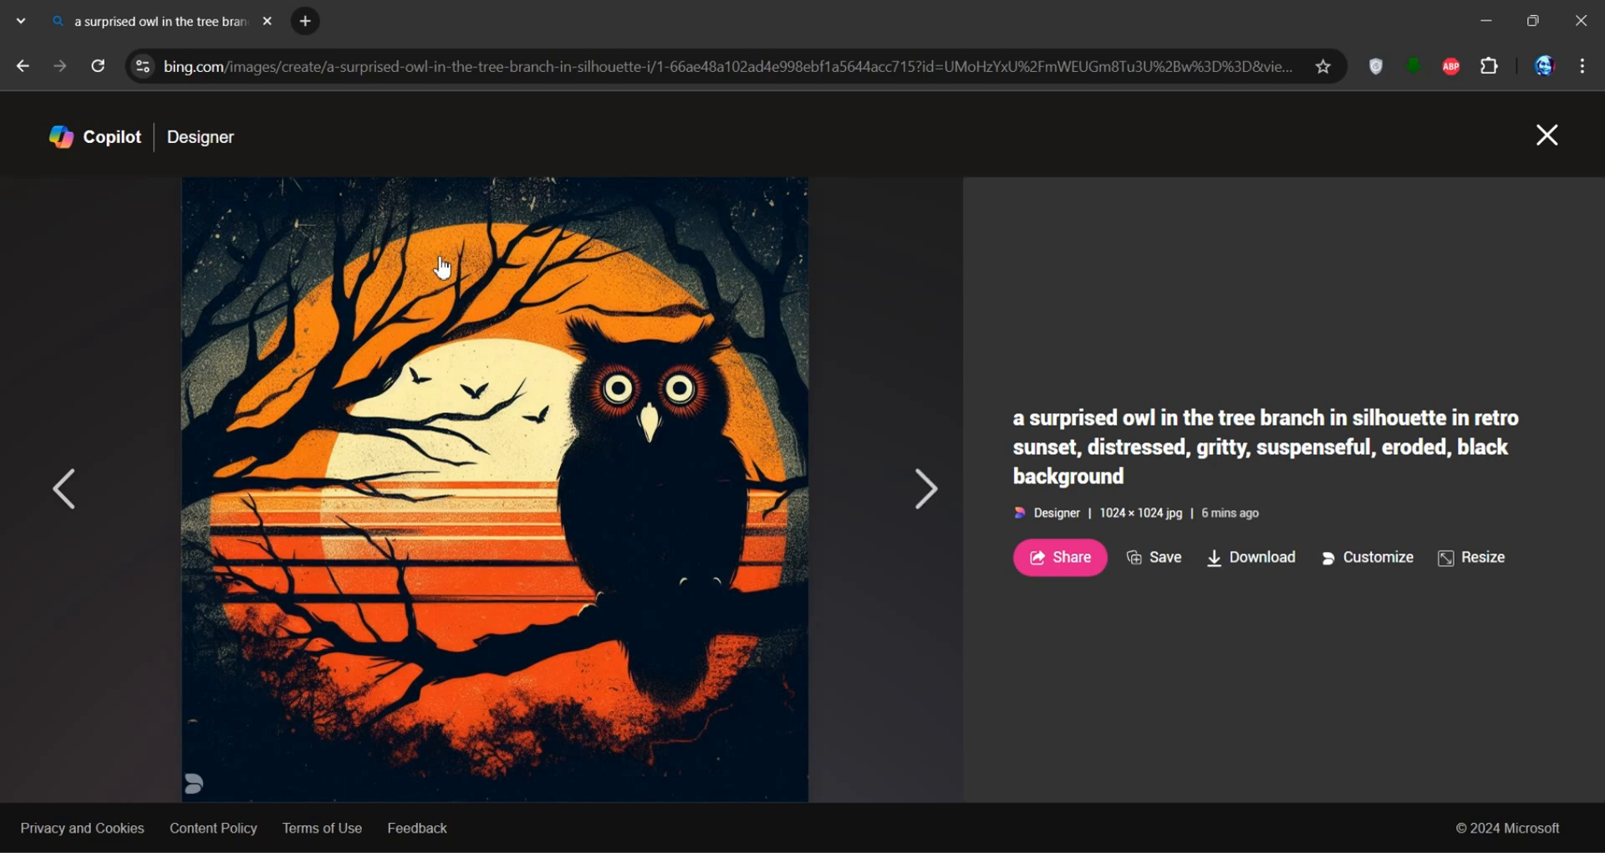
click(922, 494)
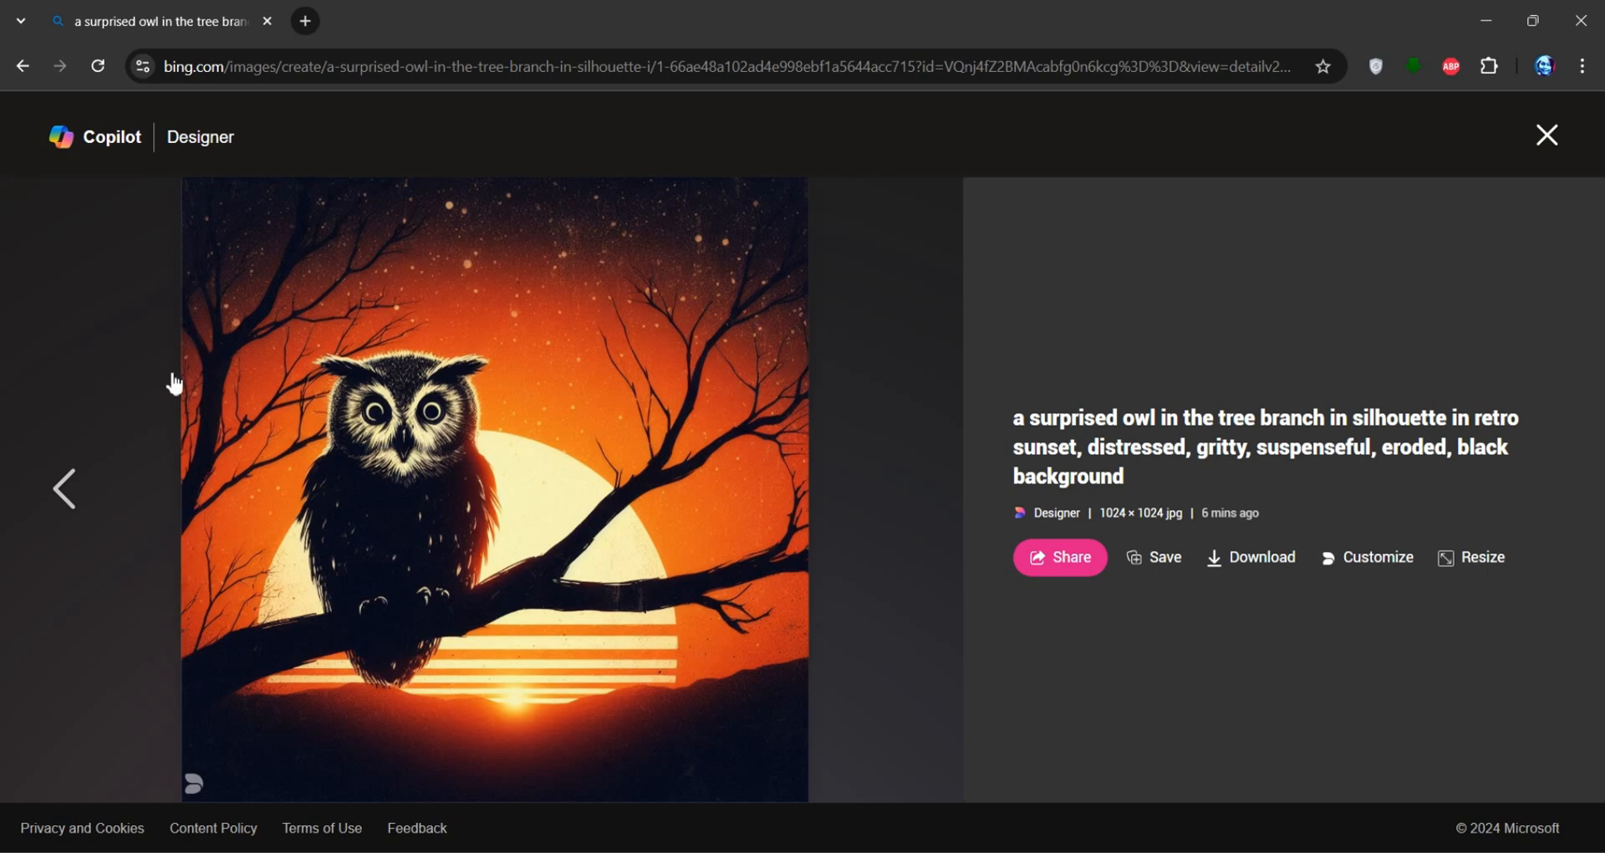
click(67, 495)
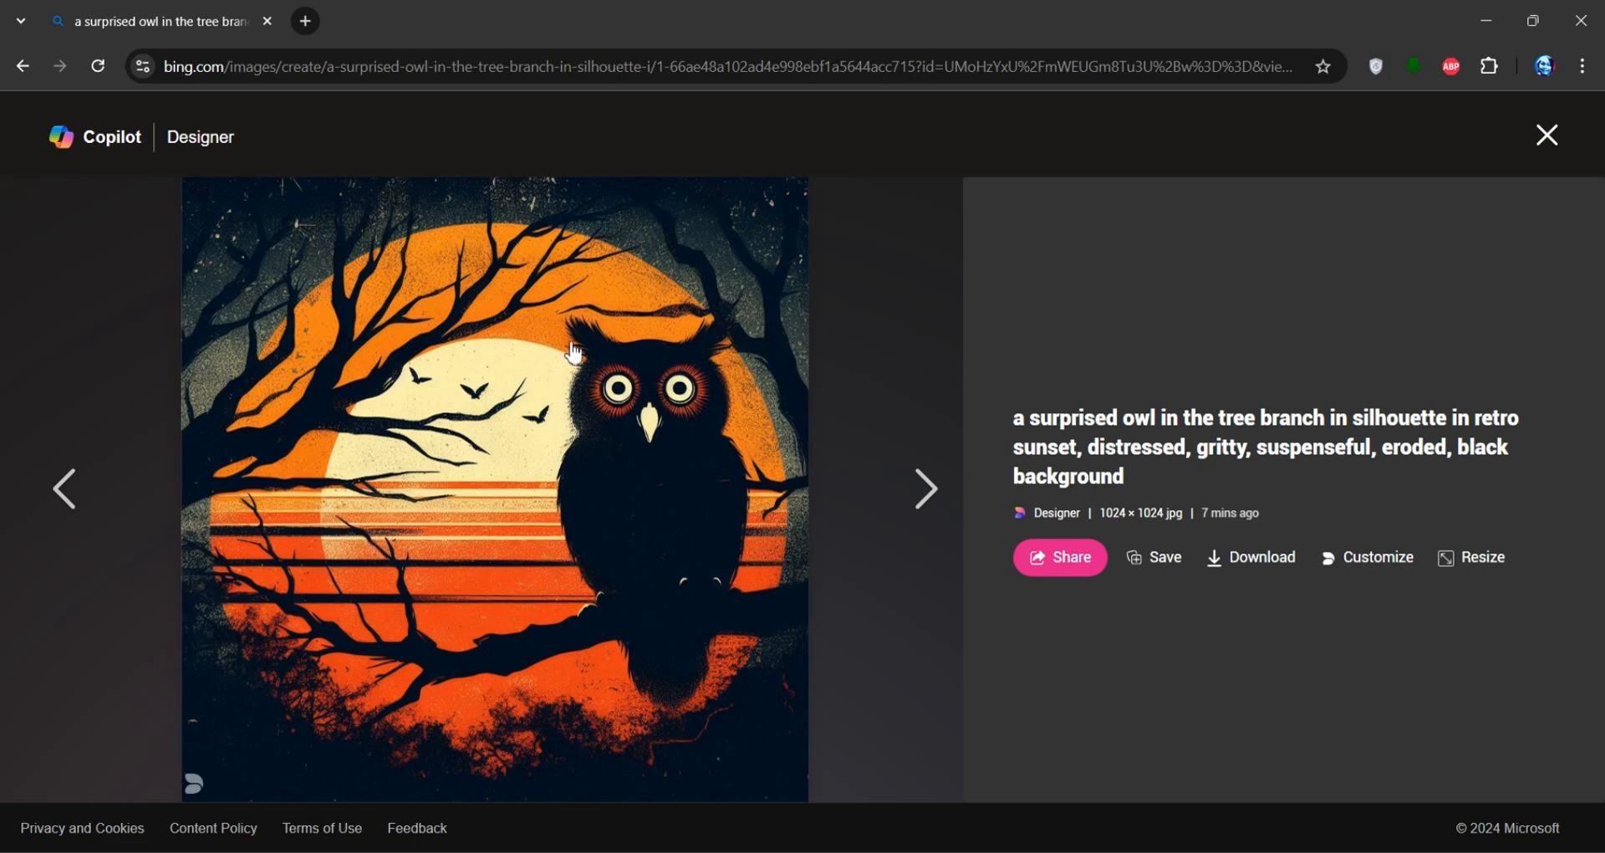
click(1277, 560)
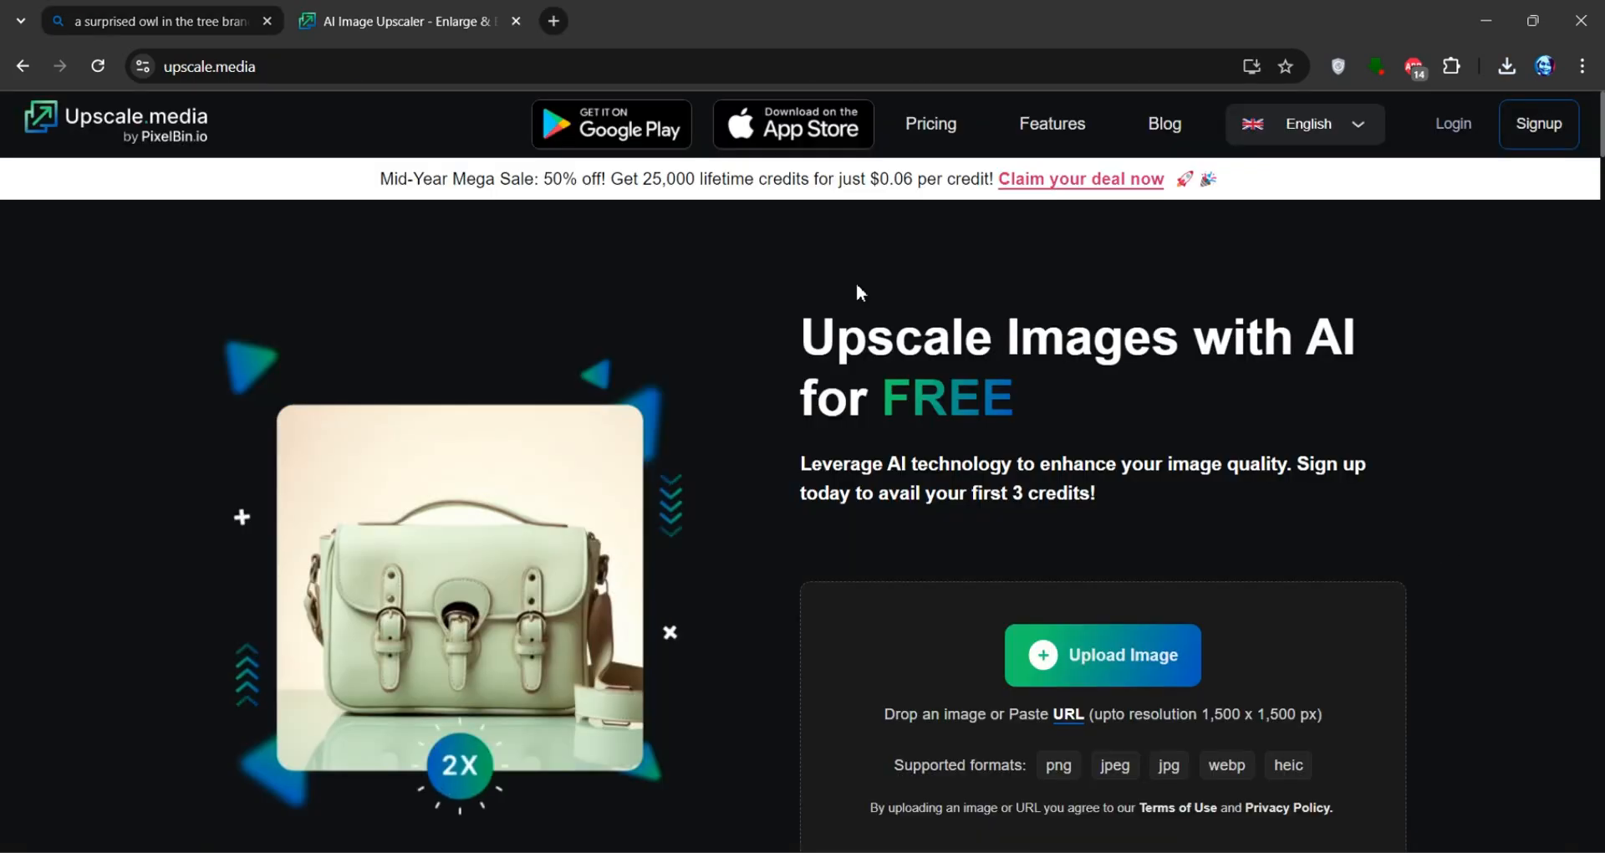
Step: Switch to upscale.media and upload the downloaded owl image for upscaling
click(291, 68)
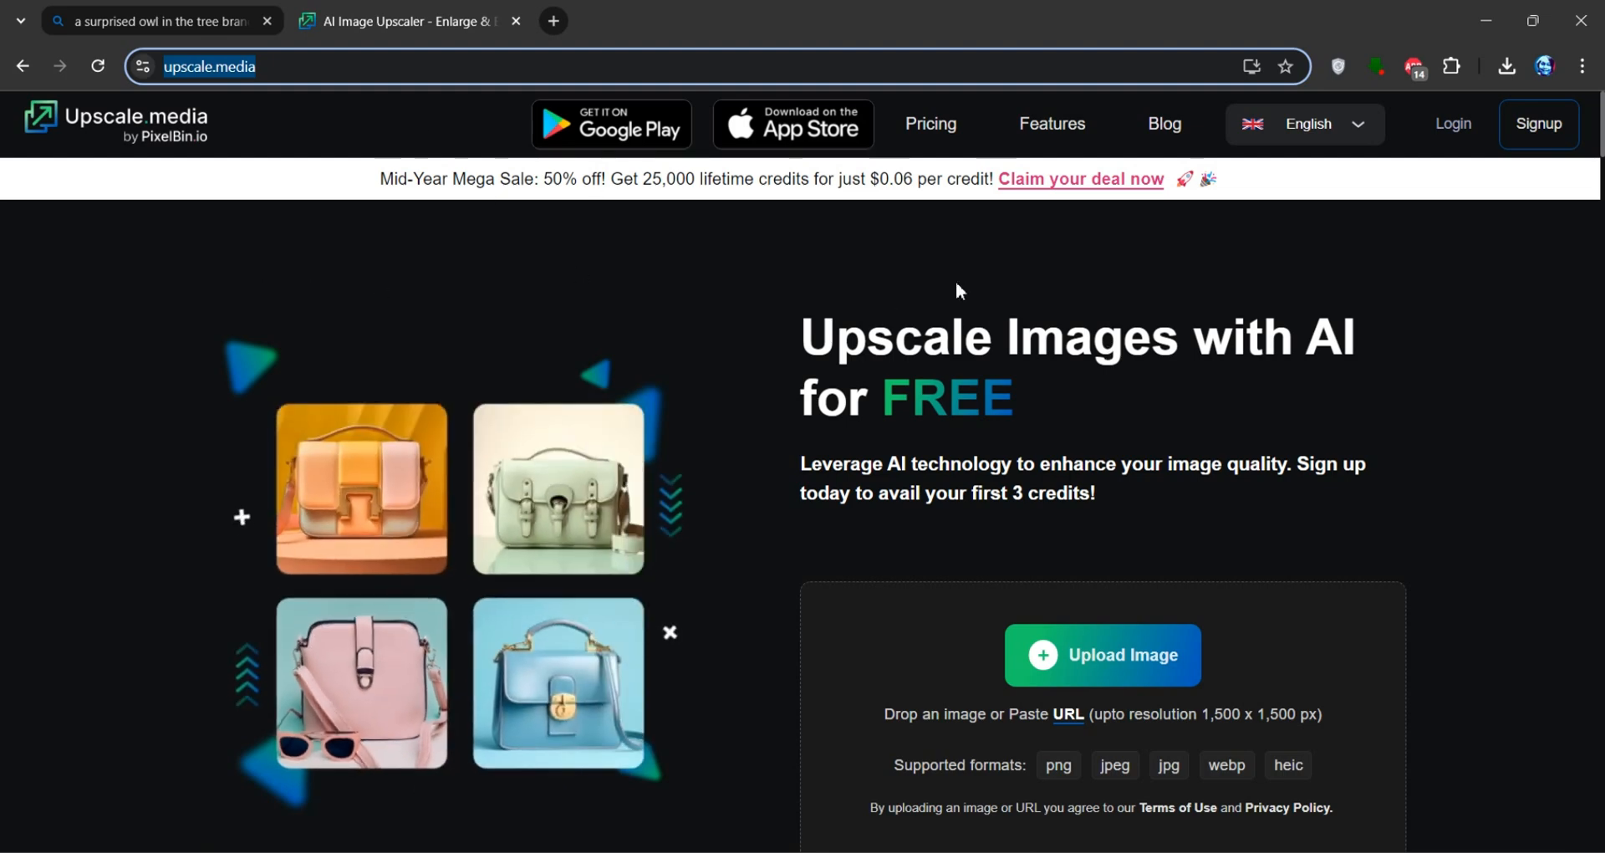
scroll(1440, 415, down, 2)
scroll(1439, 423, down, 1)
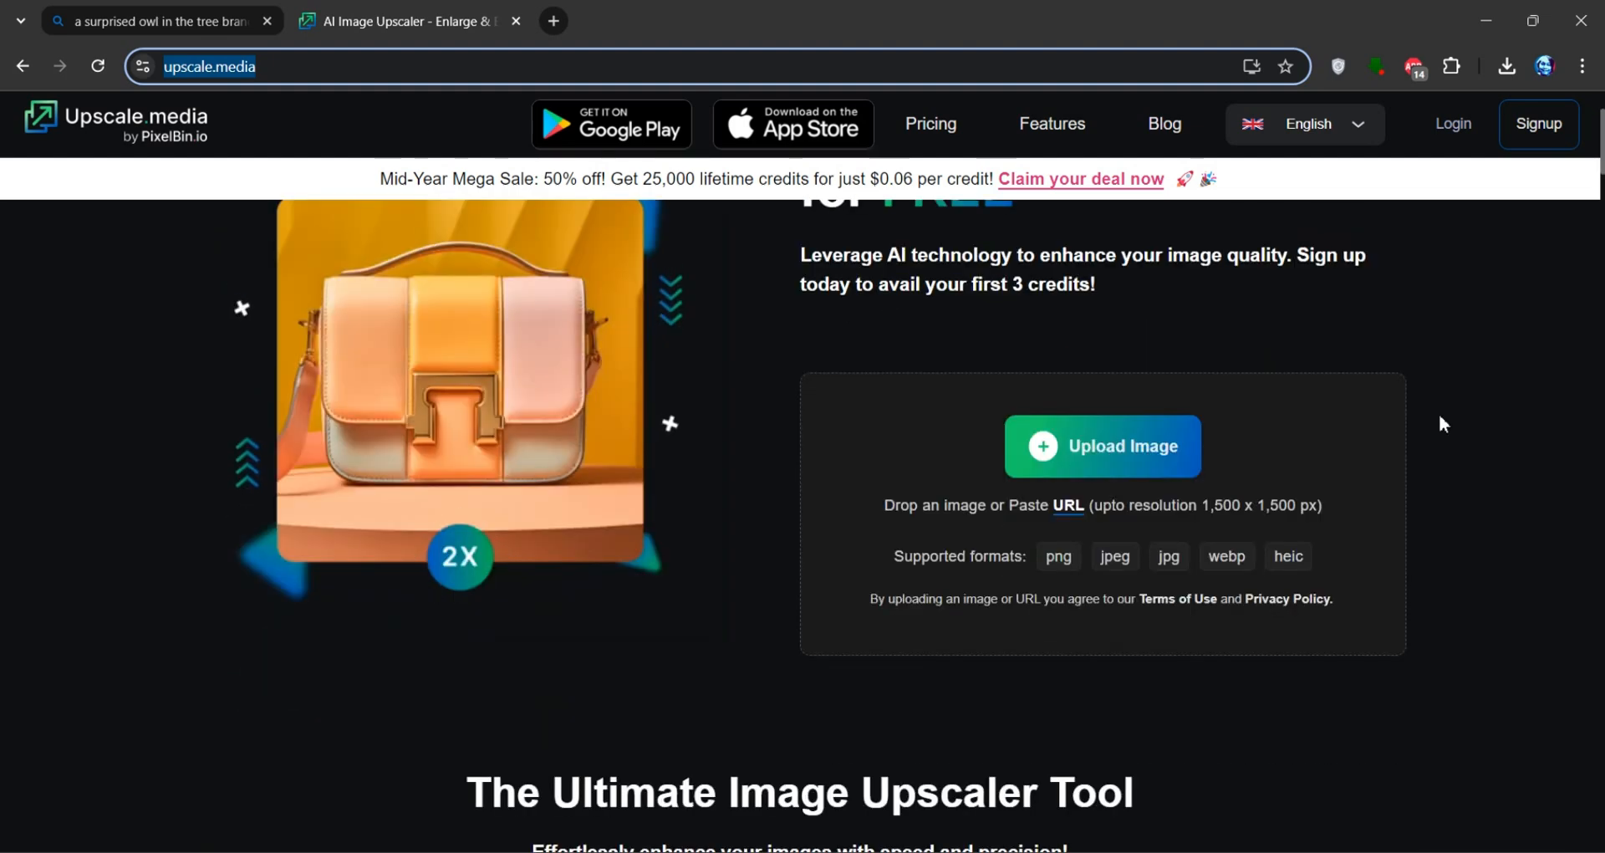
scroll(1439, 422, down, 2)
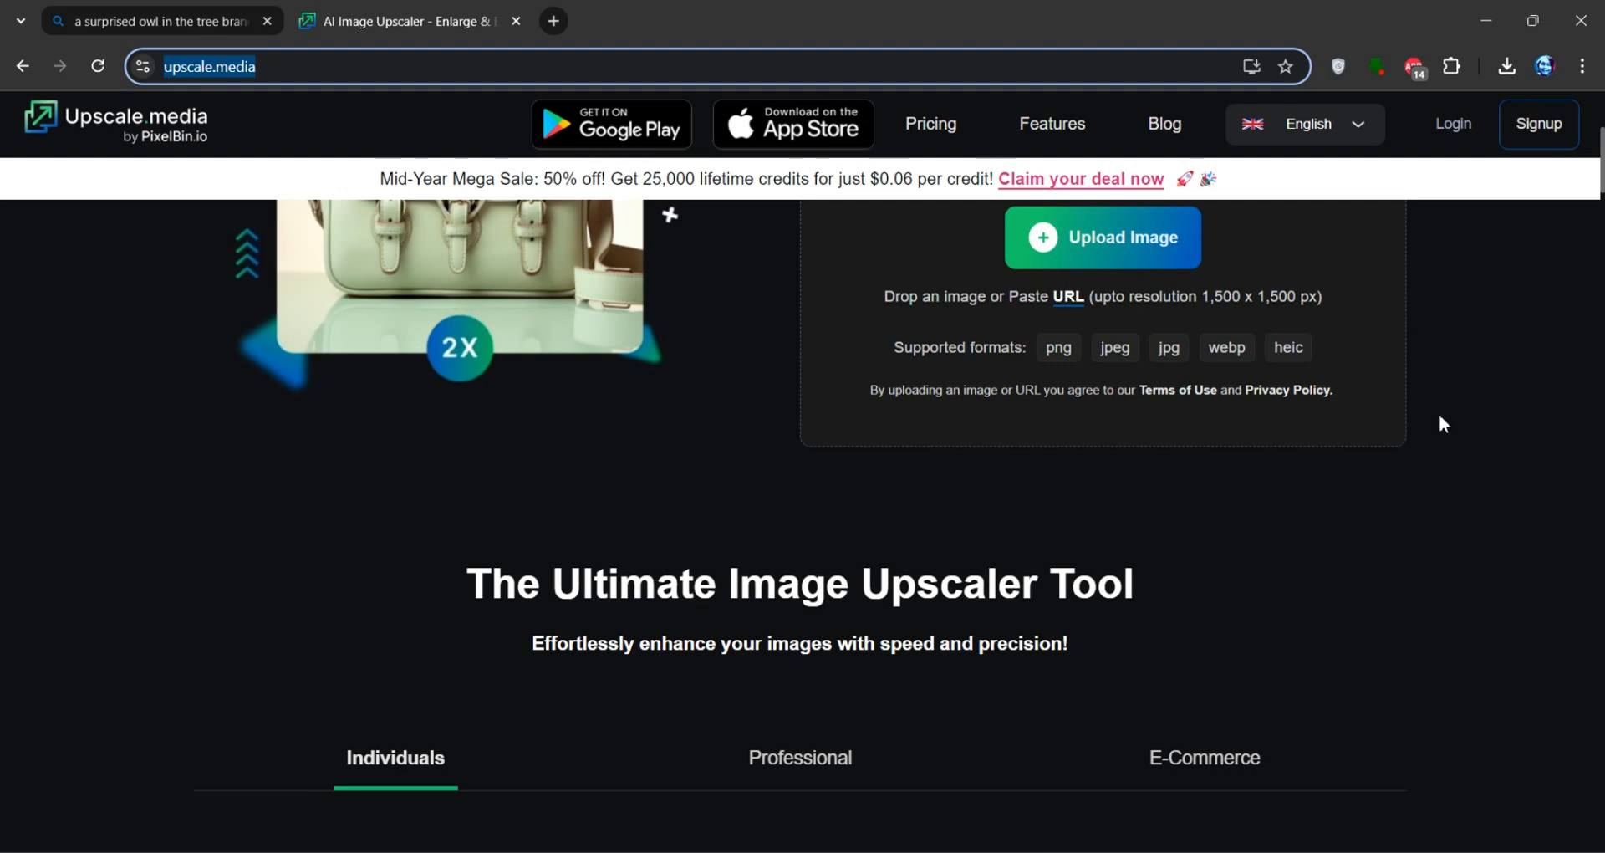
scroll(1439, 422, up, 2)
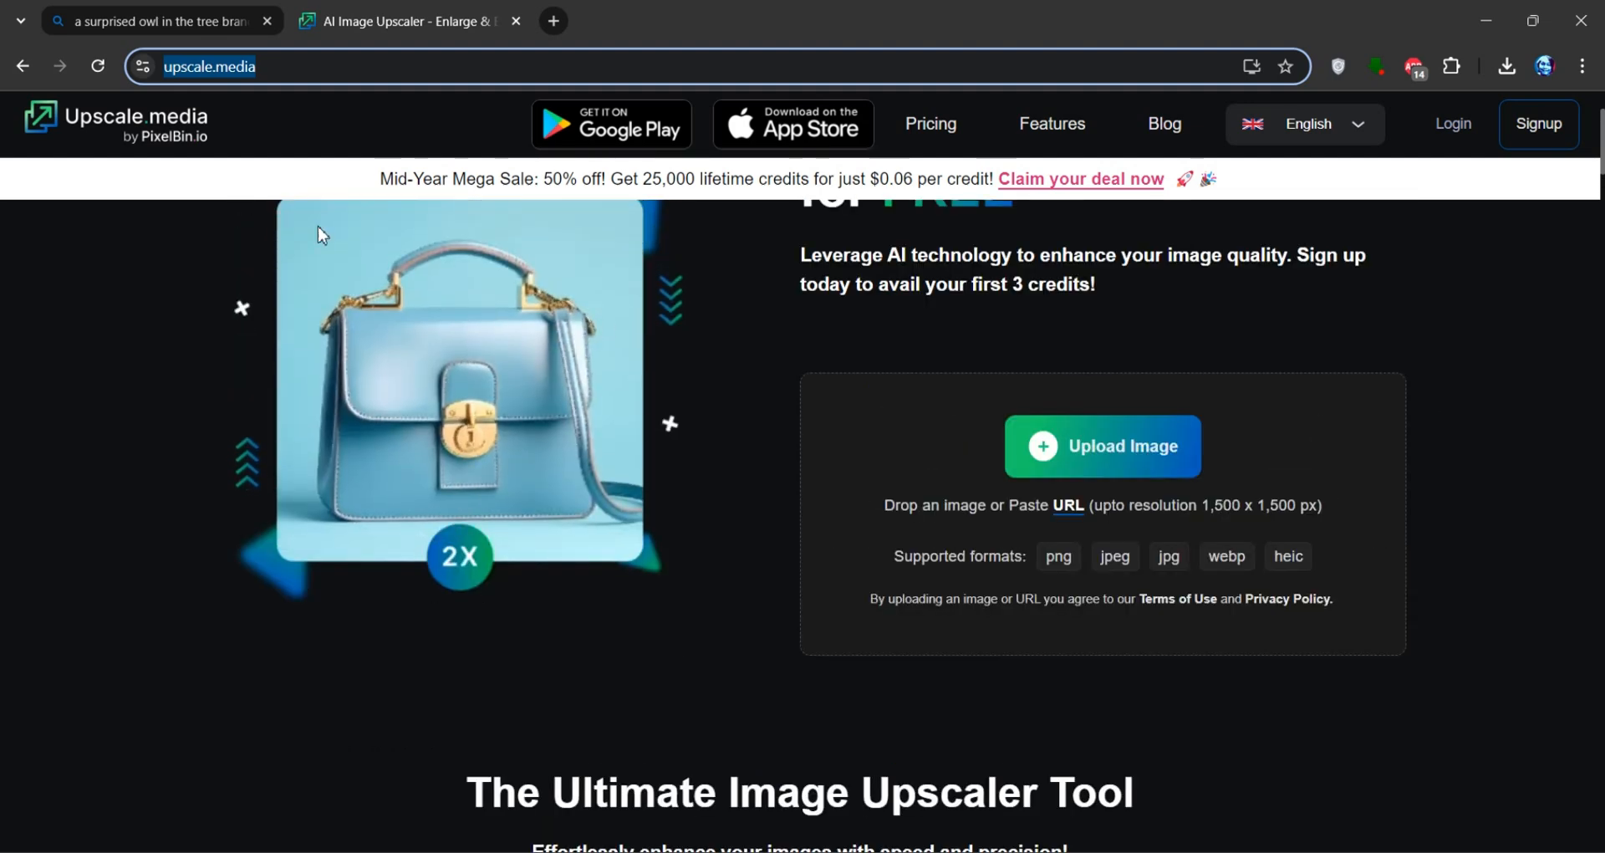
scroll(1396, 364, up, 1)
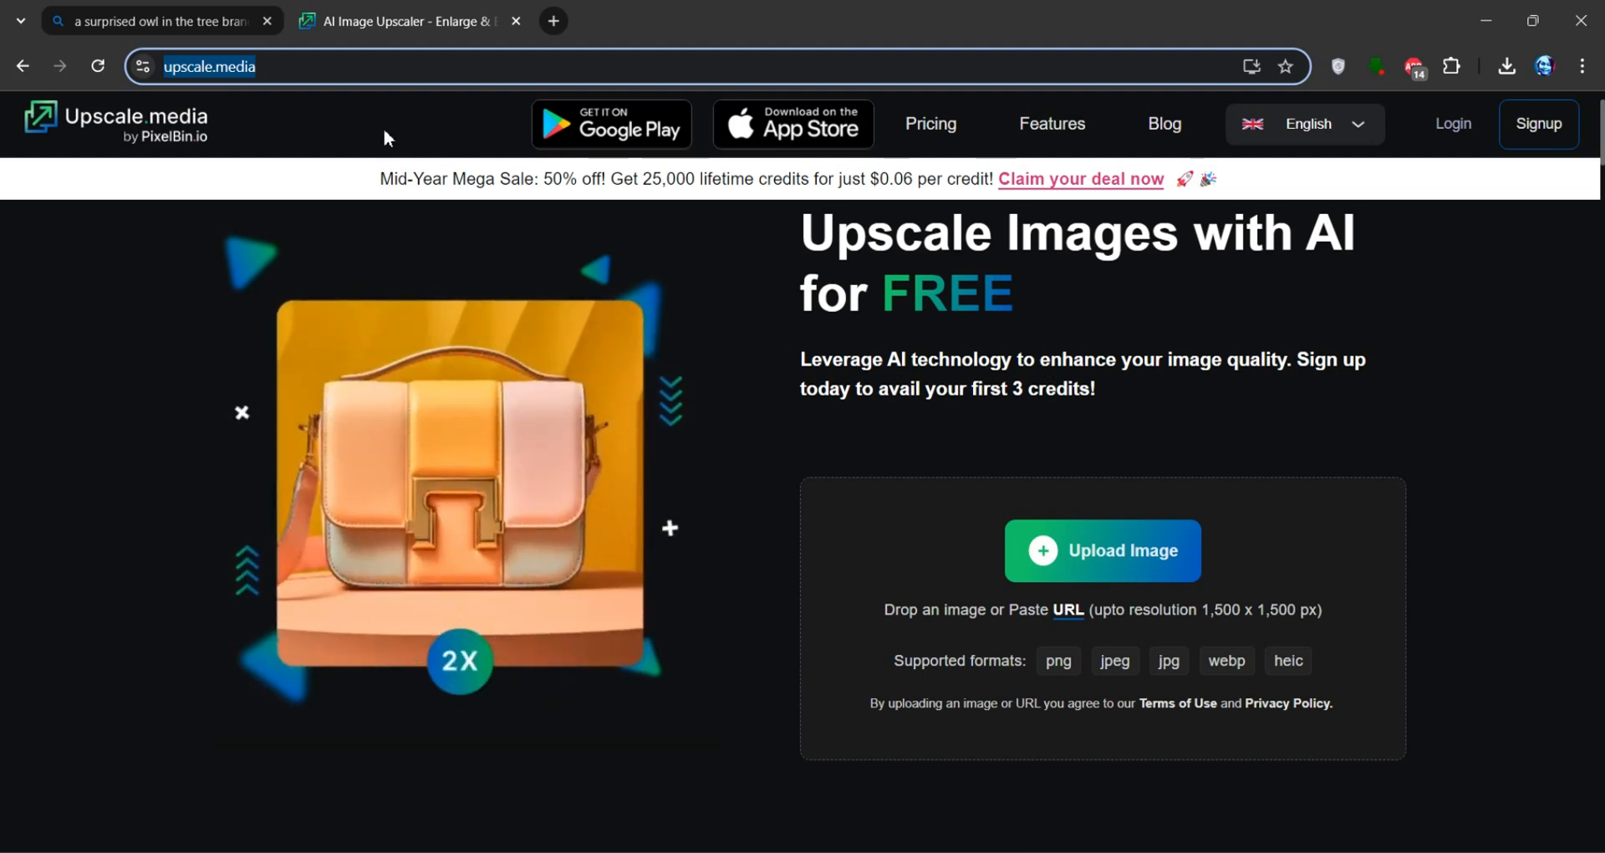
click(972, 426)
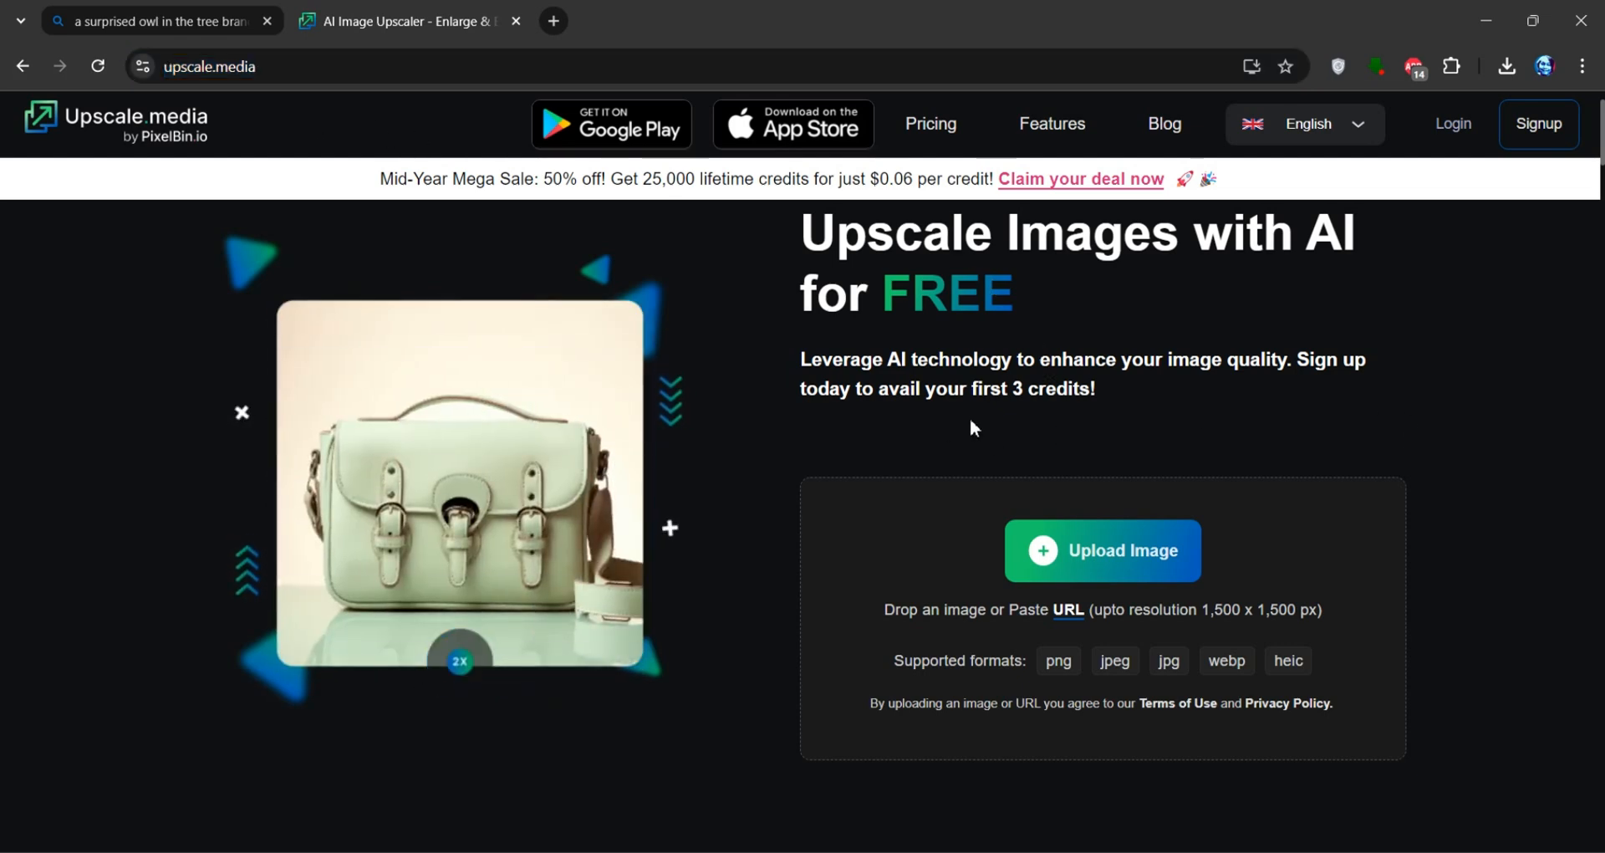
click(1064, 557)
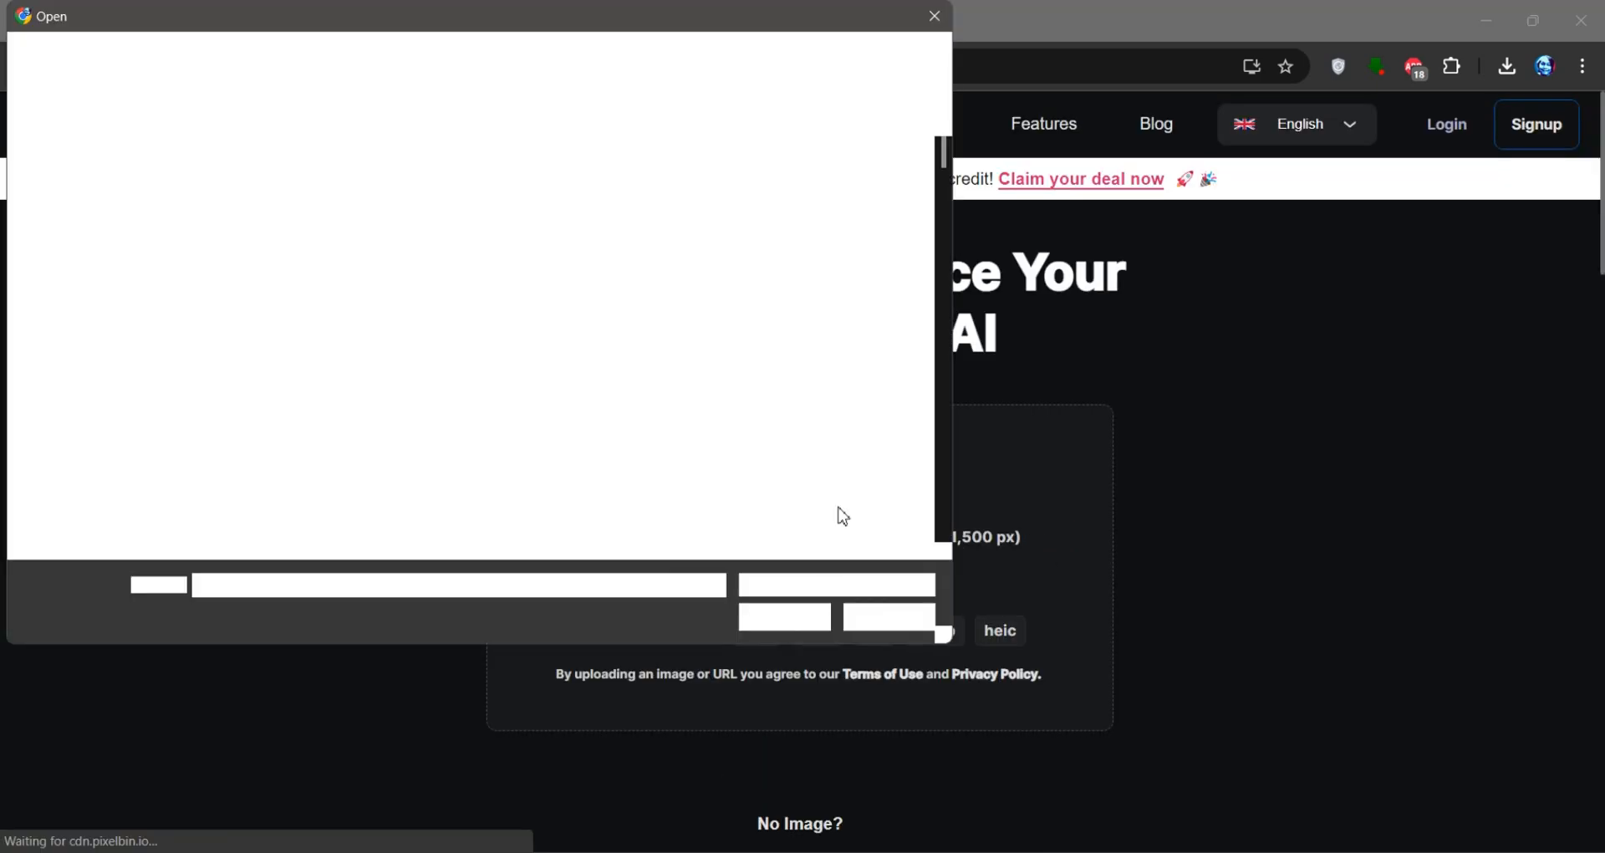
double_click(843, 516)
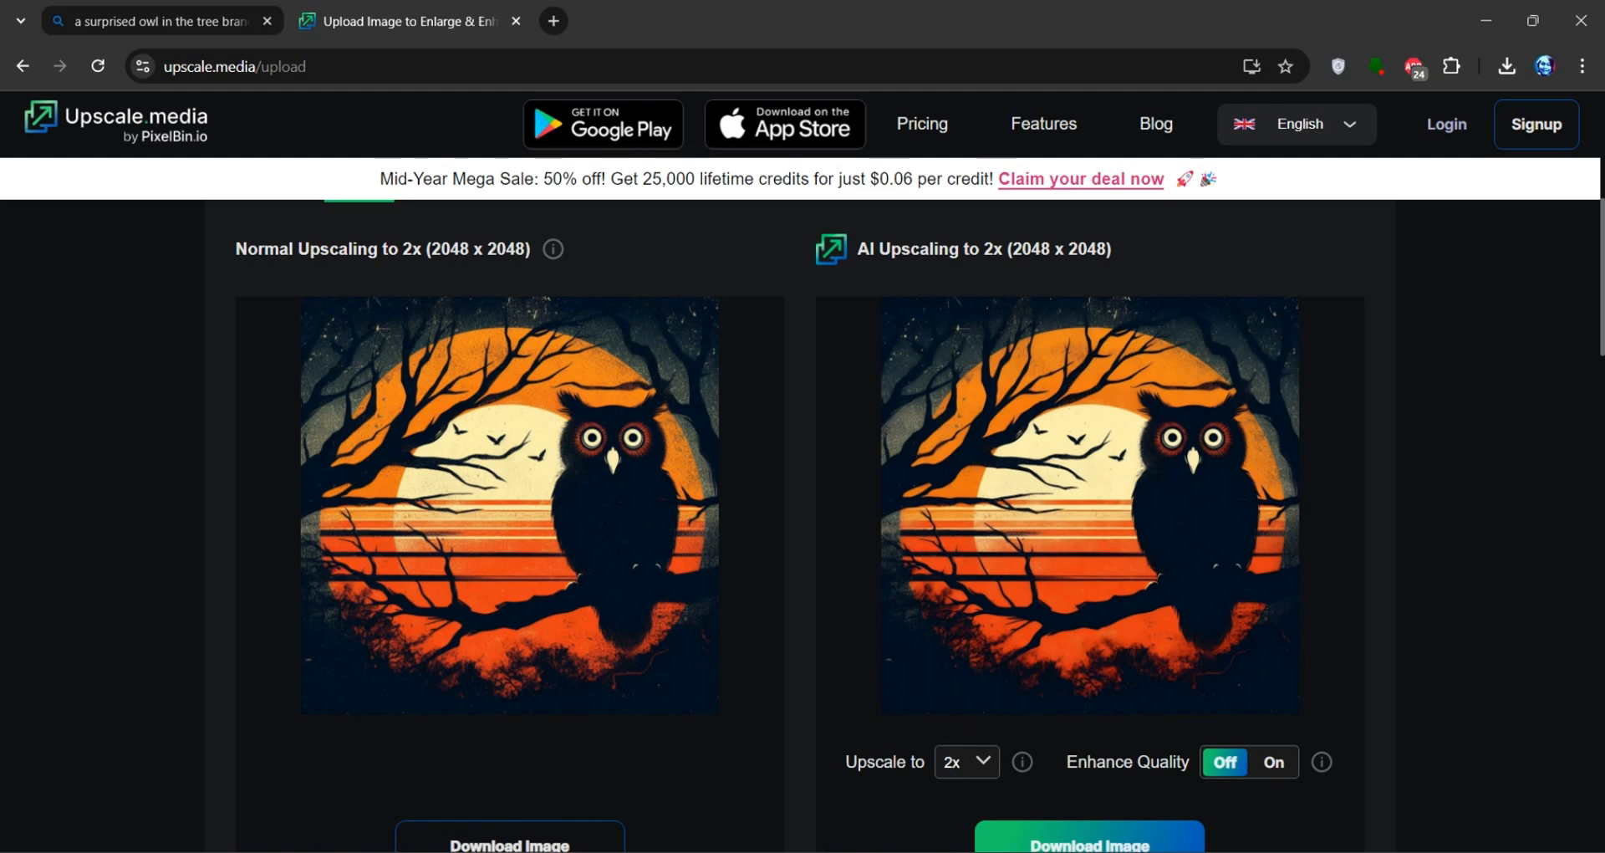
Step: Set the AI upscaling of the owl image to 4x and download the upscaled image
scroll(1403, 509, down, 1)
click(978, 658)
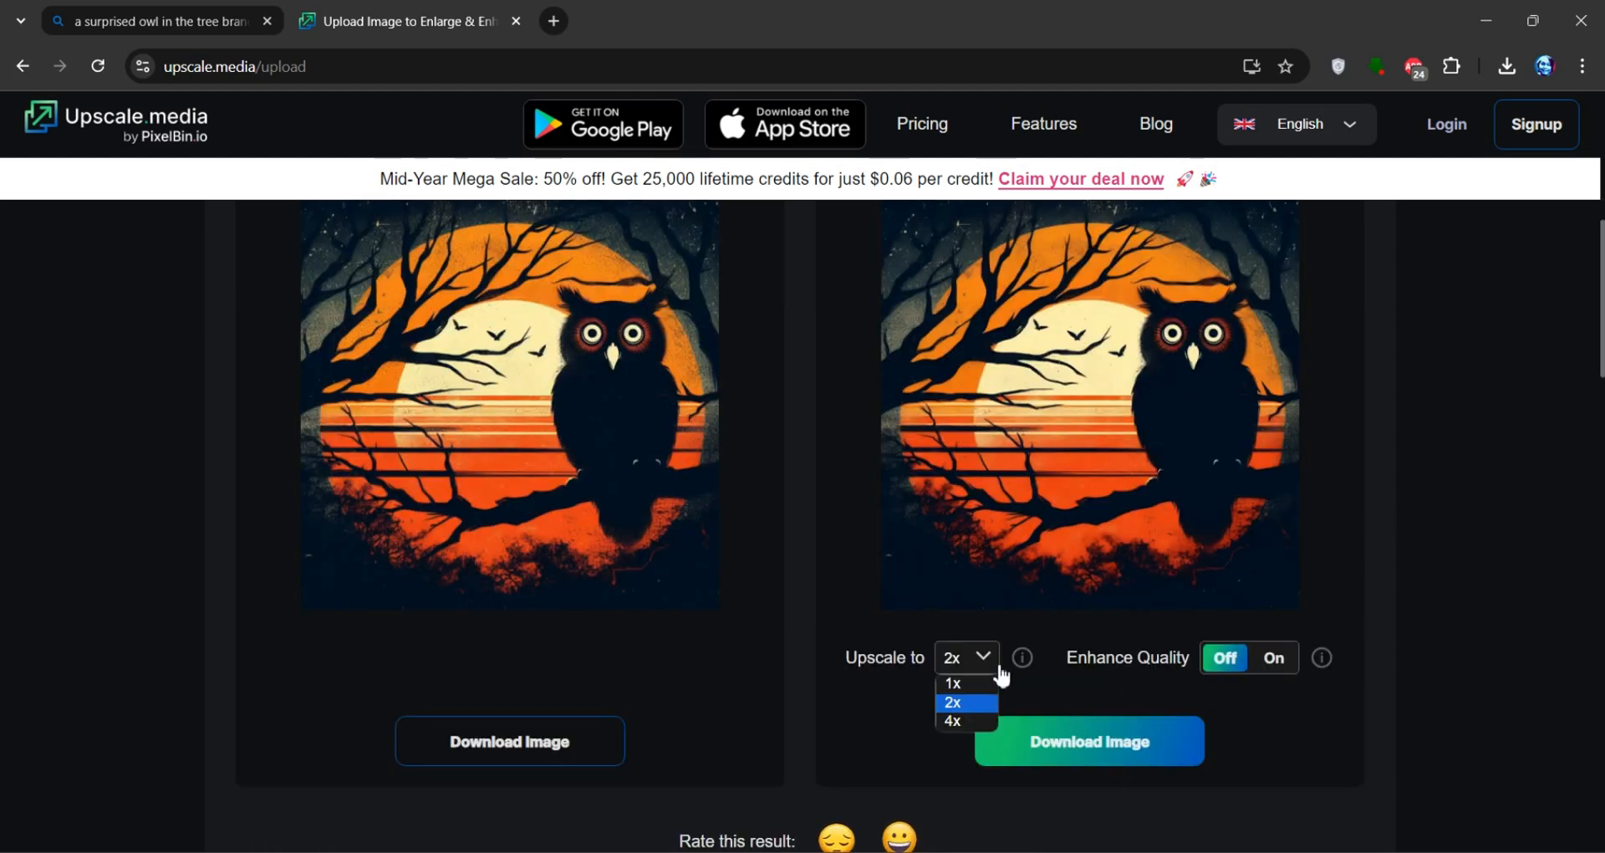
click(970, 720)
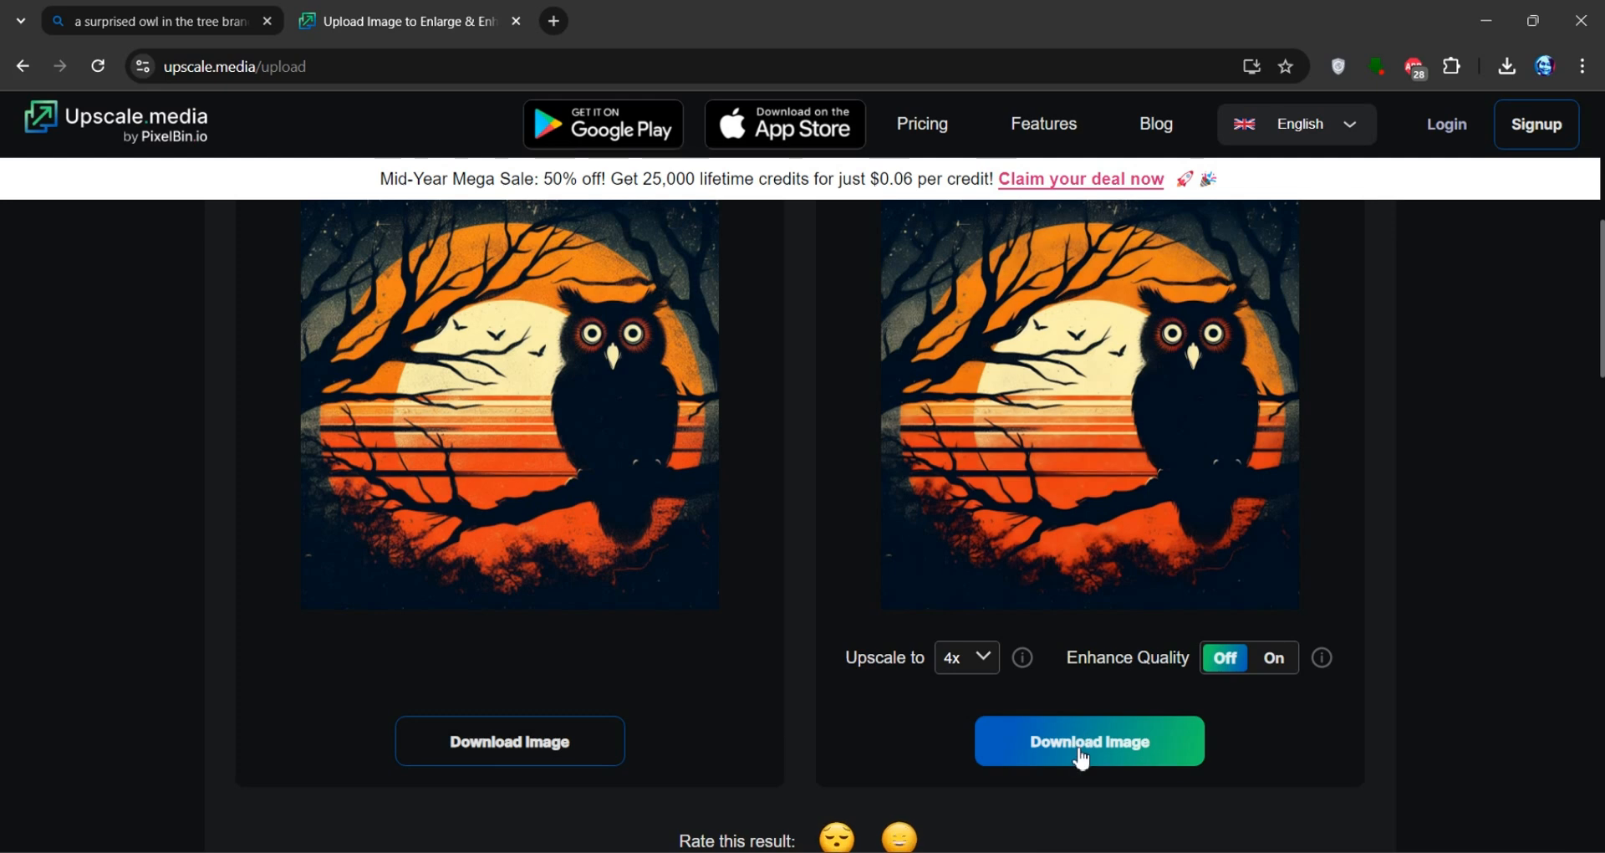
click(1079, 740)
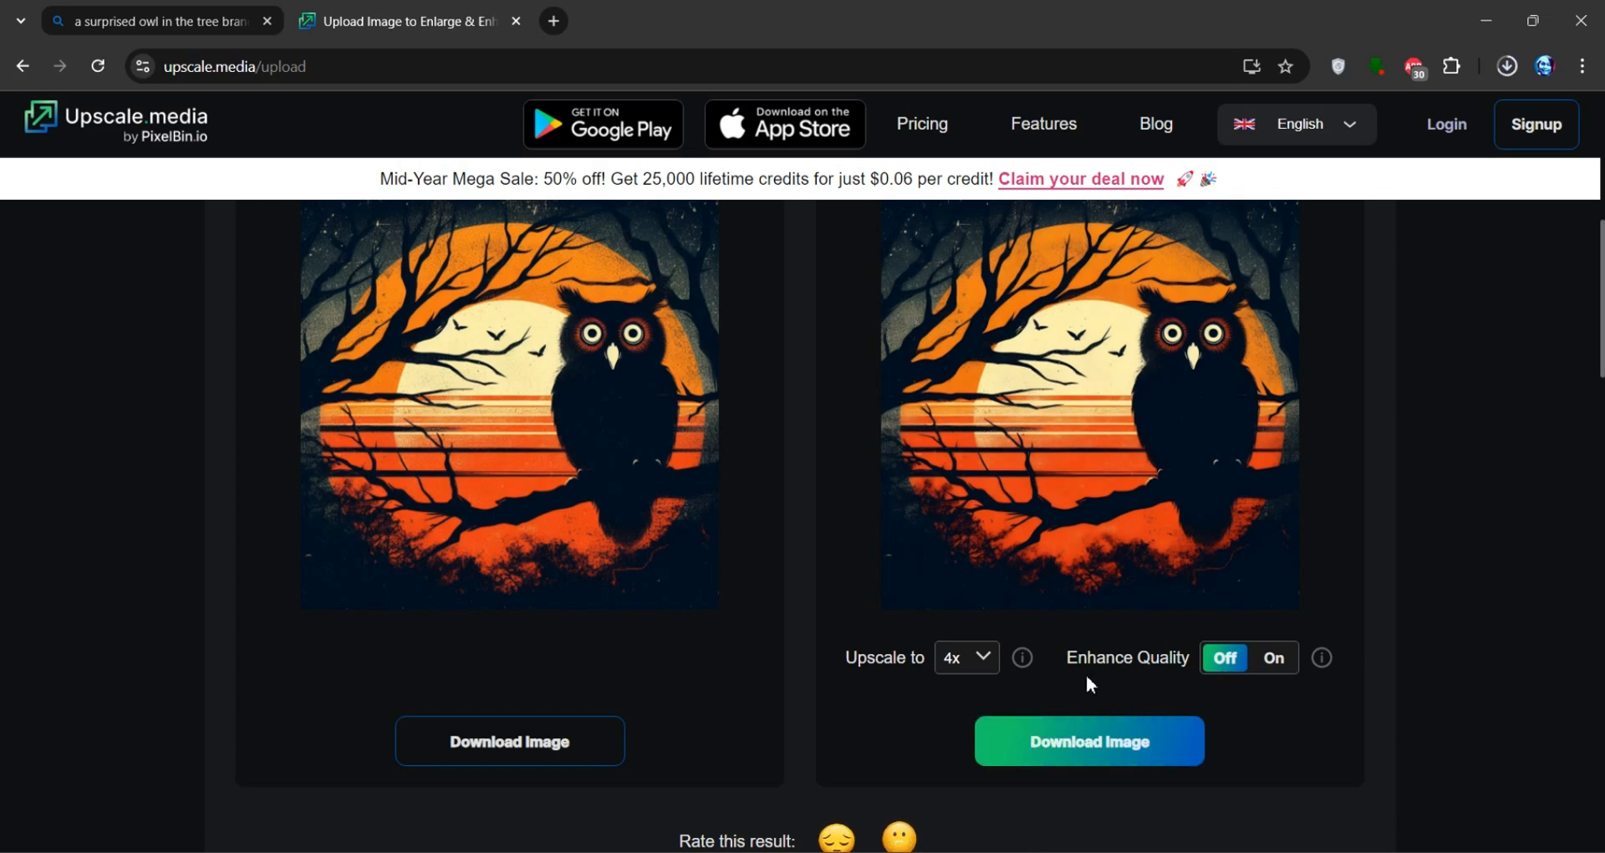
Step: Switch to Upscayl and review its options for image selection, model, image scale and output folder
click(79, 846)
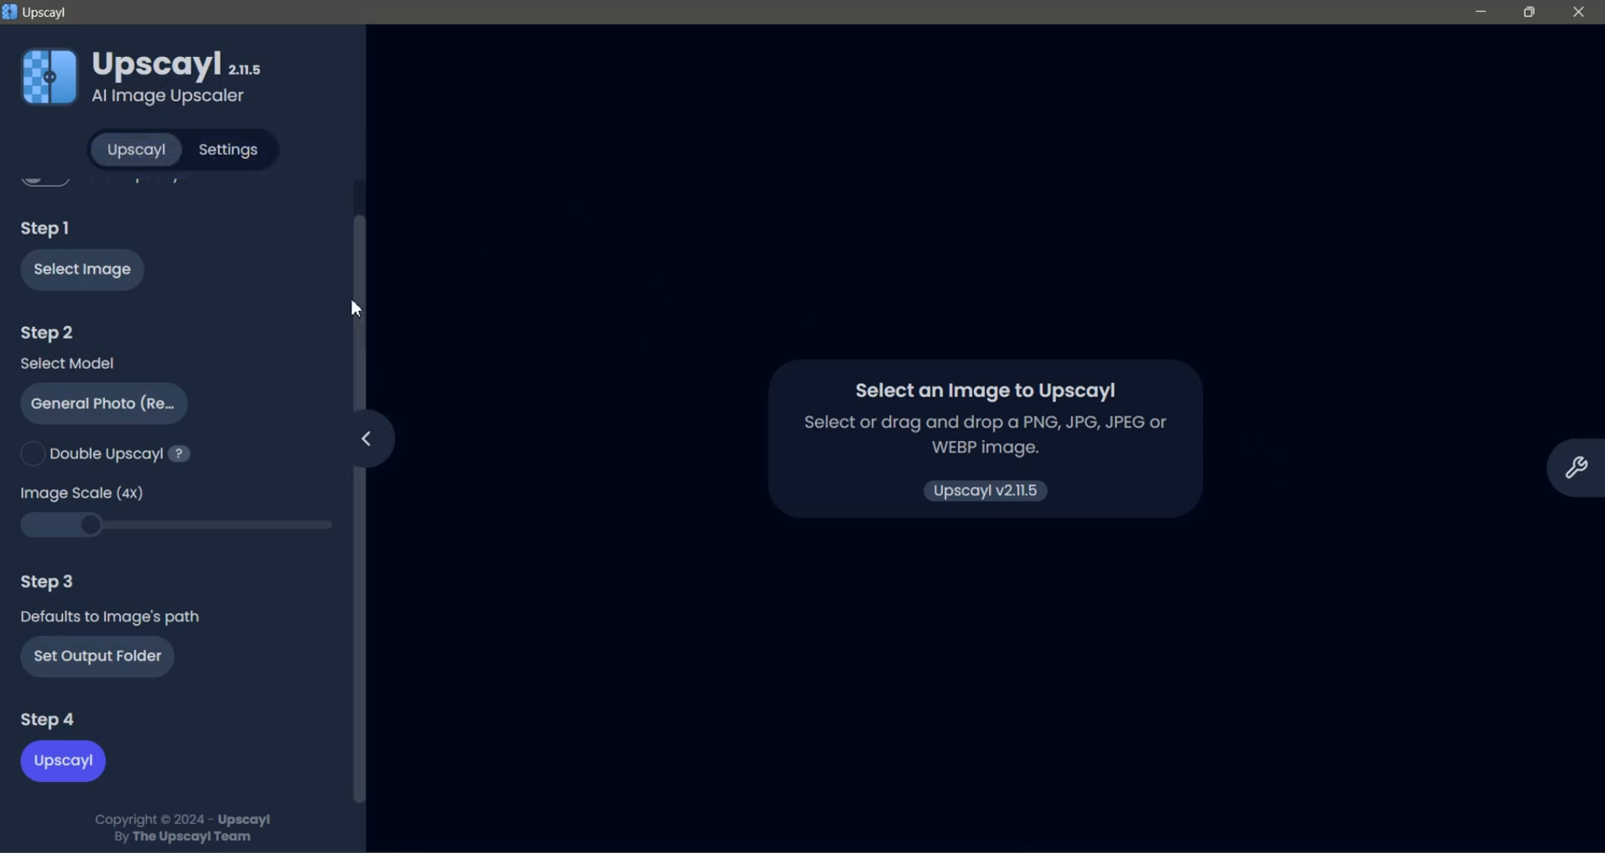
drag(362, 261, 365, 236)
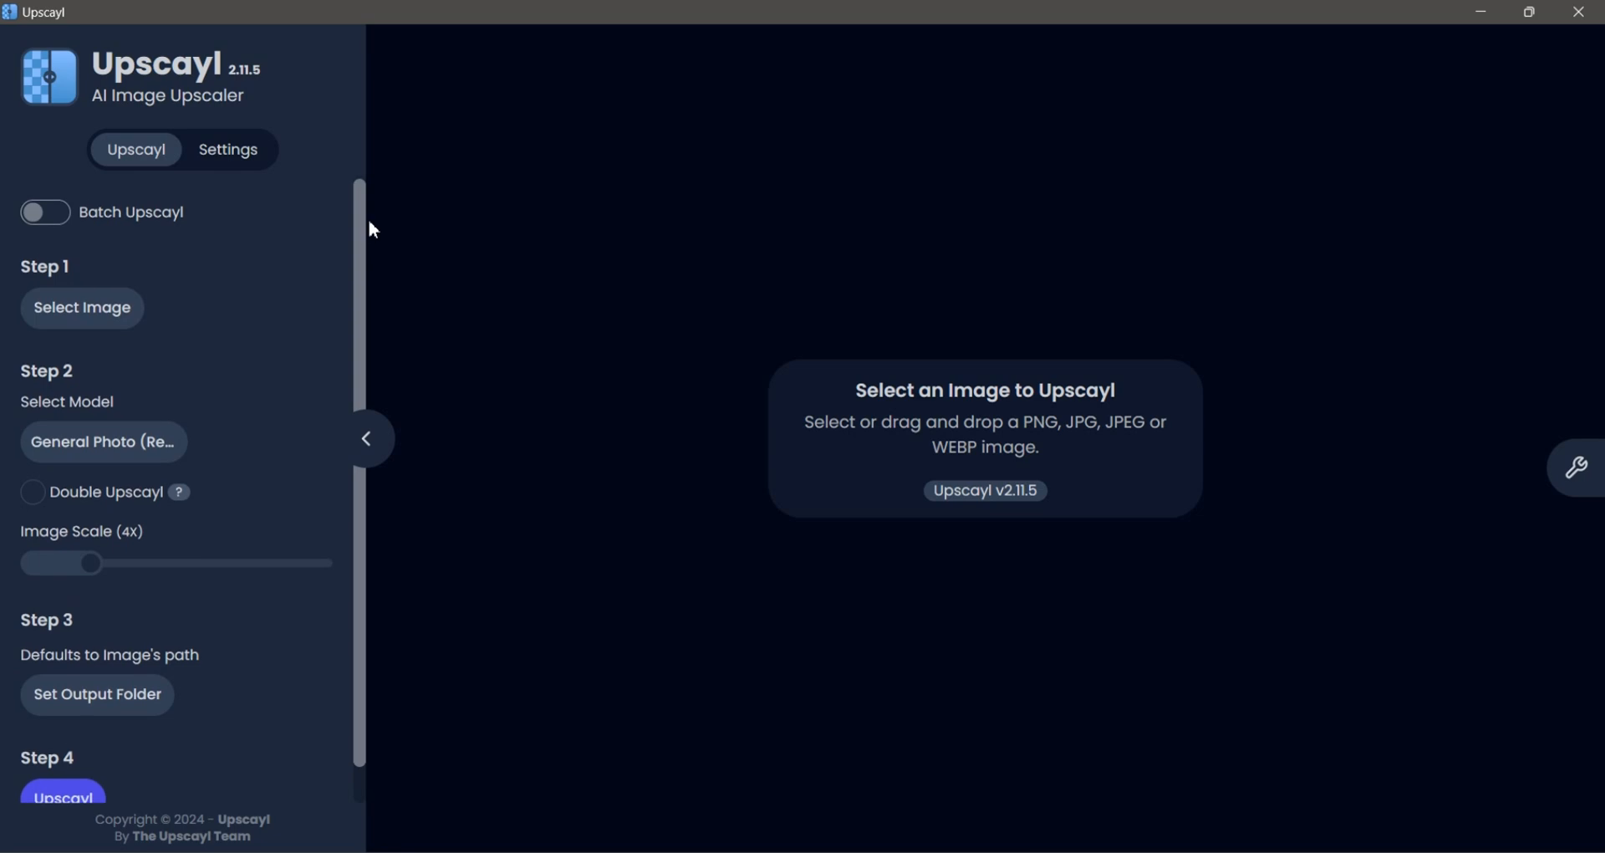
scroll(372, 439, down, 1)
drag(367, 435, 380, 247)
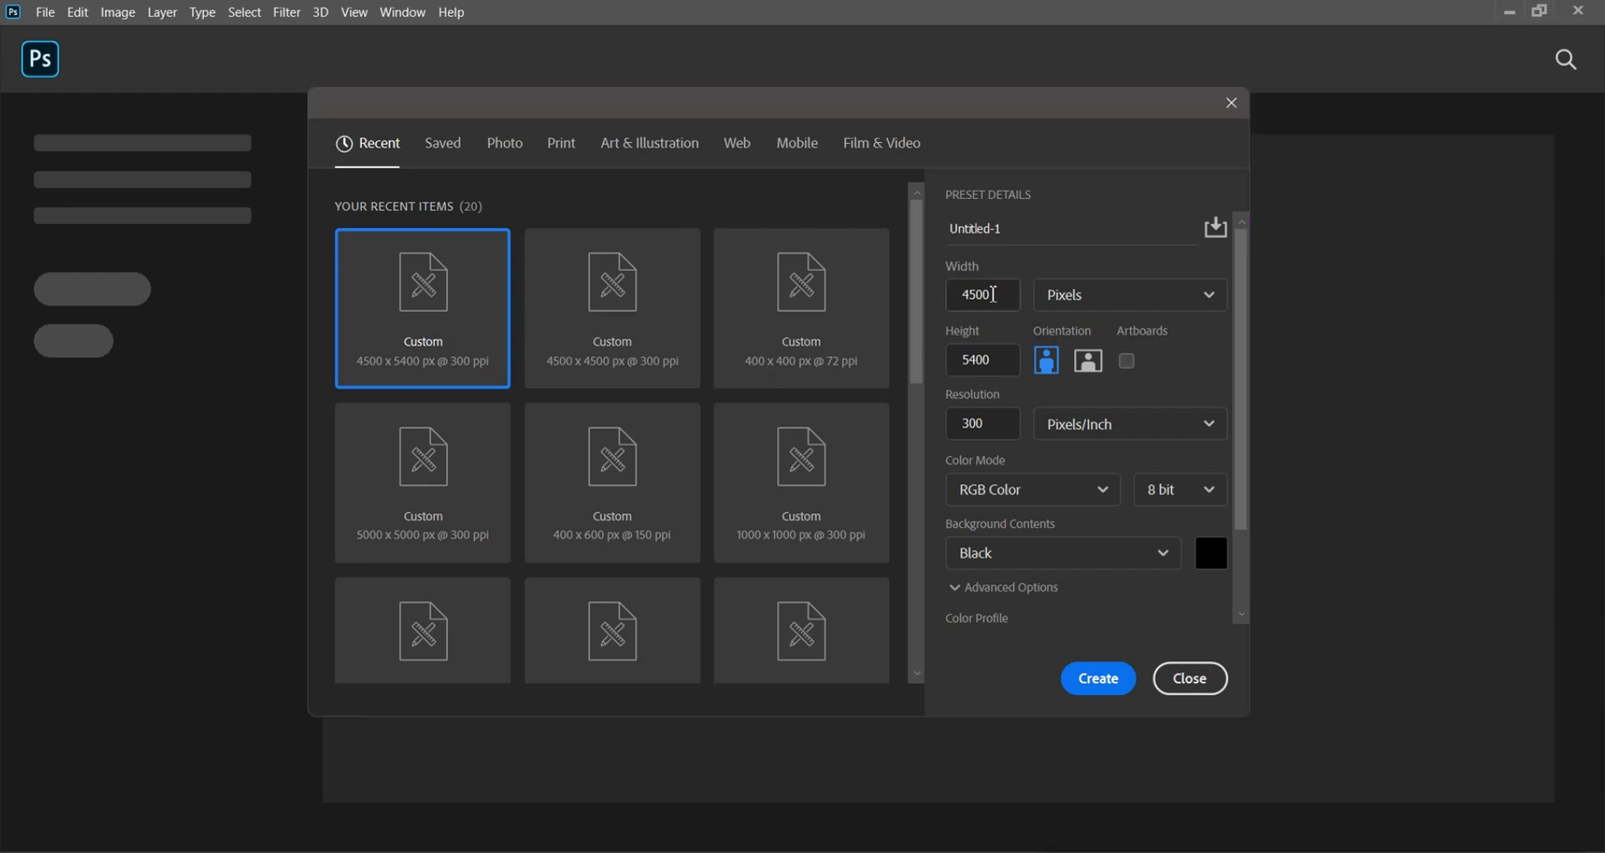
Step: Check the width, height and resolution settings for the new Photoshop document
drag(993, 295, 953, 295)
double_click(979, 360)
drag(987, 425, 953, 413)
double_click(978, 296)
double_click(976, 361)
double_click(982, 296)
click(997, 359)
drag(997, 360, 925, 353)
drag(1008, 297, 938, 295)
click(1000, 359)
click(999, 418)
double_click(986, 297)
click(980, 361)
double_click(996, 297)
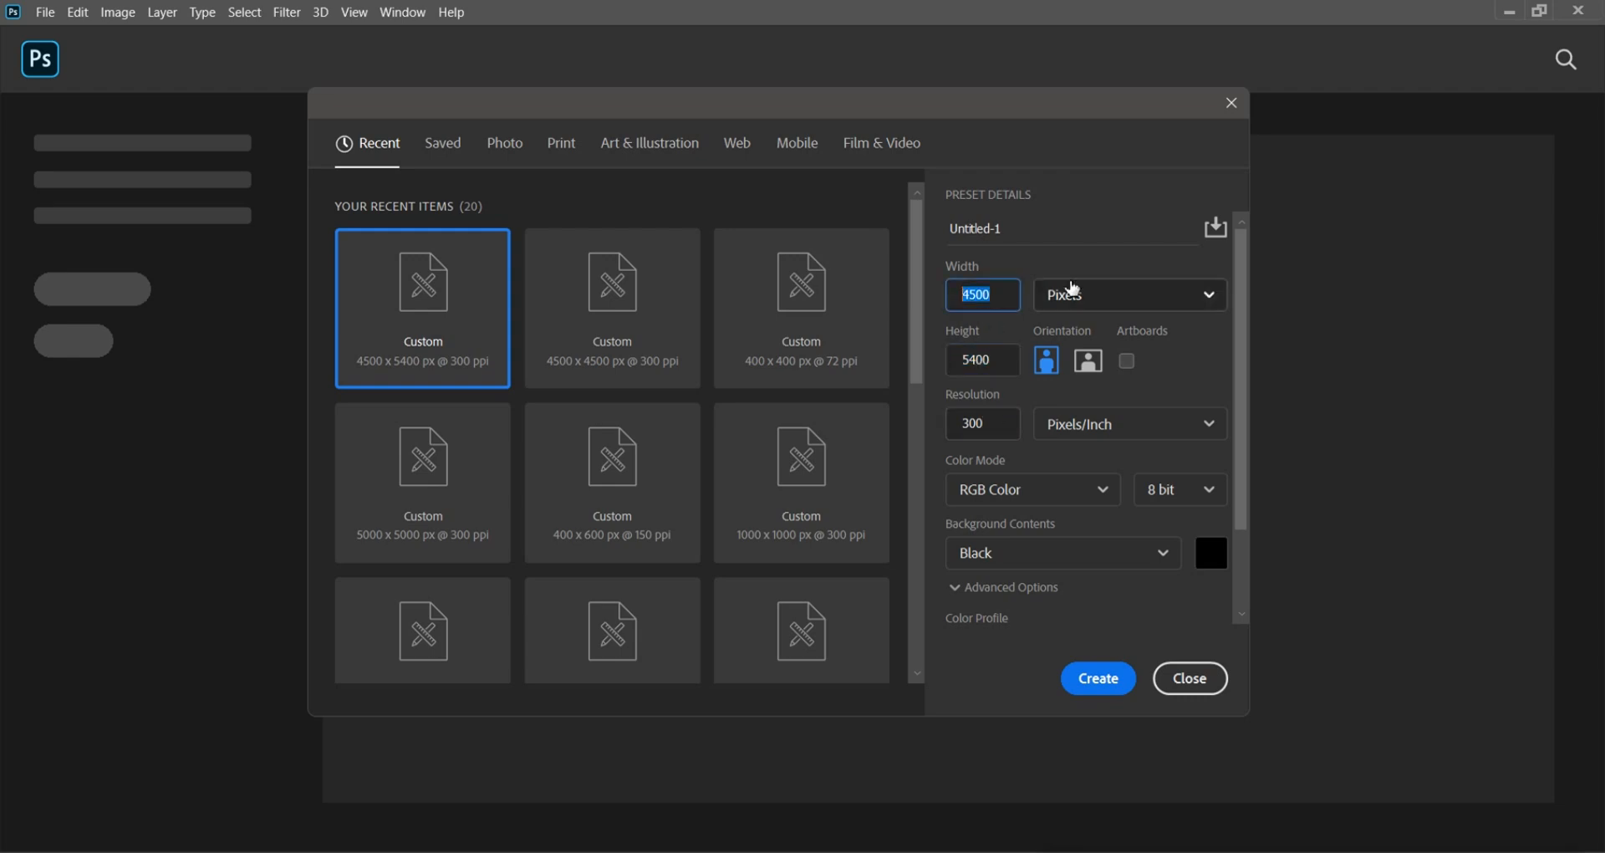
click(983, 362)
double_click(993, 427)
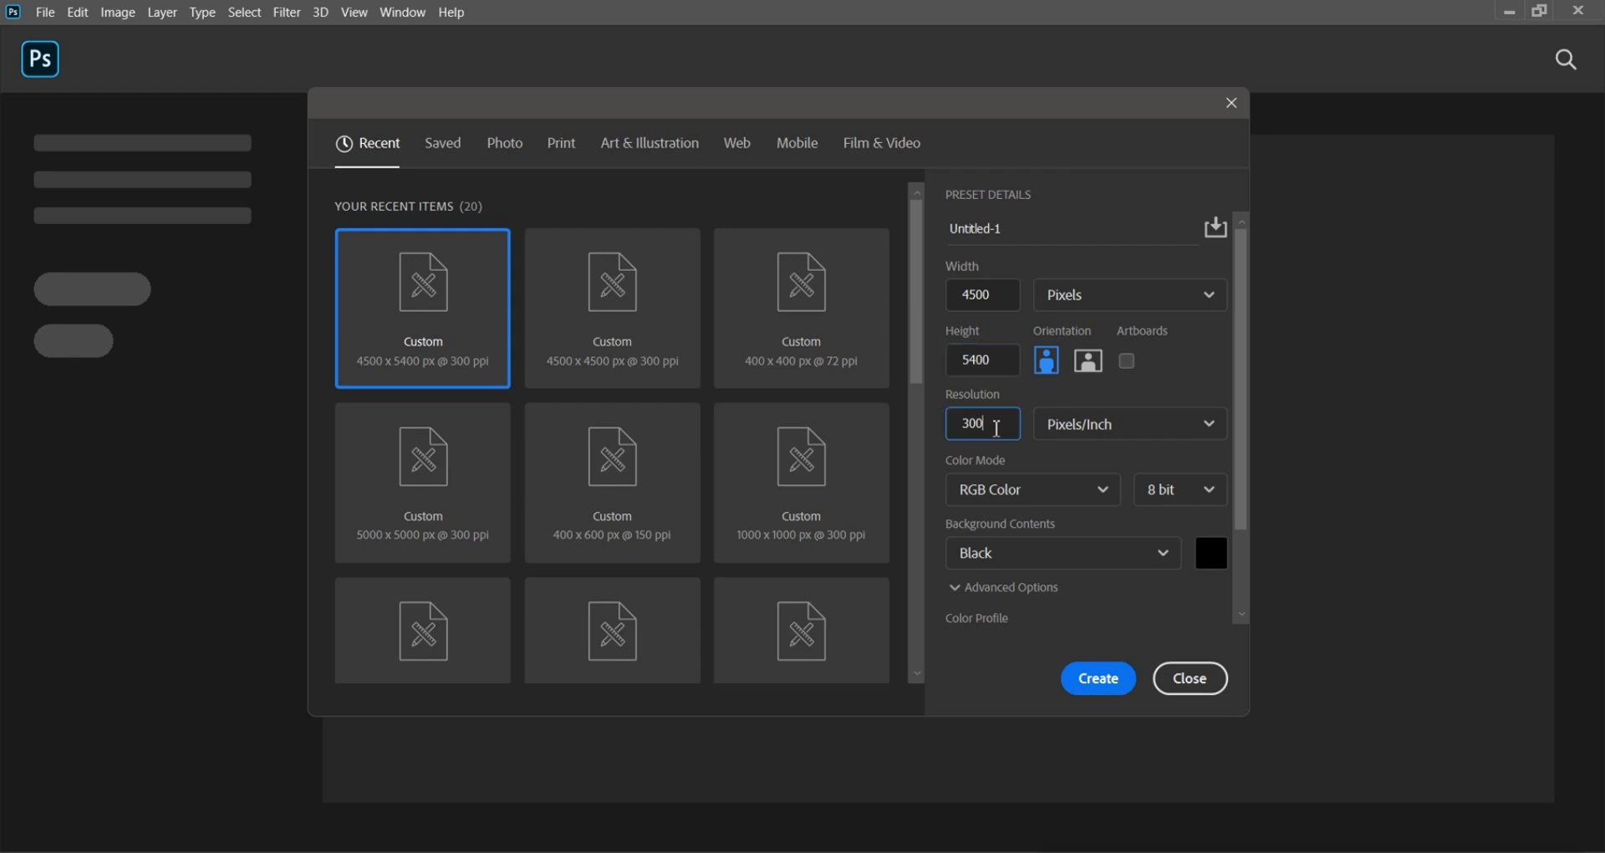
Step: Try the CMYK Color and Bitmap color modes for the new document
click(1085, 500)
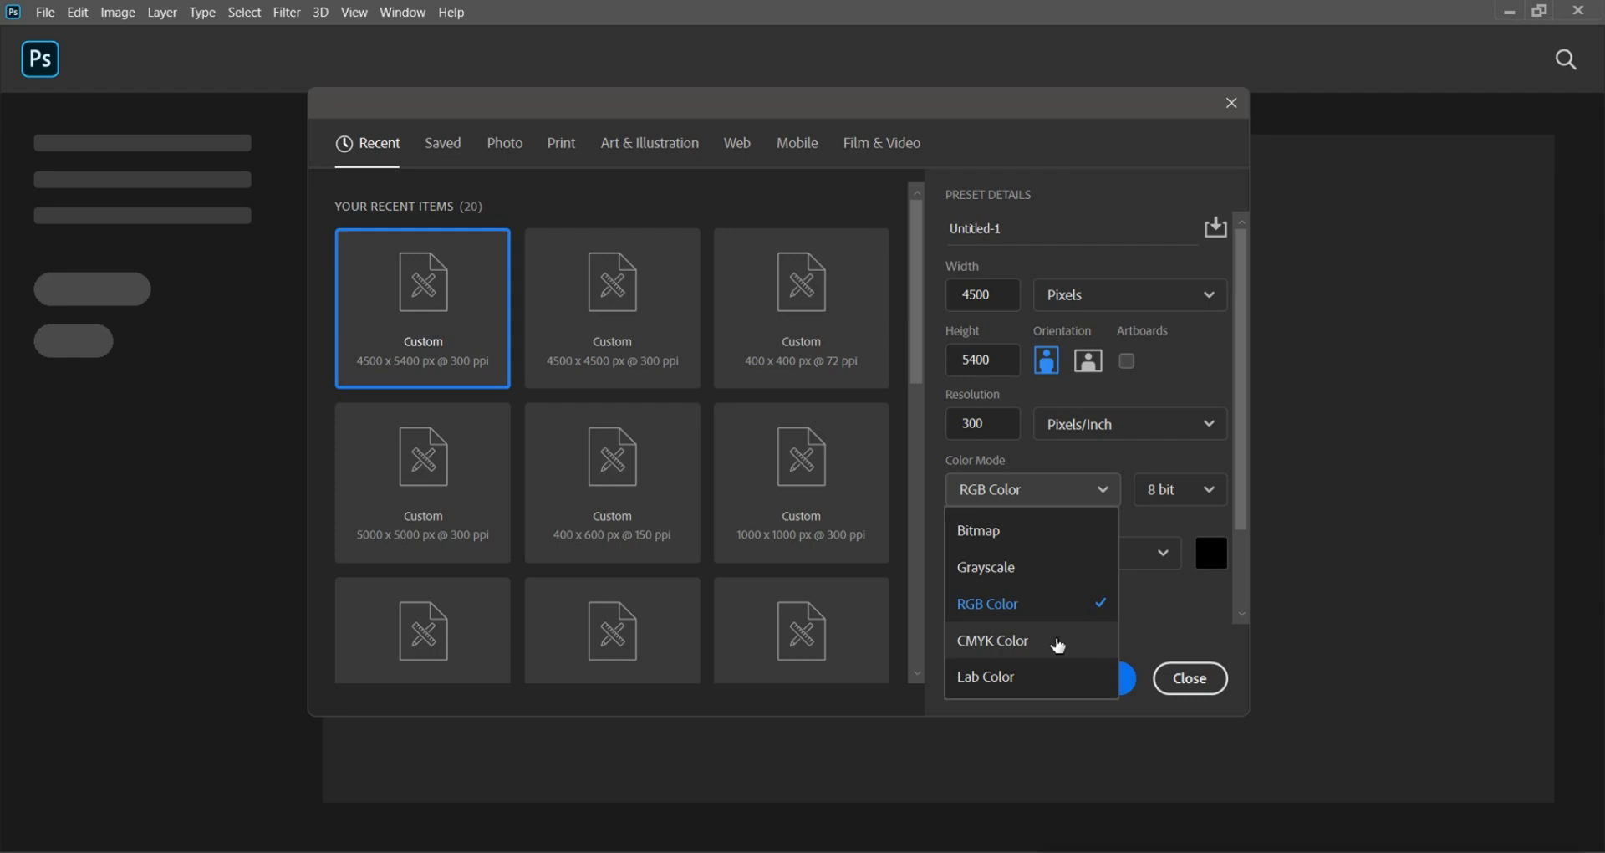
click(1014, 489)
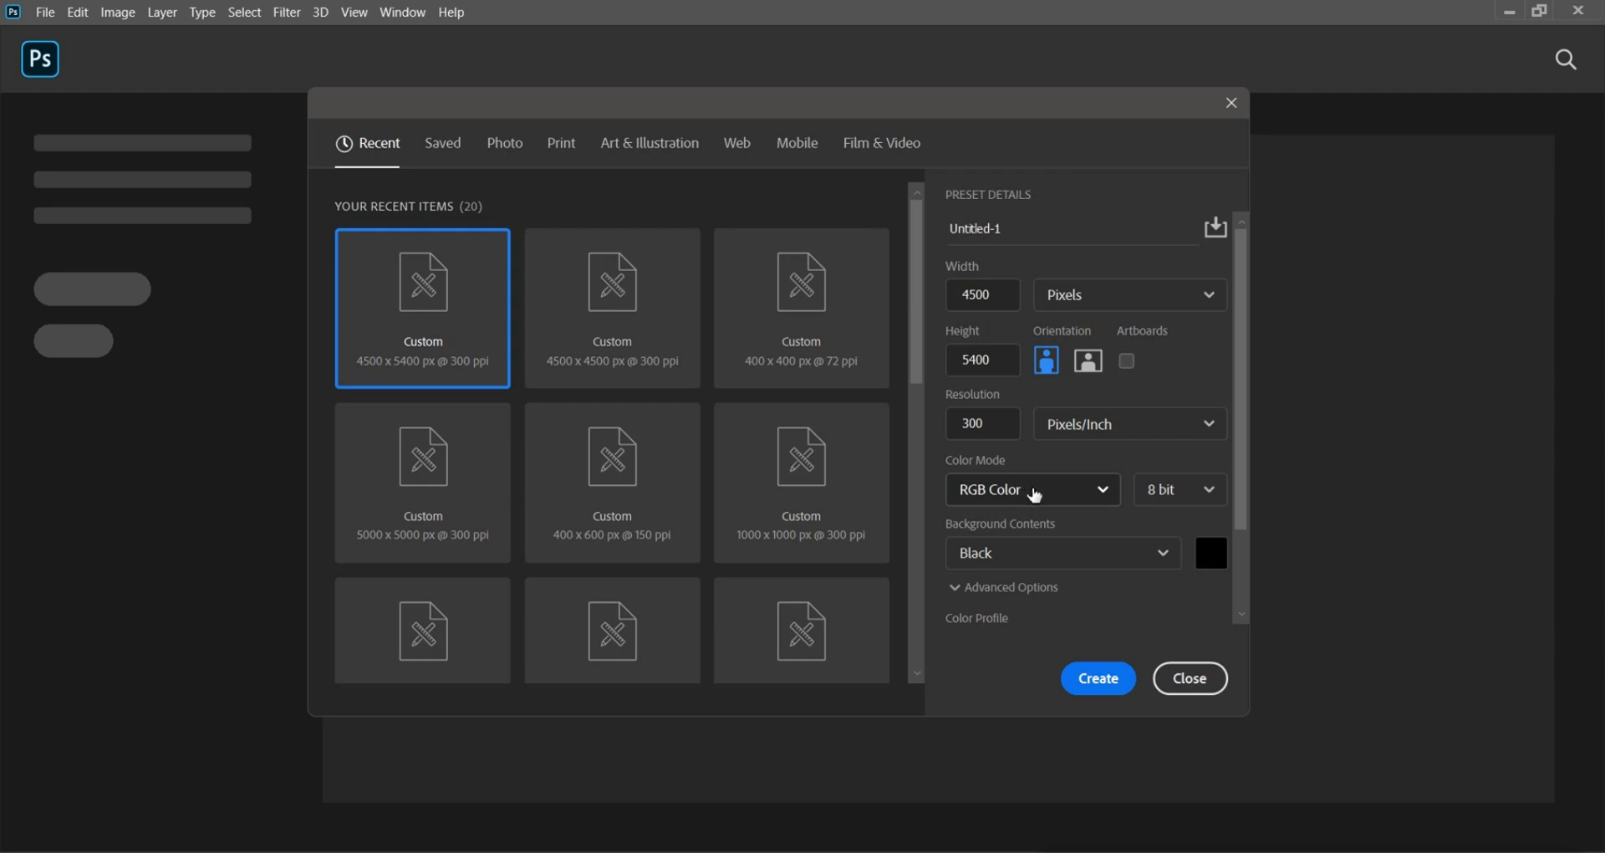
click(1035, 495)
click(1186, 629)
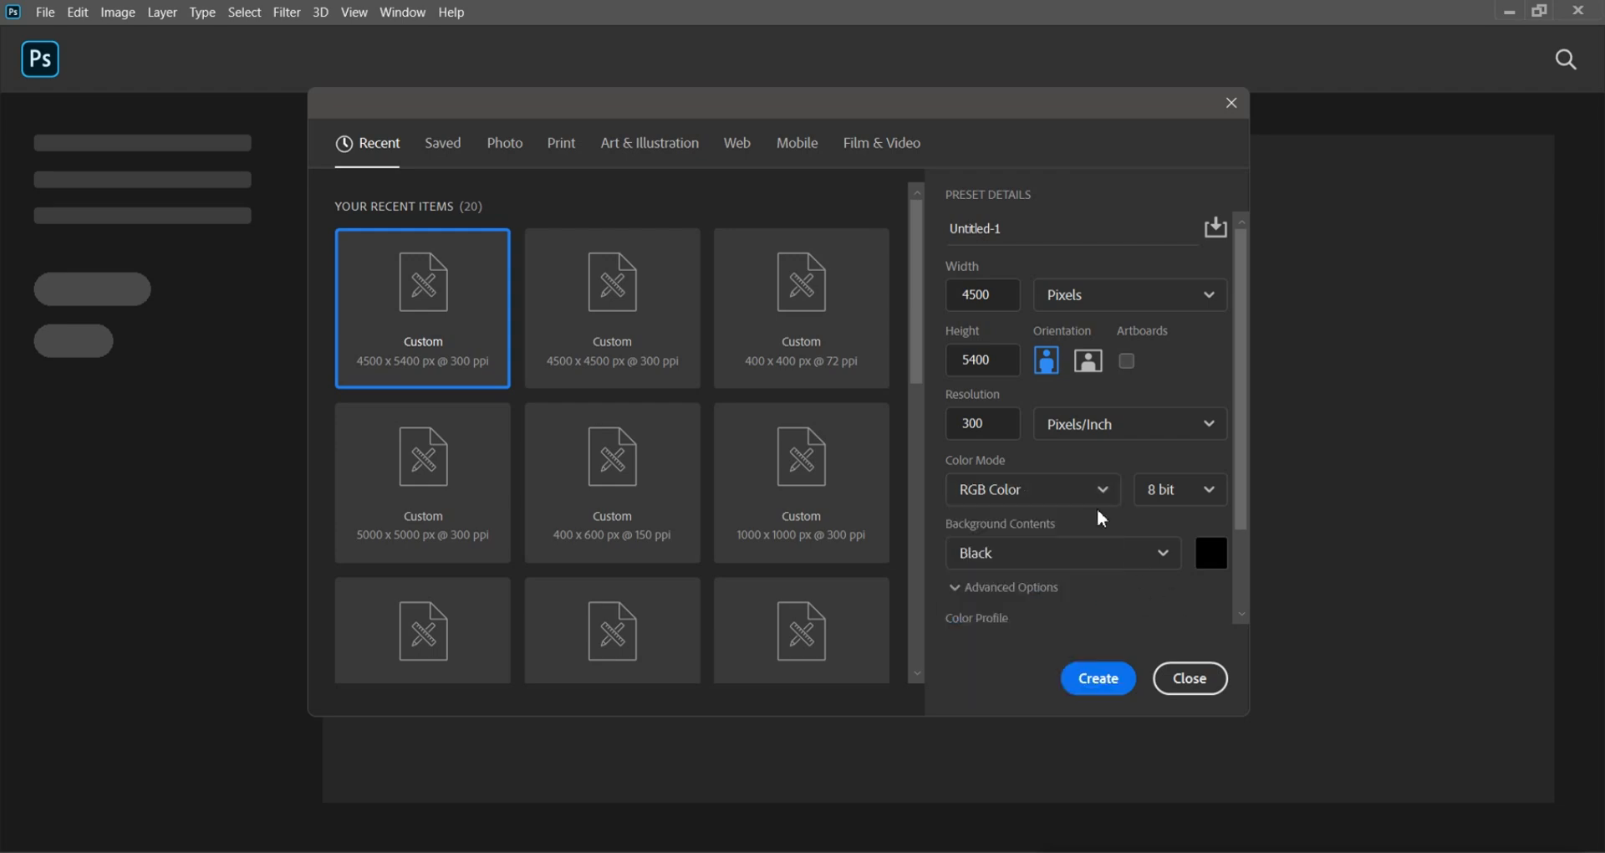
click(1089, 489)
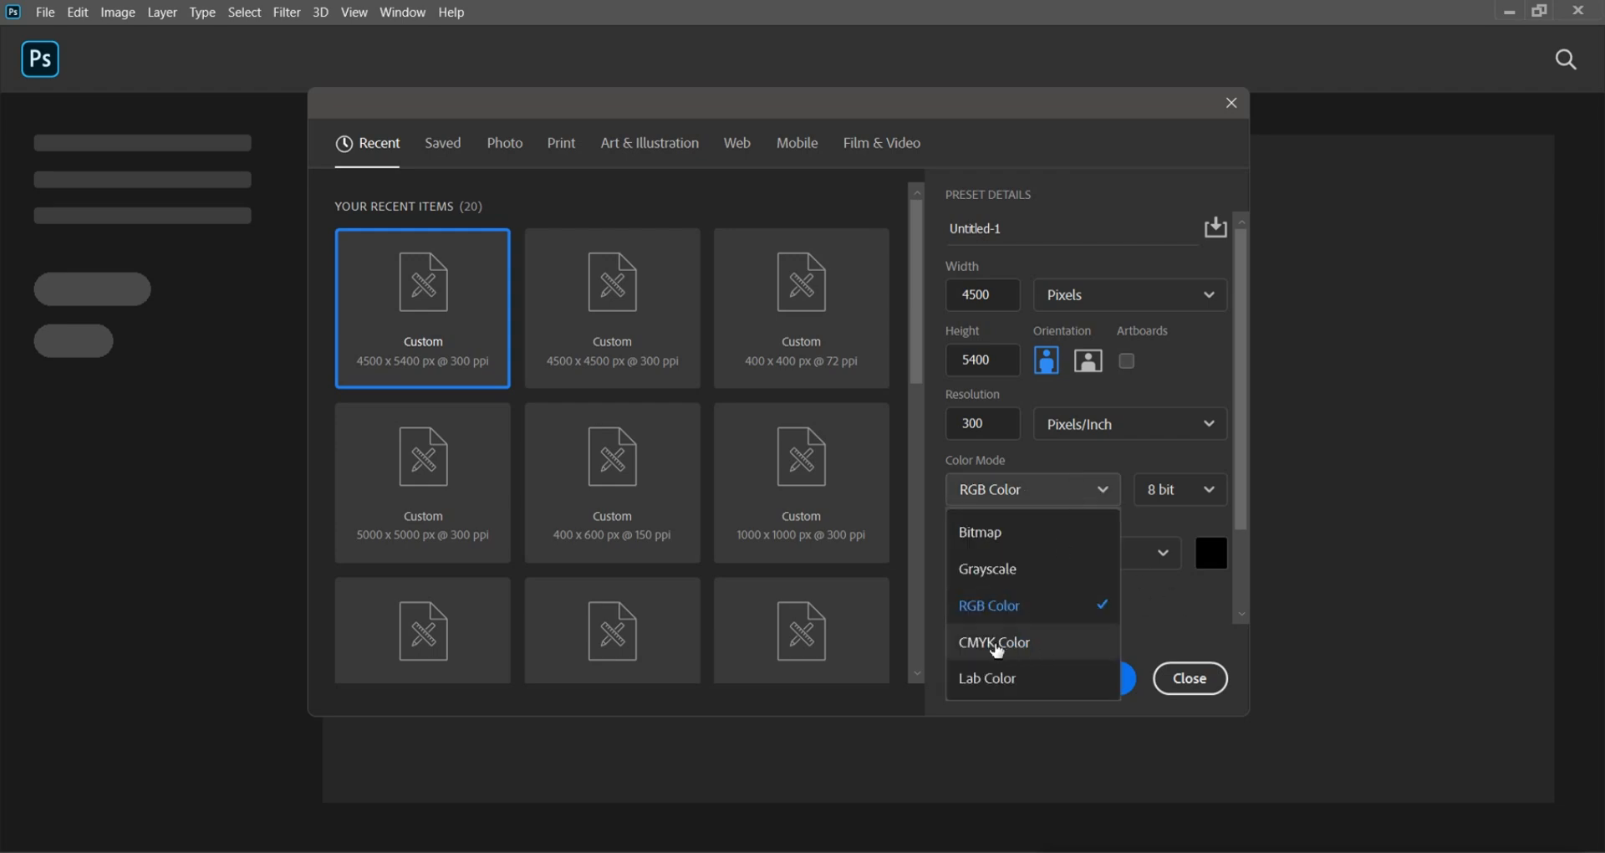
click(992, 648)
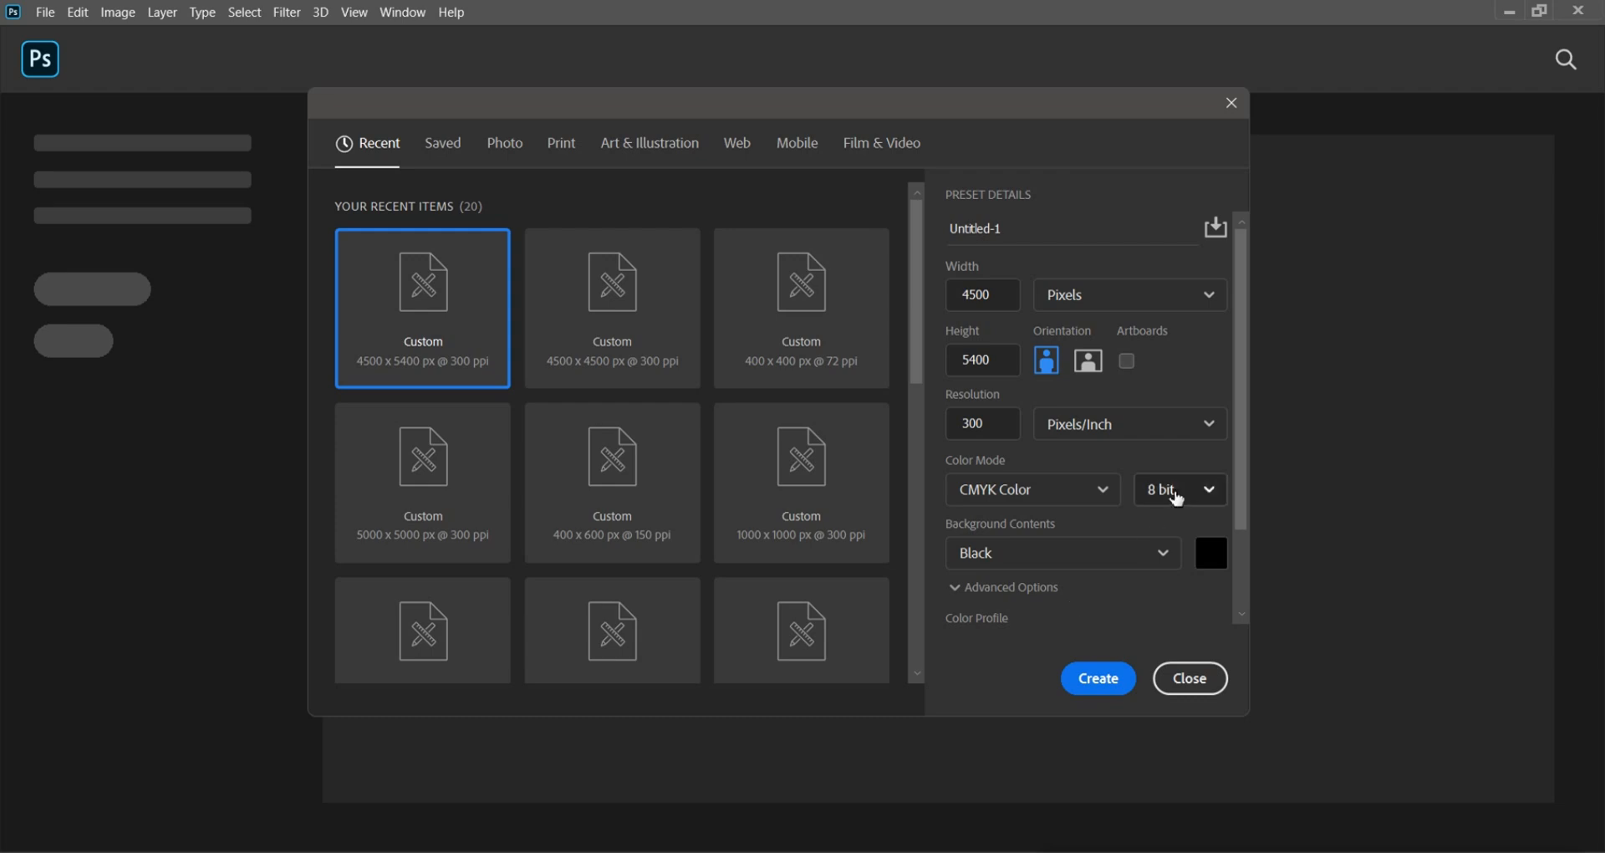
click(1074, 494)
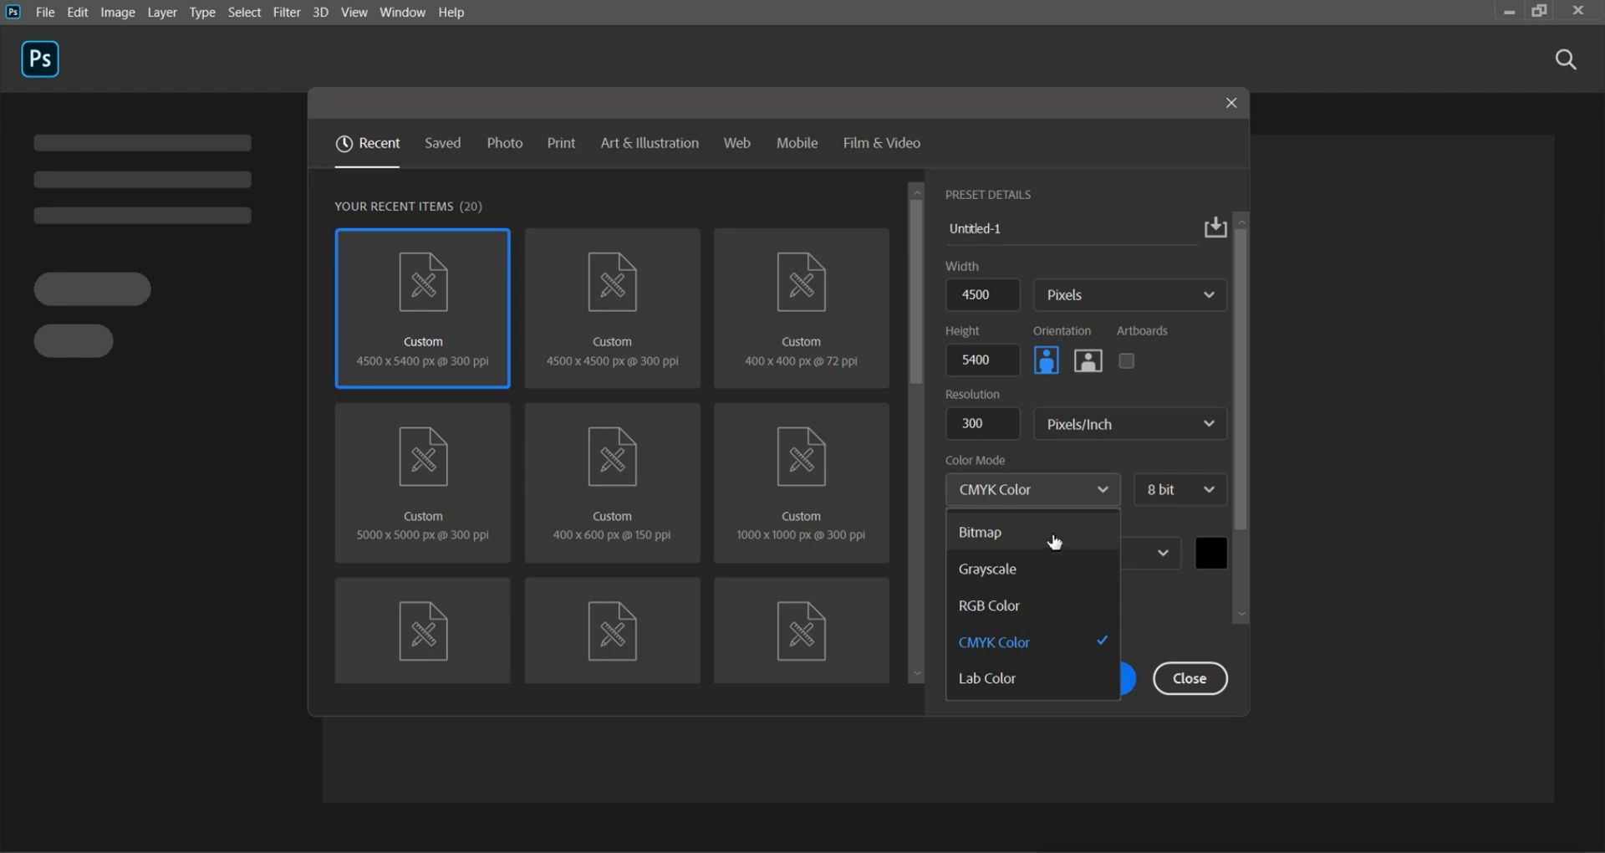
click(1056, 541)
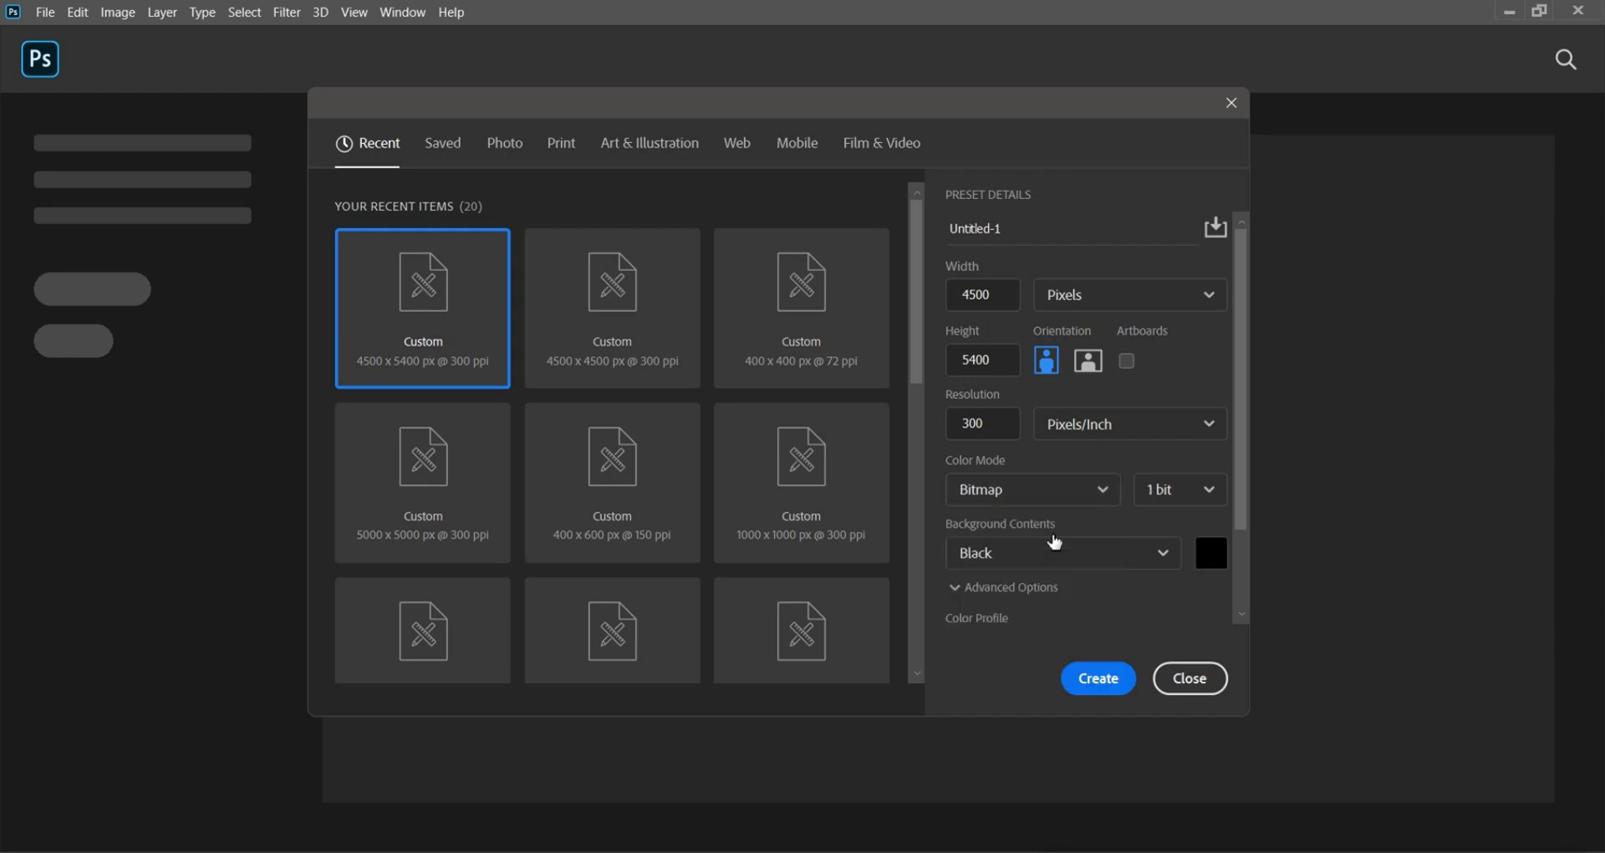
Step: Set the color mode to RGB Color and create the 4500 x 5400 pixel document at 300 pixels/inch with black background contents
click(1048, 494)
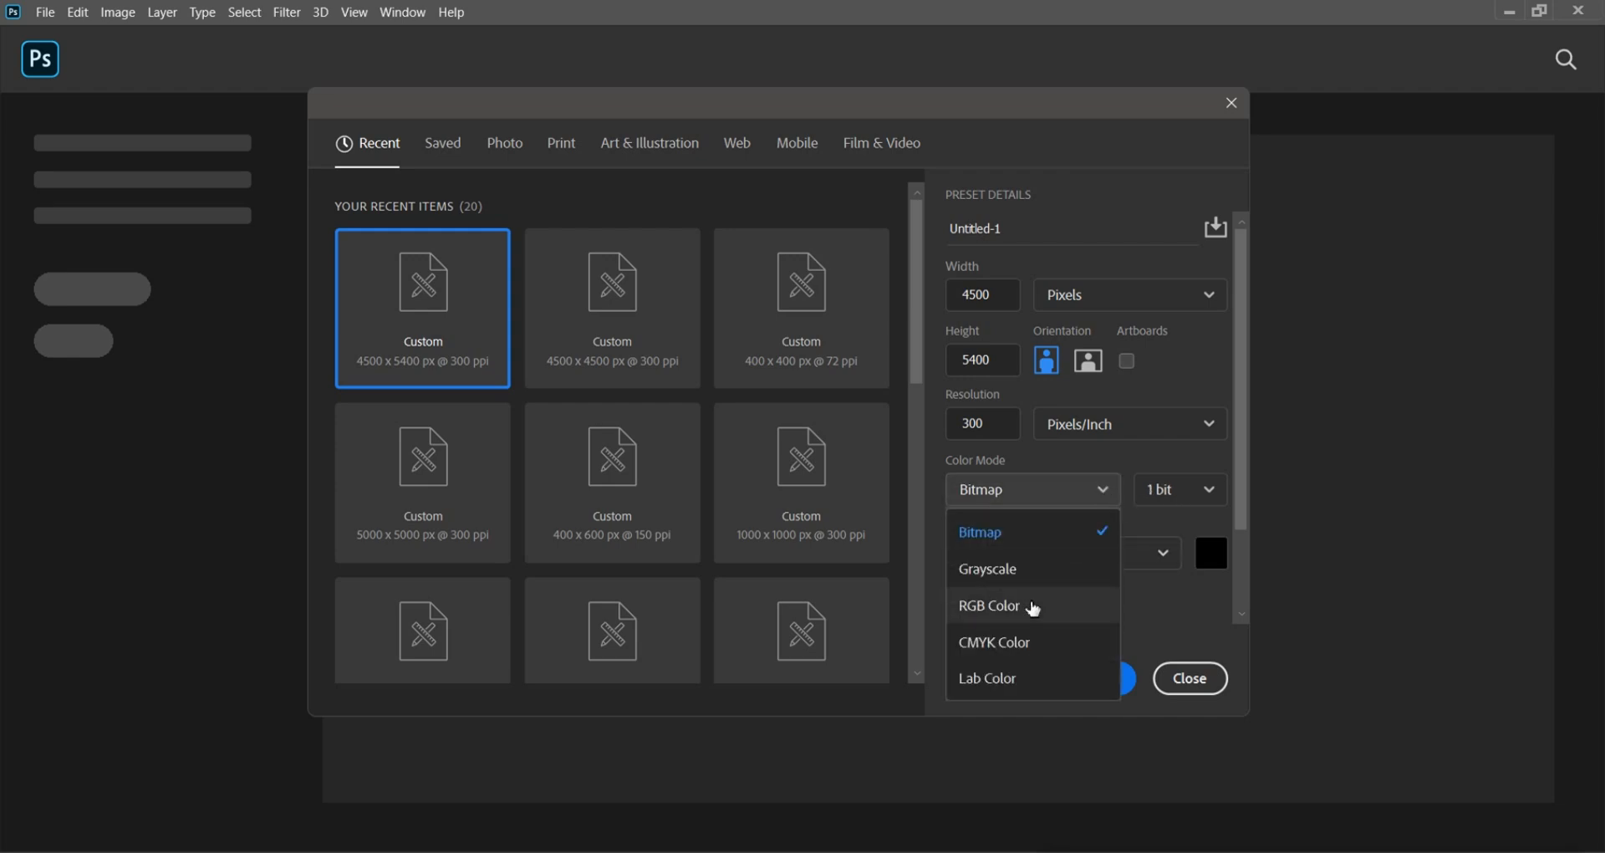
click(1035, 607)
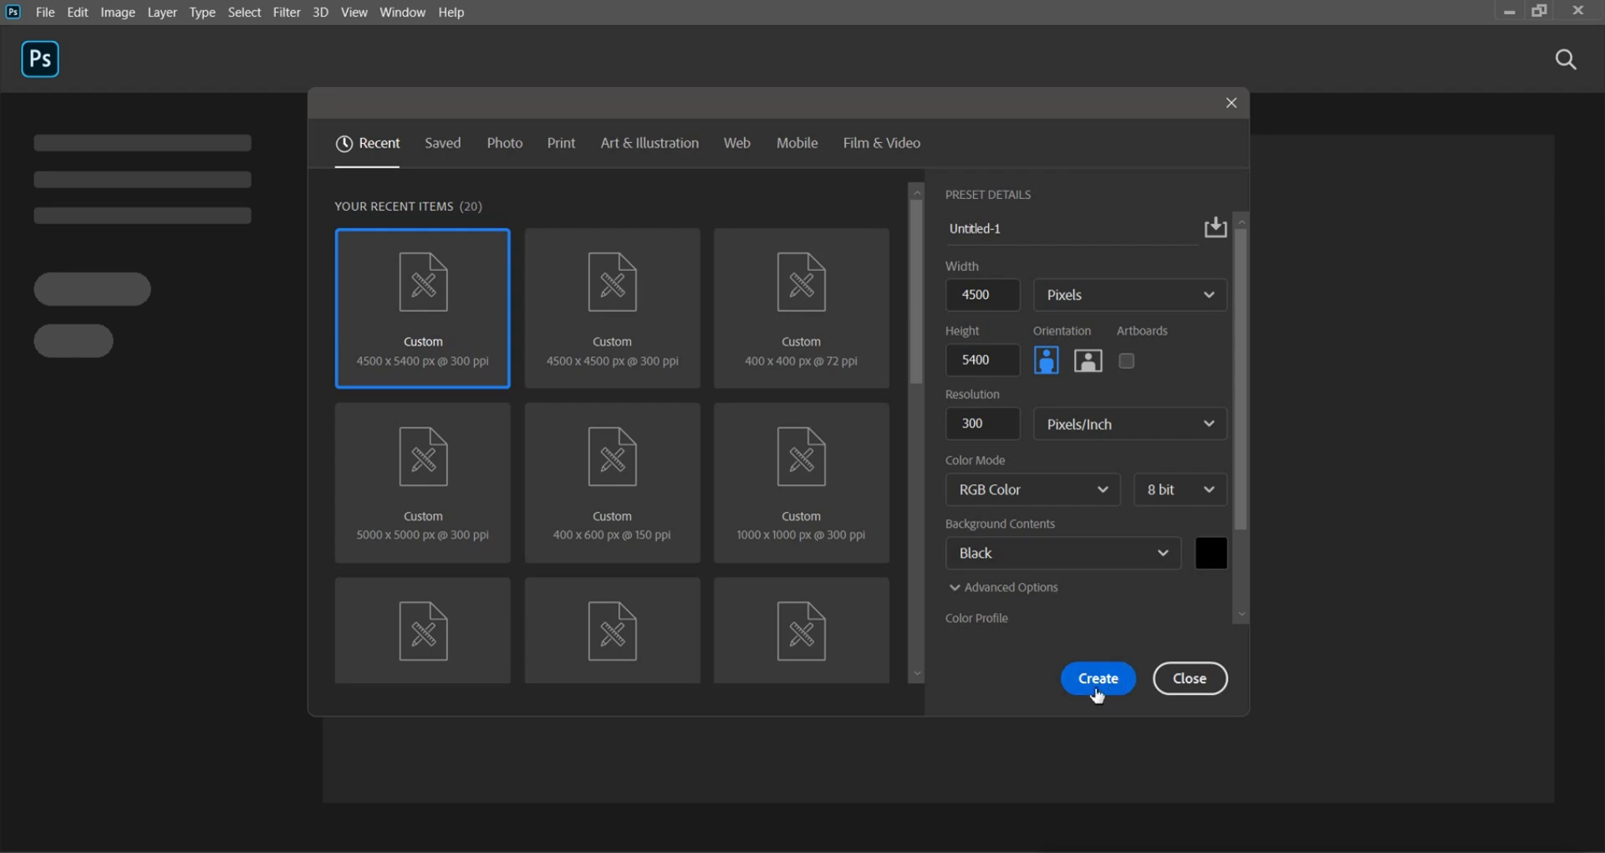
click(1097, 684)
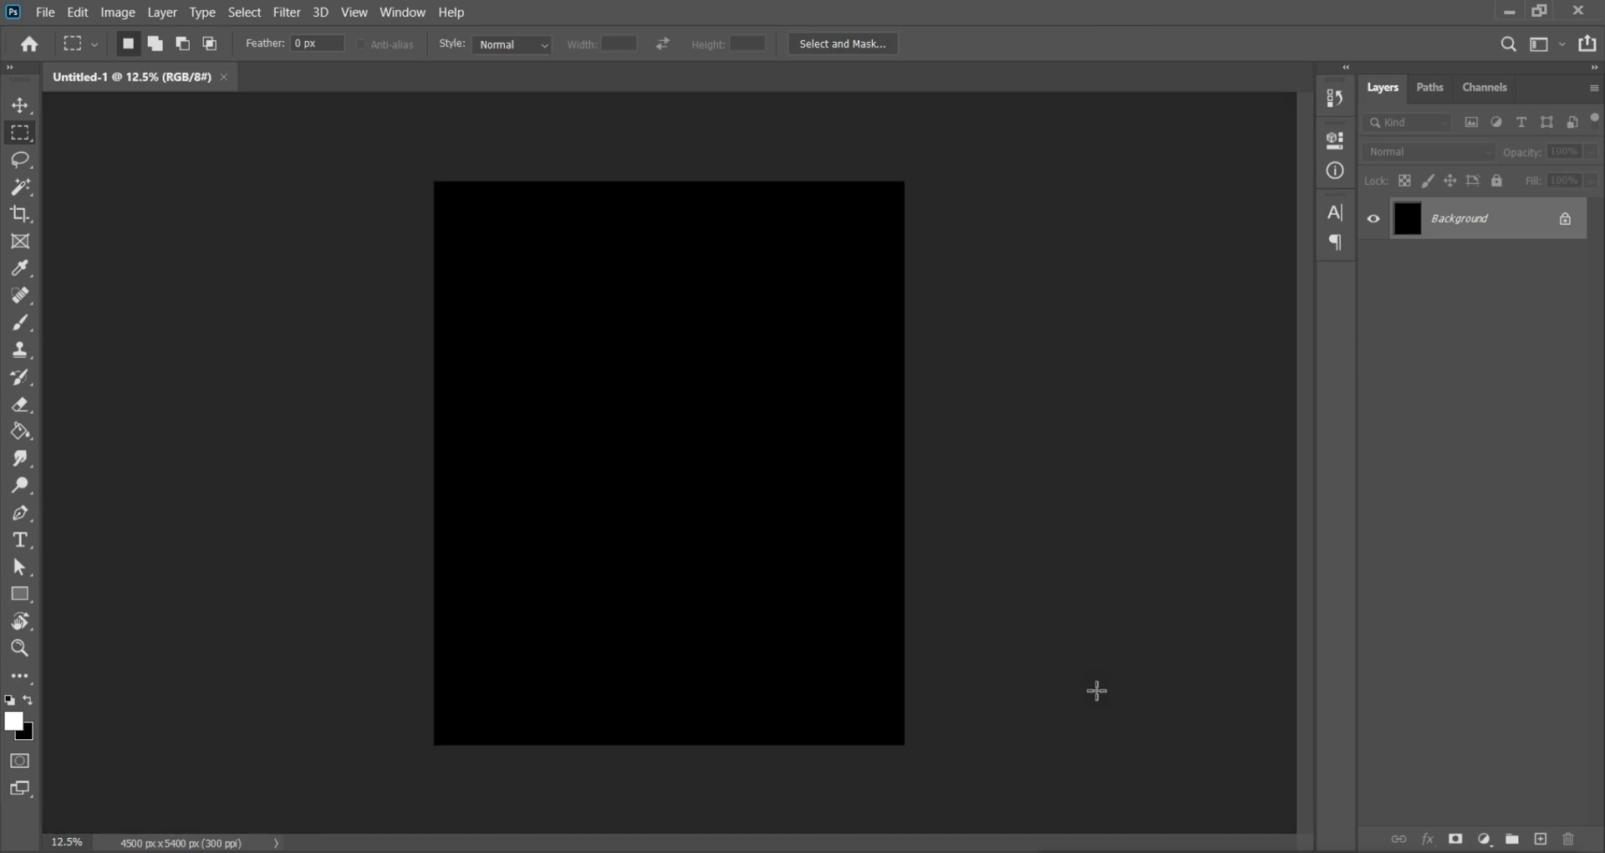
Step: Place the upscaled owl image in the document as an embedded file
click(25, 106)
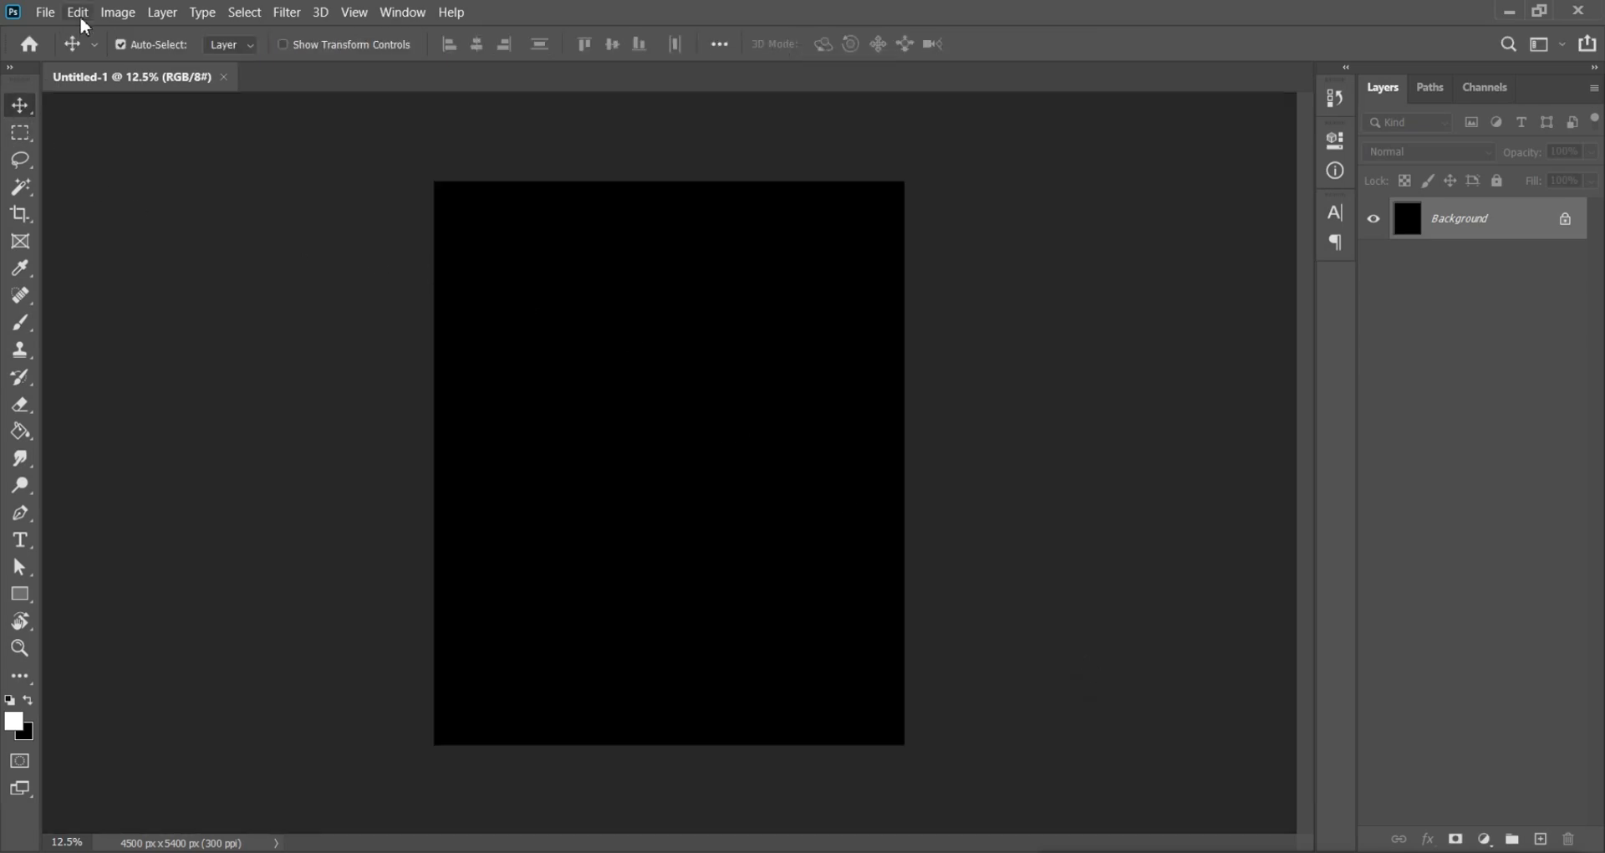
click(46, 13)
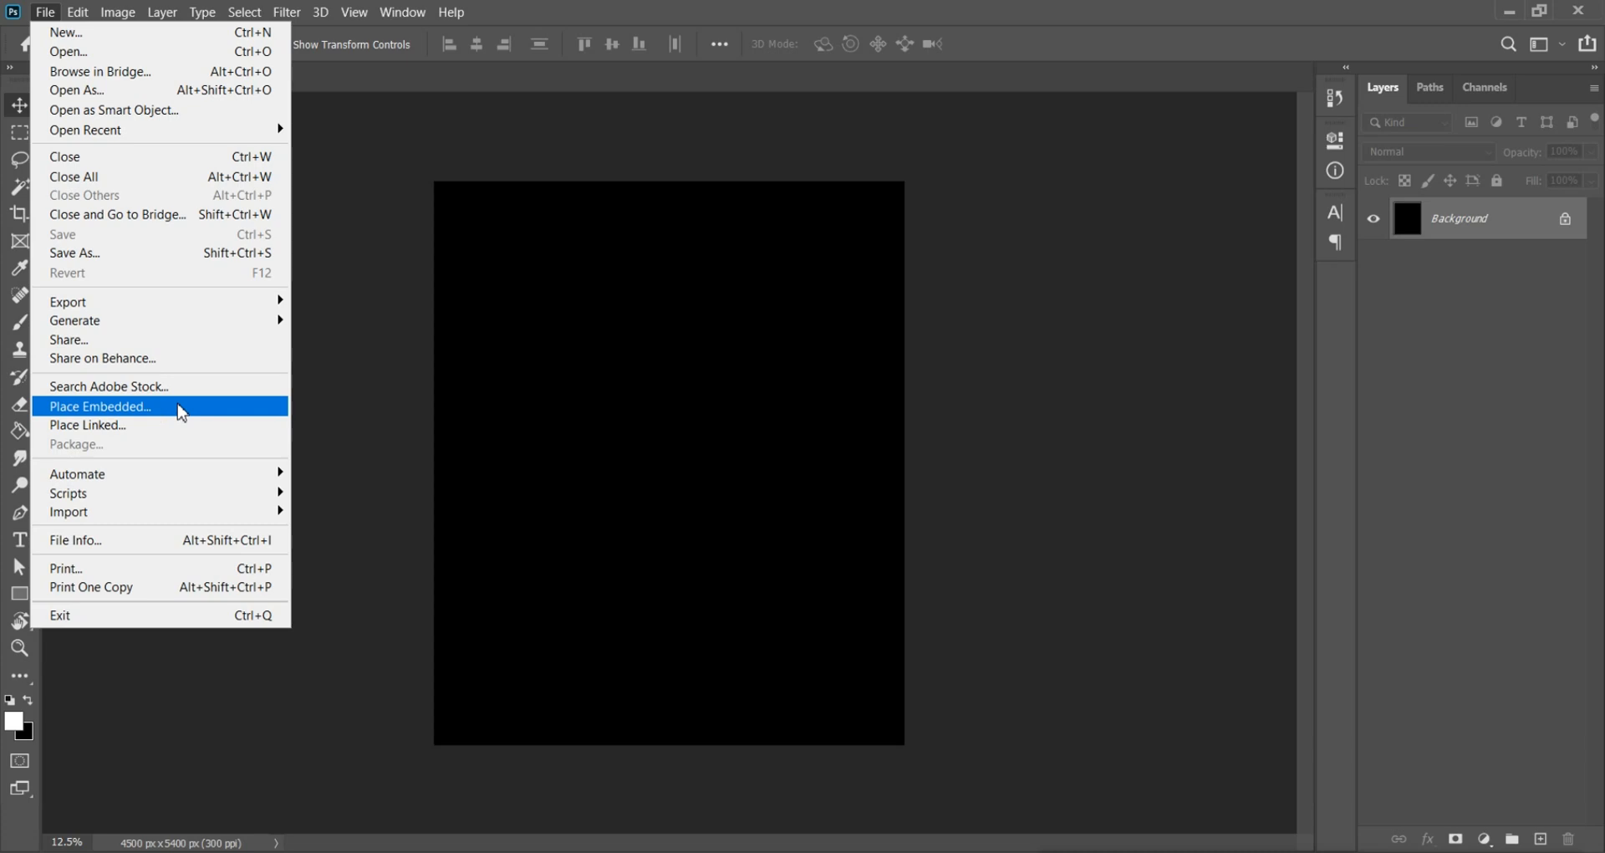
click(266, 407)
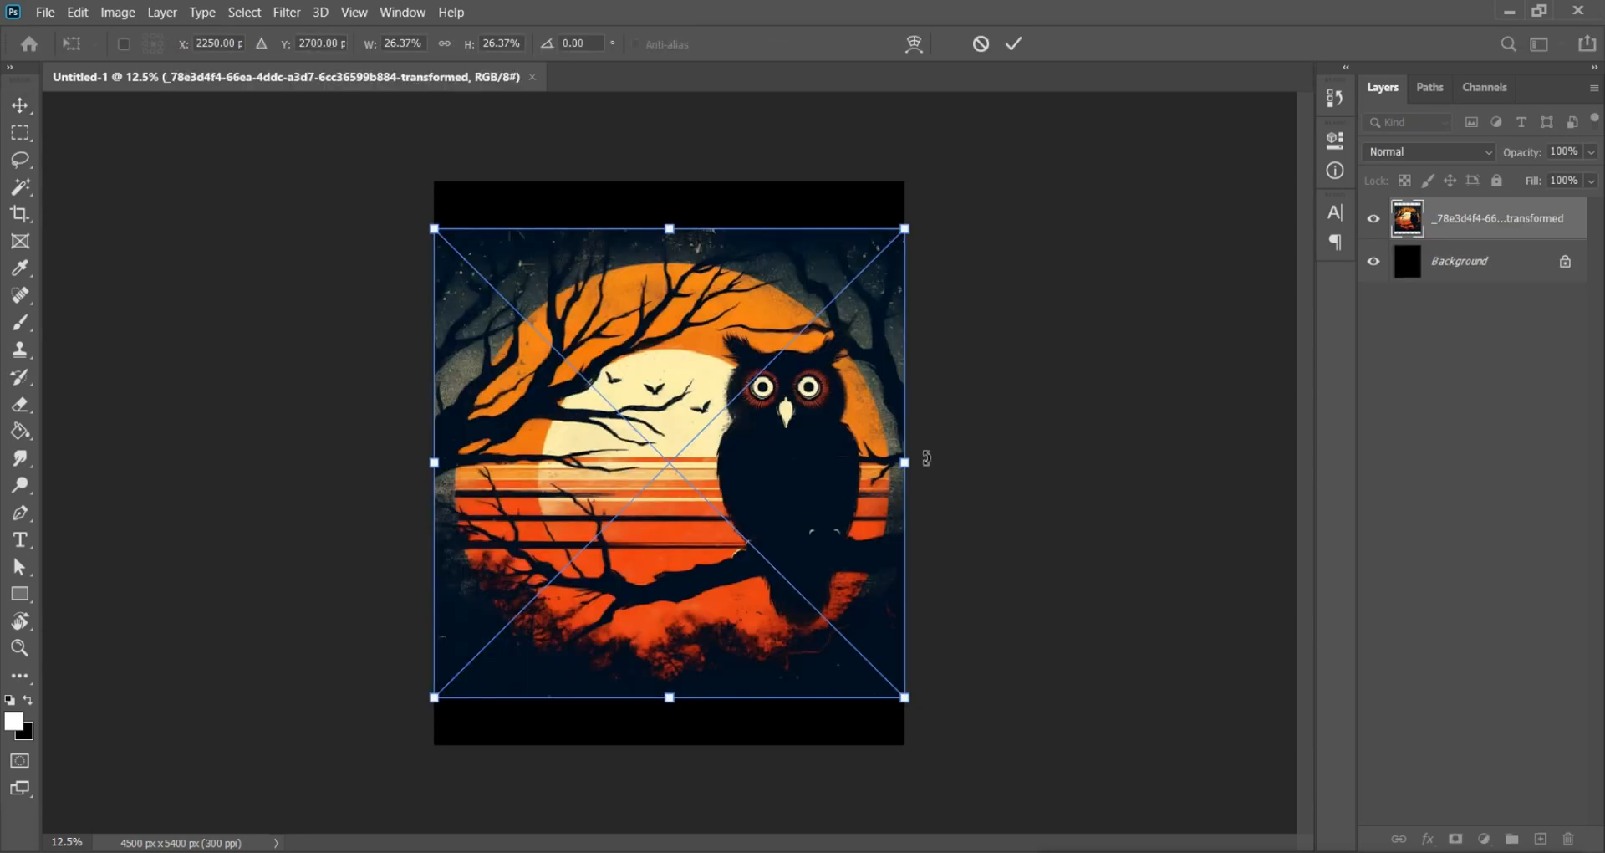
Step: Scale the owl image to slightly narrower than the canvas and position it horizontally centered in the upper part
drag(905, 463, 868, 458)
drag(776, 434, 784, 380)
click(1015, 44)
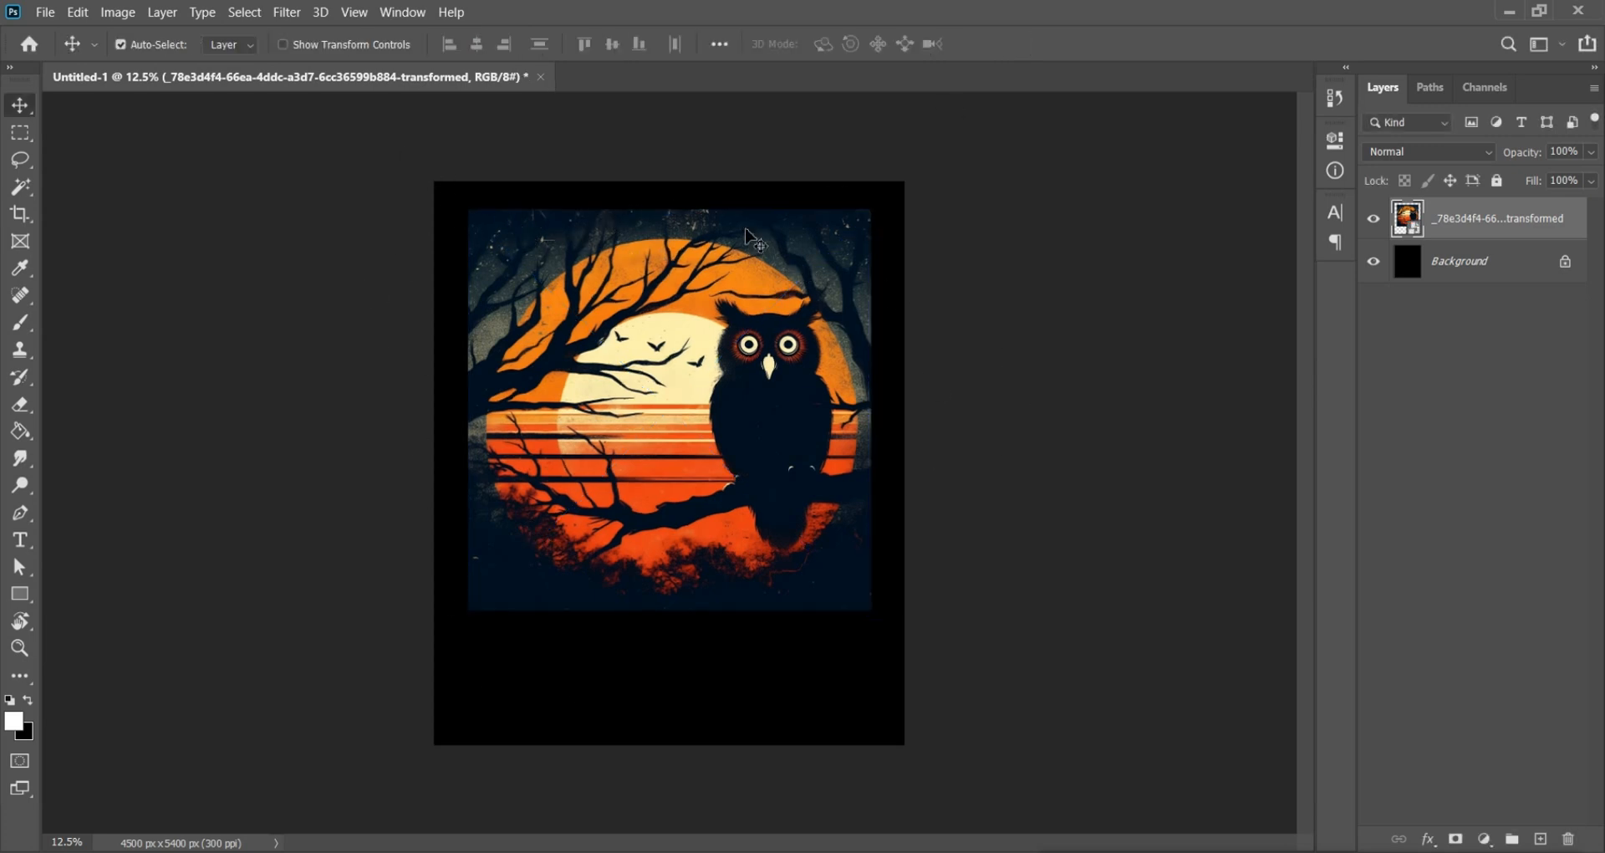
mouse_move(680, 319)
mouse_down()
mouse_move(661, 441)
mouse_move(673, 316)
mouse_up()
key(ctrl+t)
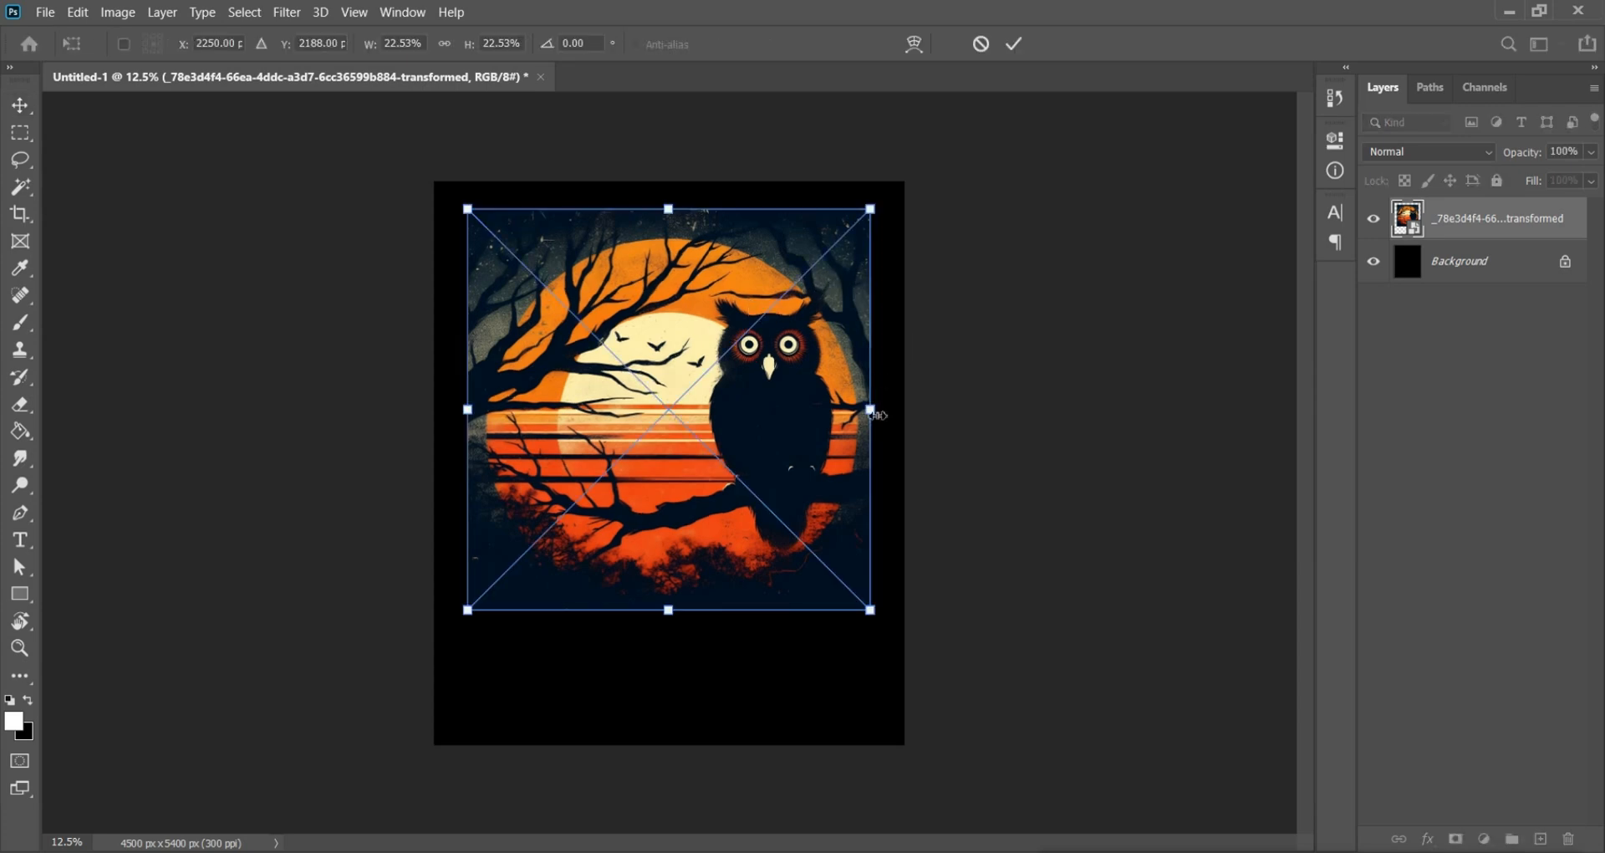
drag(872, 409, 880, 409)
drag(809, 337, 810, 346)
key(Return)
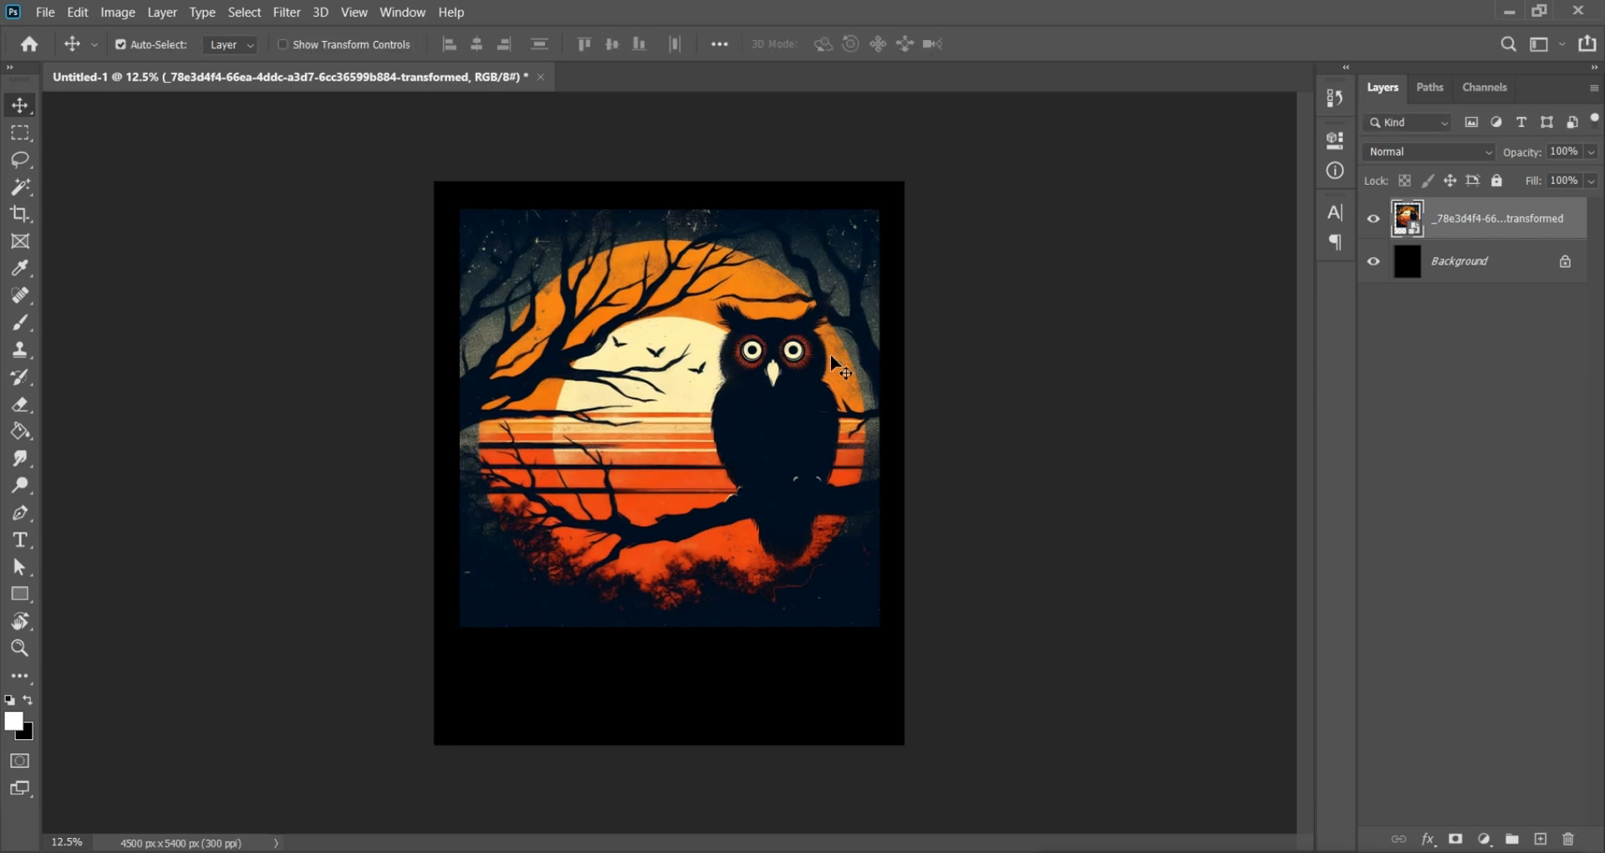
Step: Hide the black Background layer and rasterize the owl image layer
scroll(831, 354, up, 4)
drag(1021, 369, 1060, 403)
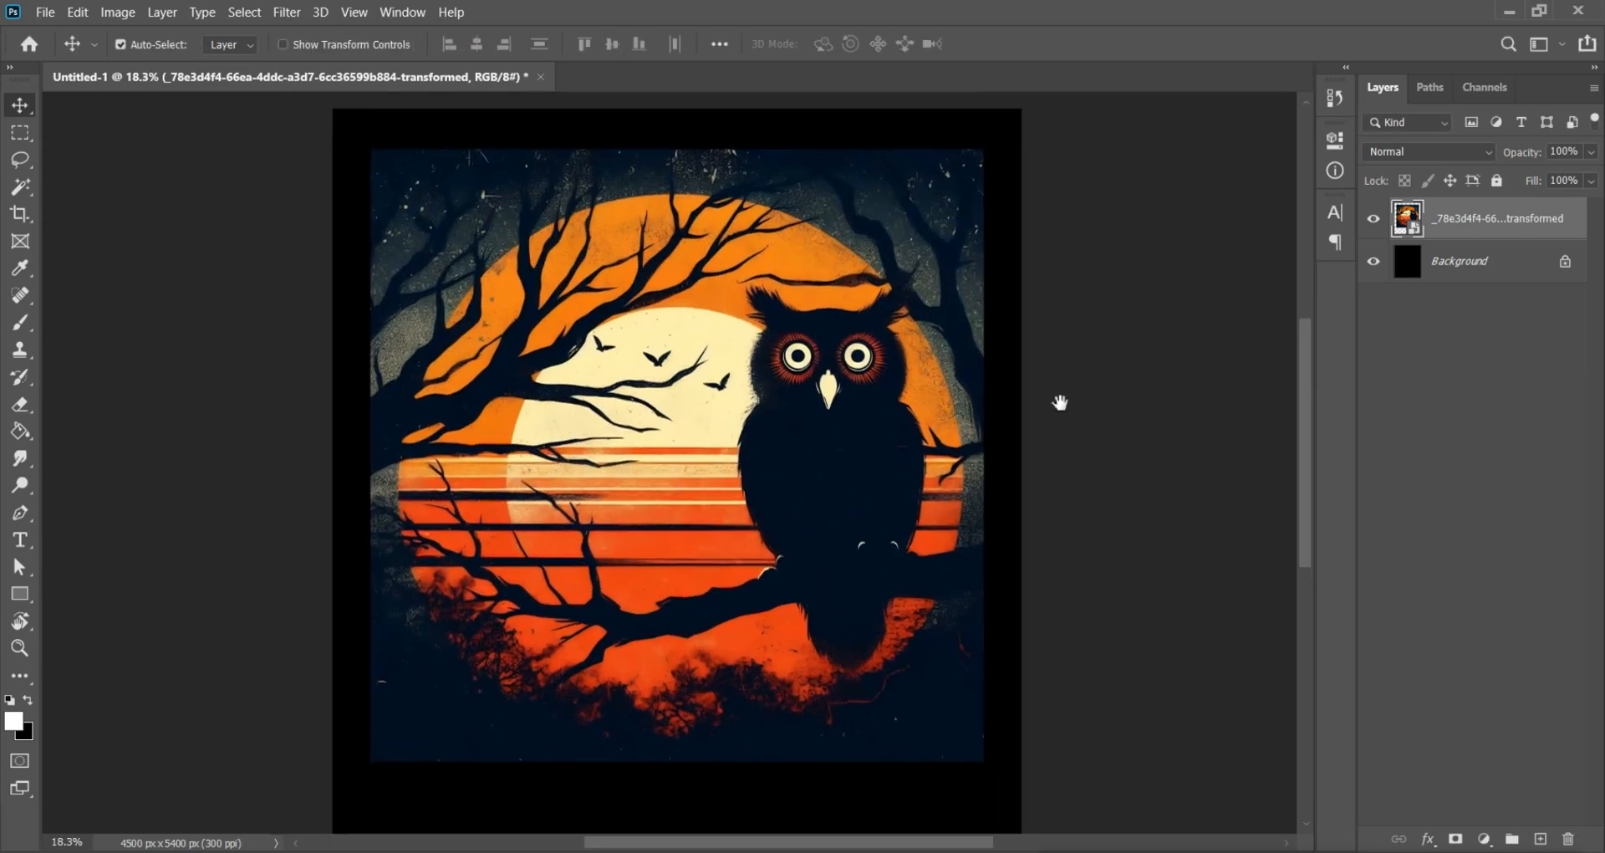
click(1373, 262)
scroll(1145, 326, down, 2)
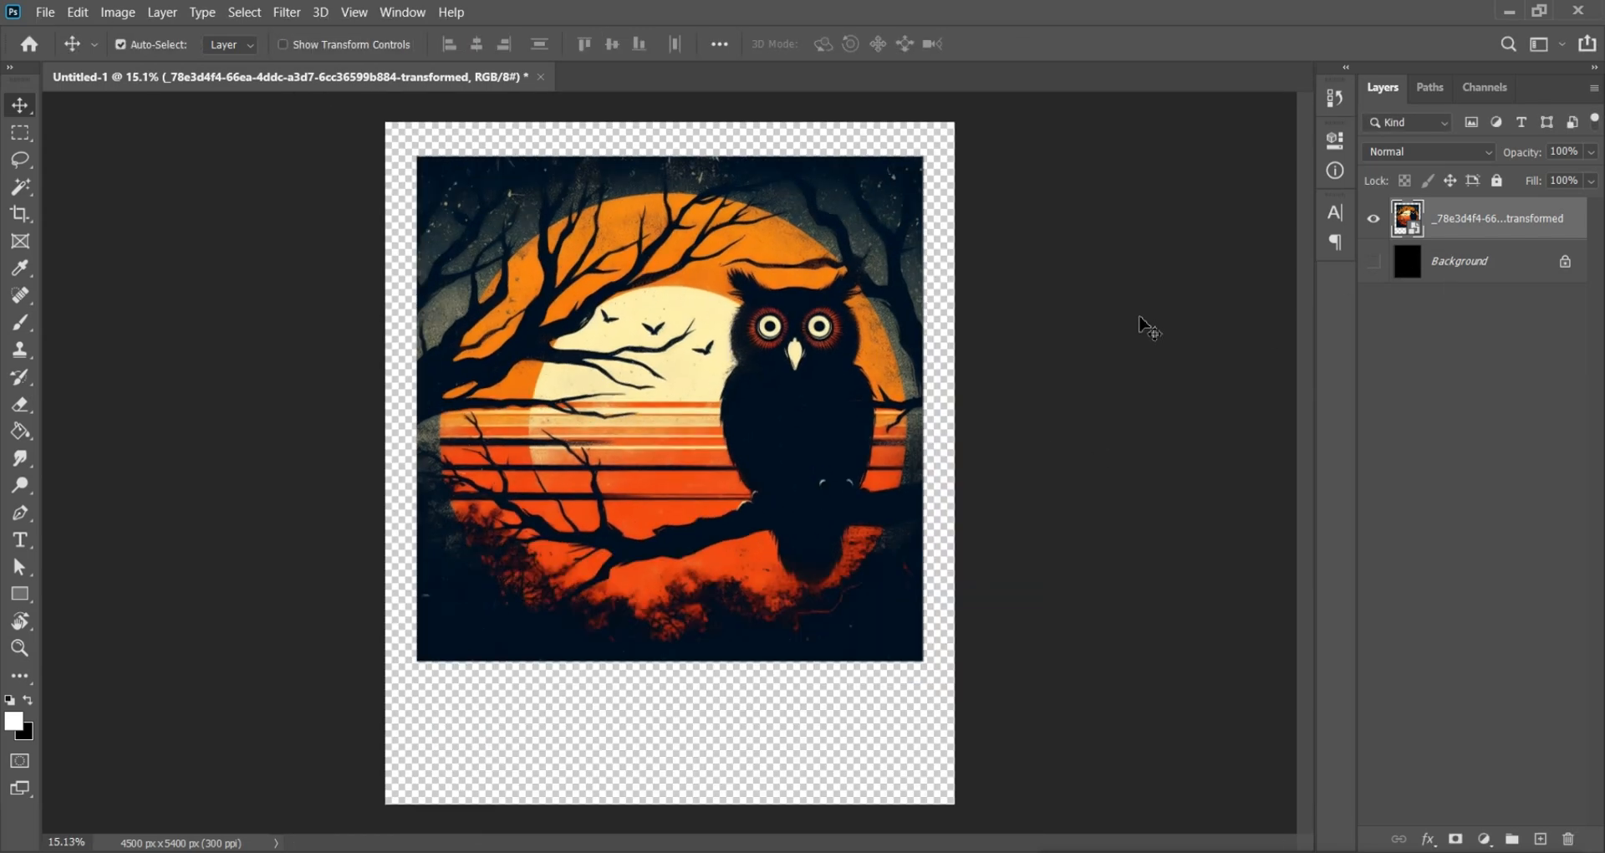
scroll(790, 350, up, 2)
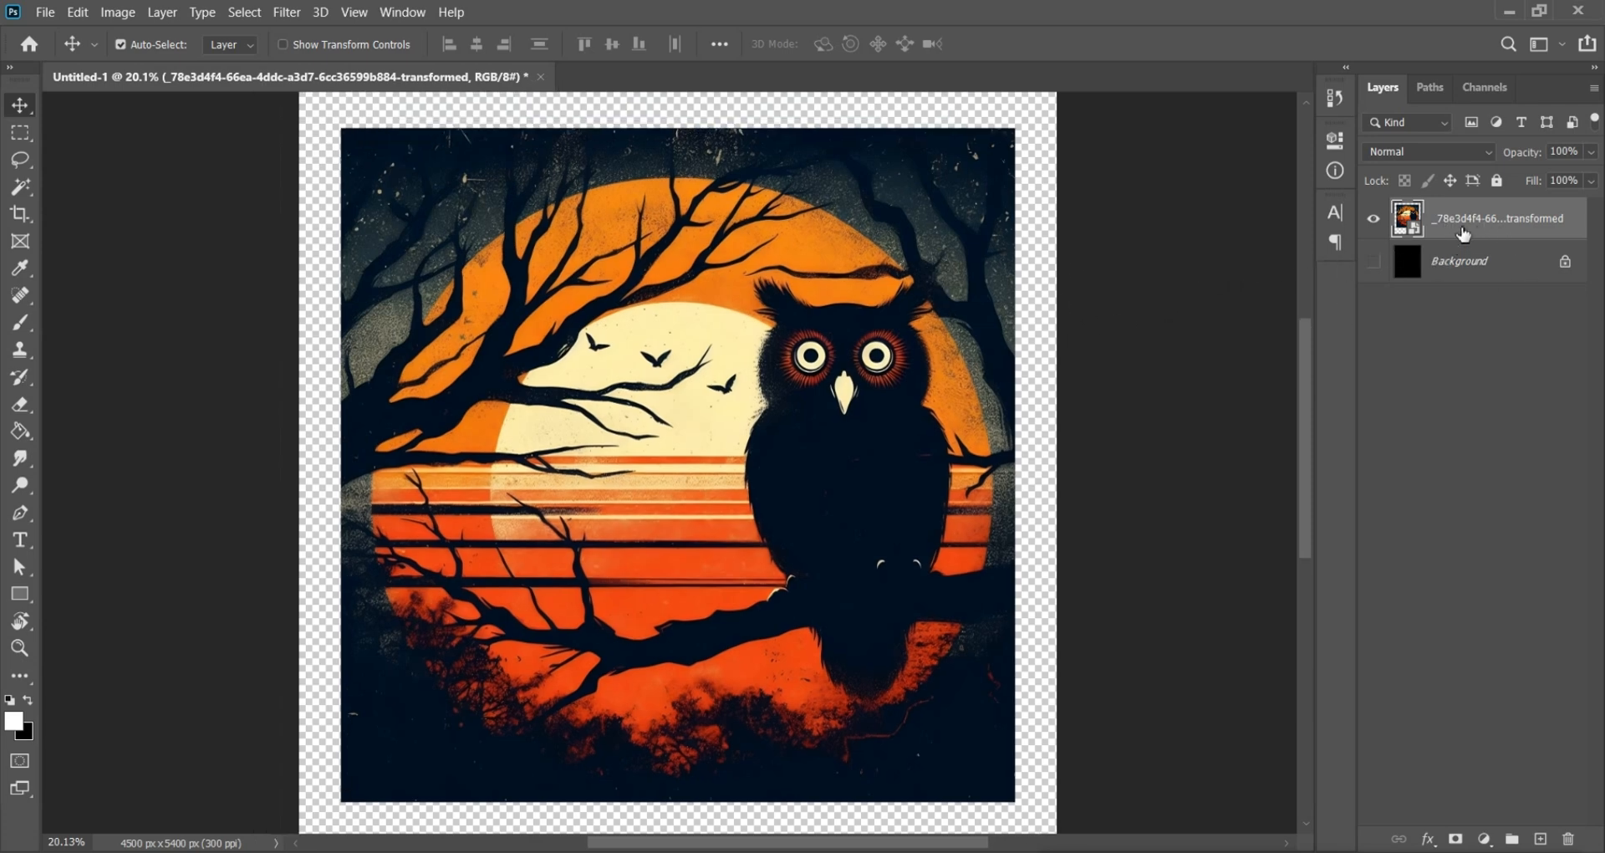
right_click(1449, 235)
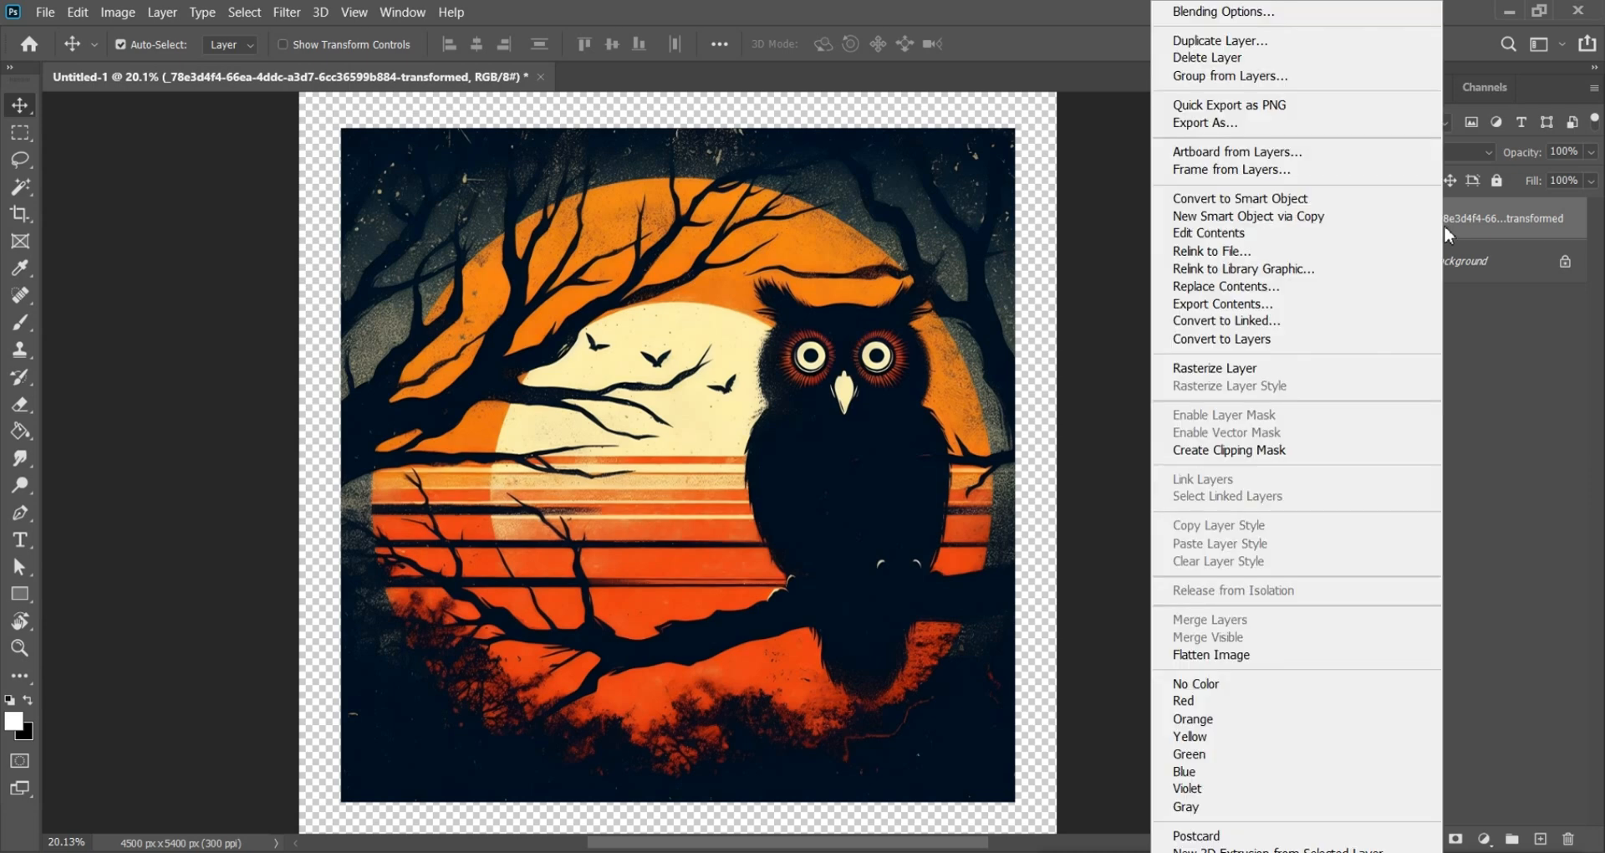
click(1231, 369)
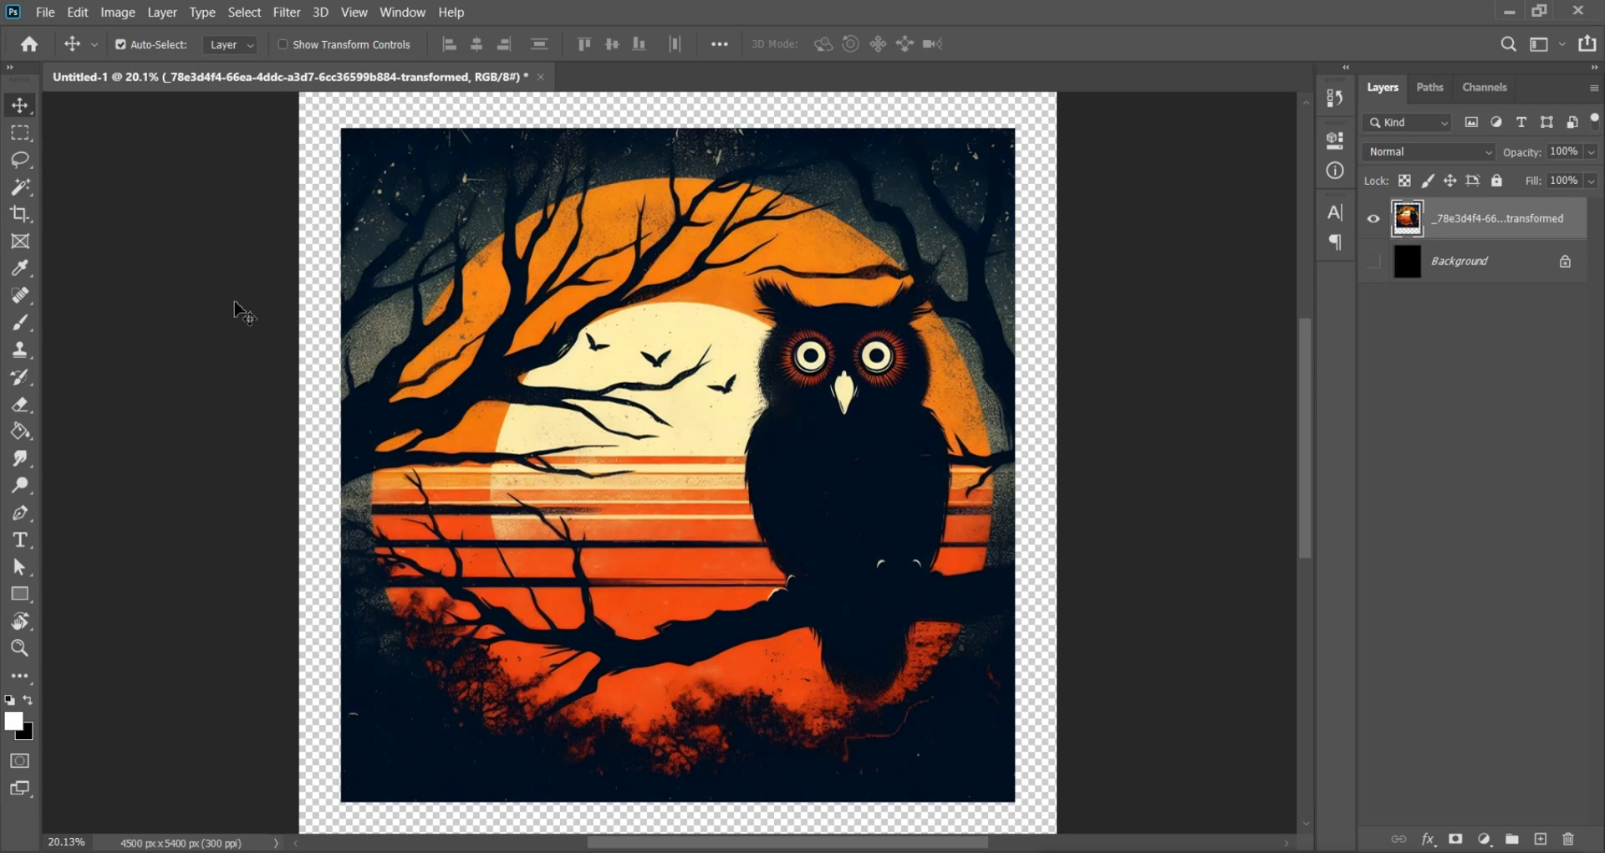
Step: Select the cream upper part of the inner sun using the Magic Wand with tolerance 100 and Contiguous on
click(21, 187)
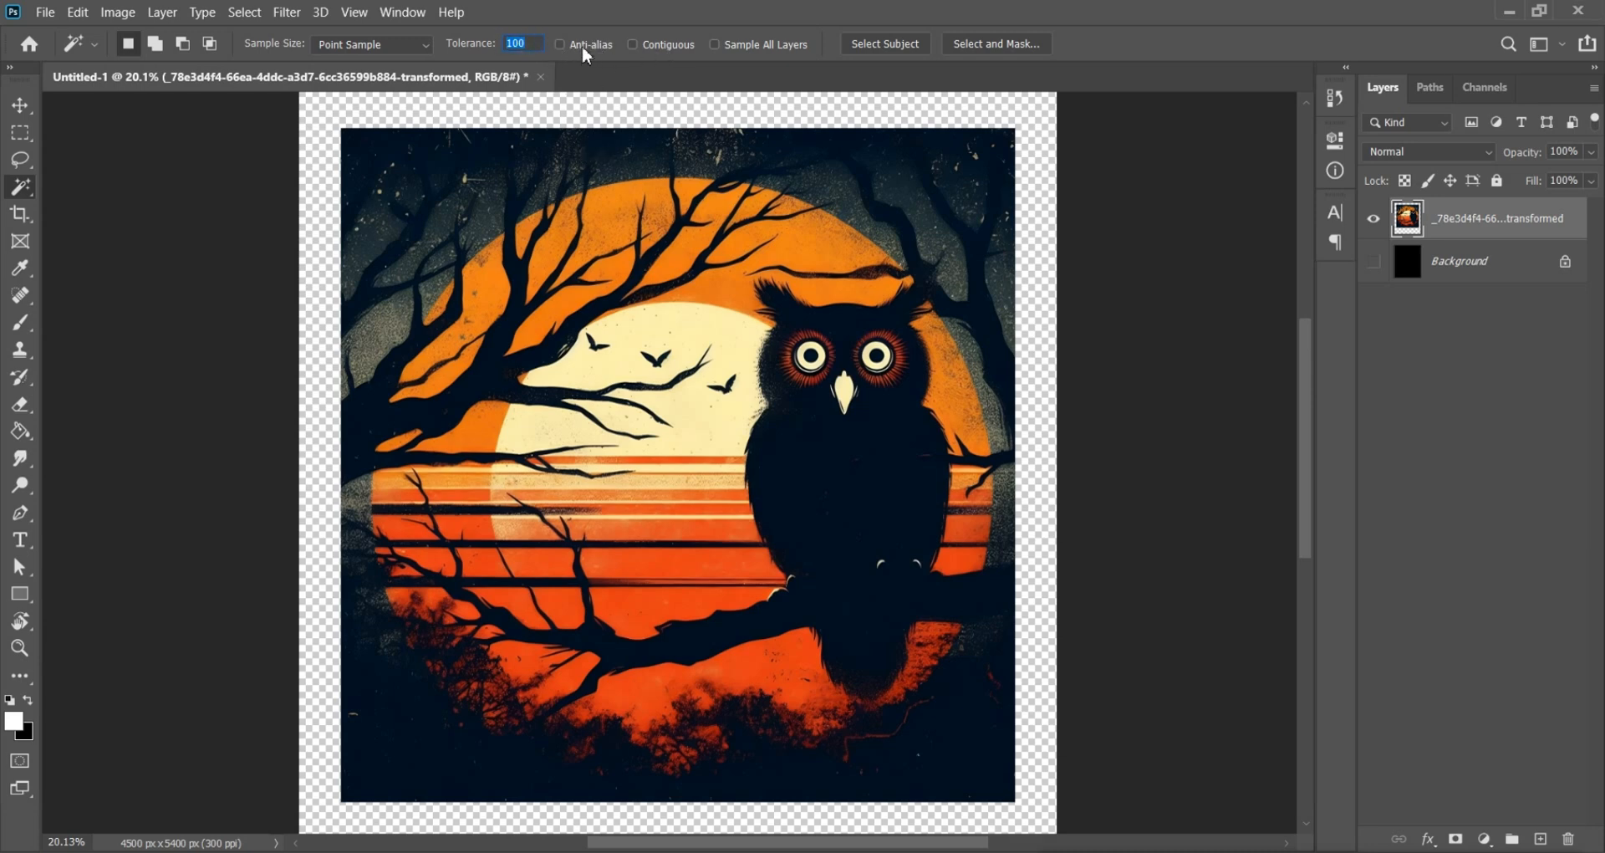
click(654, 44)
click(657, 368)
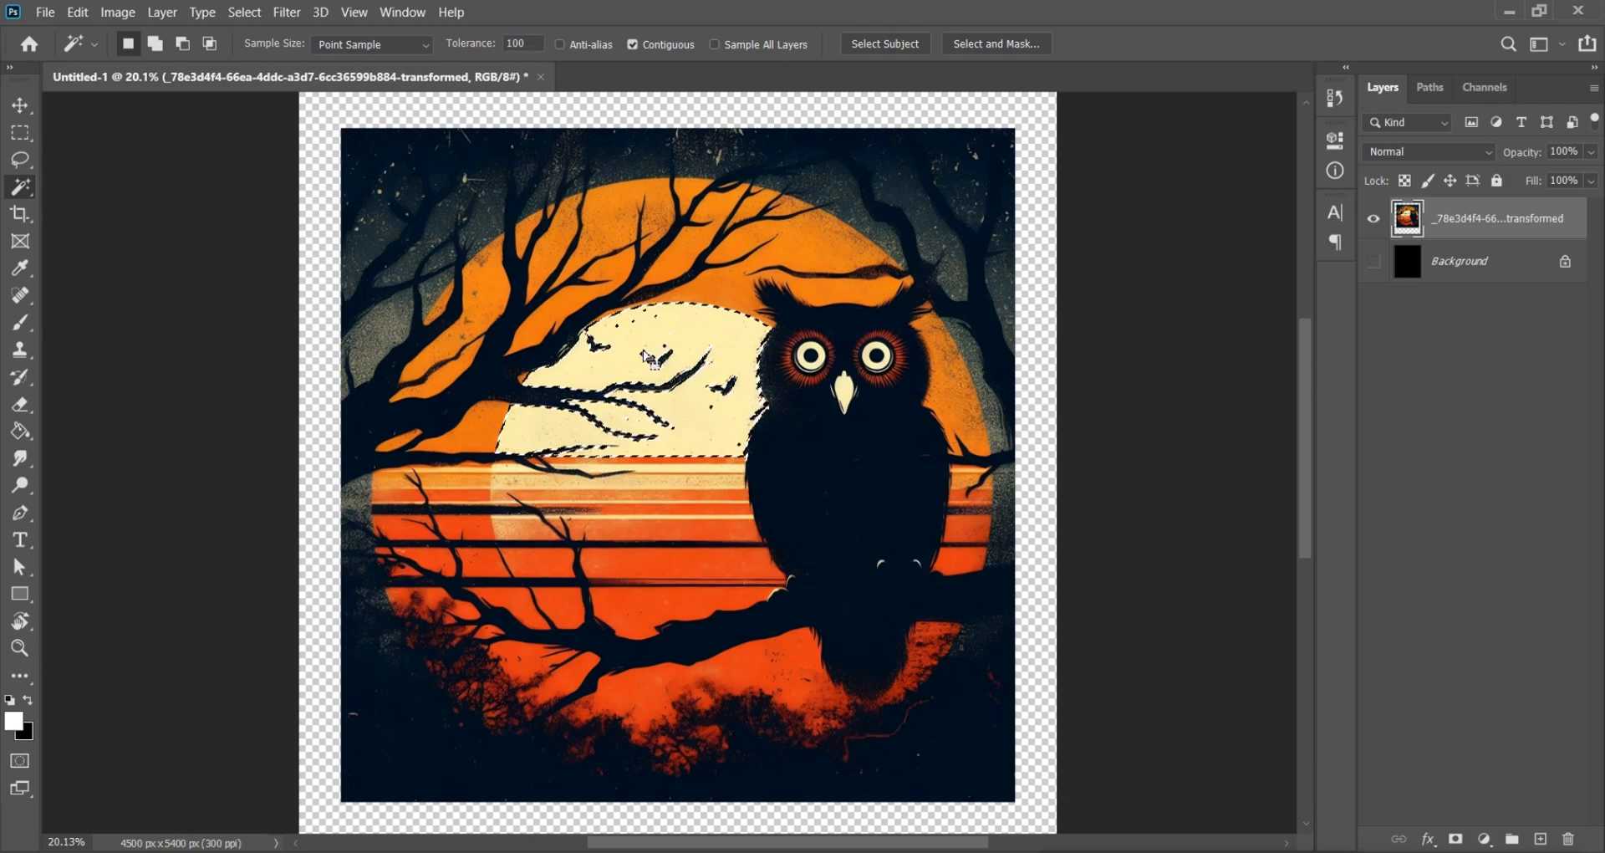
scroll(658, 368, up, 3)
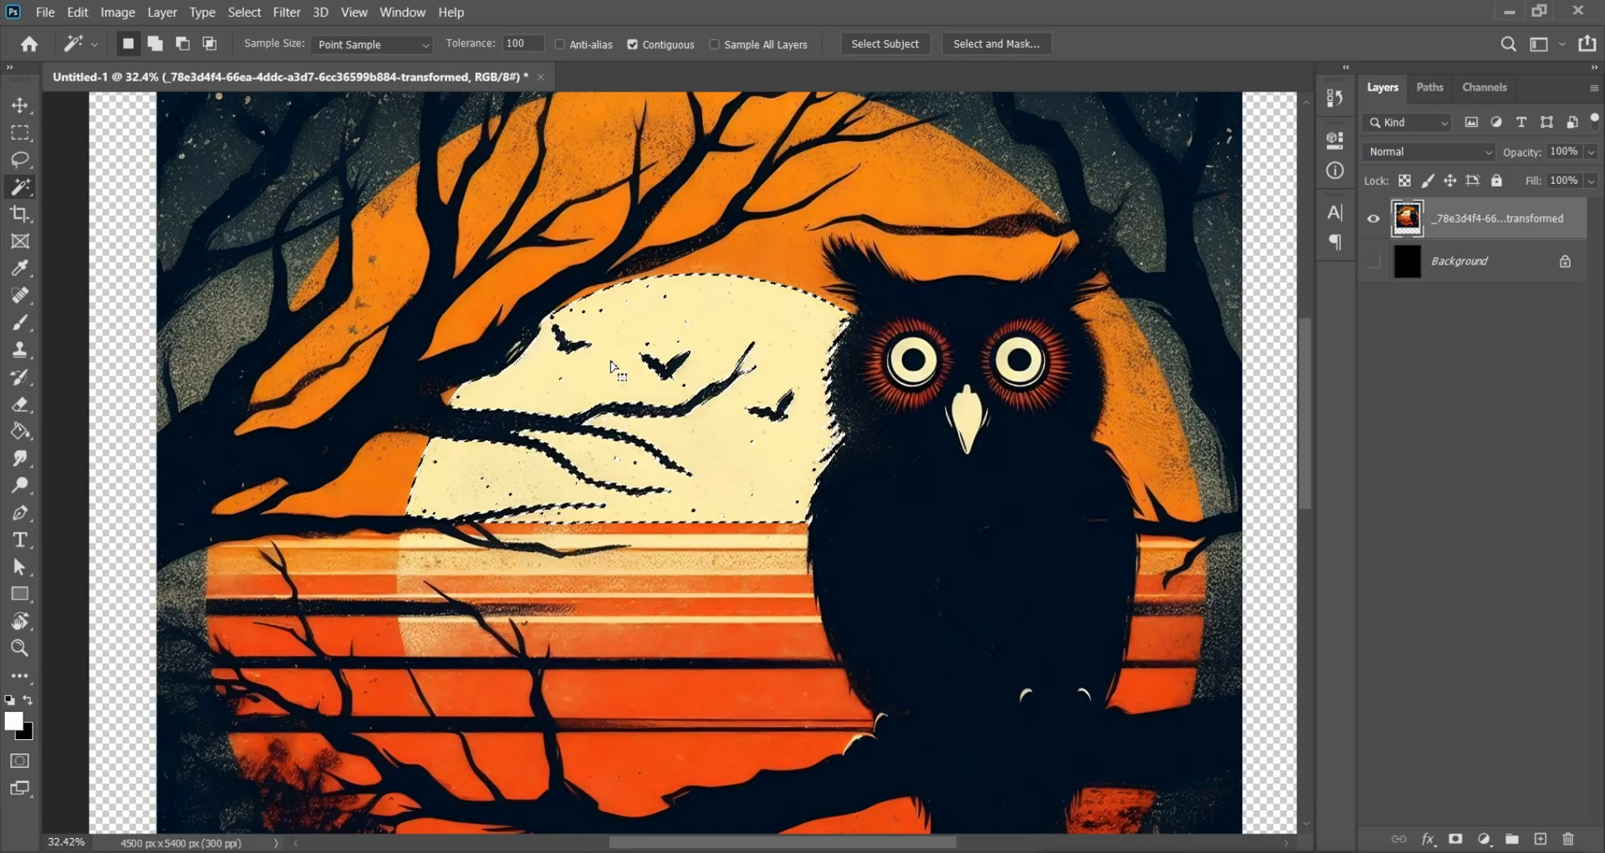
key(Caps_Lock)
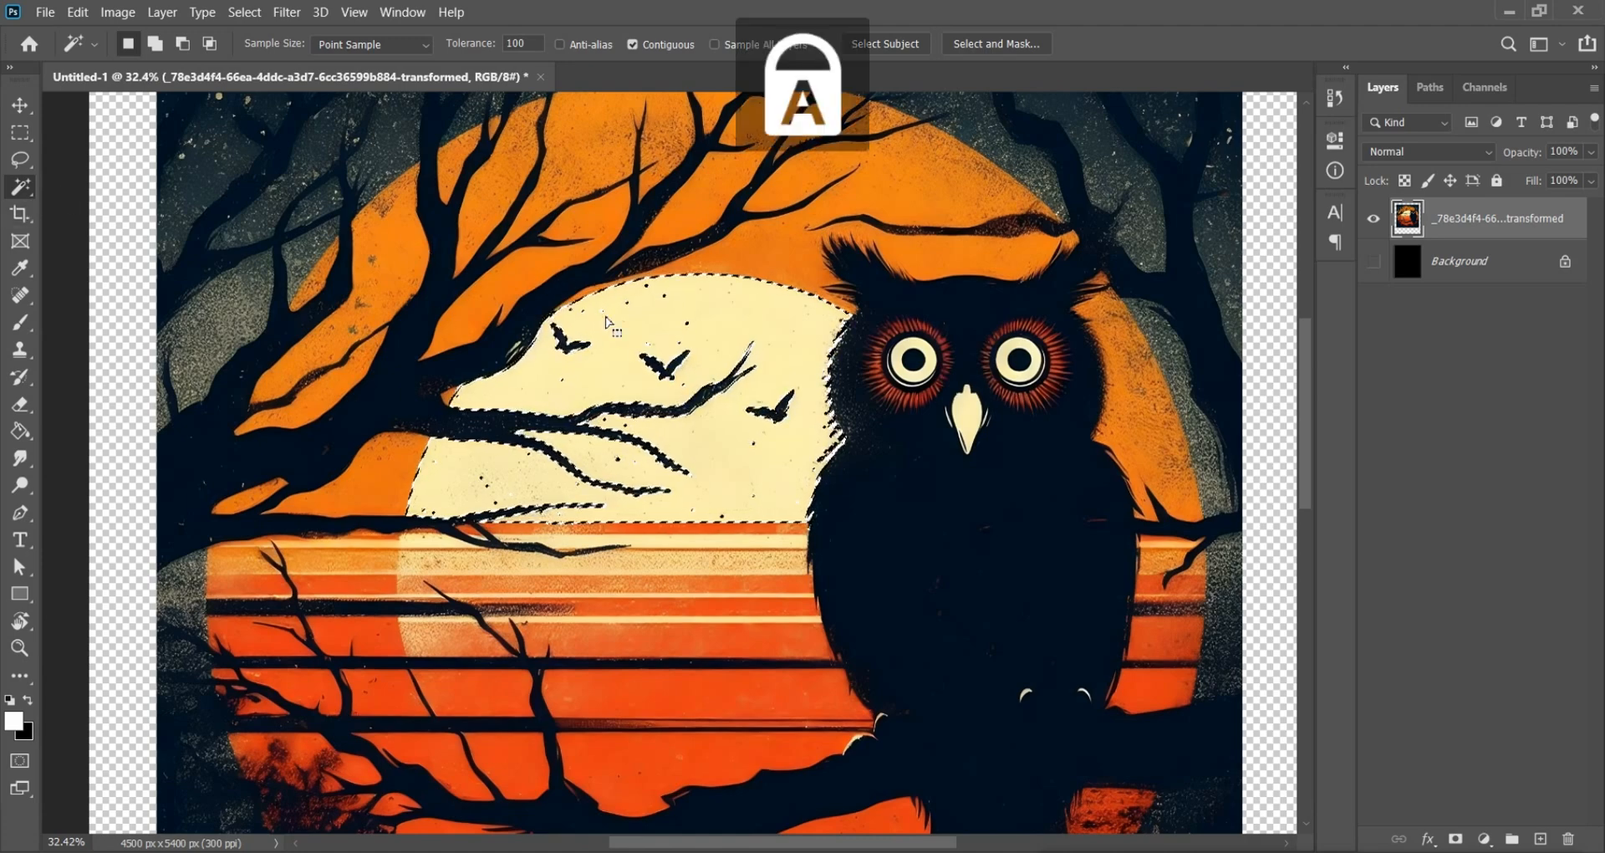
key(Caps_Lock)
Step: Turn Contiguous off and reselect the cream tones across the whole owl image with the Magic Wand
scroll(627, 365, down, 1)
scroll(629, 363, down, 2)
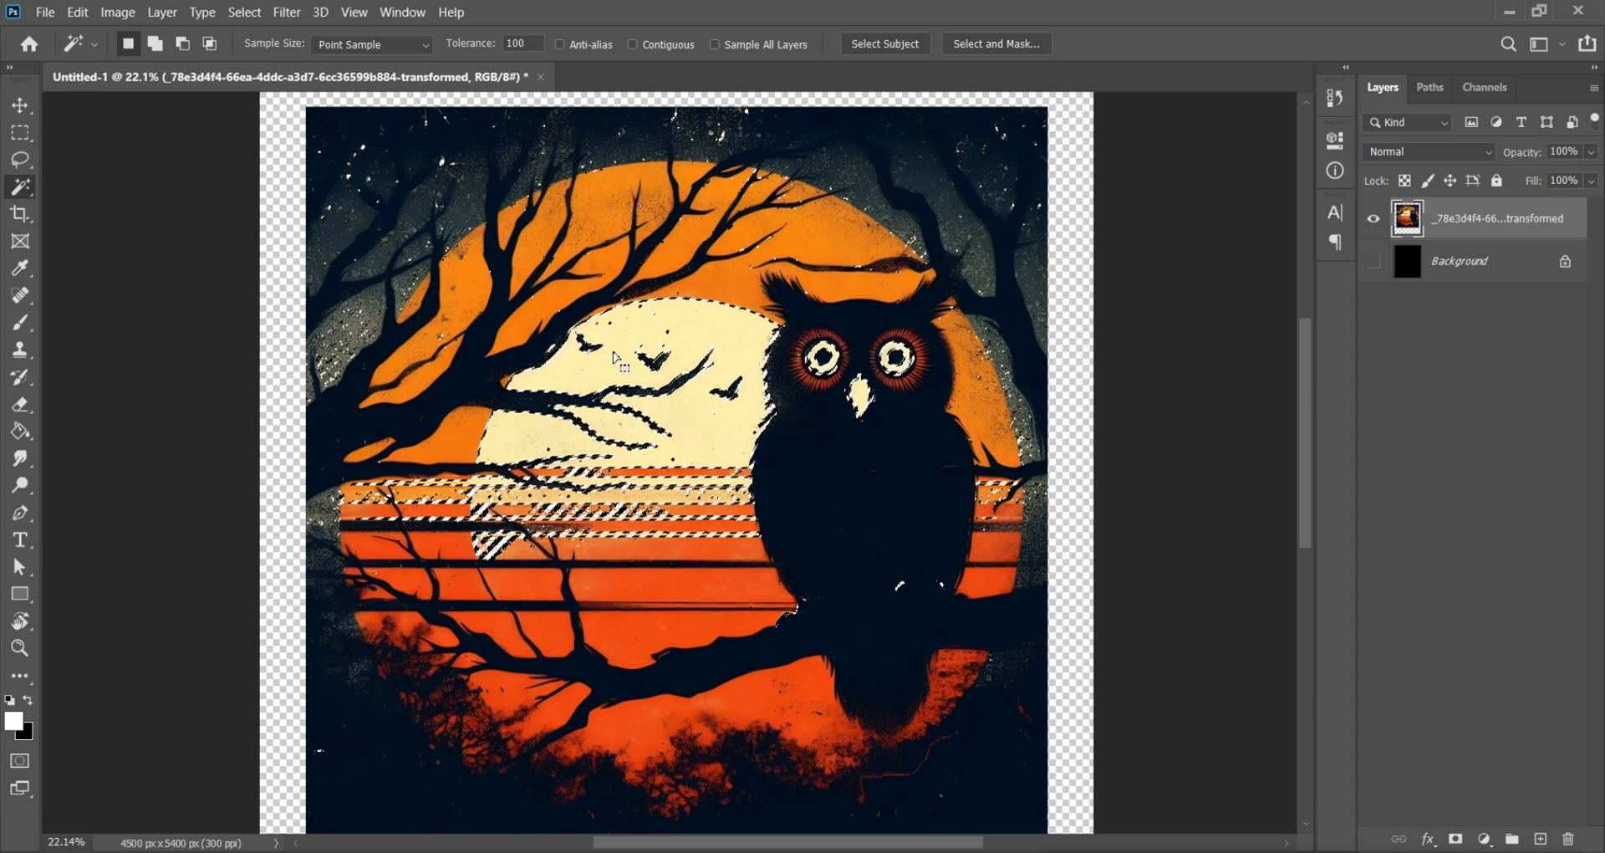
scroll(616, 358, up, 4)
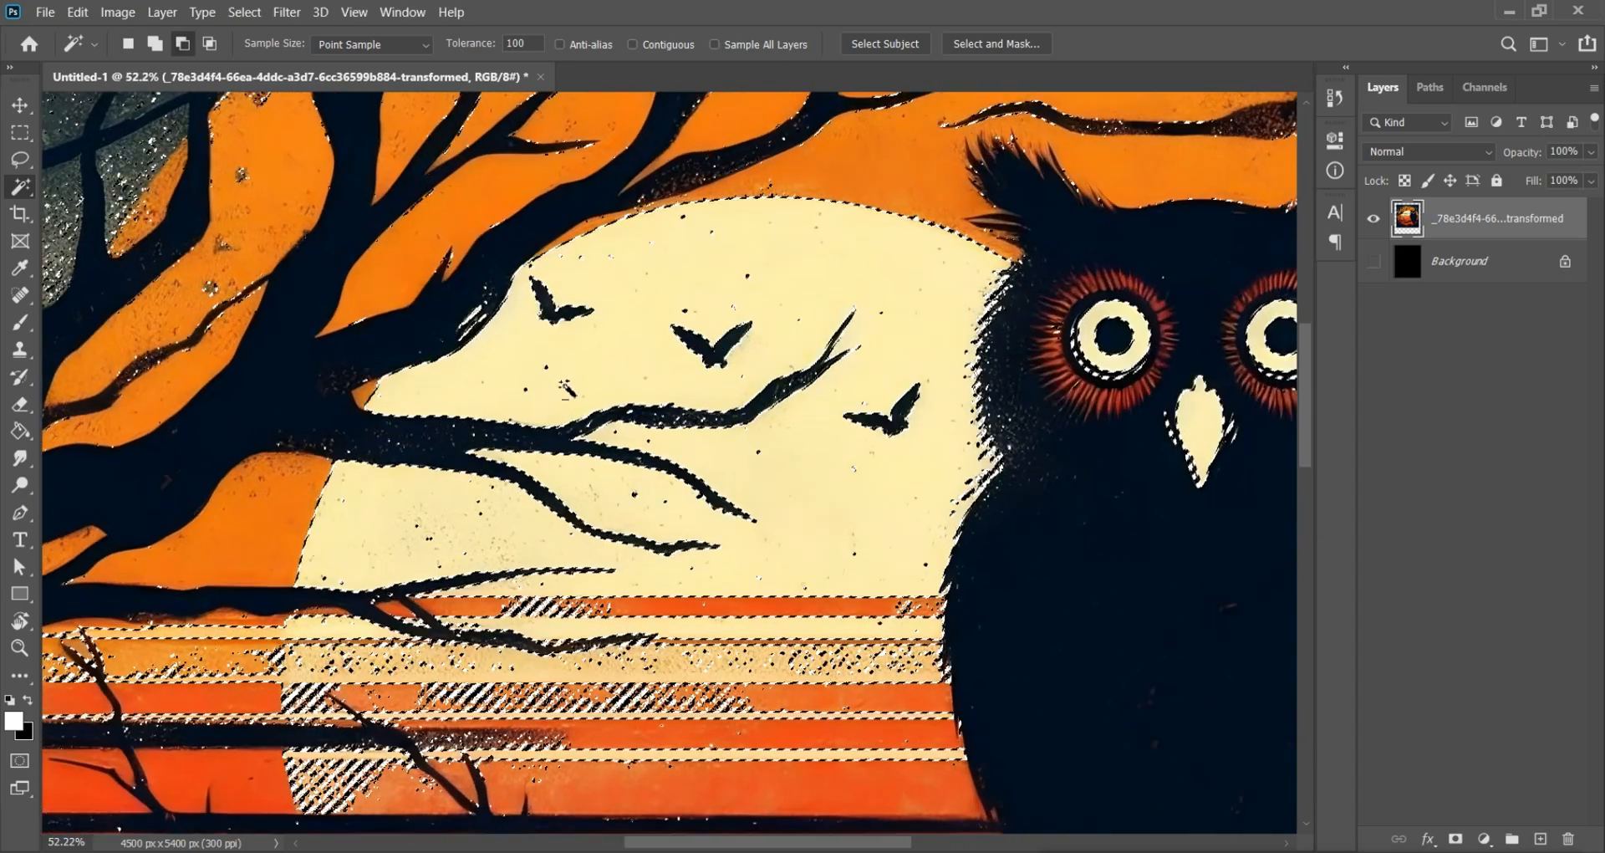
Step: Clear the selection of the cream tones on the owl image
scroll(585, 372, down, 4)
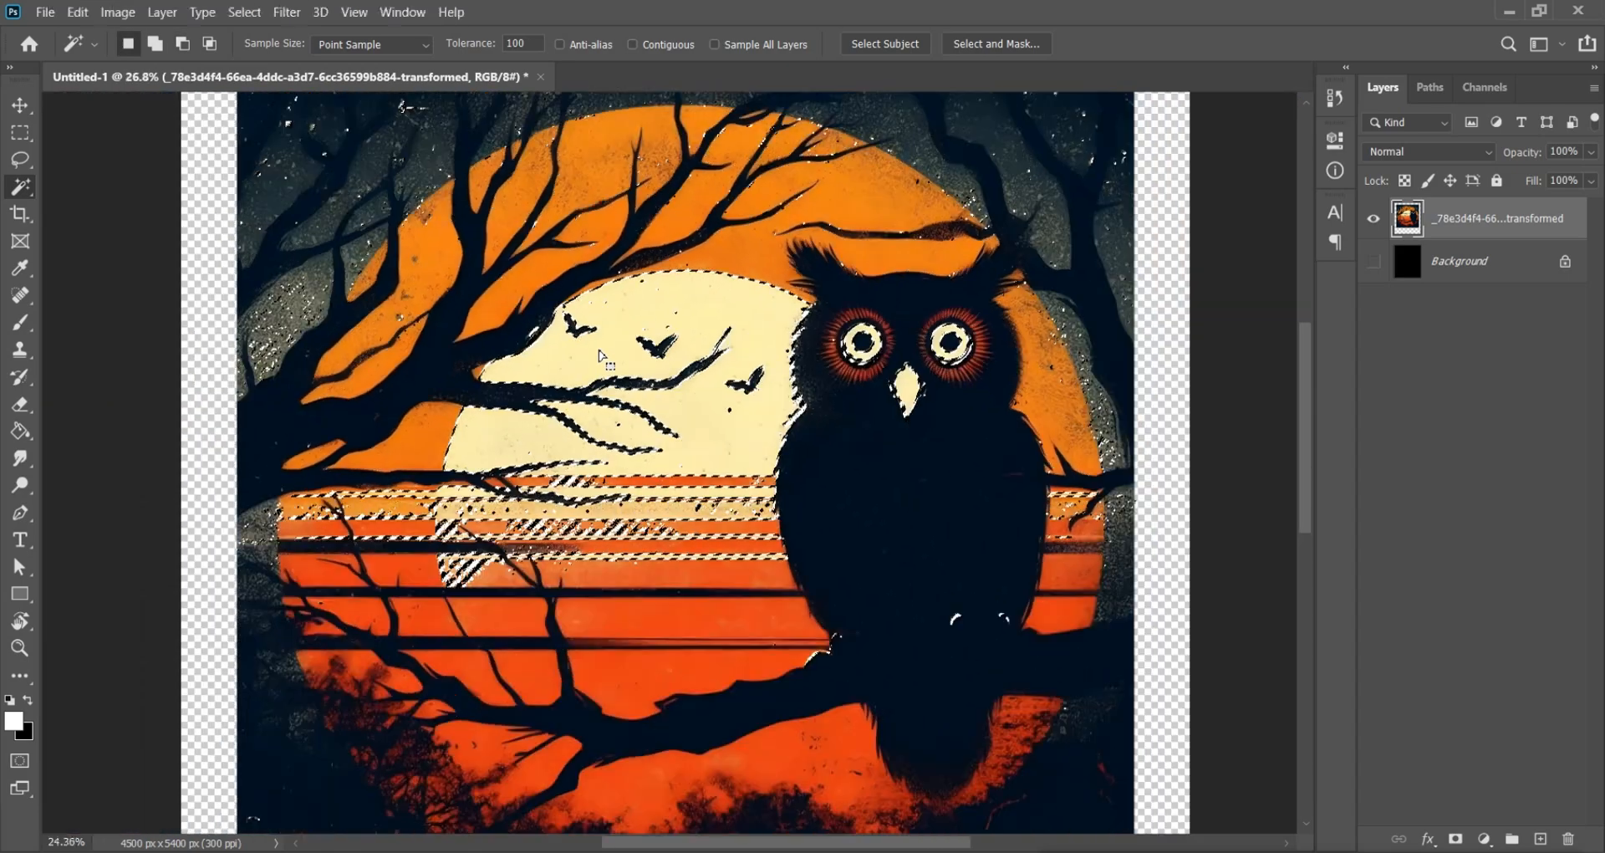
scroll(600, 356, down, 1)
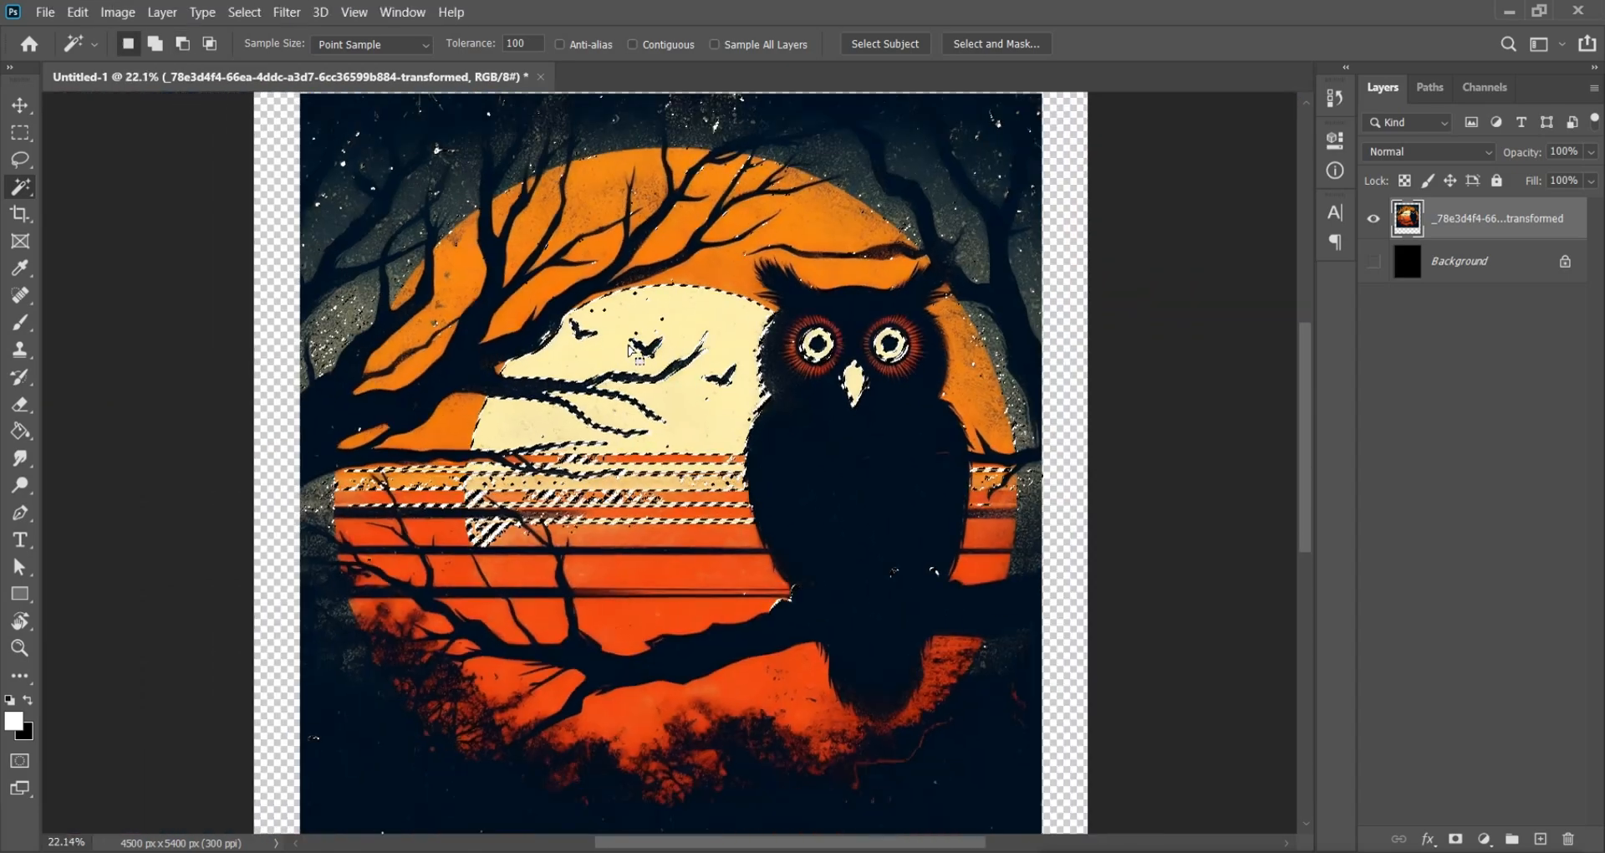
click(244, 13)
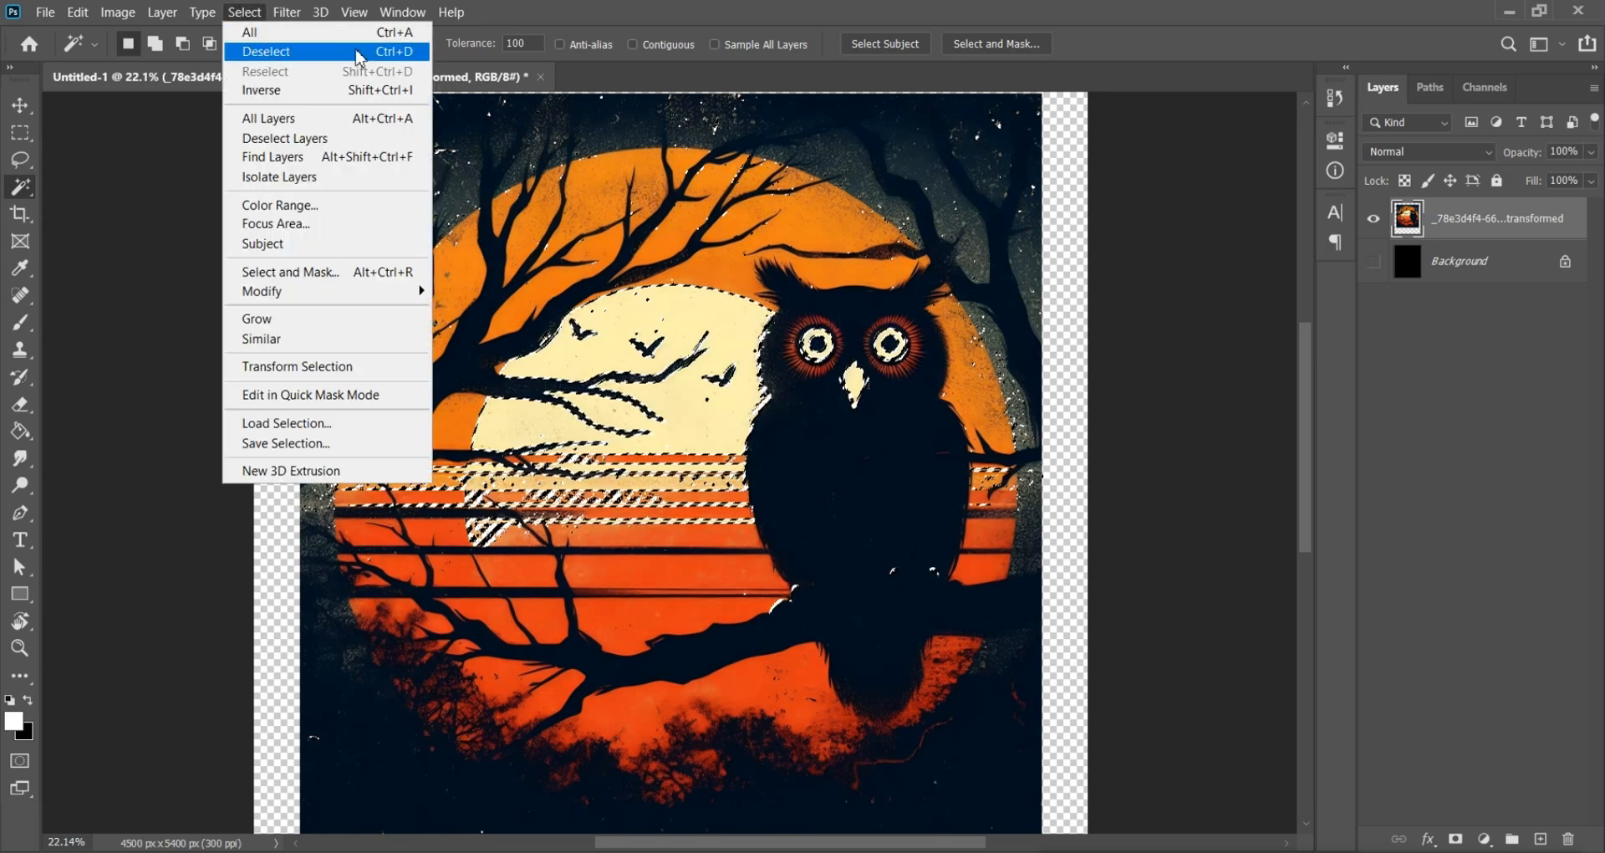
click(266, 52)
Step: Select the dark tones across the owl image with the Magic Wand at tolerance 100 with Anti-alias on, and delete them
drag(719, 316, 761, 391)
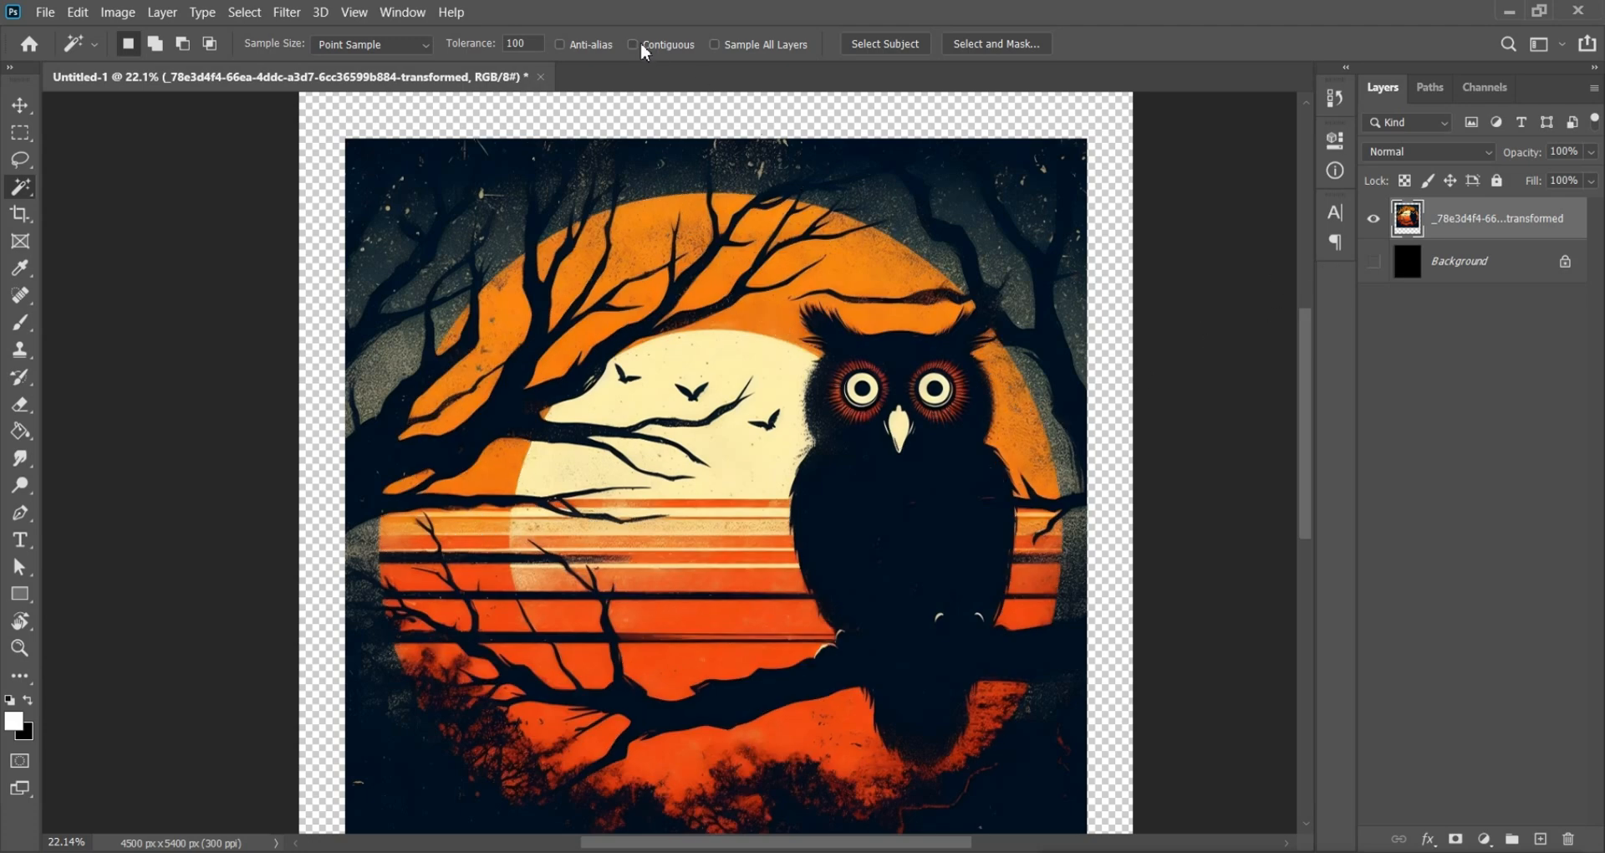
click(560, 44)
scroll(893, 418, up, 2)
scroll(809, 368, up, 10)
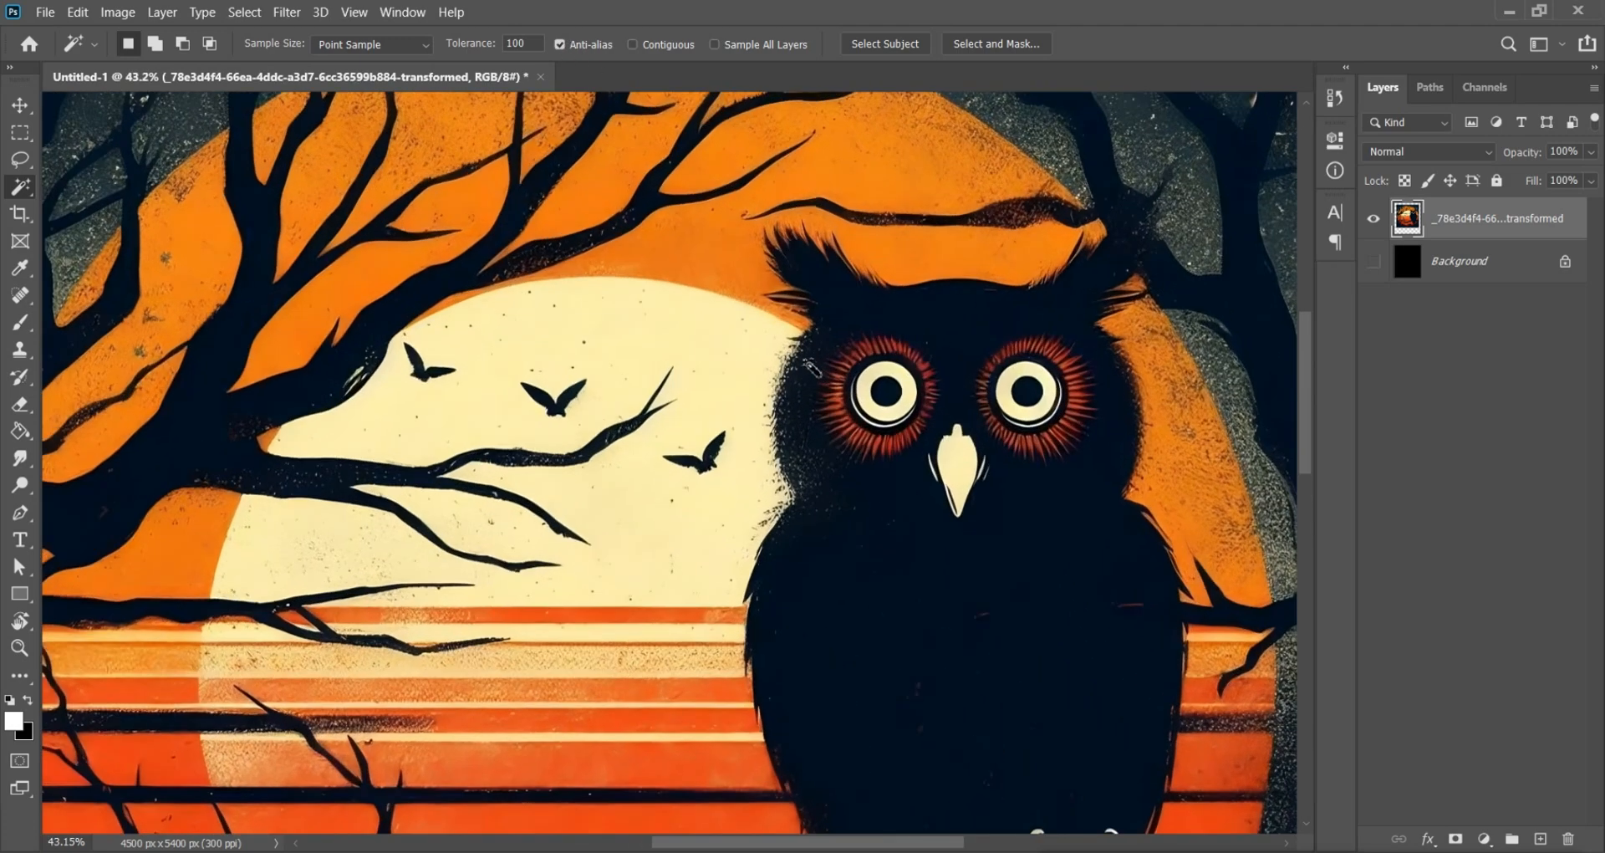
scroll(811, 365, up, 6)
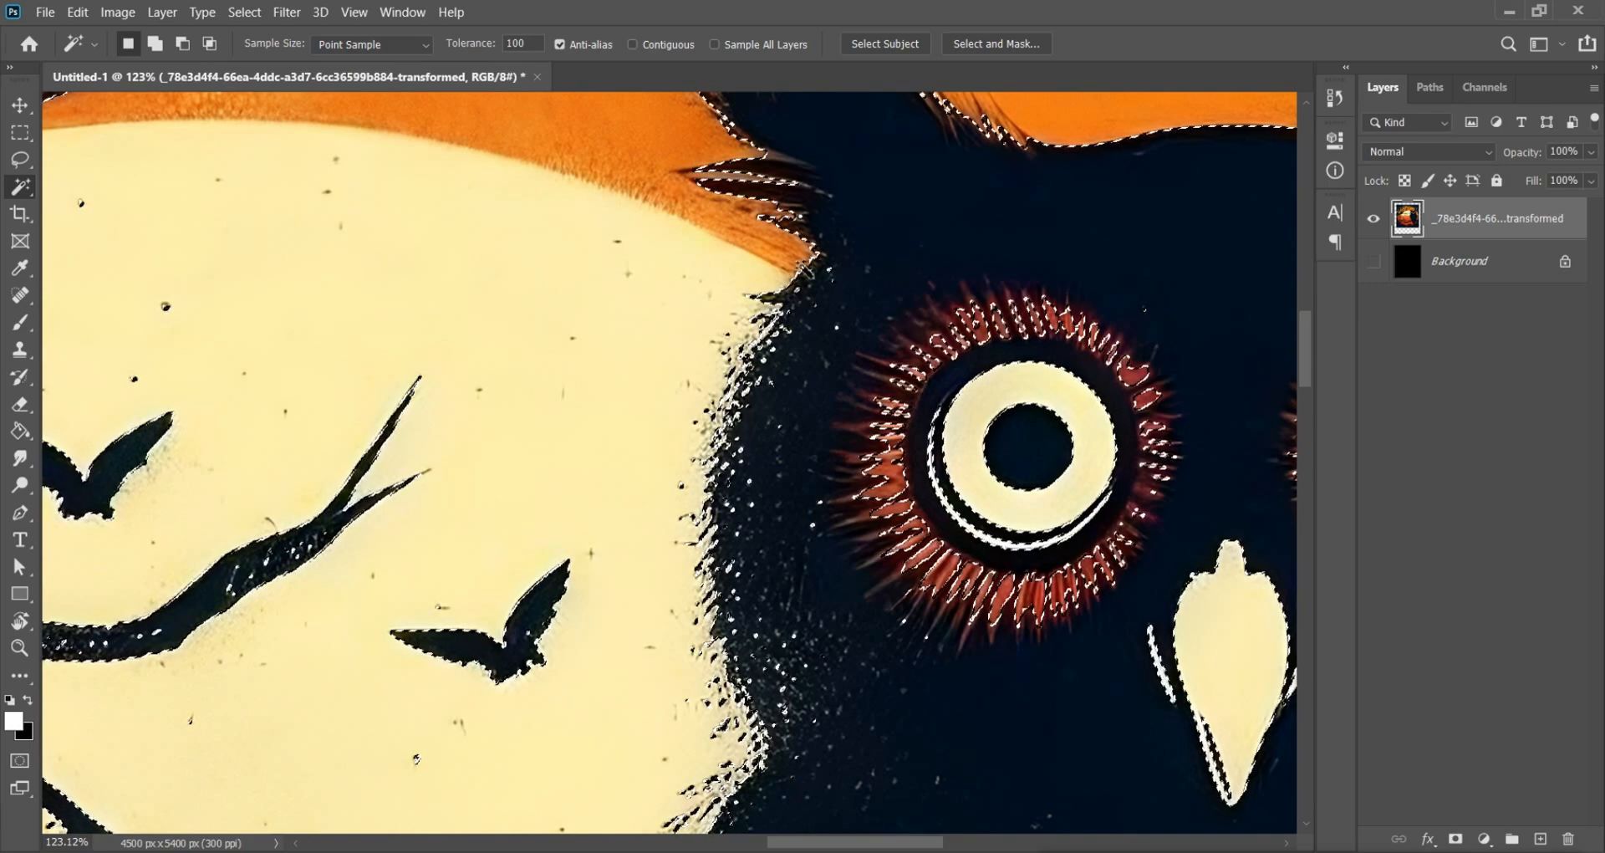
scroll(805, 217, up, 4)
scroll(807, 217, up, 3)
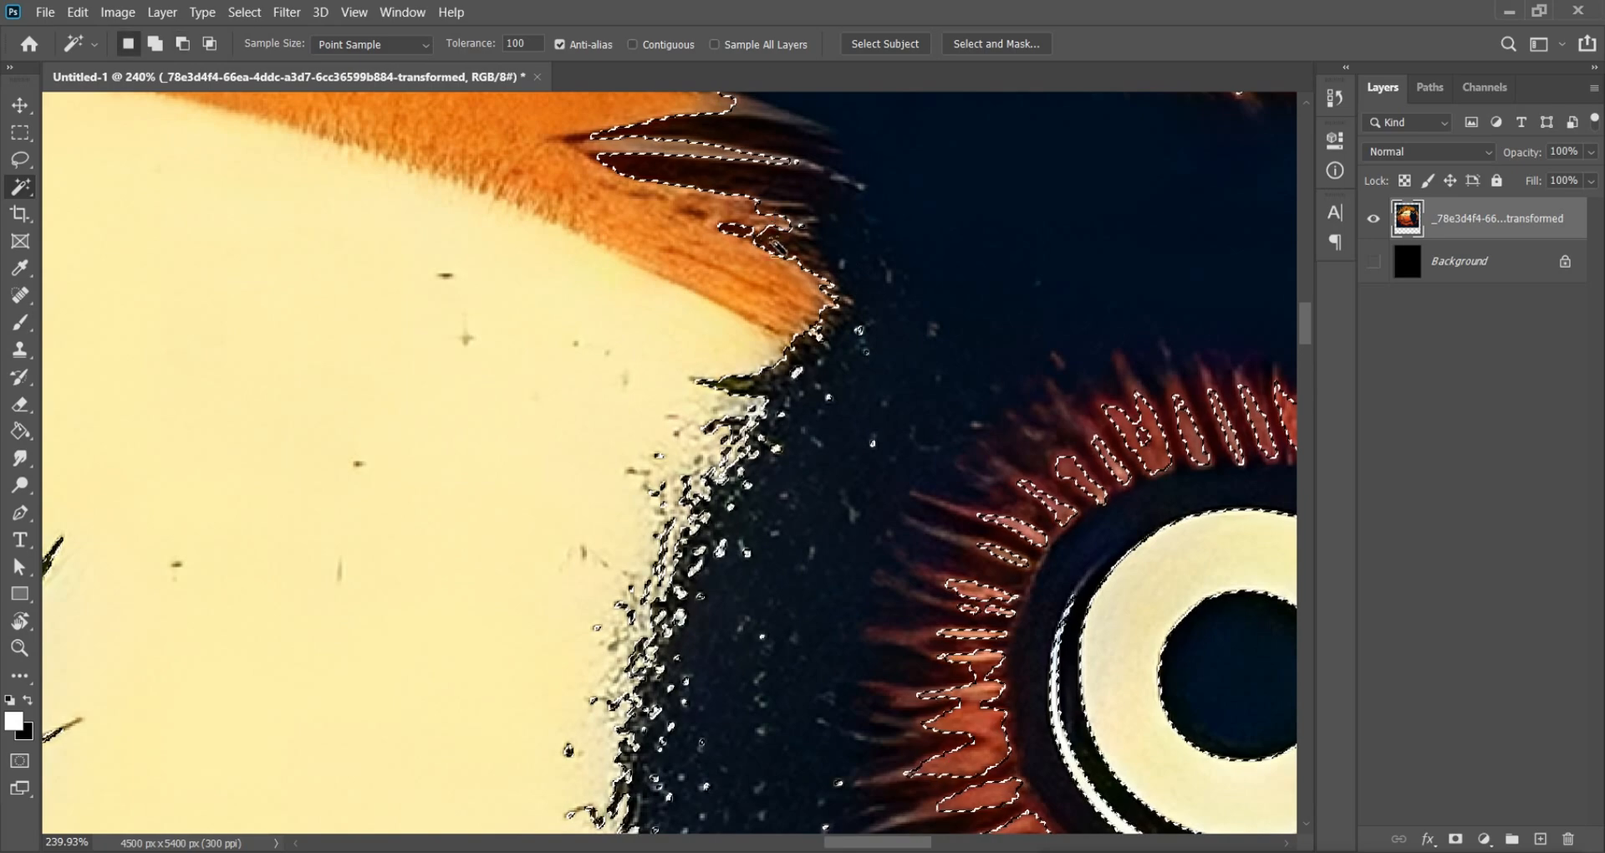
scroll(840, 267, up, 2)
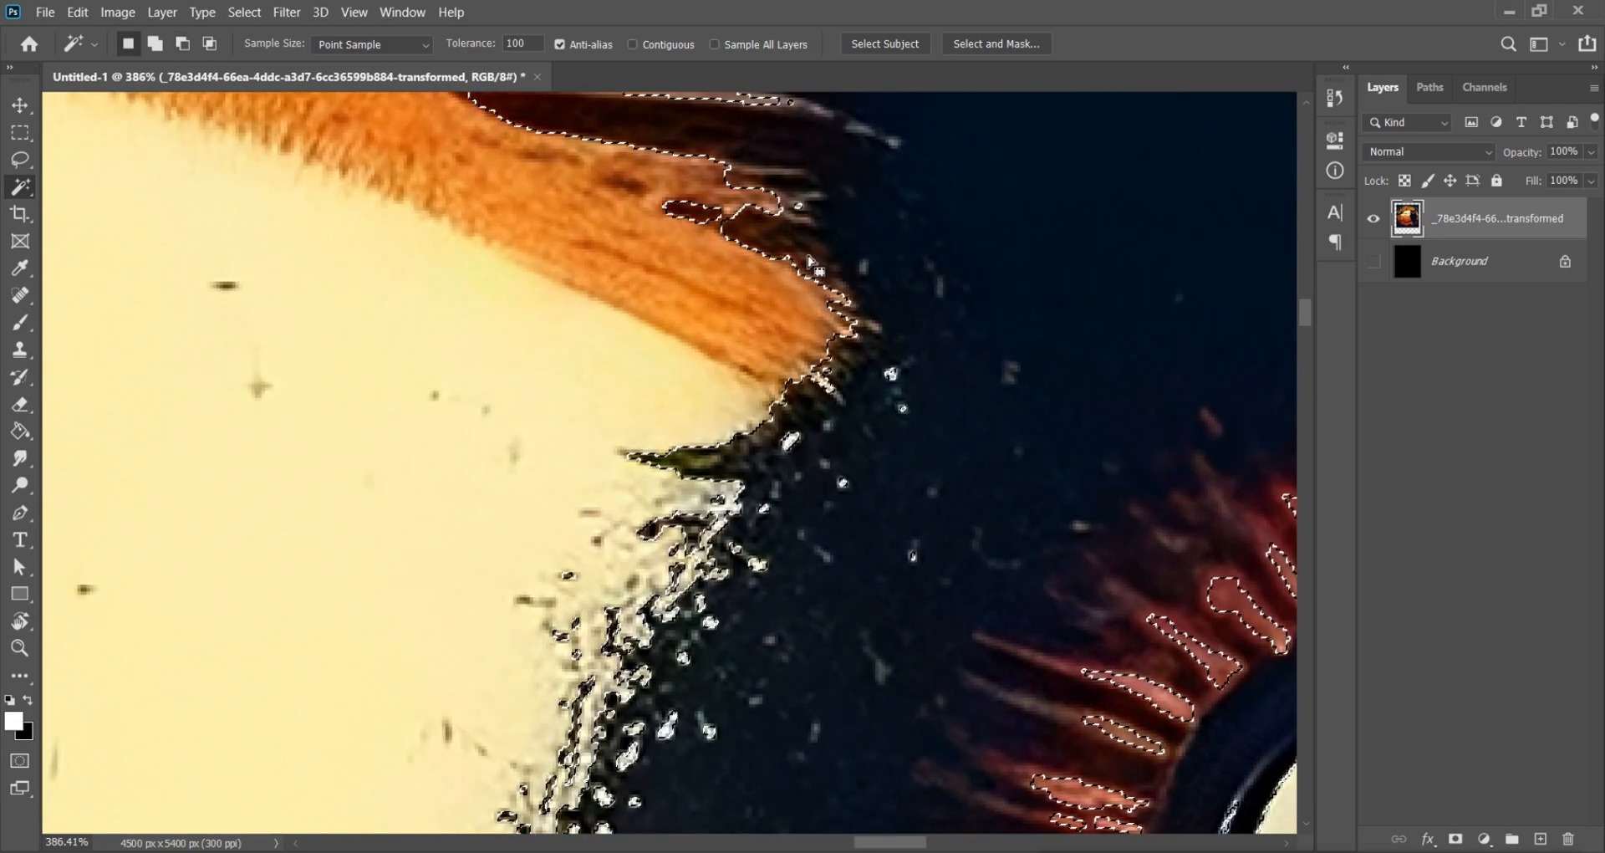
drag(878, 240, 960, 368)
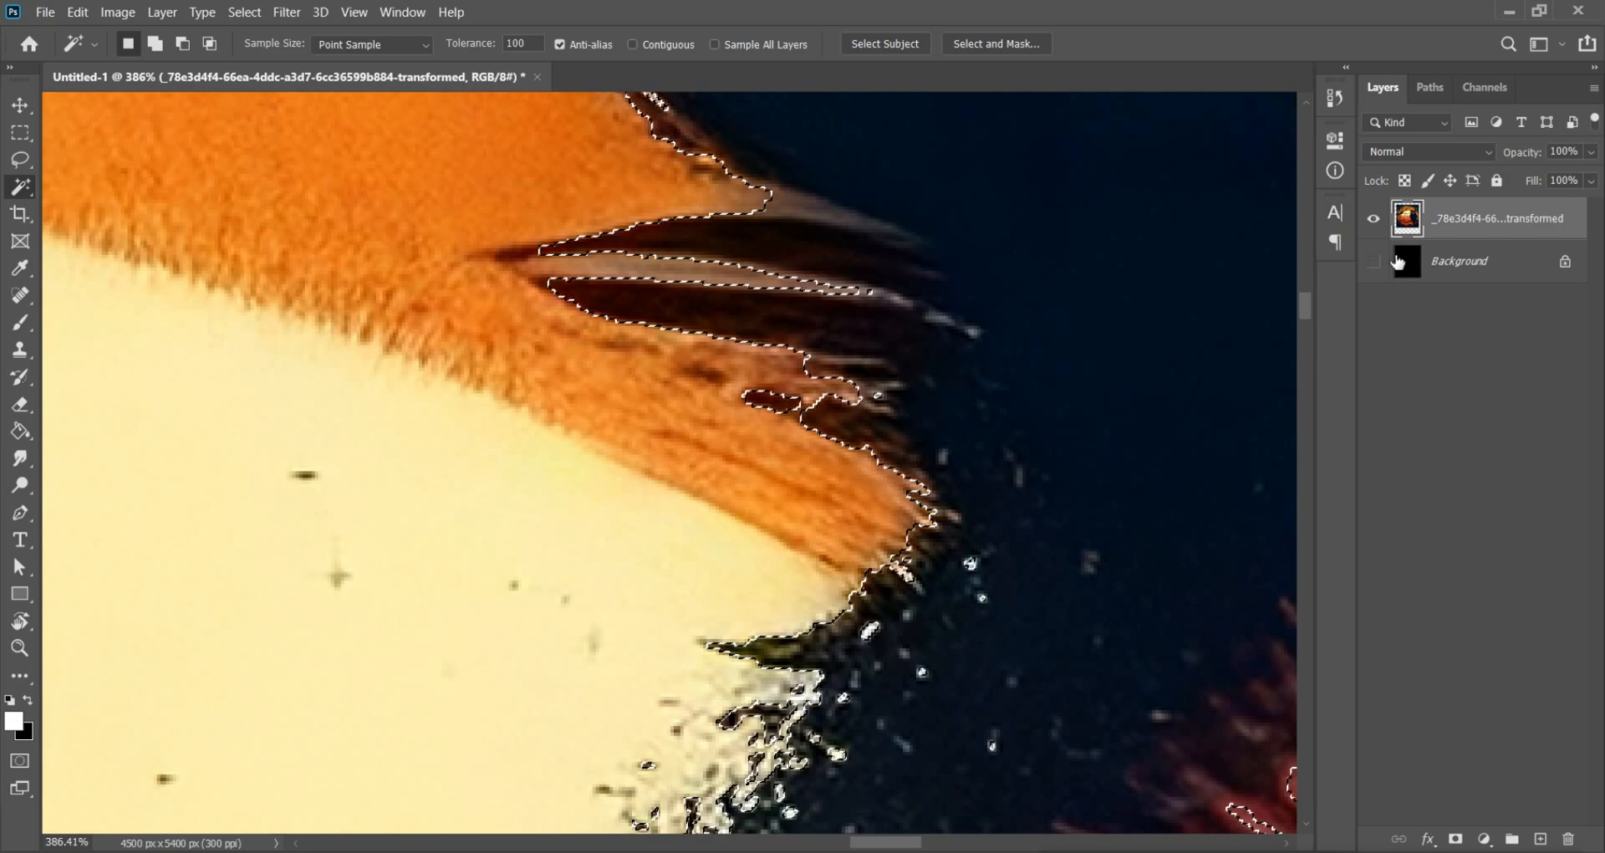
key(Delete)
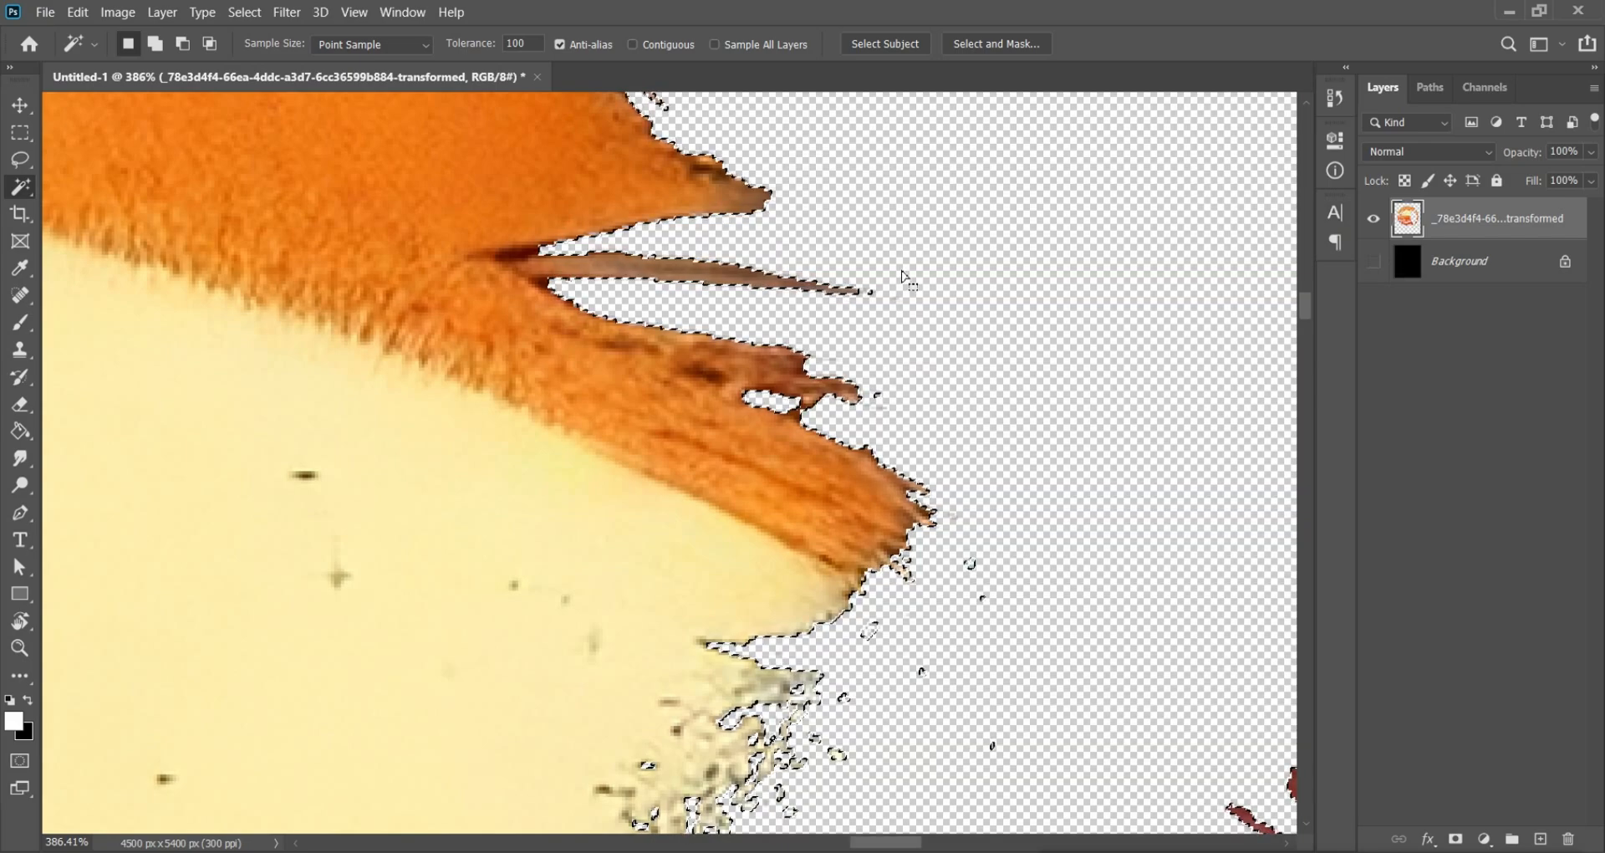
Step: Inspect the cut edge pixels beside the owl's ear up close, and undo the deletion of the dark tones along with its selection
scroll(786, 339, up, 4)
scroll(784, 336, up, 5)
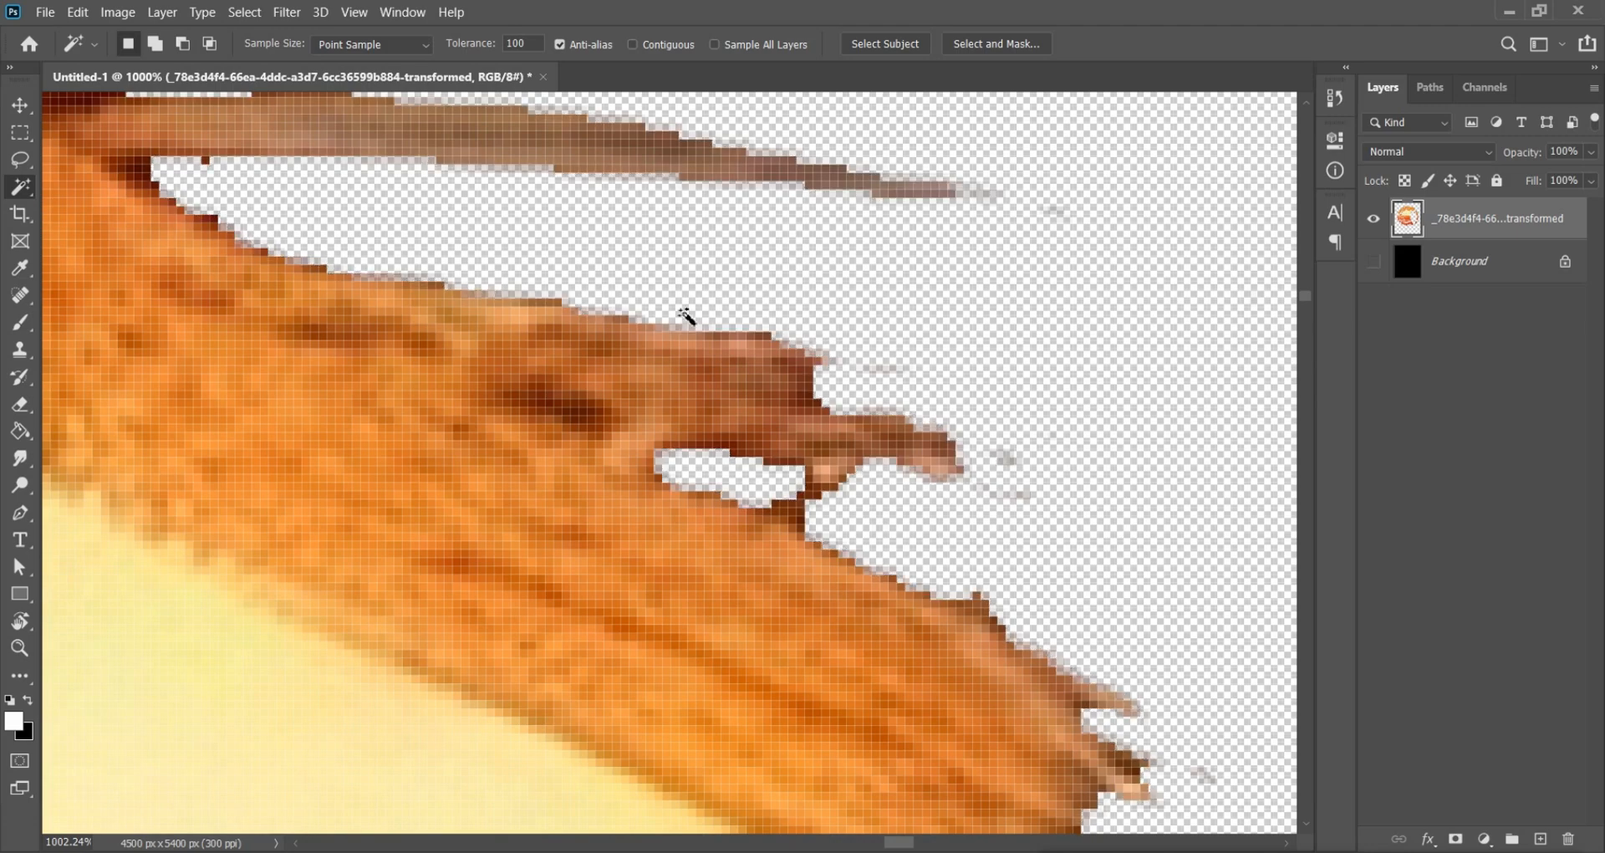
scroll(693, 330, up, 4)
scroll(684, 334, up, 4)
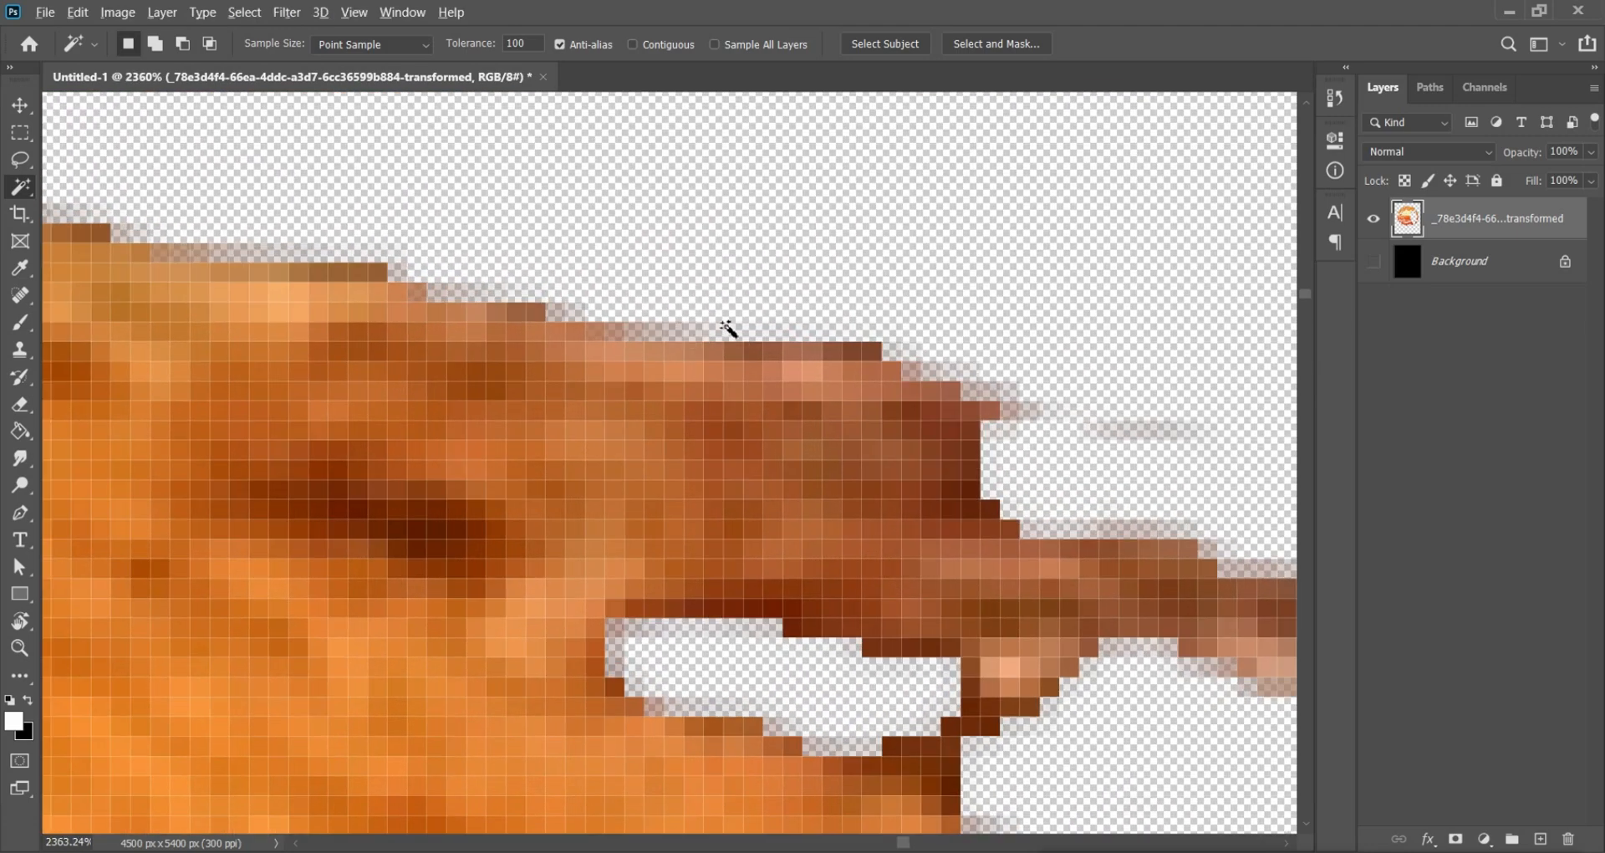
scroll(594, 330, up, 2)
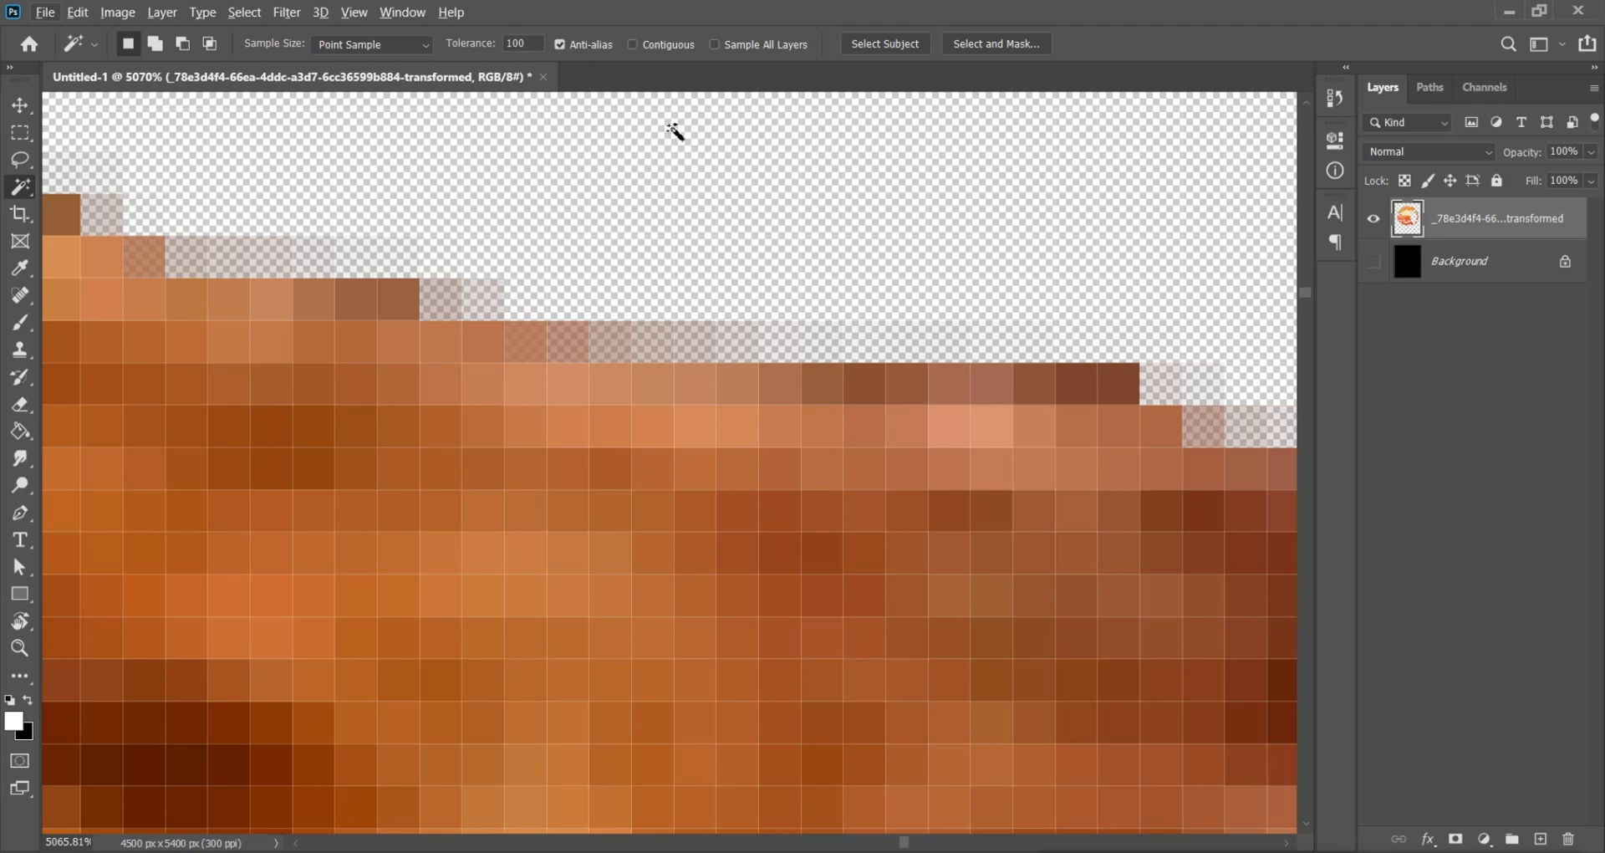
key(ctrl+z)
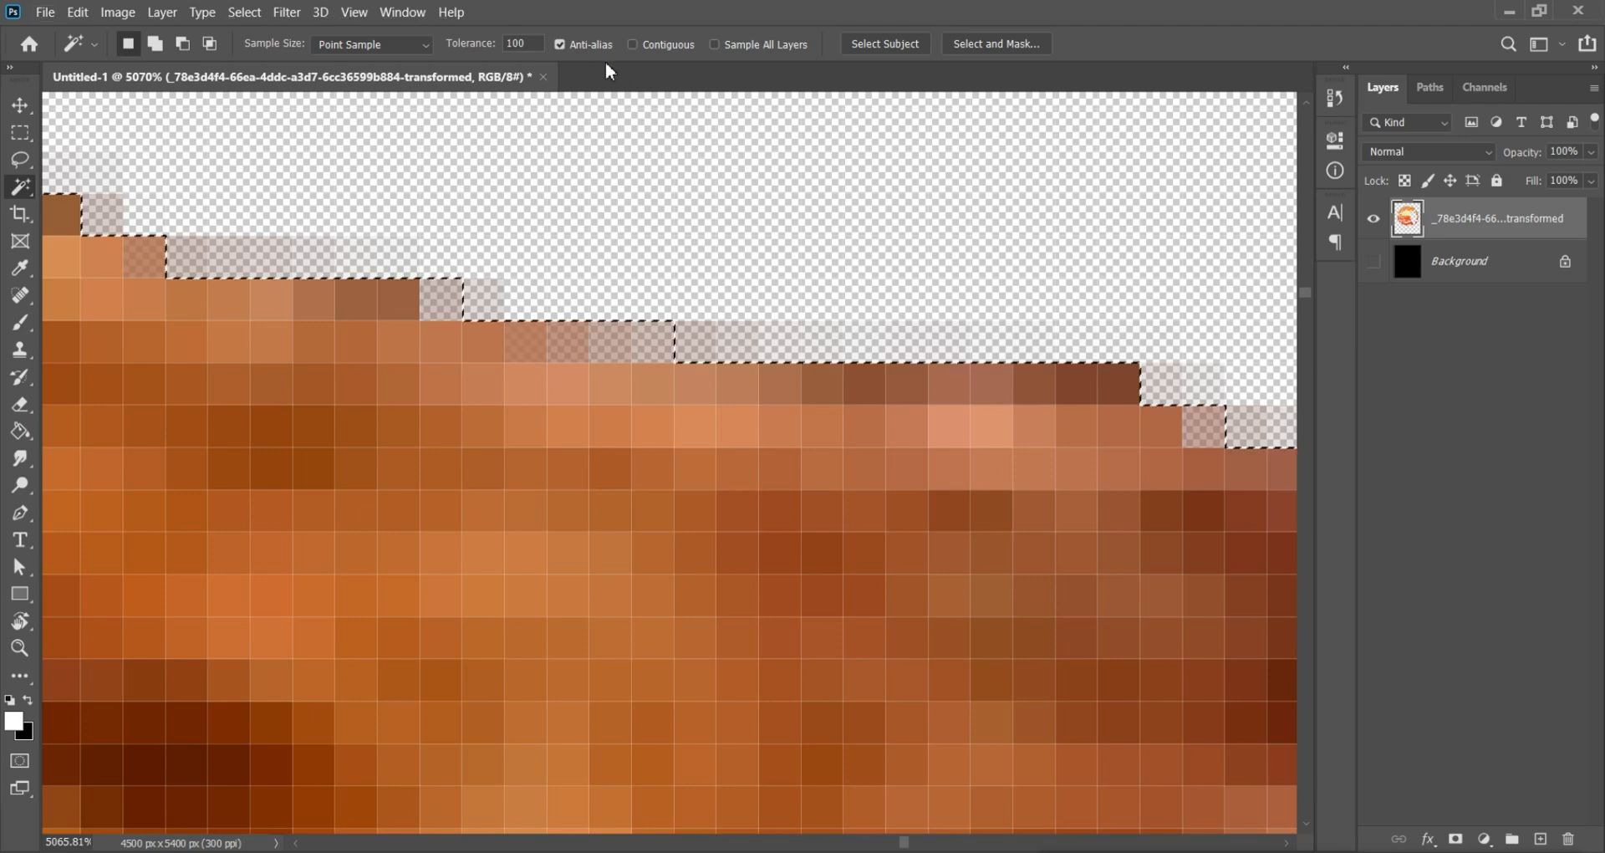
key(ctrl+z)
key(ctrl+z)
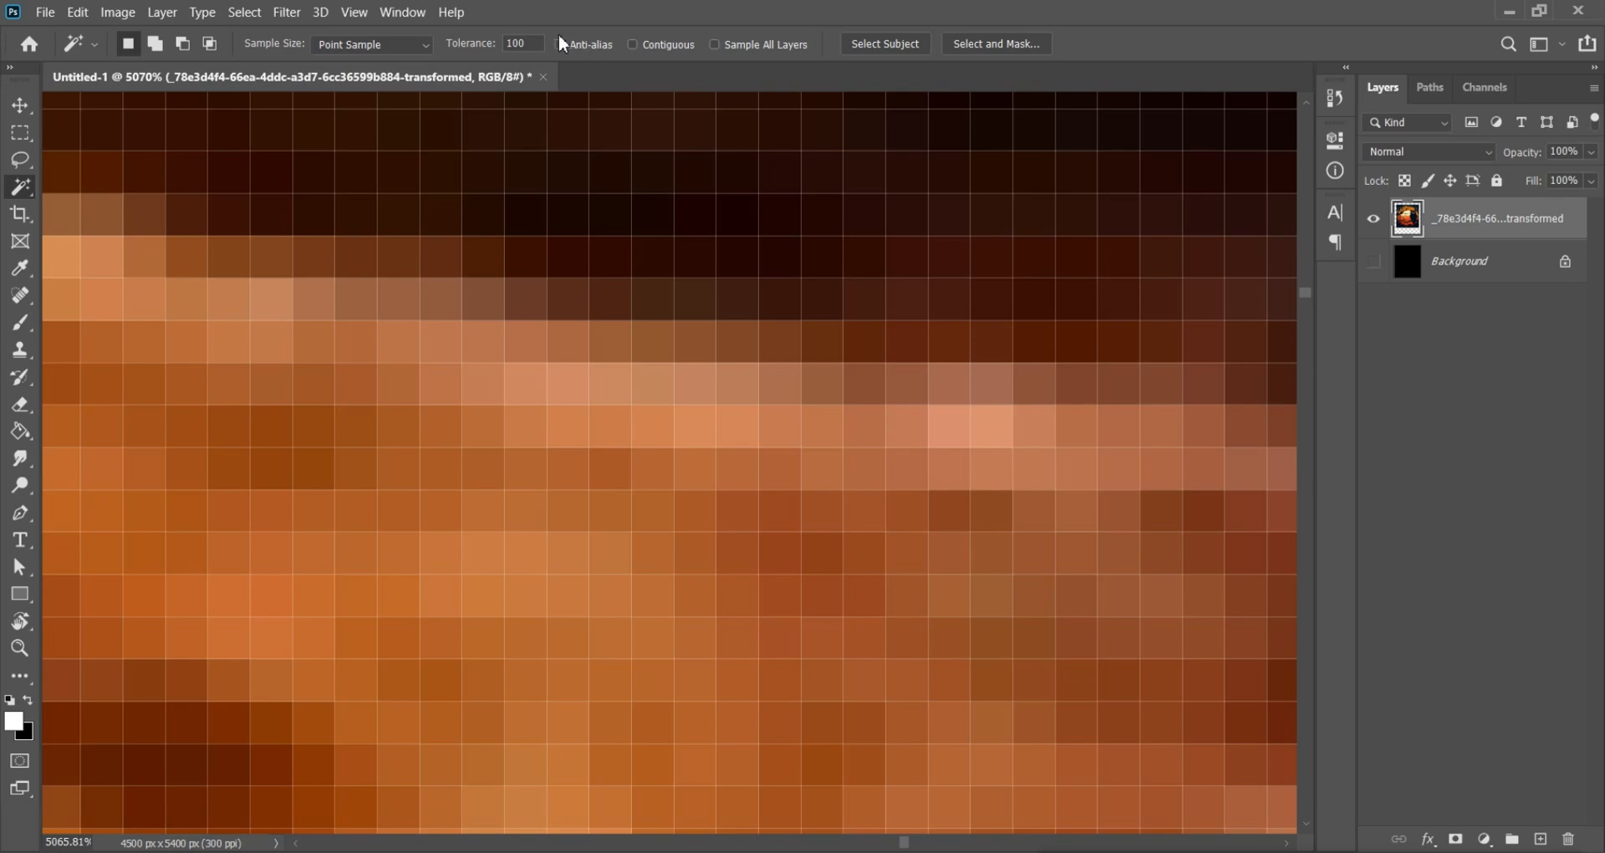
Step: Turn Anti-alias off, reselect the dark tones across the image with the Magic Wand at tolerance 100, and delete them
scroll(808, 244, down, 5)
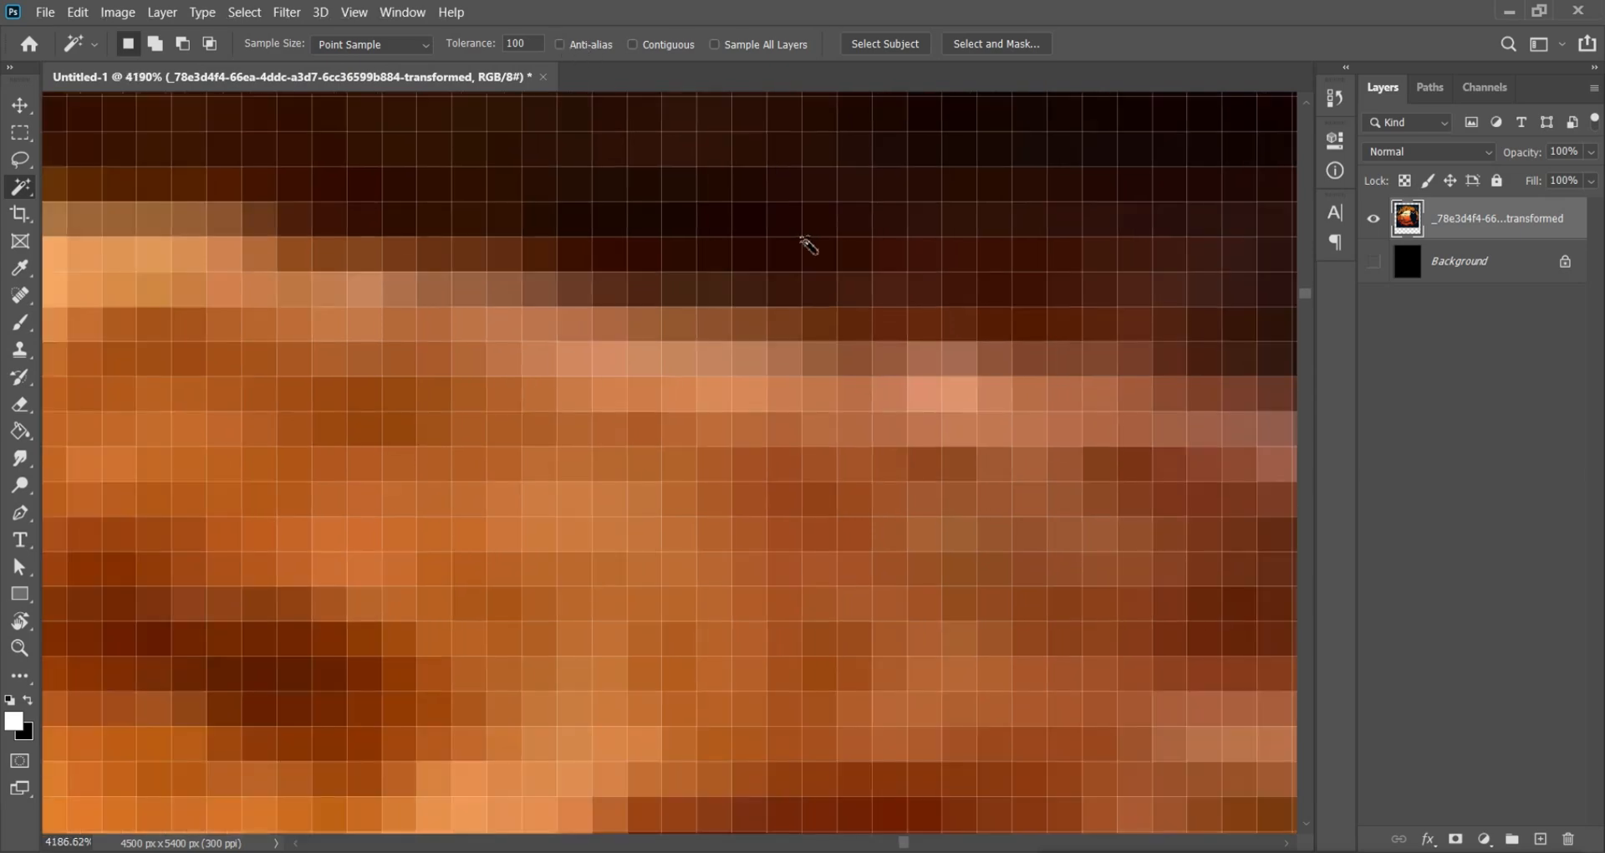
scroll(831, 259, down, 8)
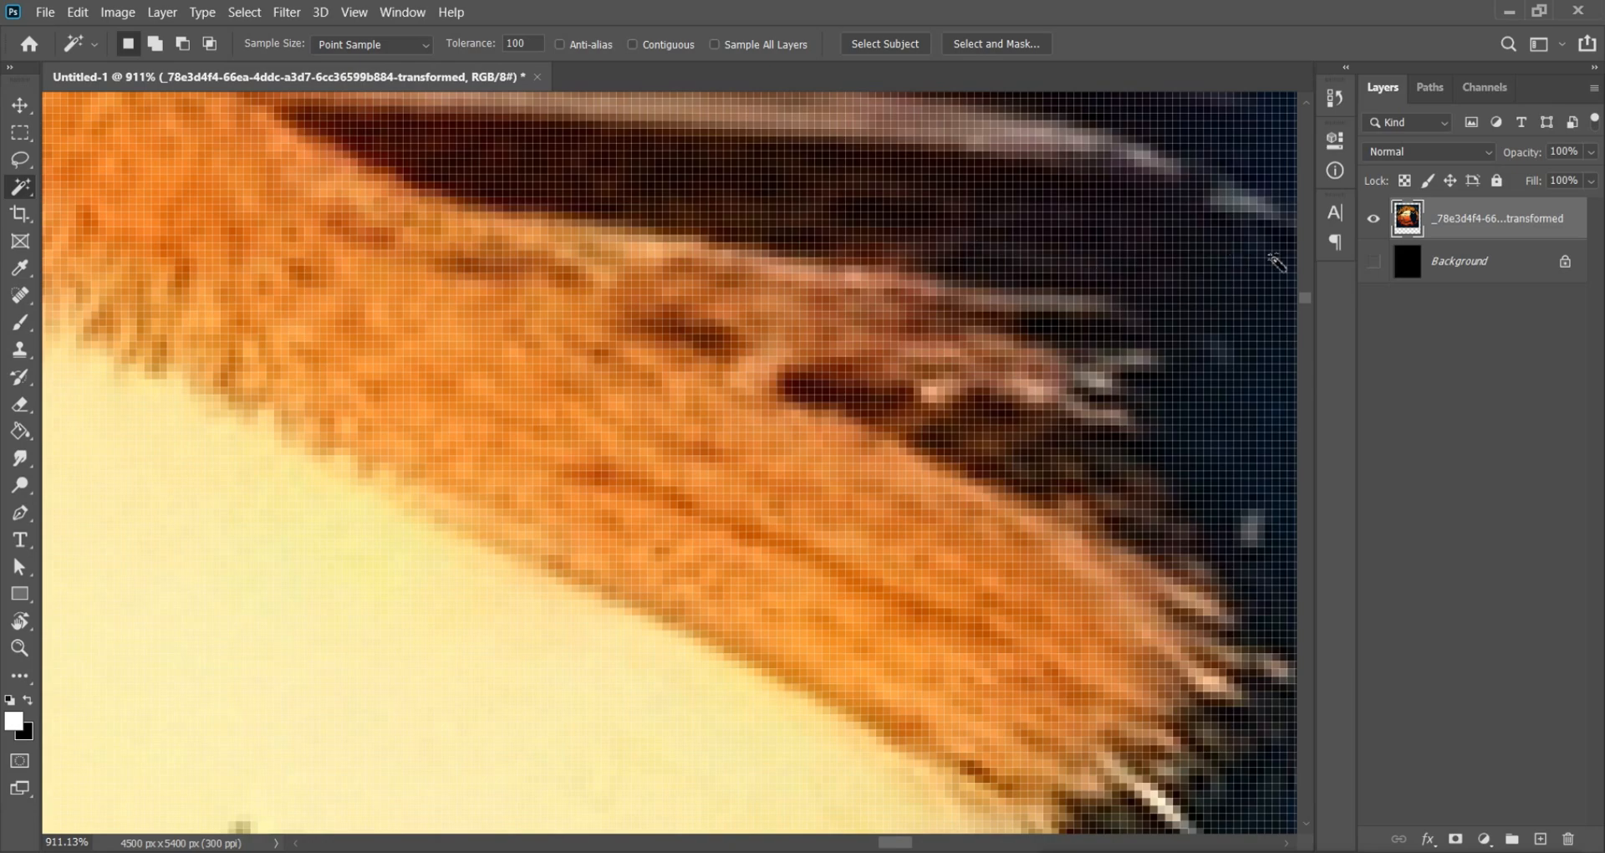
click(1247, 266)
scroll(1160, 317, down, 3)
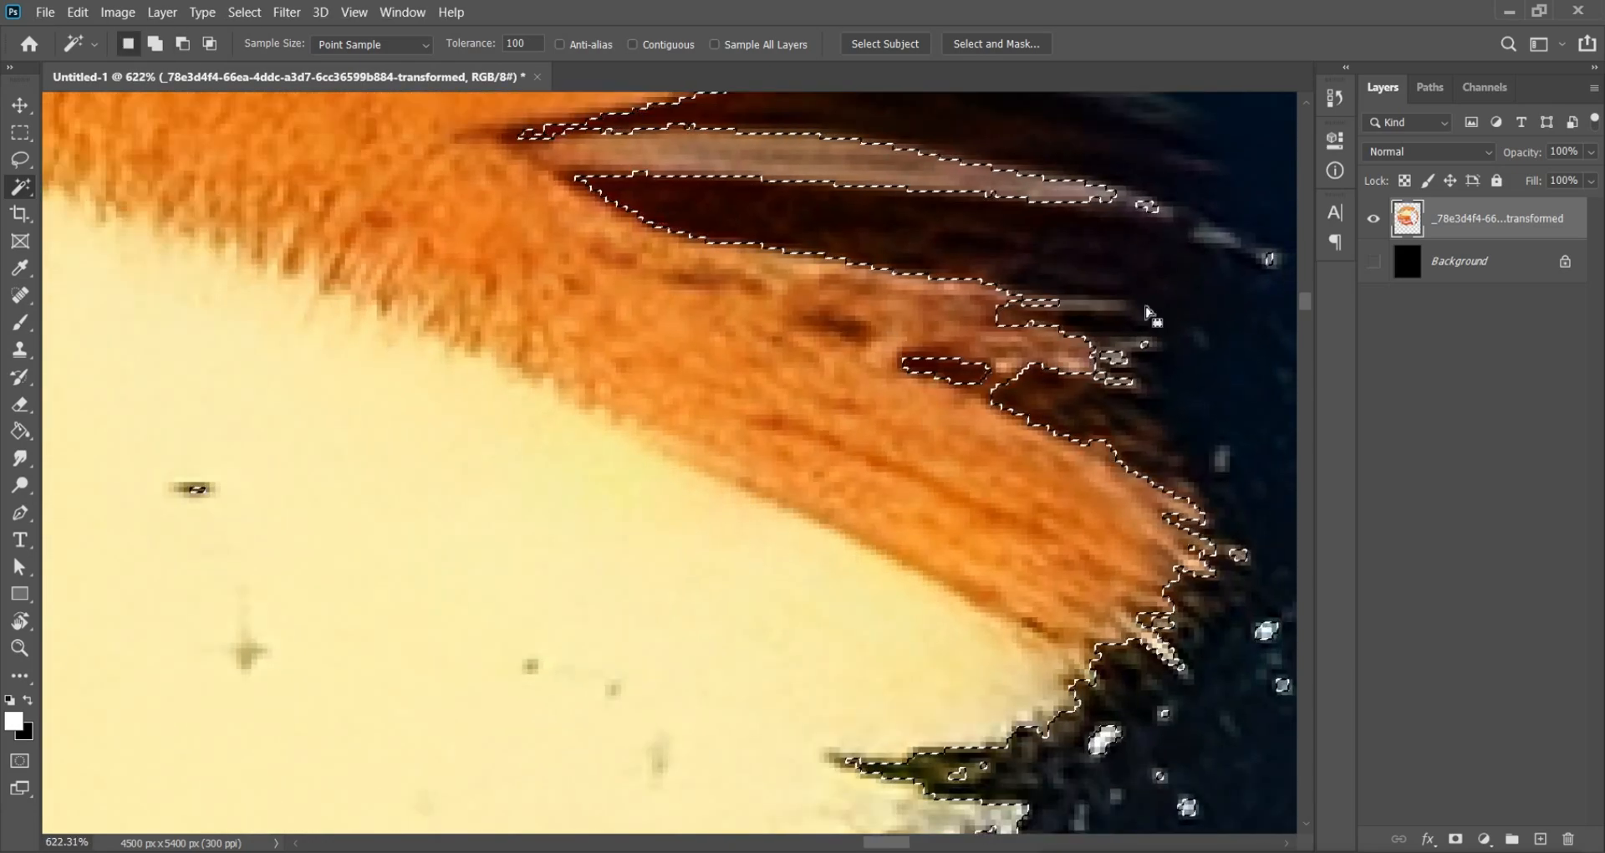
key(Delete)
Step: Examine the cut edge pixels made without Anti-alias near the owl's ear, and clear the selection
scroll(818, 270, up, 2)
scroll(839, 236, up, 6)
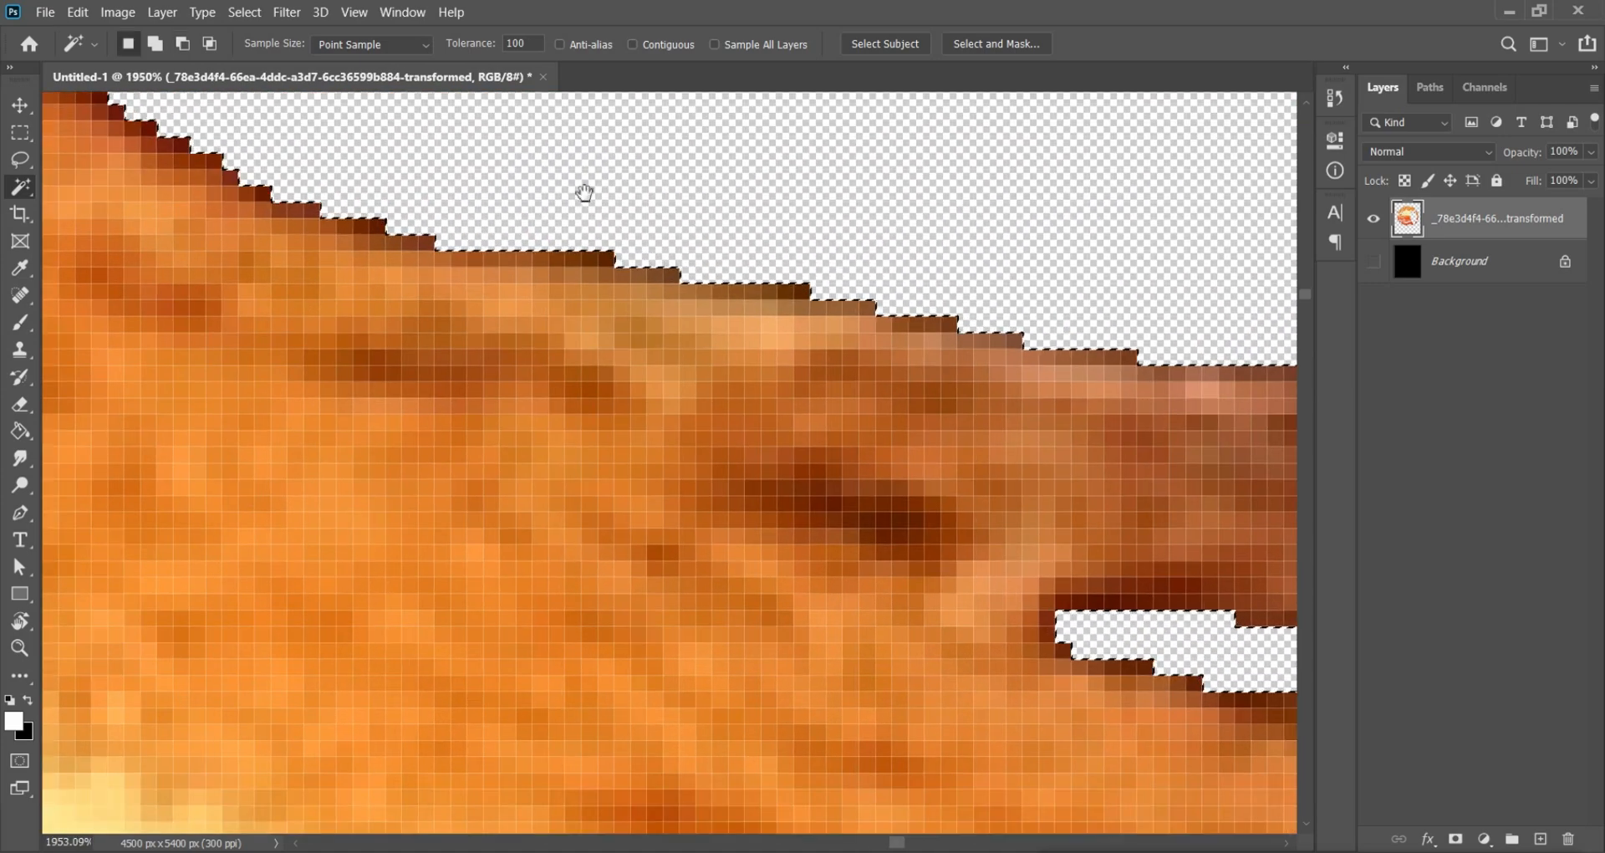
drag(584, 190, 814, 333)
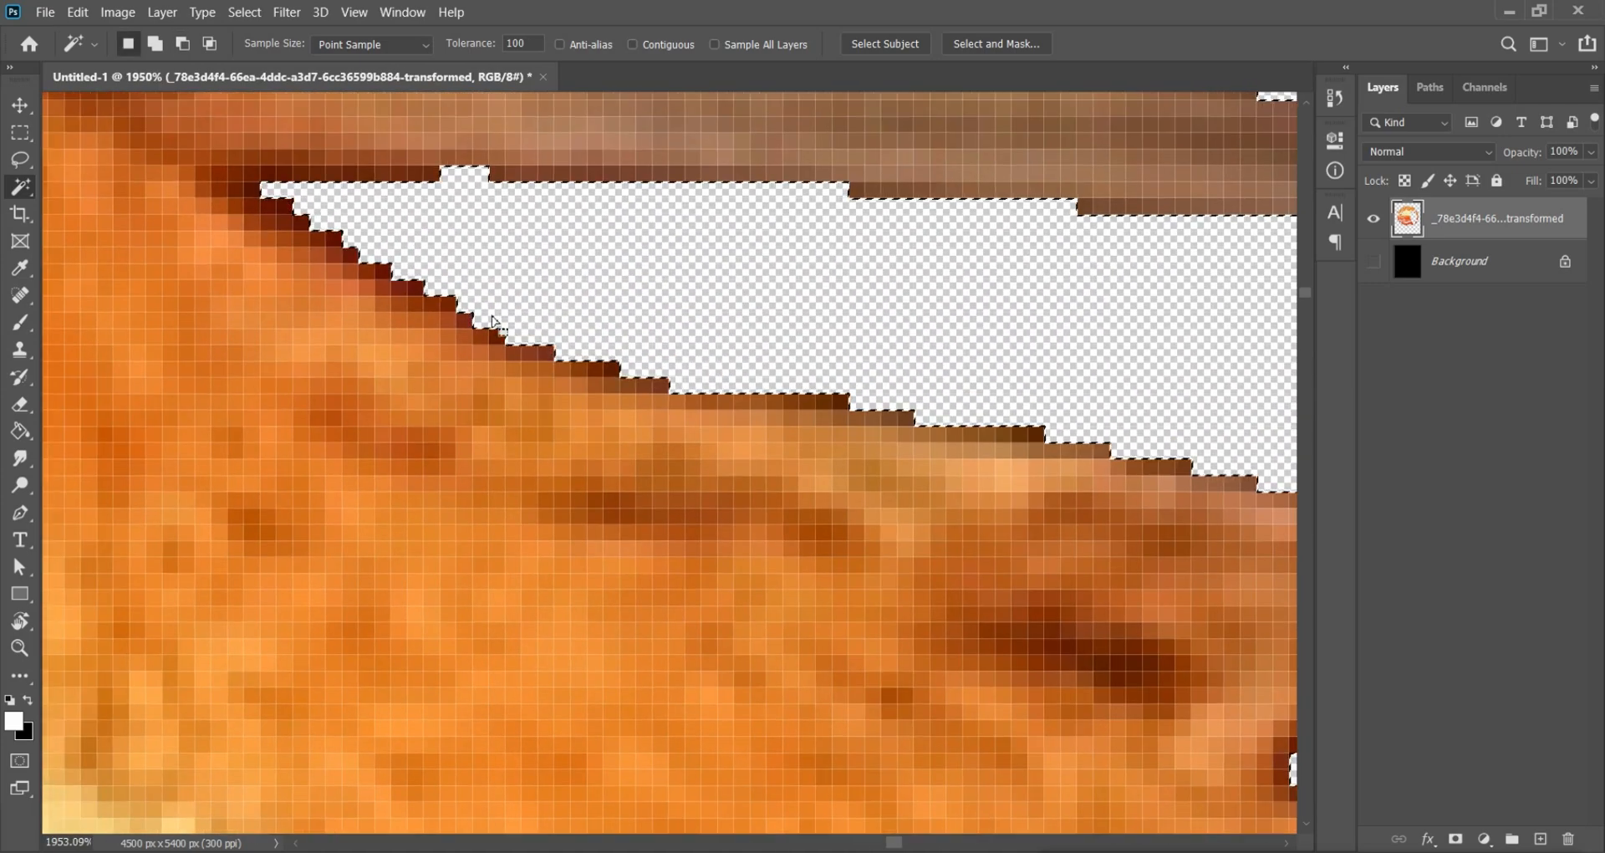
scroll(429, 293, up, 2)
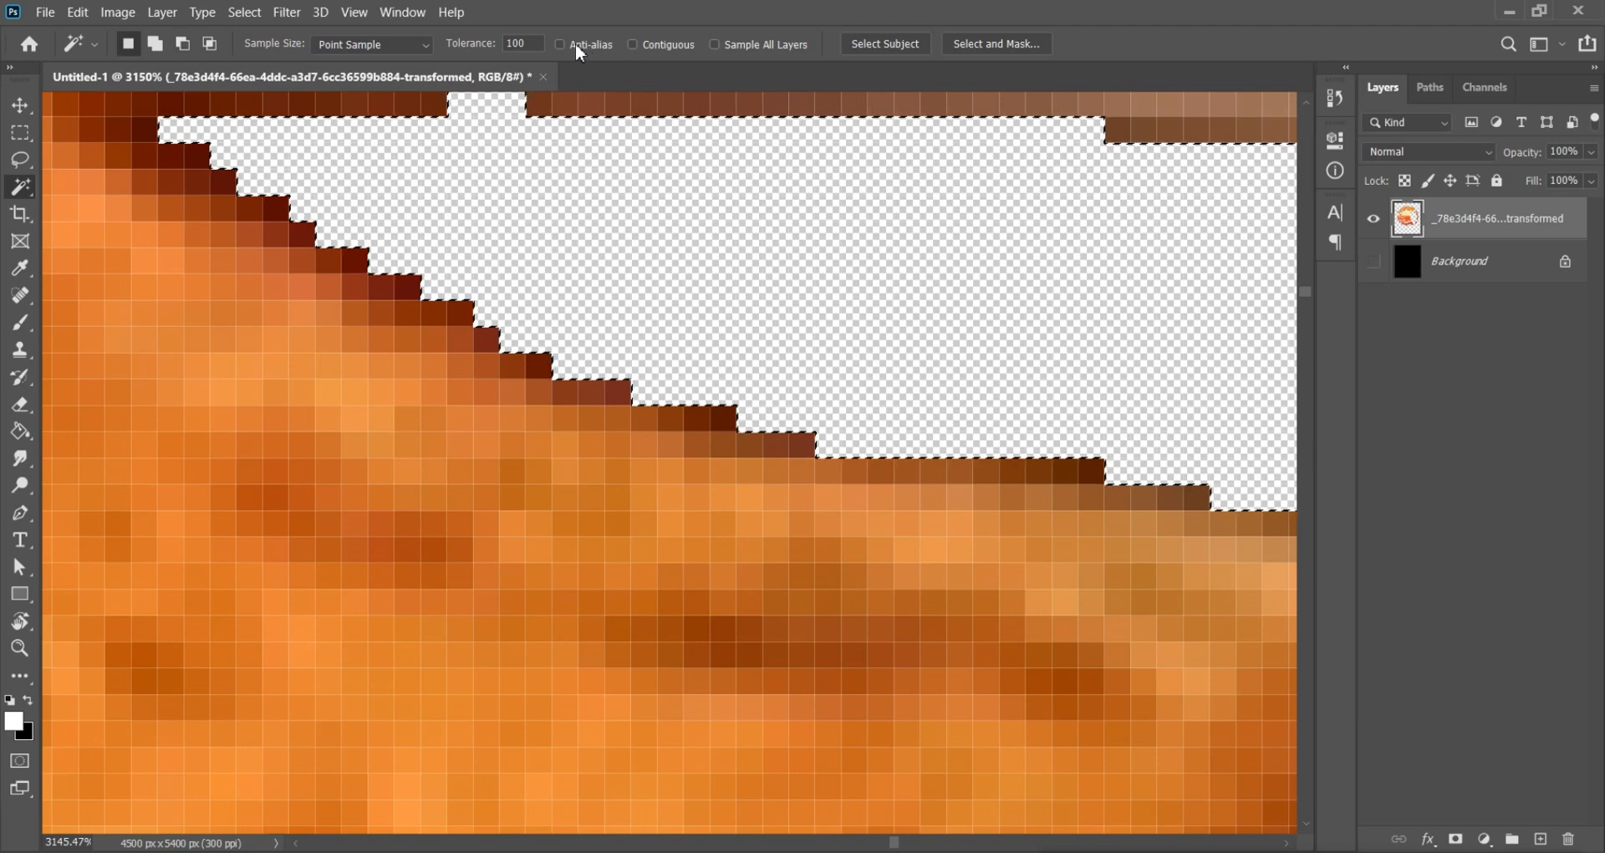
key(ctrl+d)
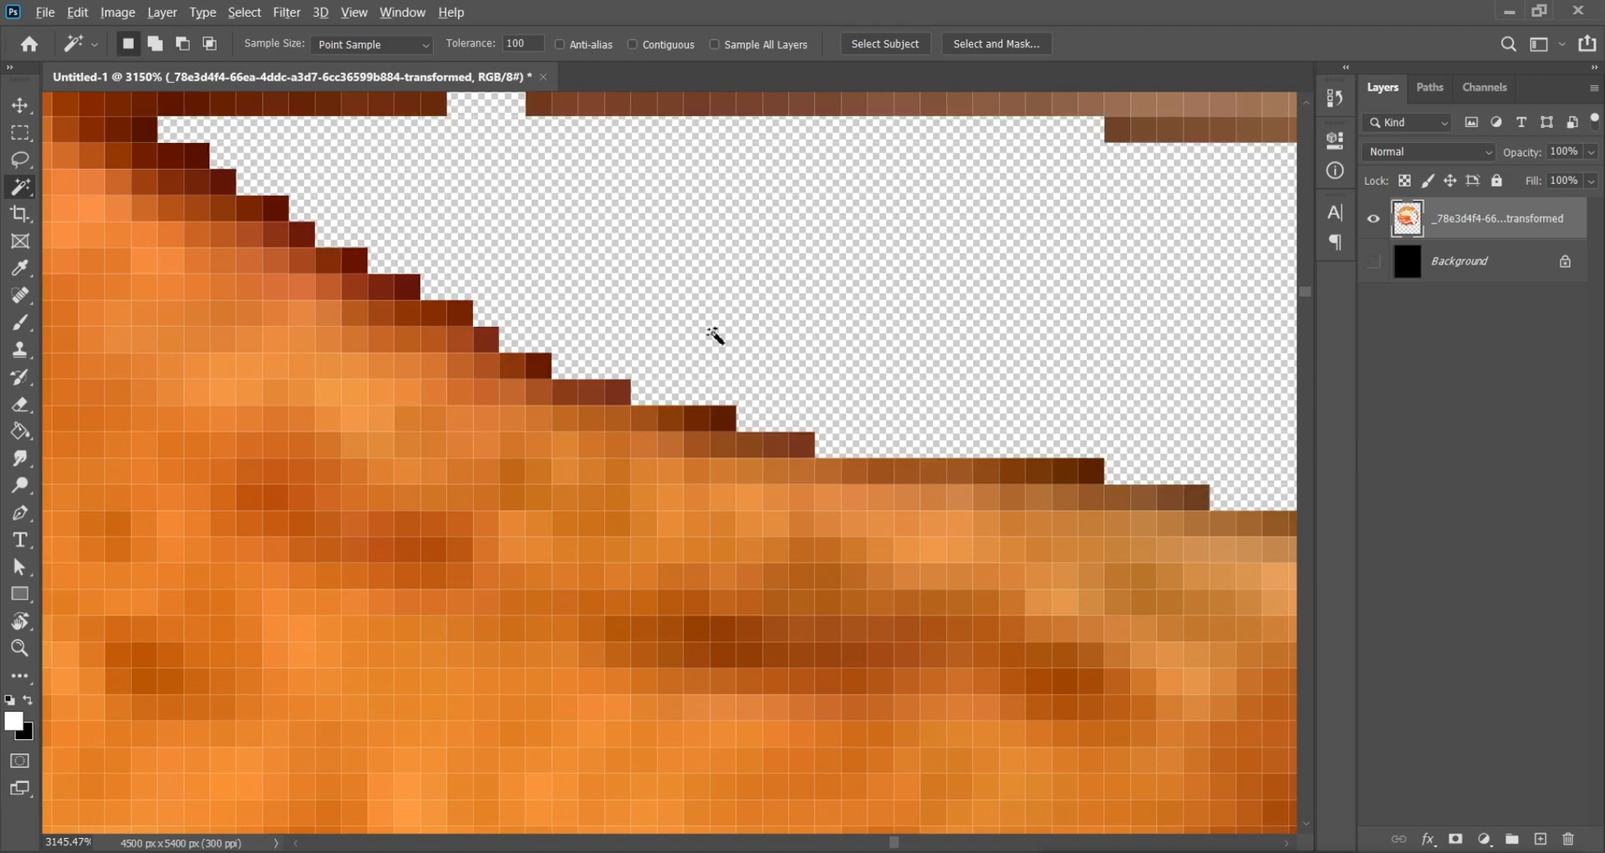
Step: Fit the whole design in view and toggle the black Background layer's visibility to compare the cutout on black and on transparency
scroll(715, 334, down, 2)
key(ctrl+0)
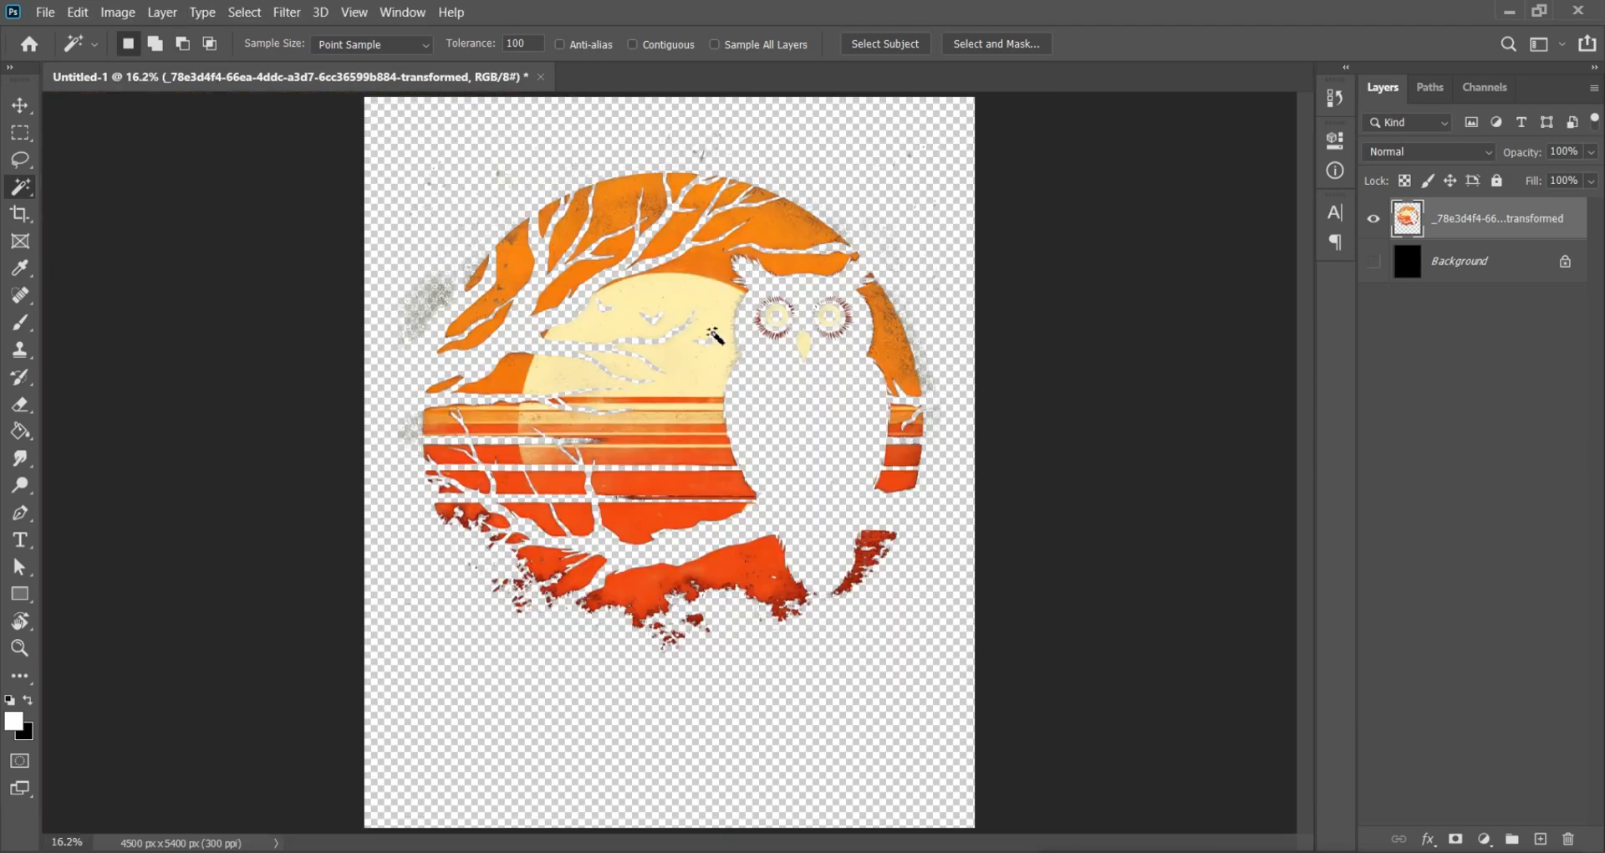
click(1372, 261)
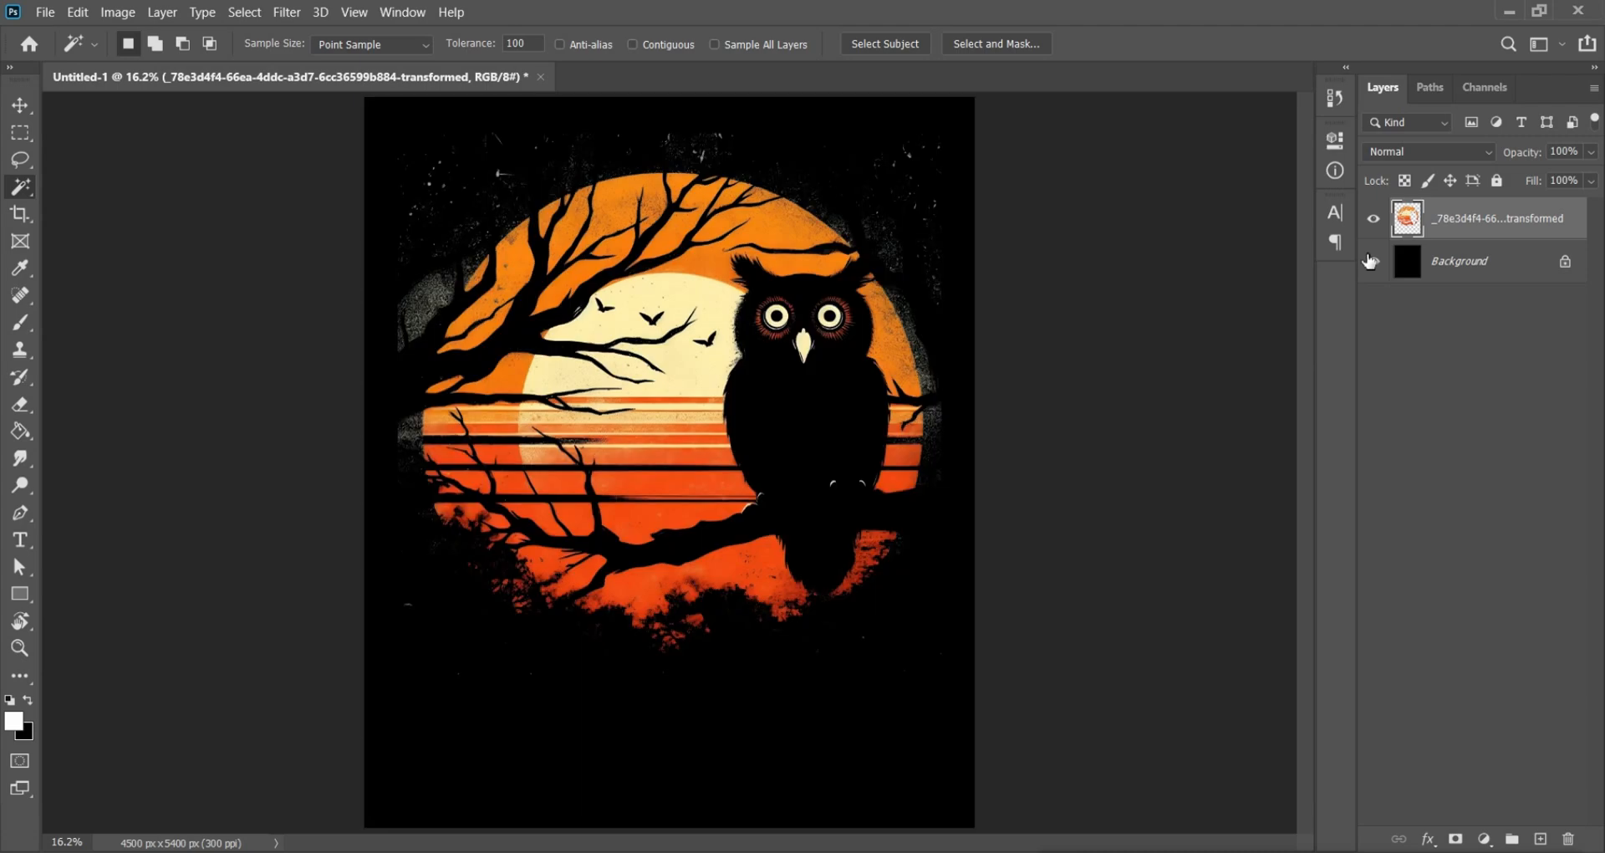
scroll(704, 357, up, 3)
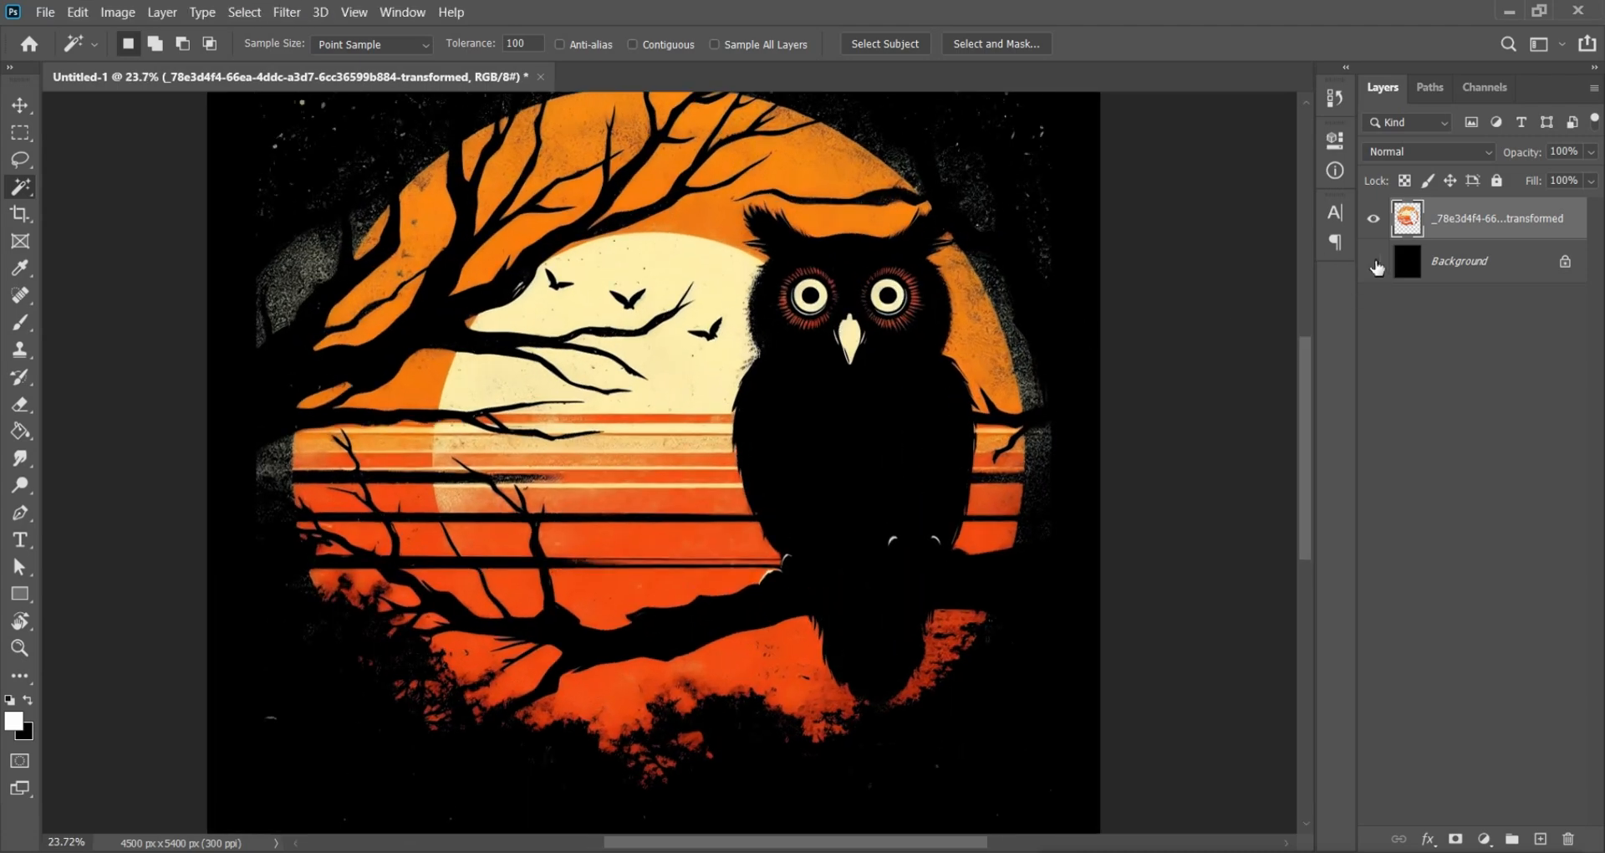
click(1376, 263)
click(1376, 264)
click(1375, 264)
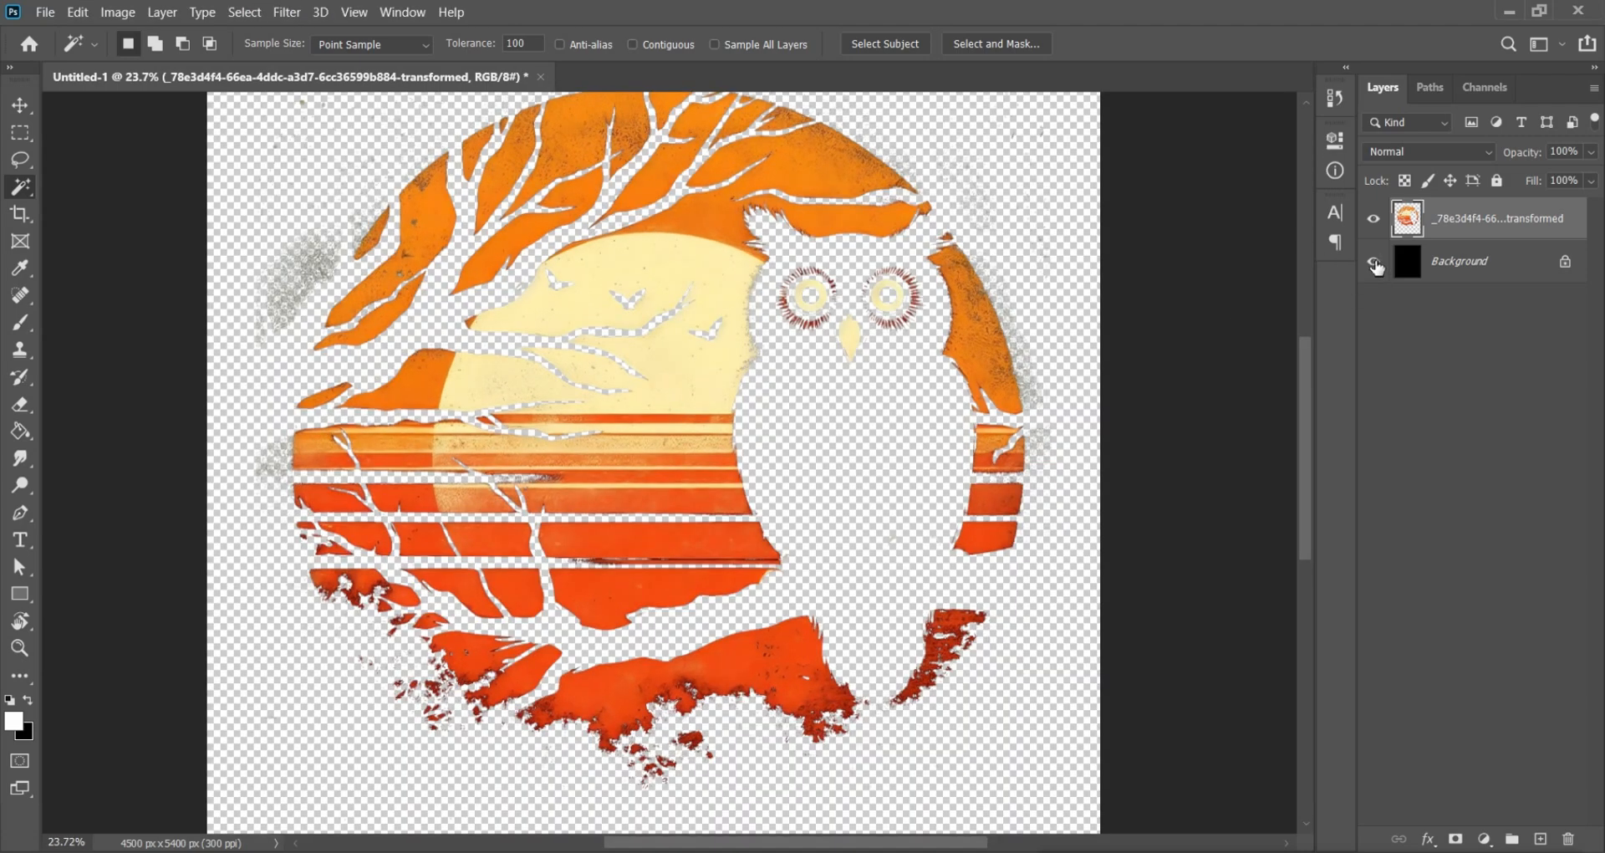
click(1375, 263)
click(1375, 264)
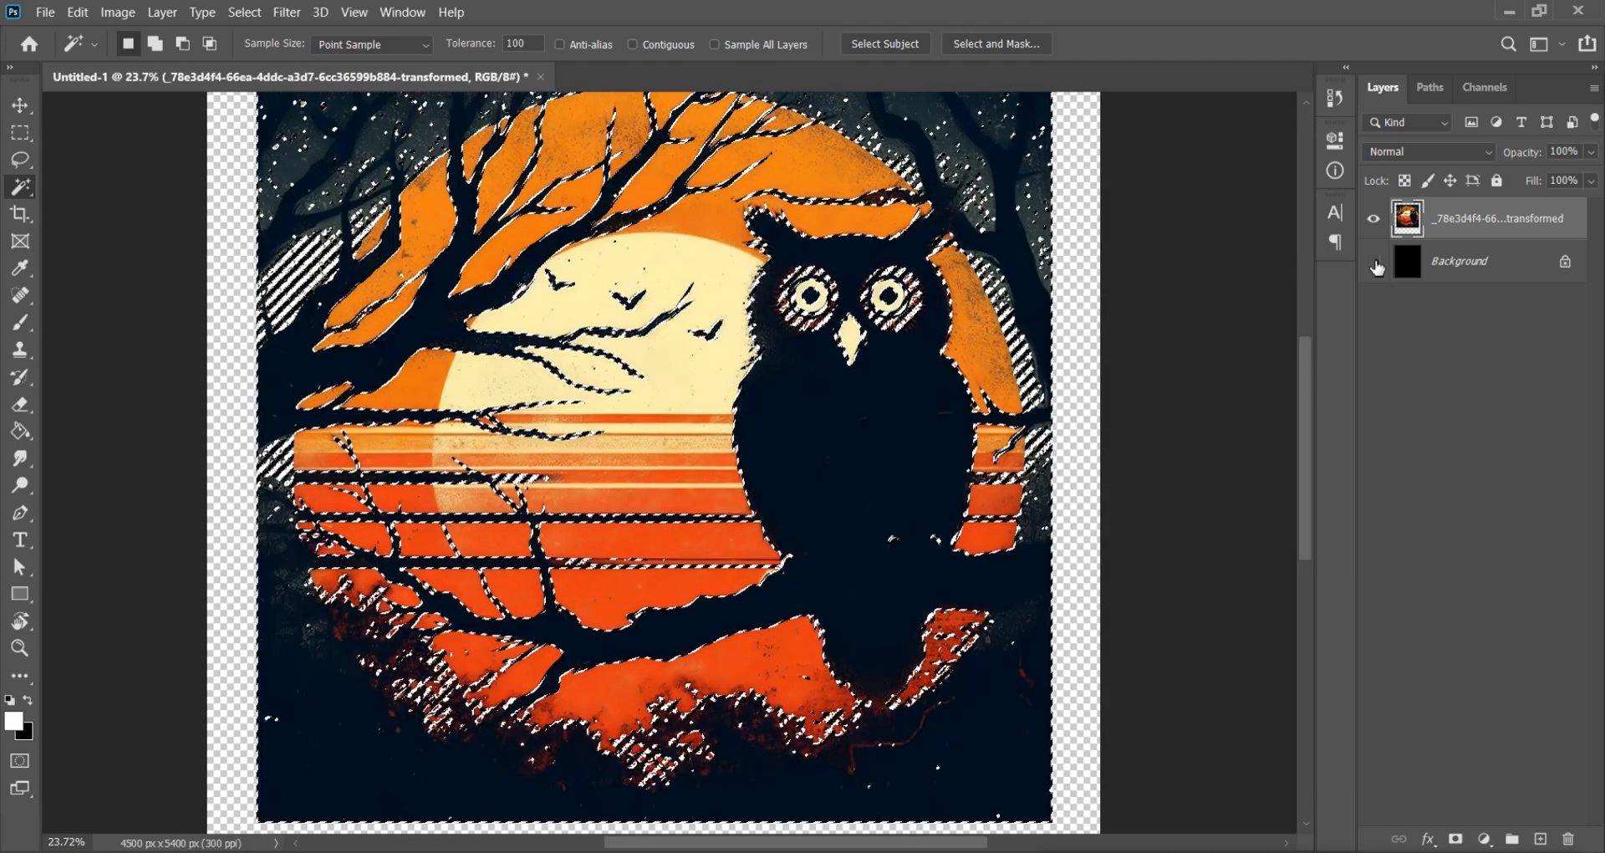
Step: Undo the deletion of the dark tones, try reselecting them with the Magic Wand at tolerance 100, and clear the selection
key(ctrl+z)
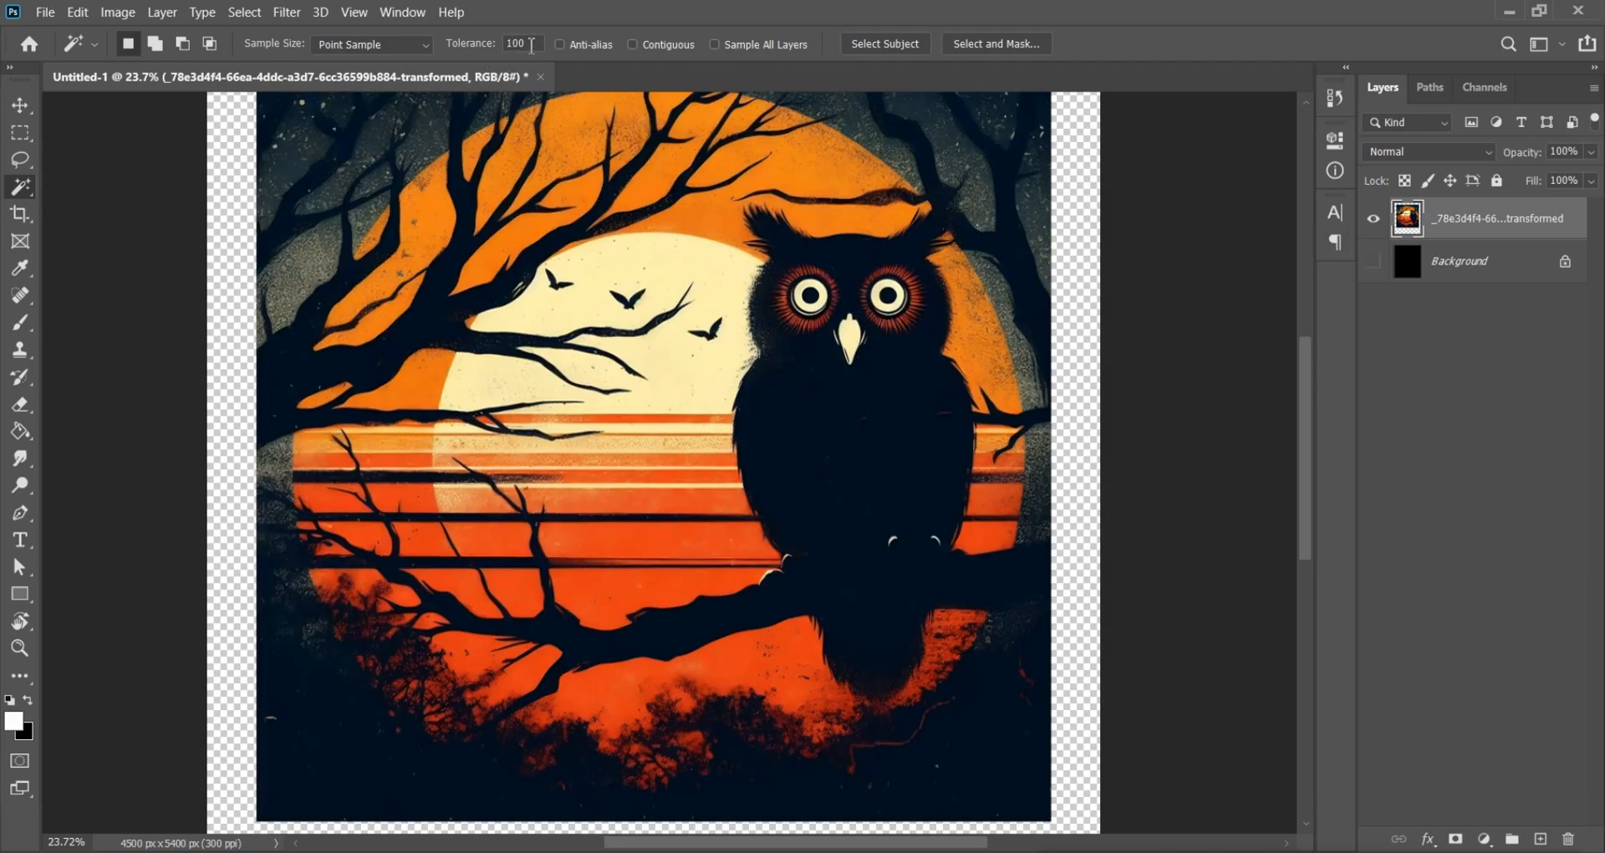
click(811, 376)
scroll(935, 108, up, 5)
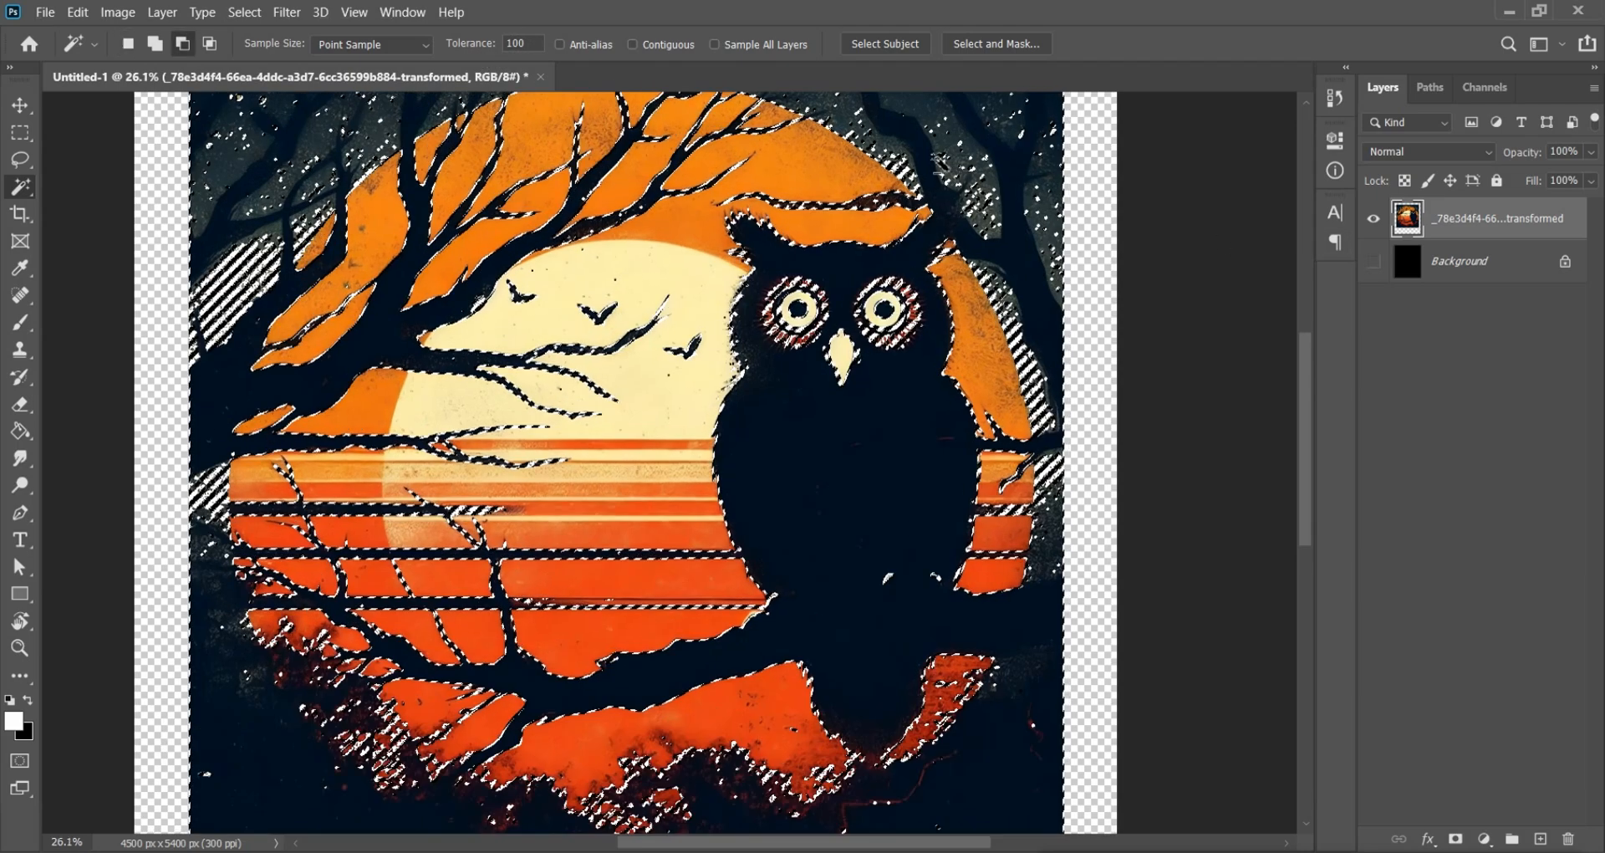
scroll(969, 418, up, 3)
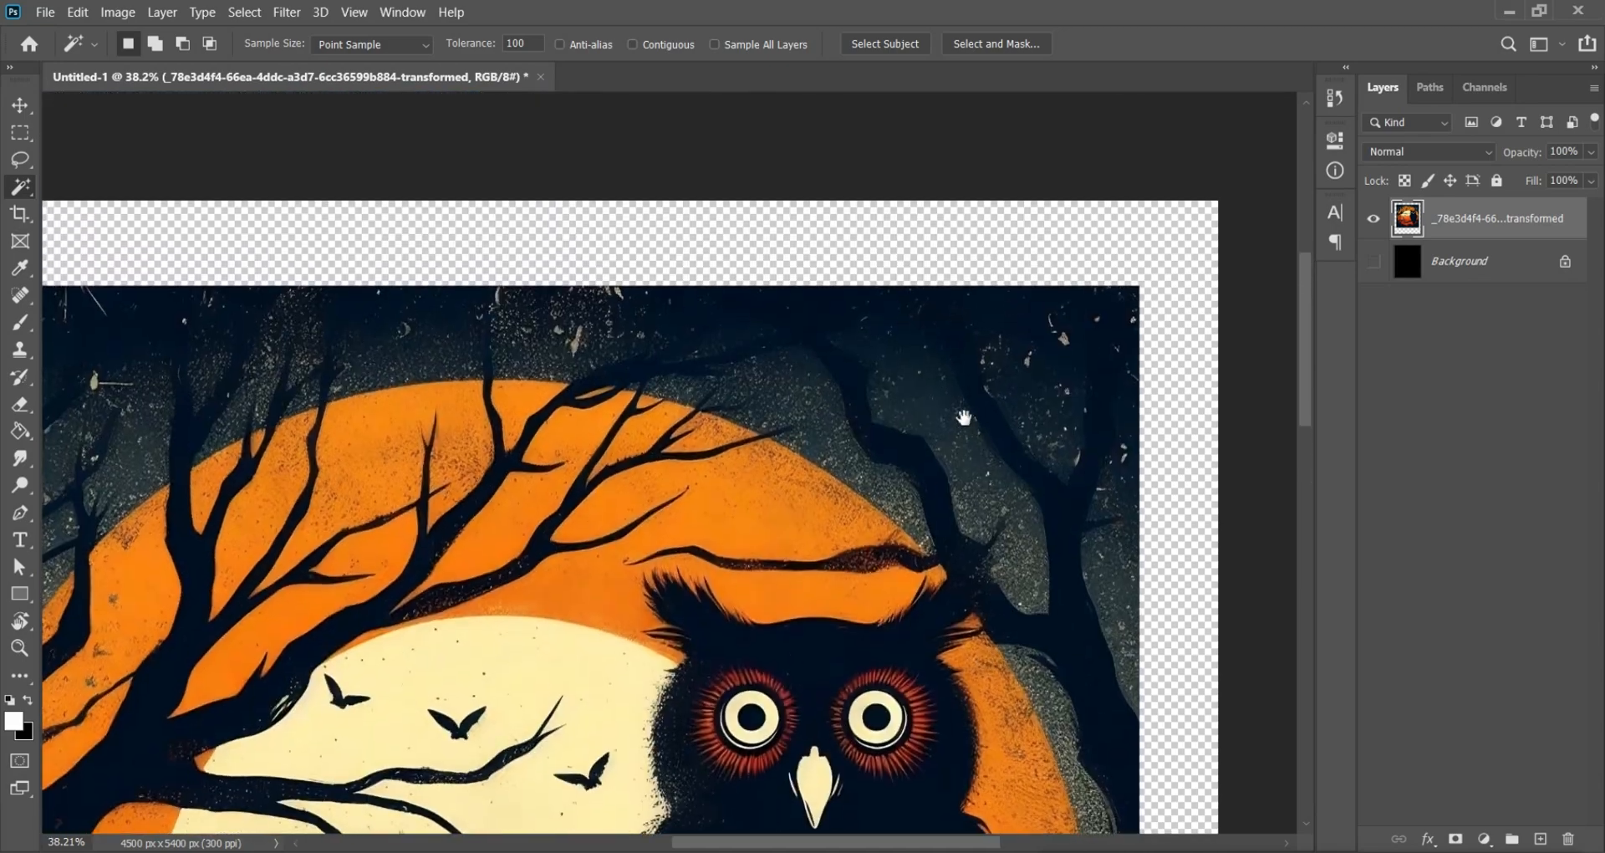
scroll(919, 496, up, 2)
scroll(920, 495, down, 3)
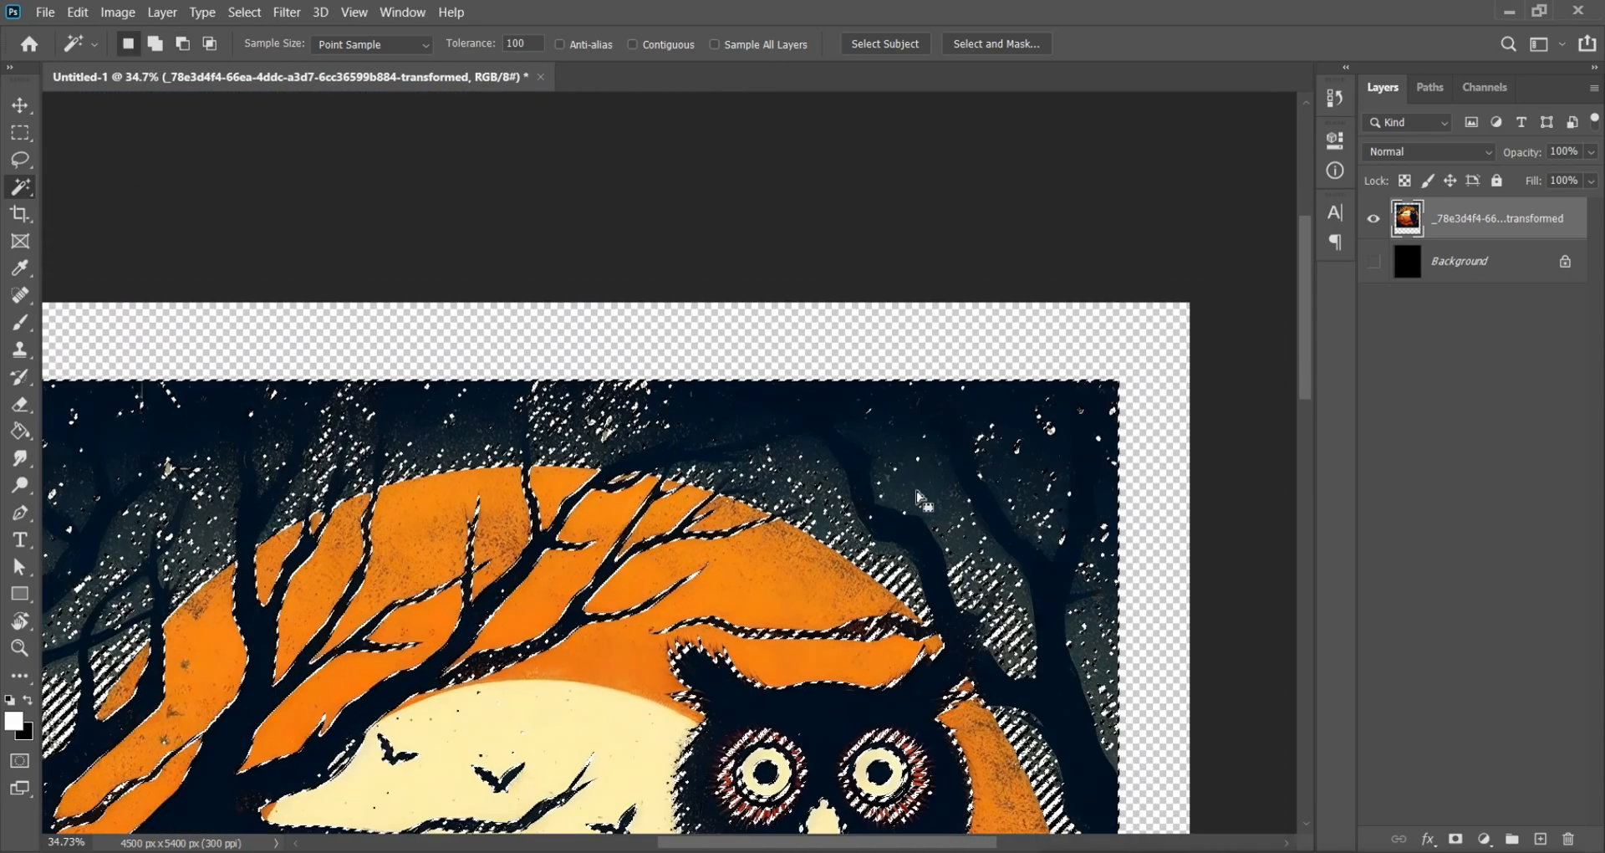
key(ctrl+d)
Step: Set the Magic Wand tolerance to 50, select the dark tones across the owl image, and inspect the selection around the speckled sky
drag(720, 561, 772, 343)
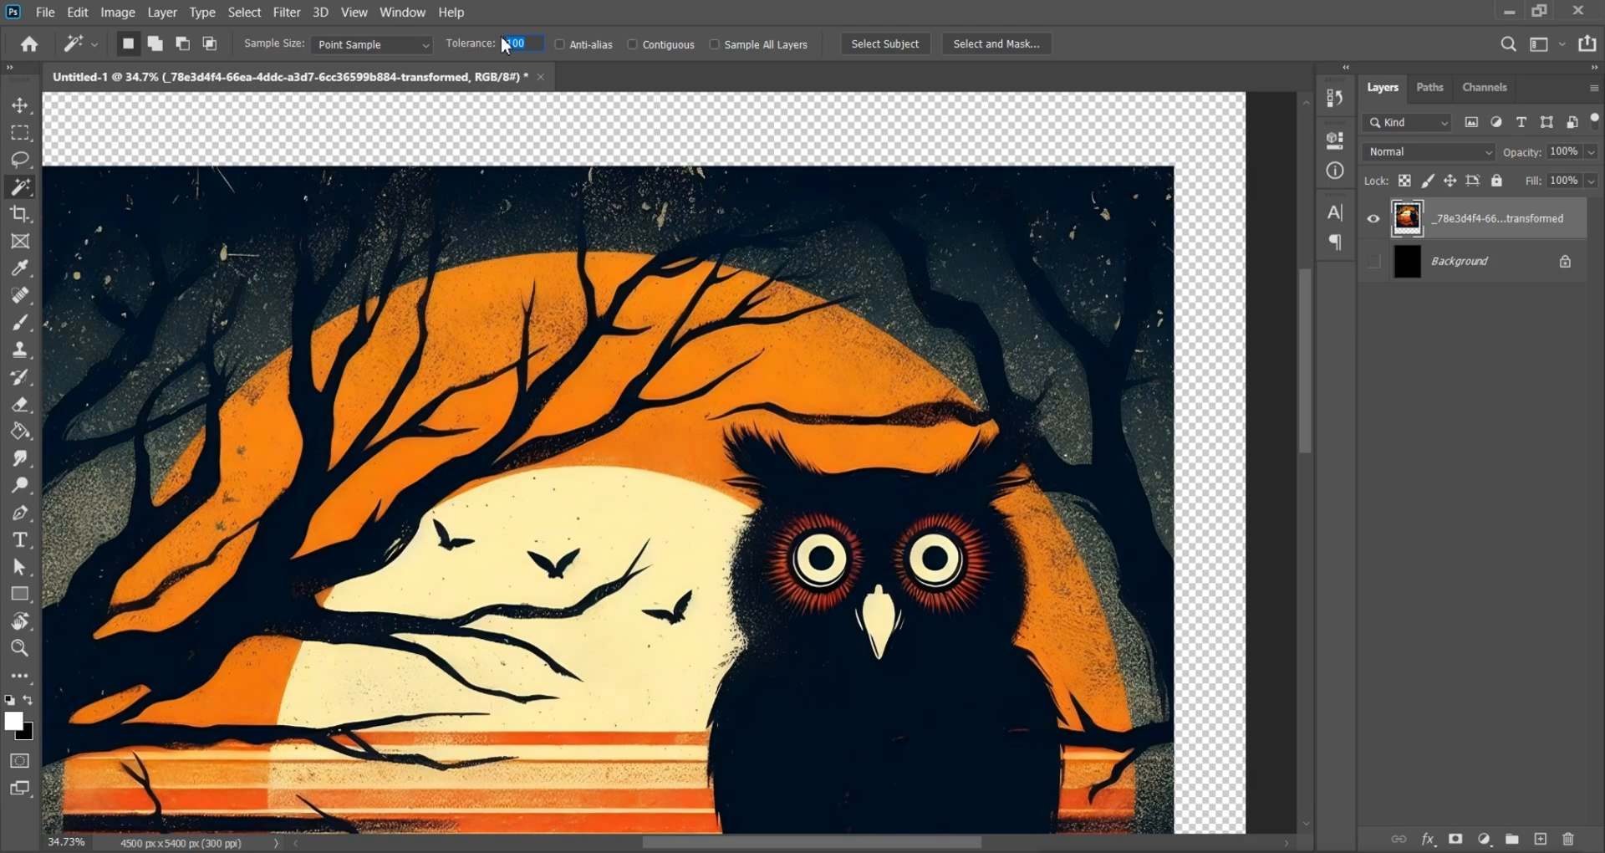
text(50)
click(597, 338)
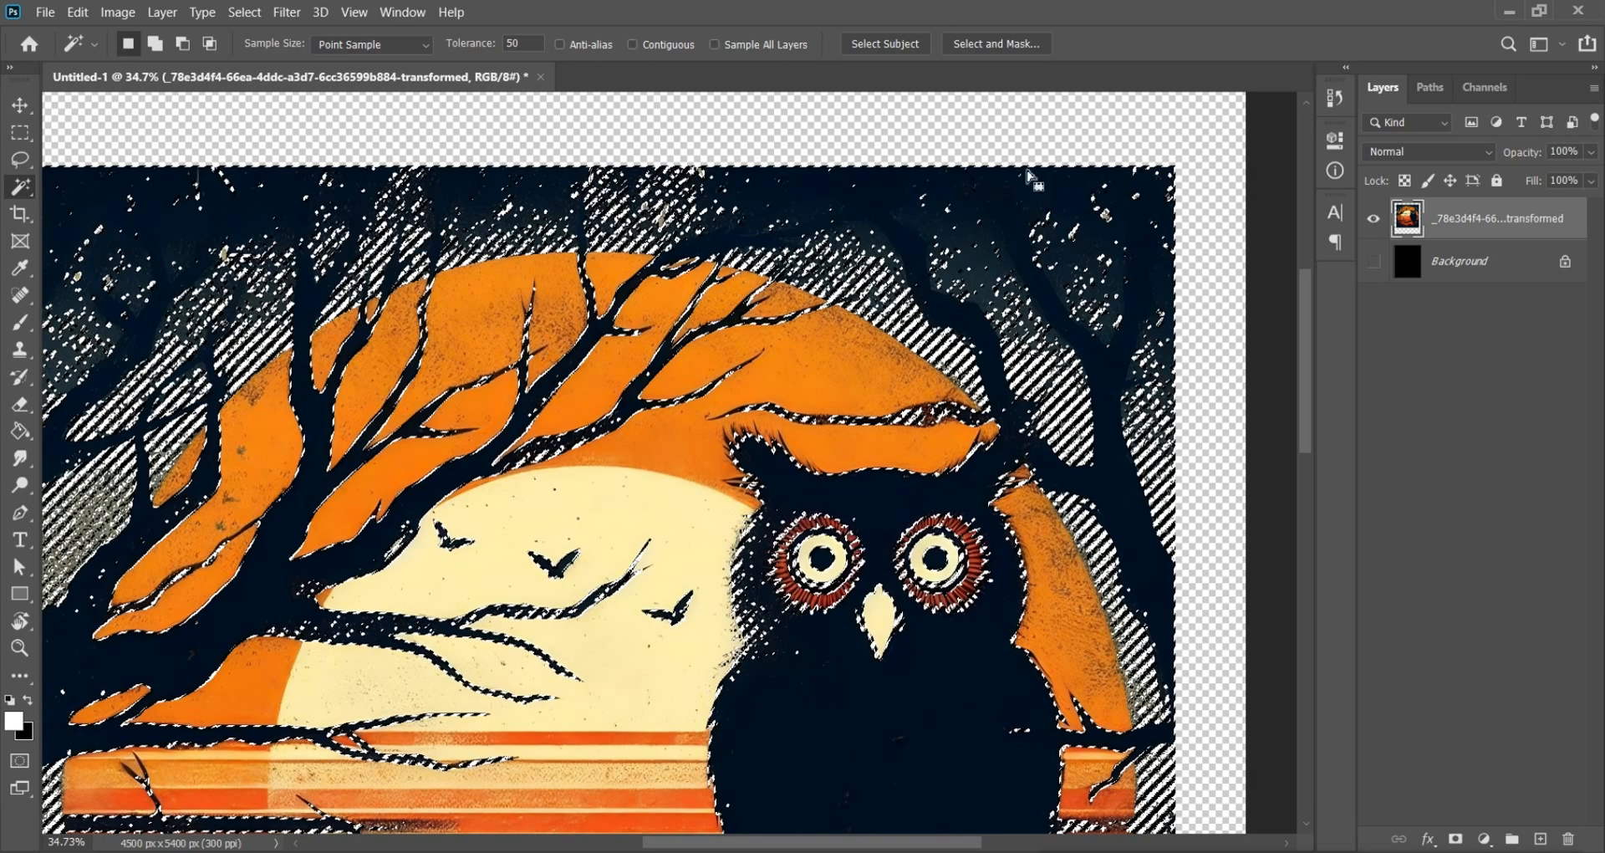
scroll(924, 237, up, 2)
scroll(948, 402, up, 10)
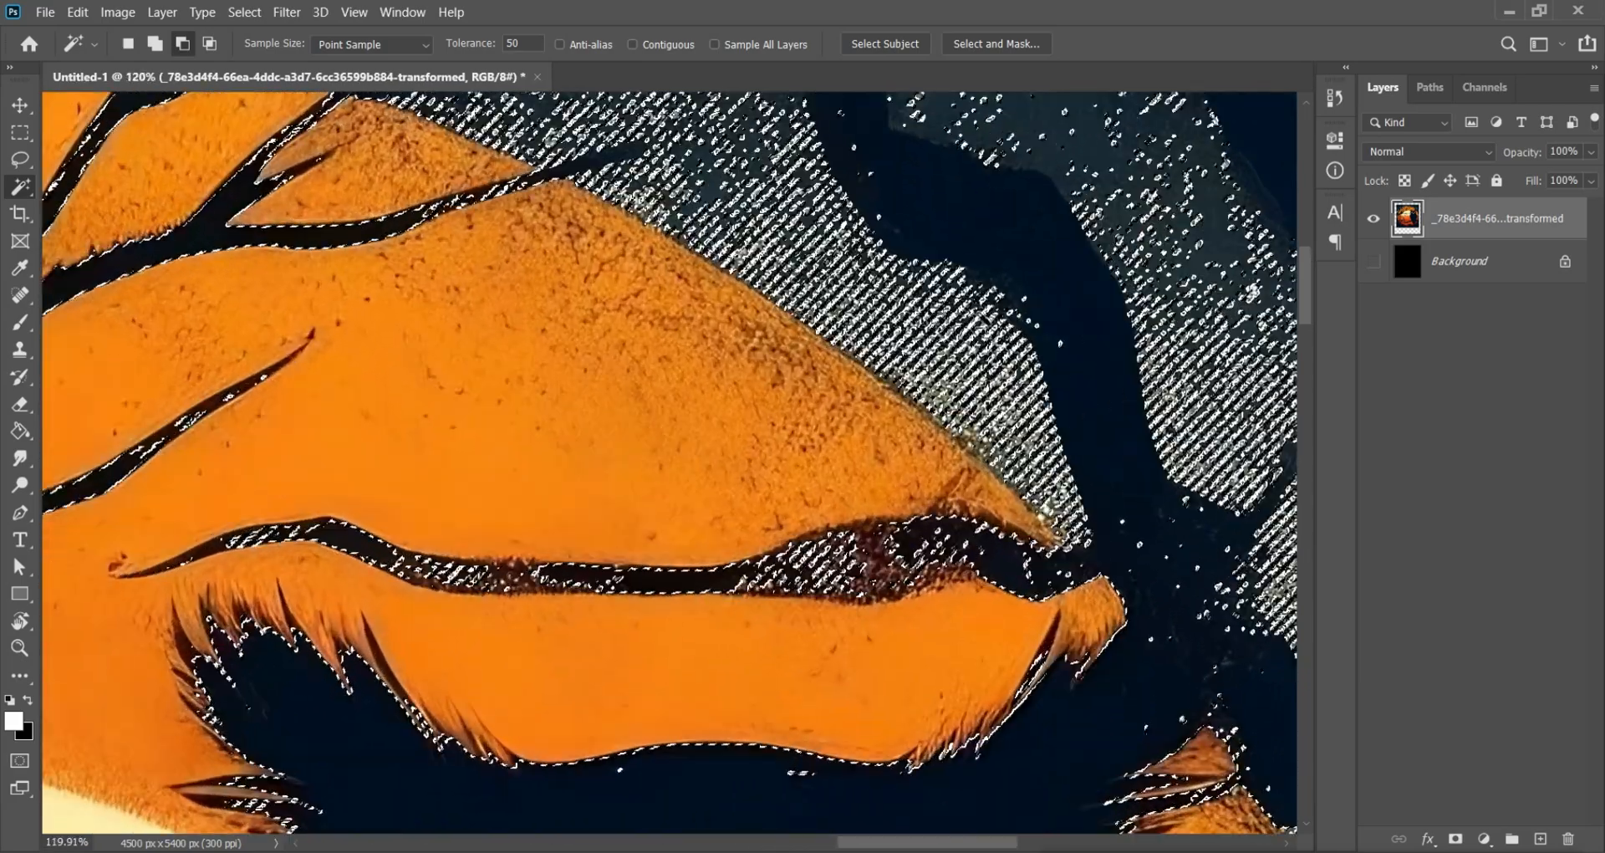
drag(994, 287, 853, 551)
scroll(894, 306, up, 2)
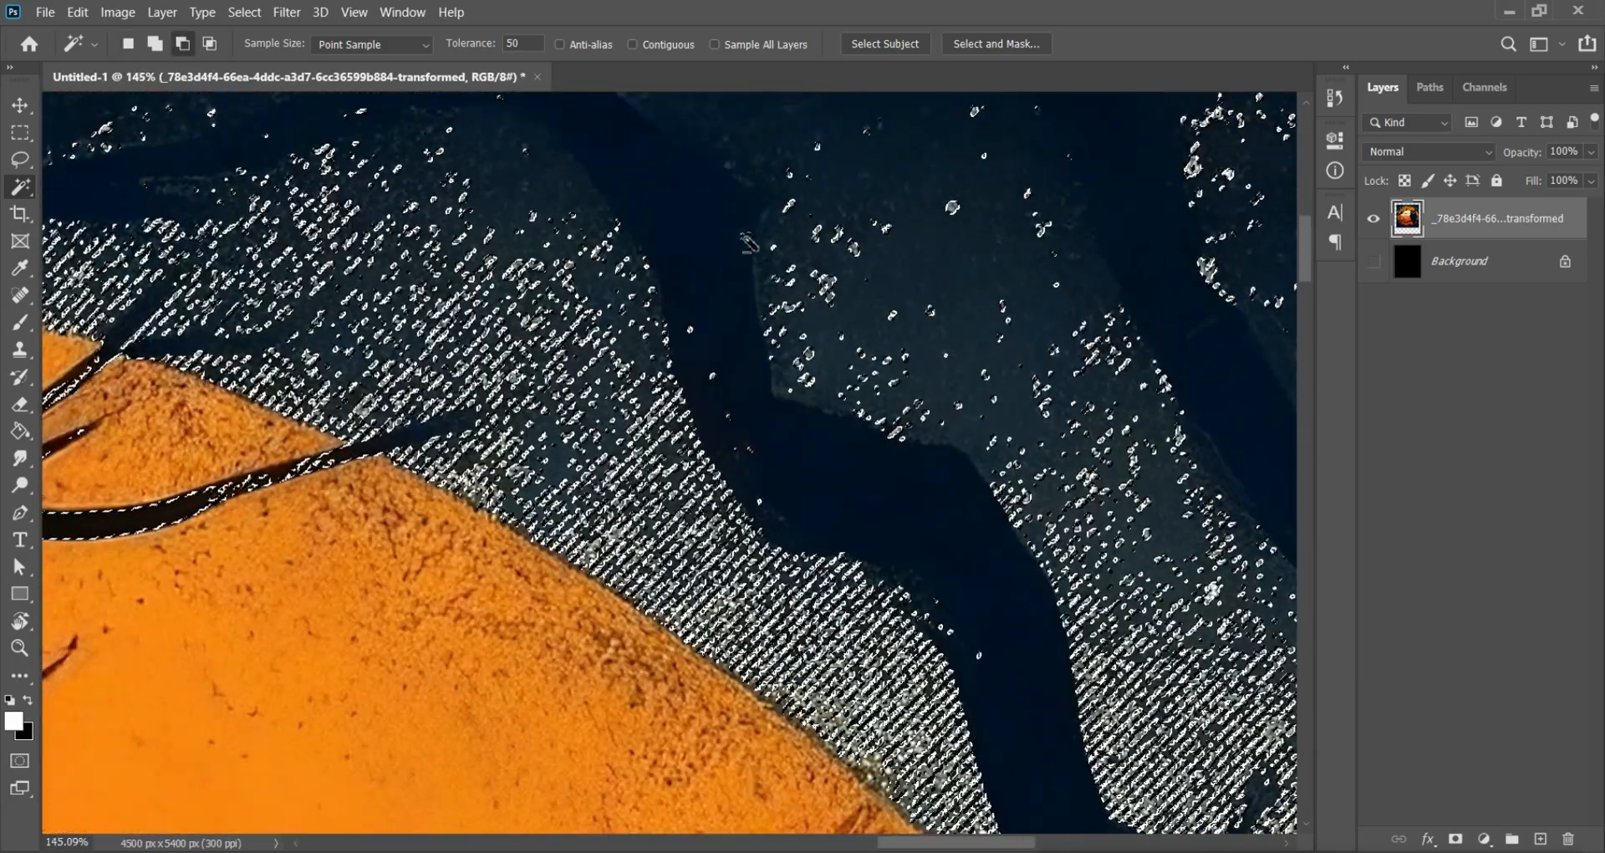
Step: Delete the dark tones selected at tolerance 50, inspect the cutout over the black Background layer, and undo the deletion
key(Delete)
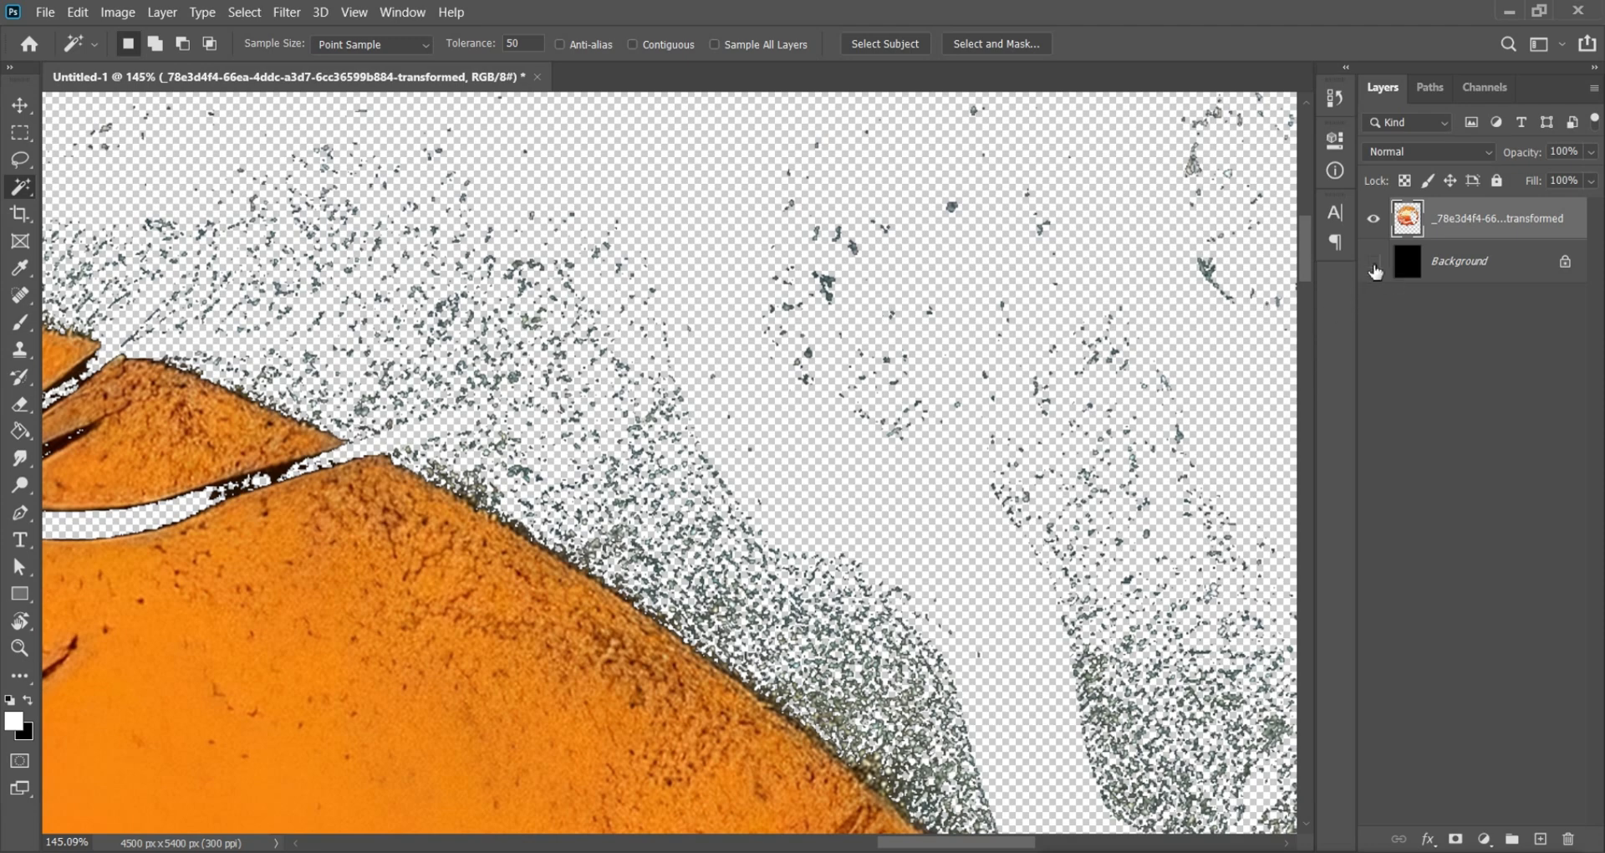
key(ctrl+minus)
key(ctrl+minus)
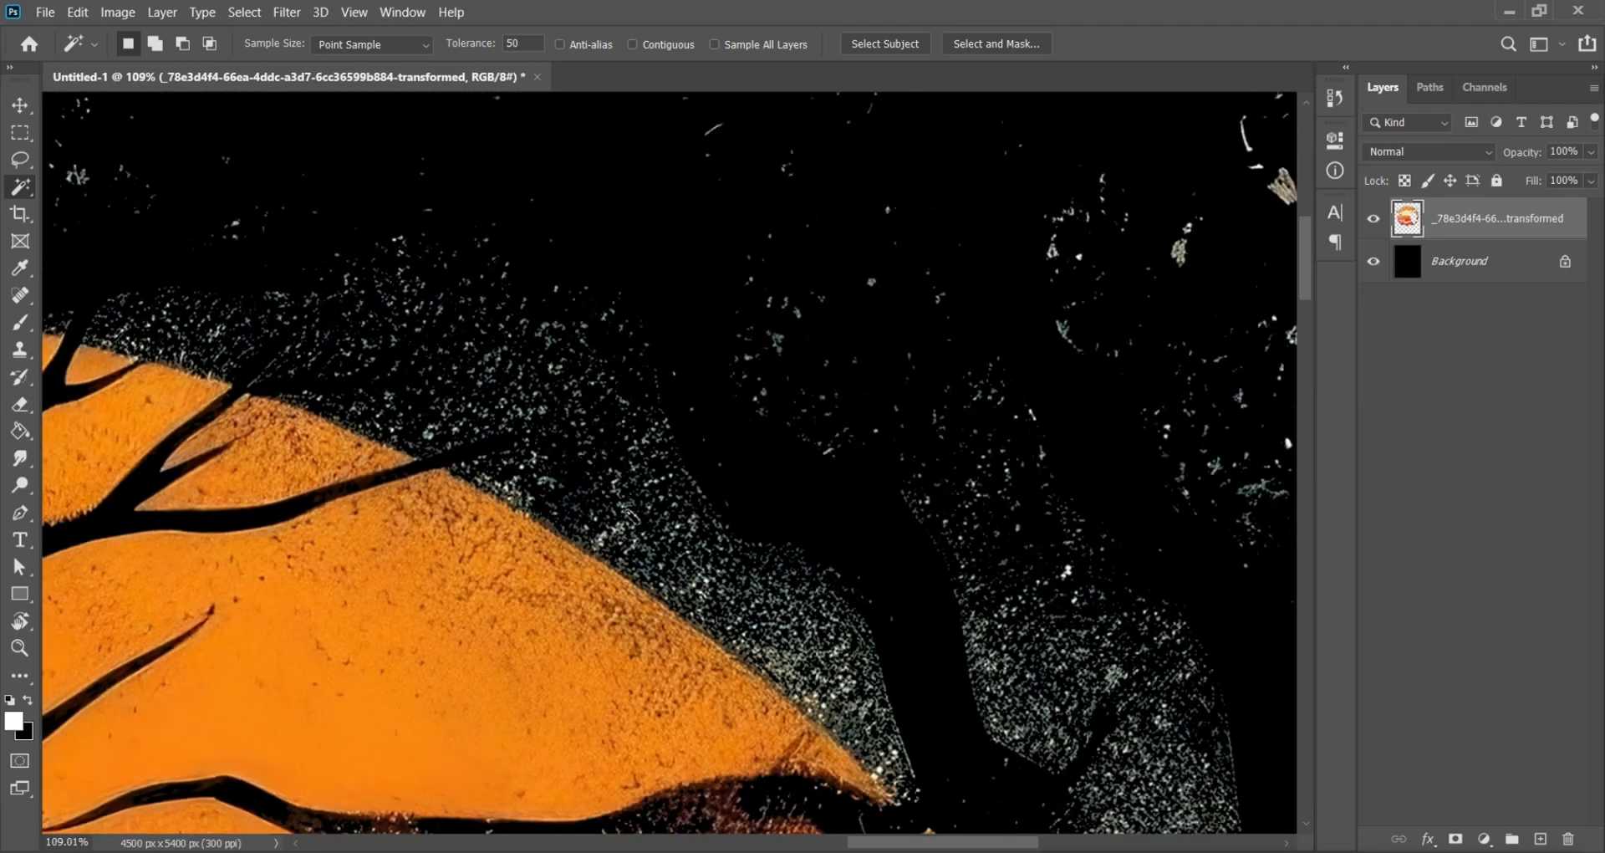
scroll(623, 511, down, 4)
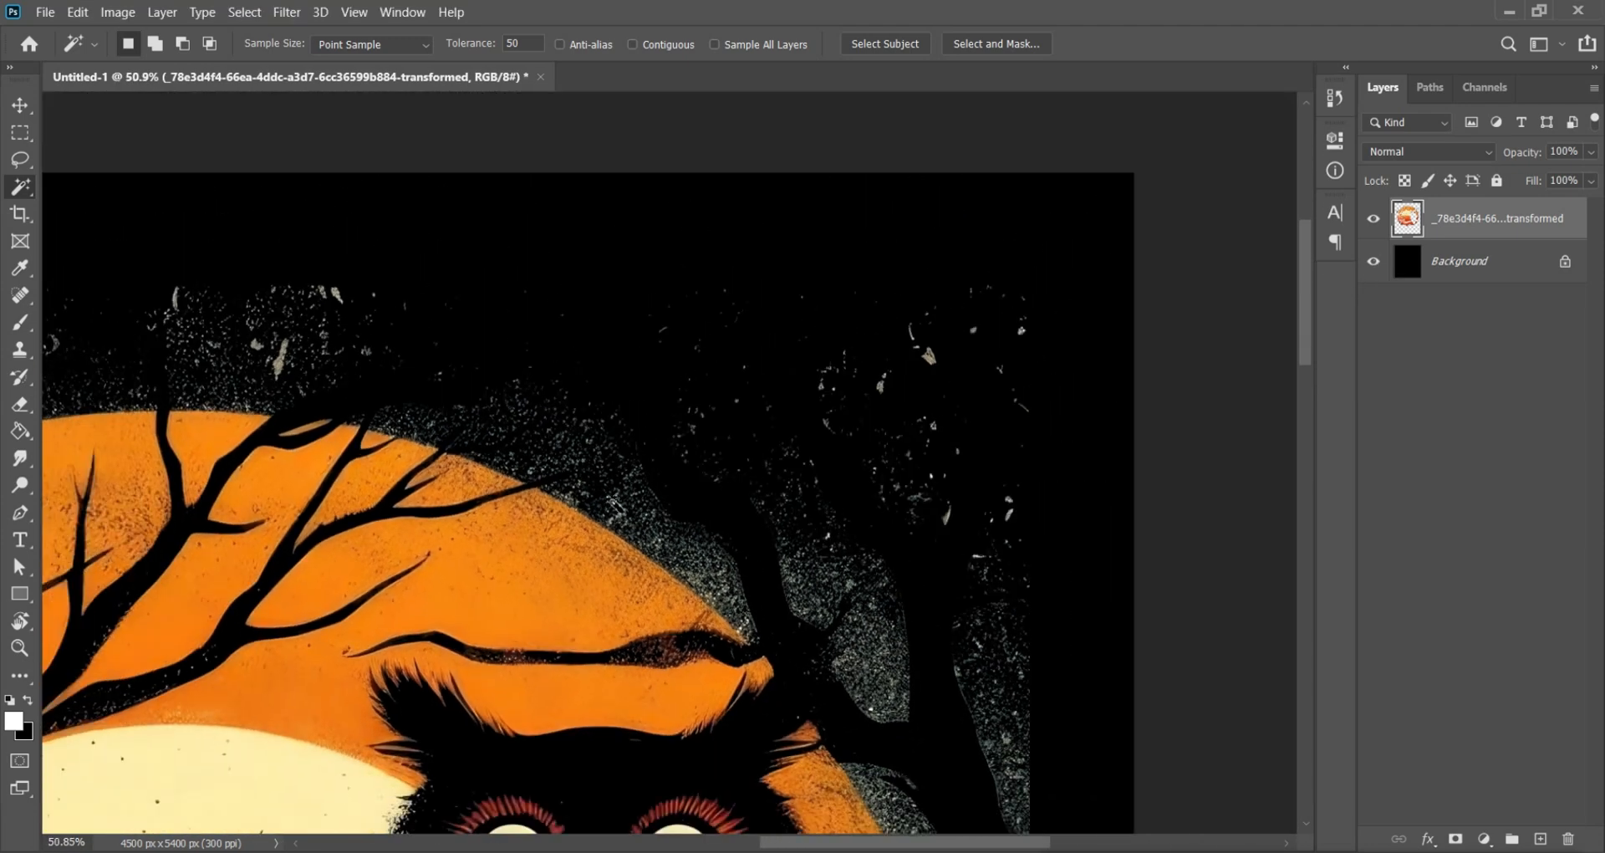
scroll(792, 311, down, 3)
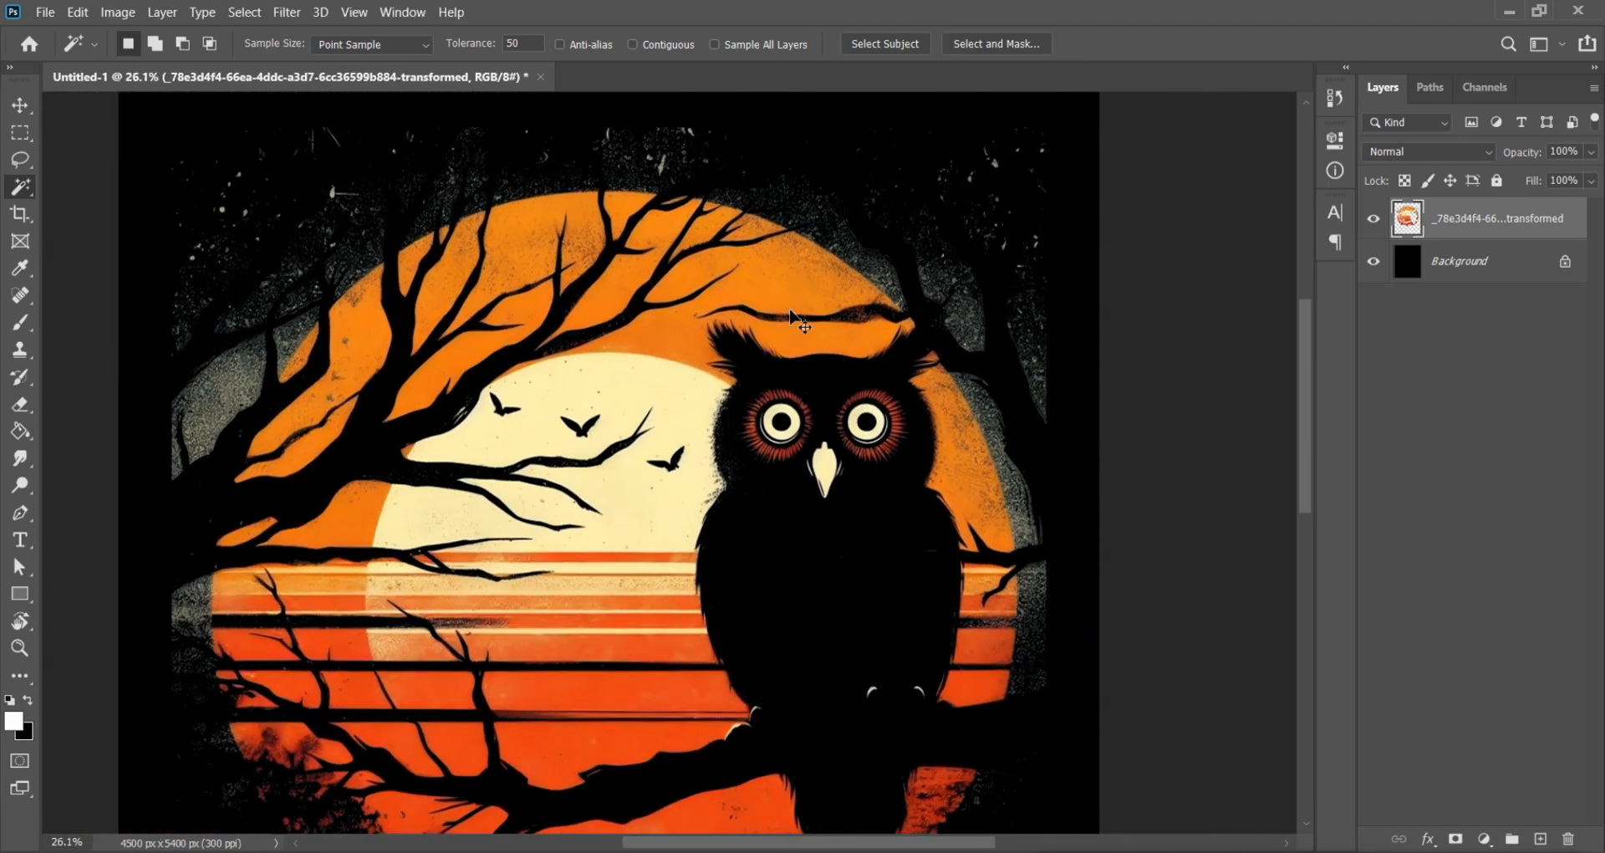
click(791, 312)
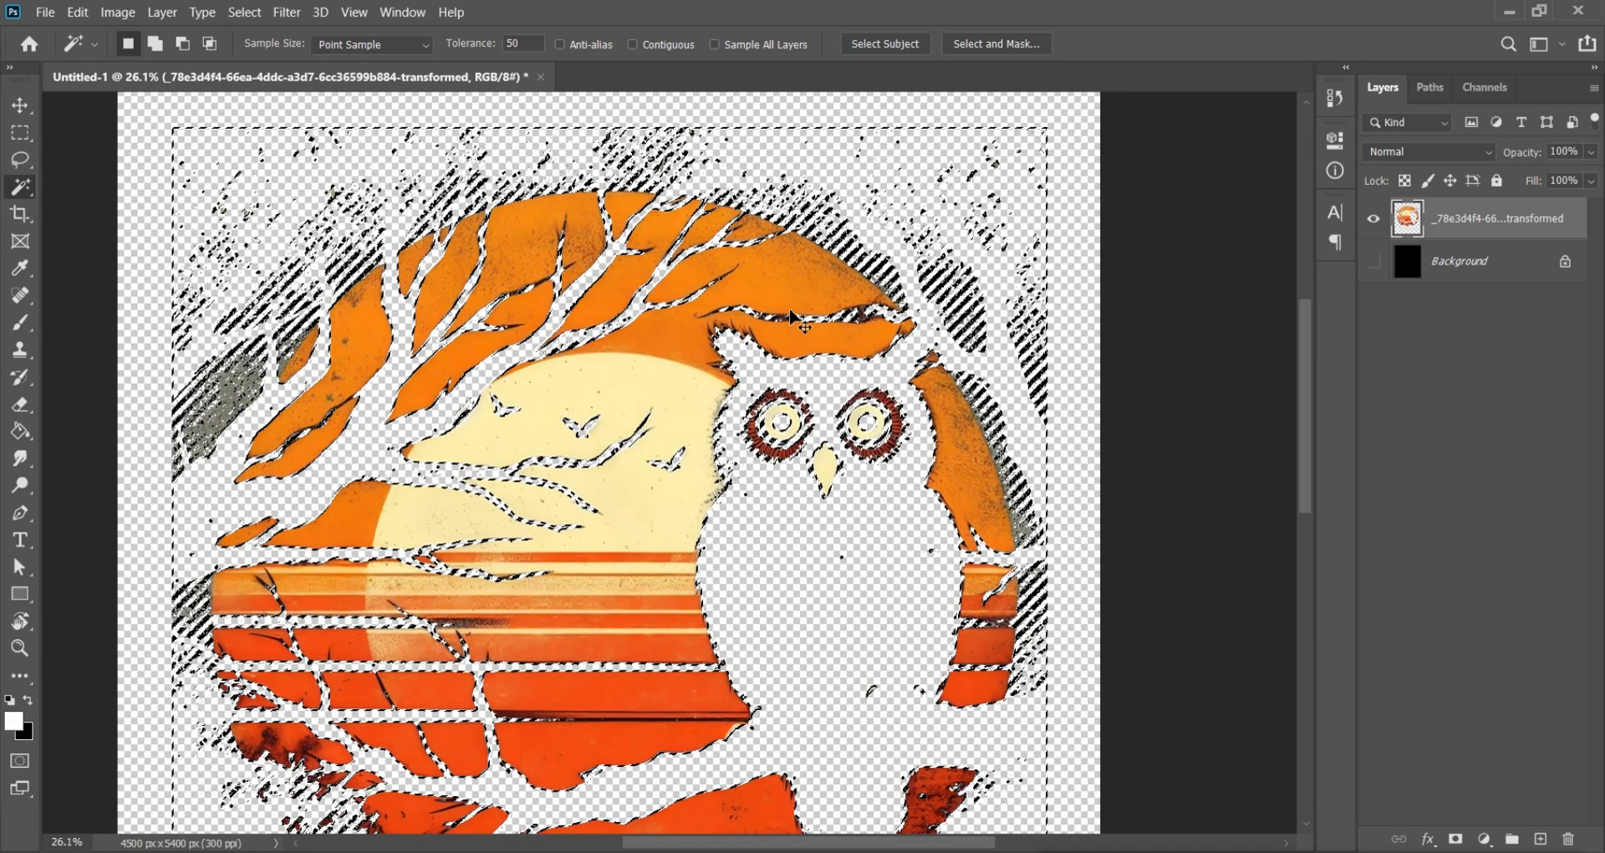
key(ctrl+d)
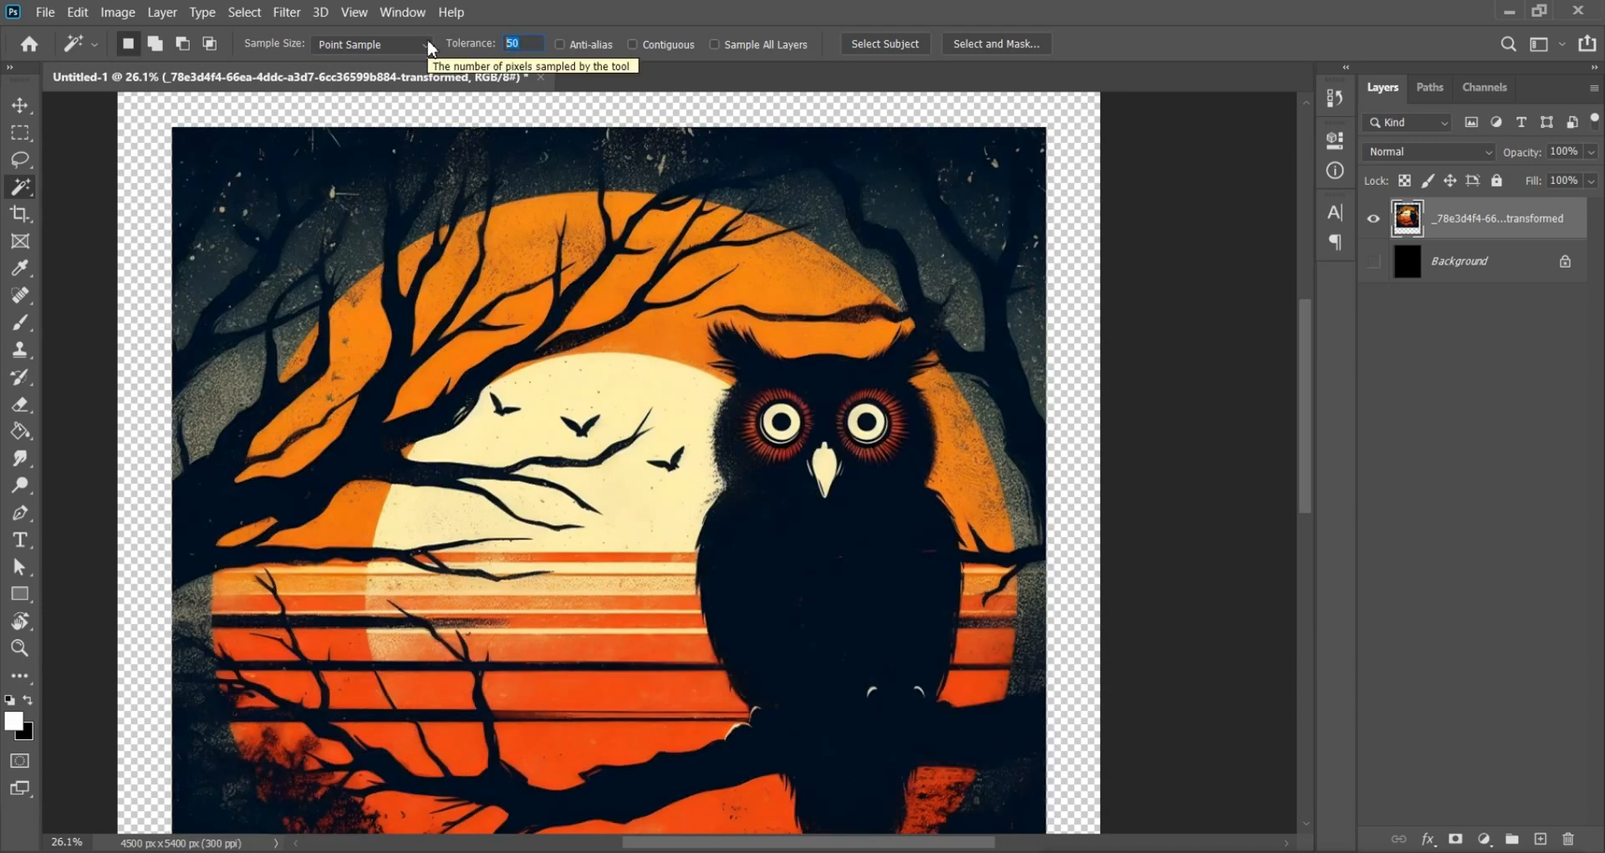
Step: Set the Magic Wand tolerance to 30, select the dark tones from the owl's body, delete them and clear the selection
text(30)
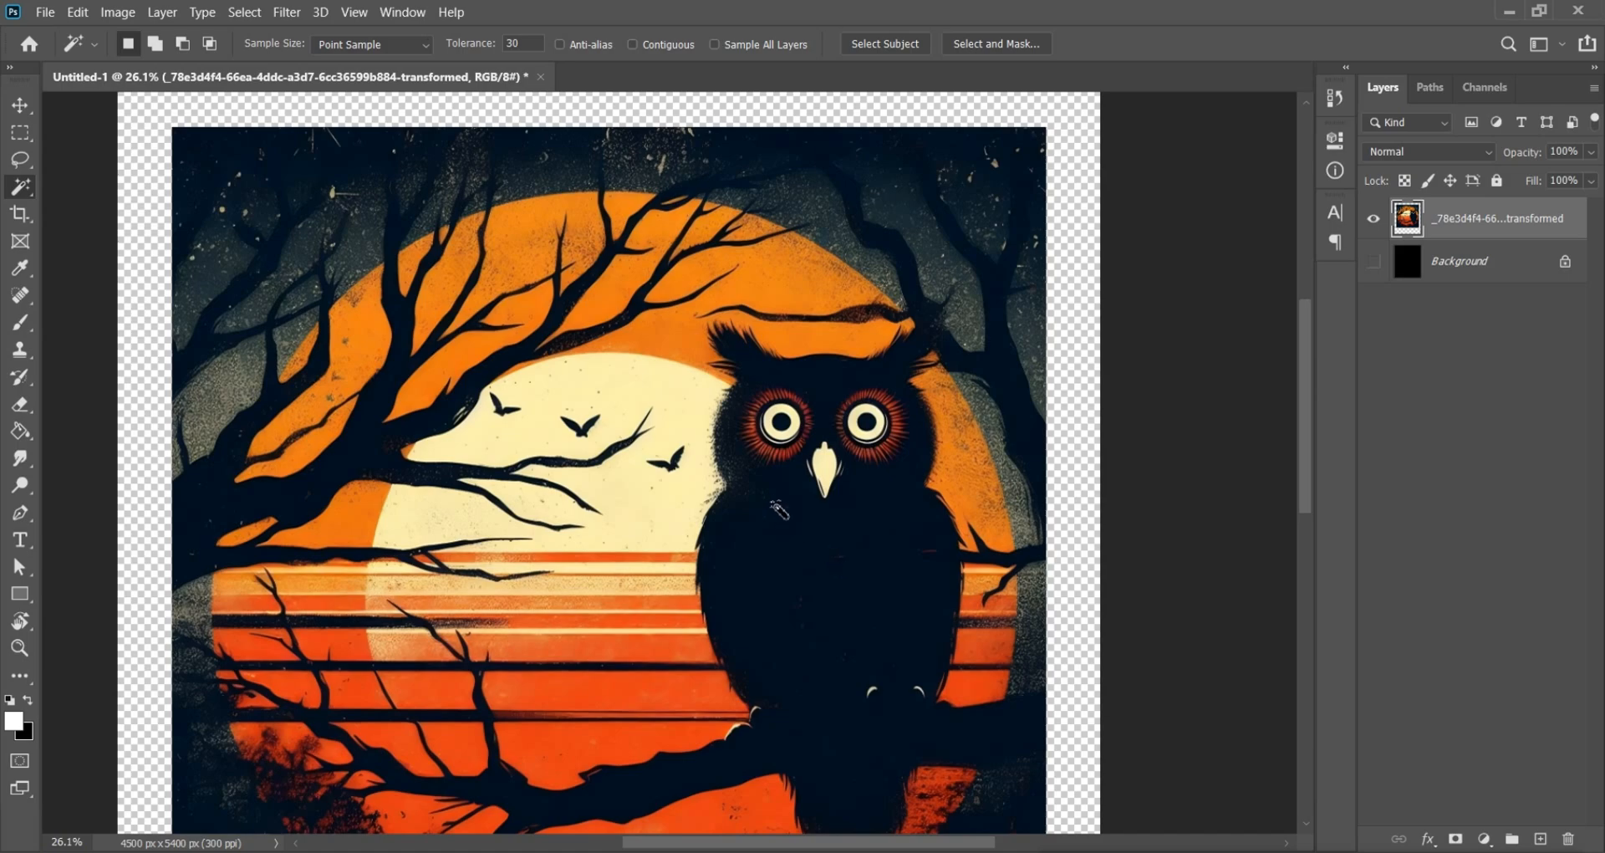
click(774, 500)
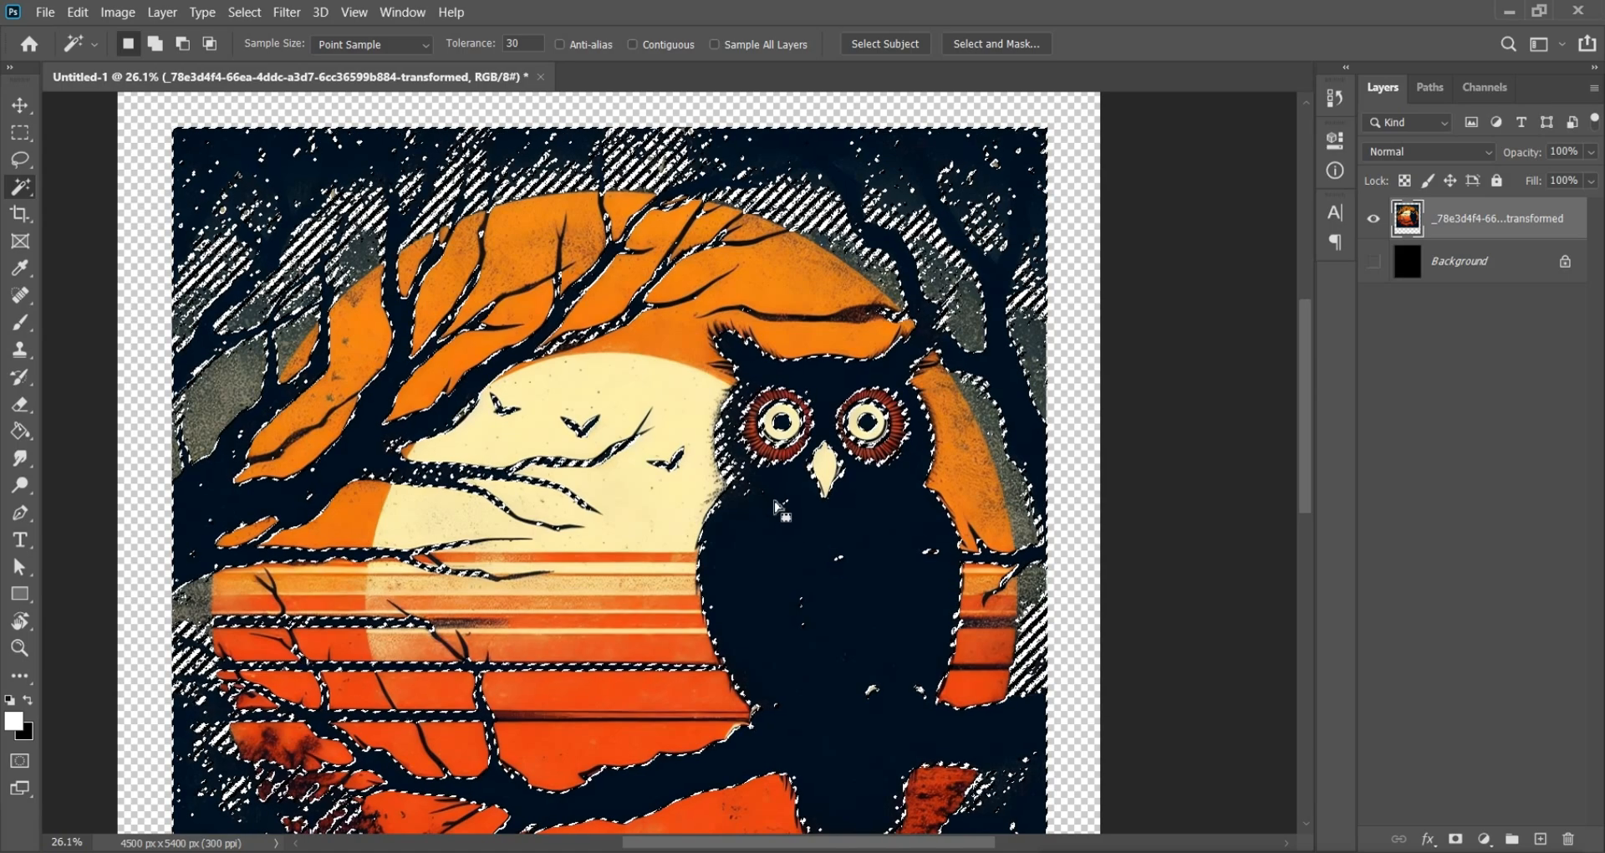
key(Delete)
key(ctrl+d)
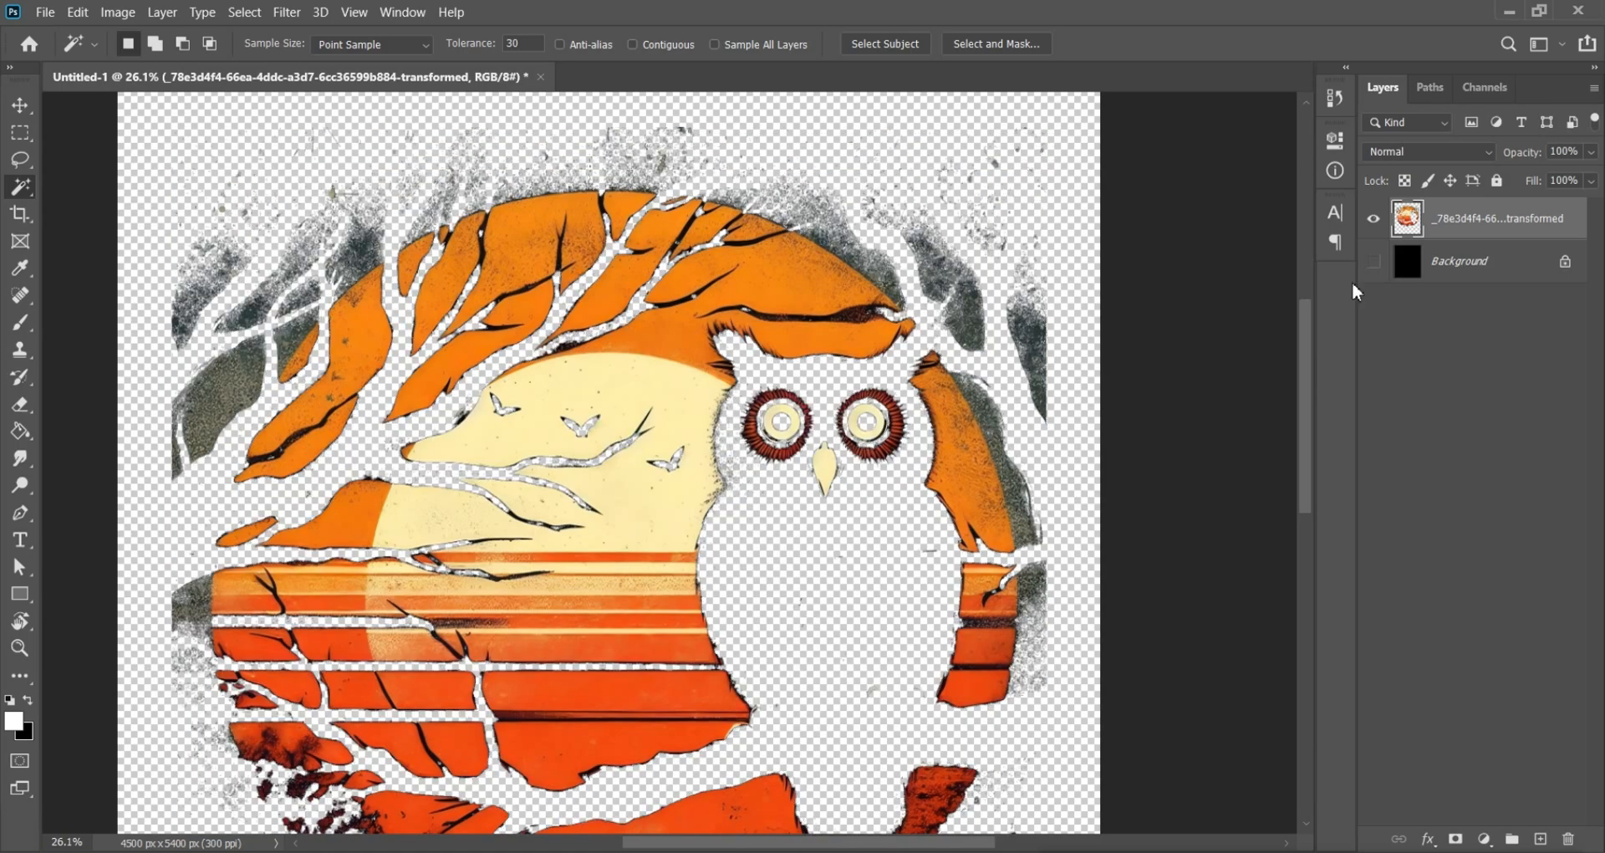
Step: Inspect the leftover dark edges and speckles around the owl with the black Background layer shown and hidden
scroll(1041, 263, up, 5)
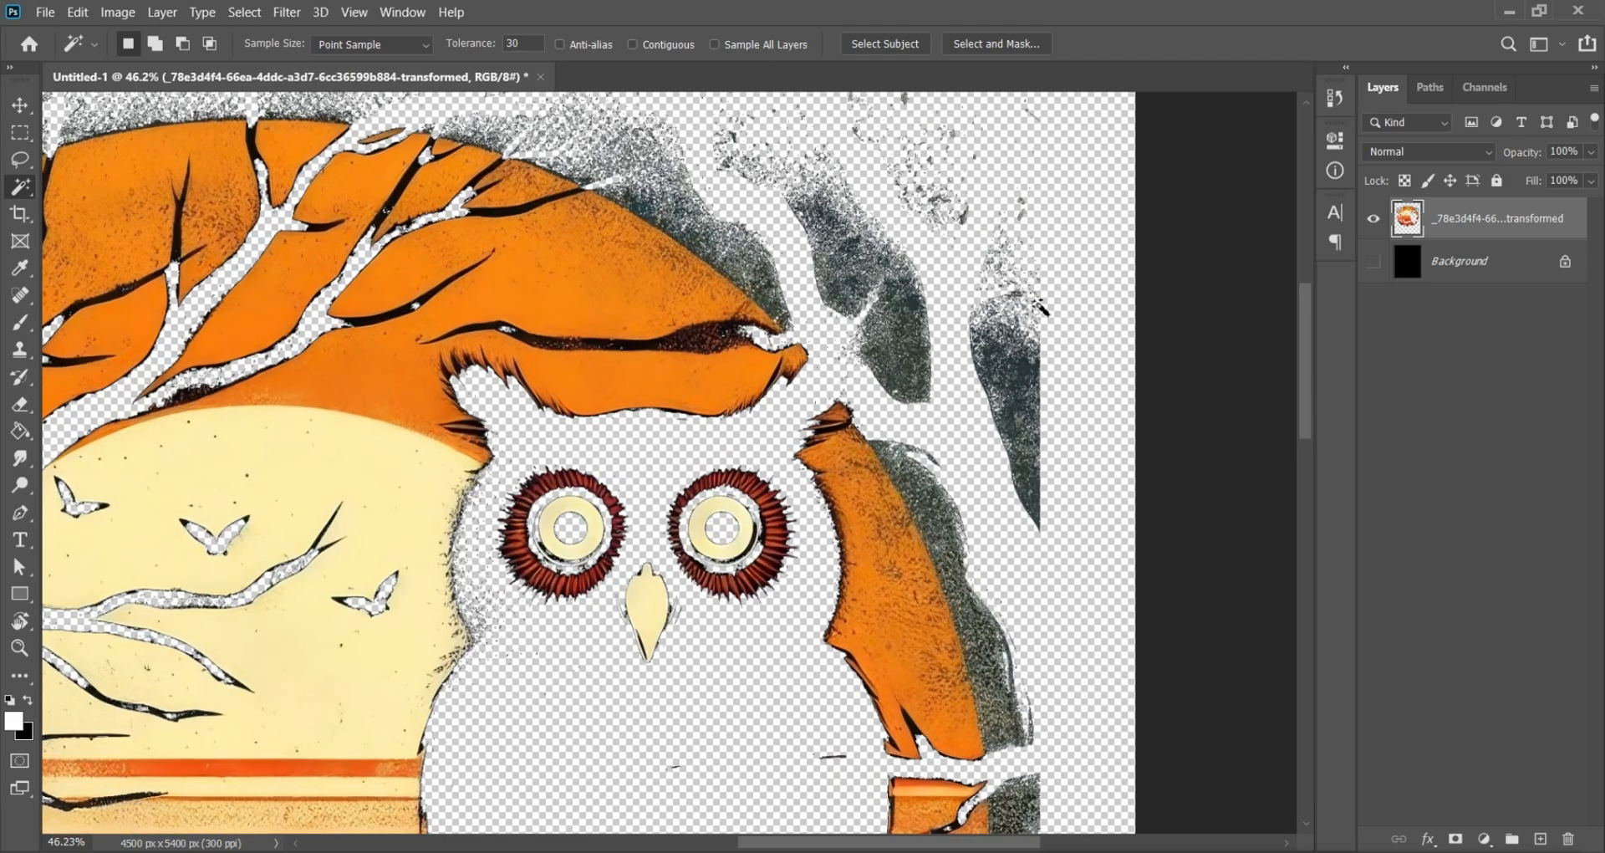
scroll(1055, 395, down, 3)
scroll(1006, 462, down, 2)
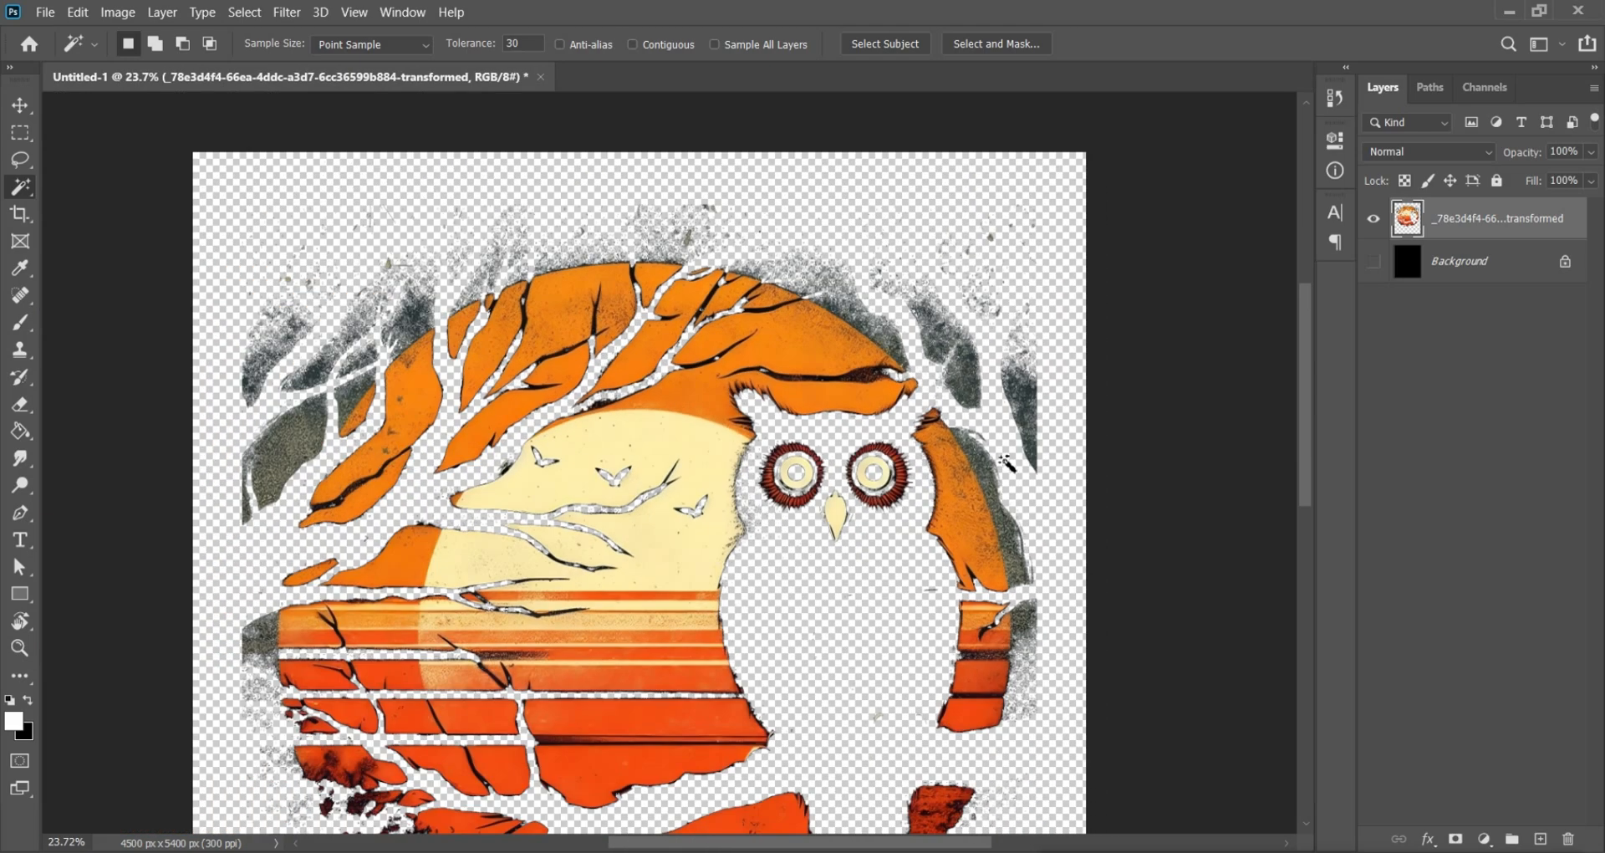
scroll(964, 706, up, 10)
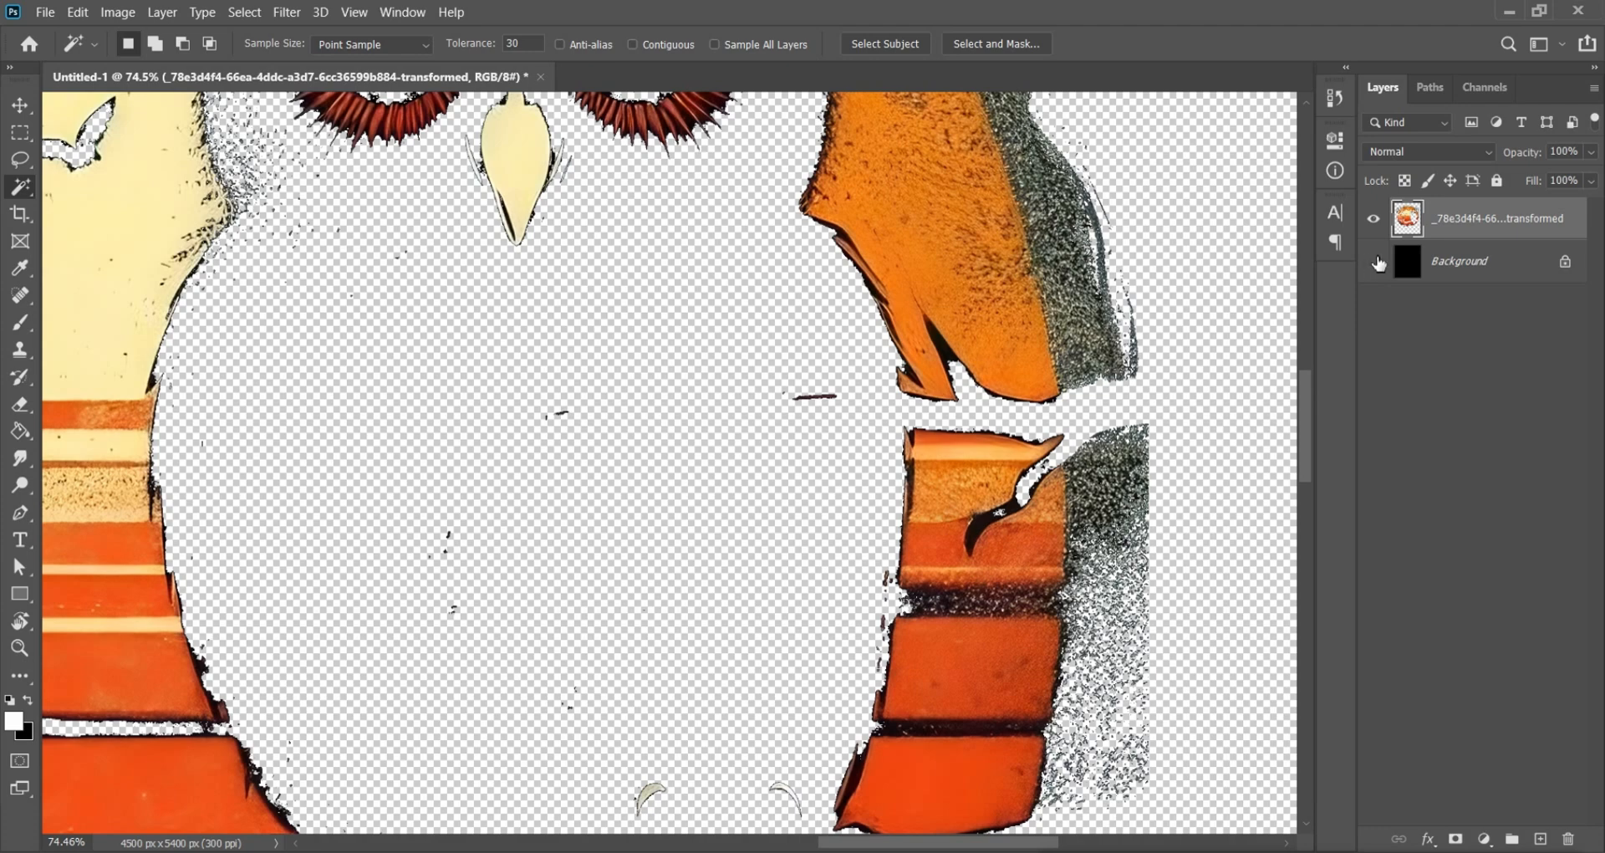
click(1374, 262)
scroll(917, 524, down, 8)
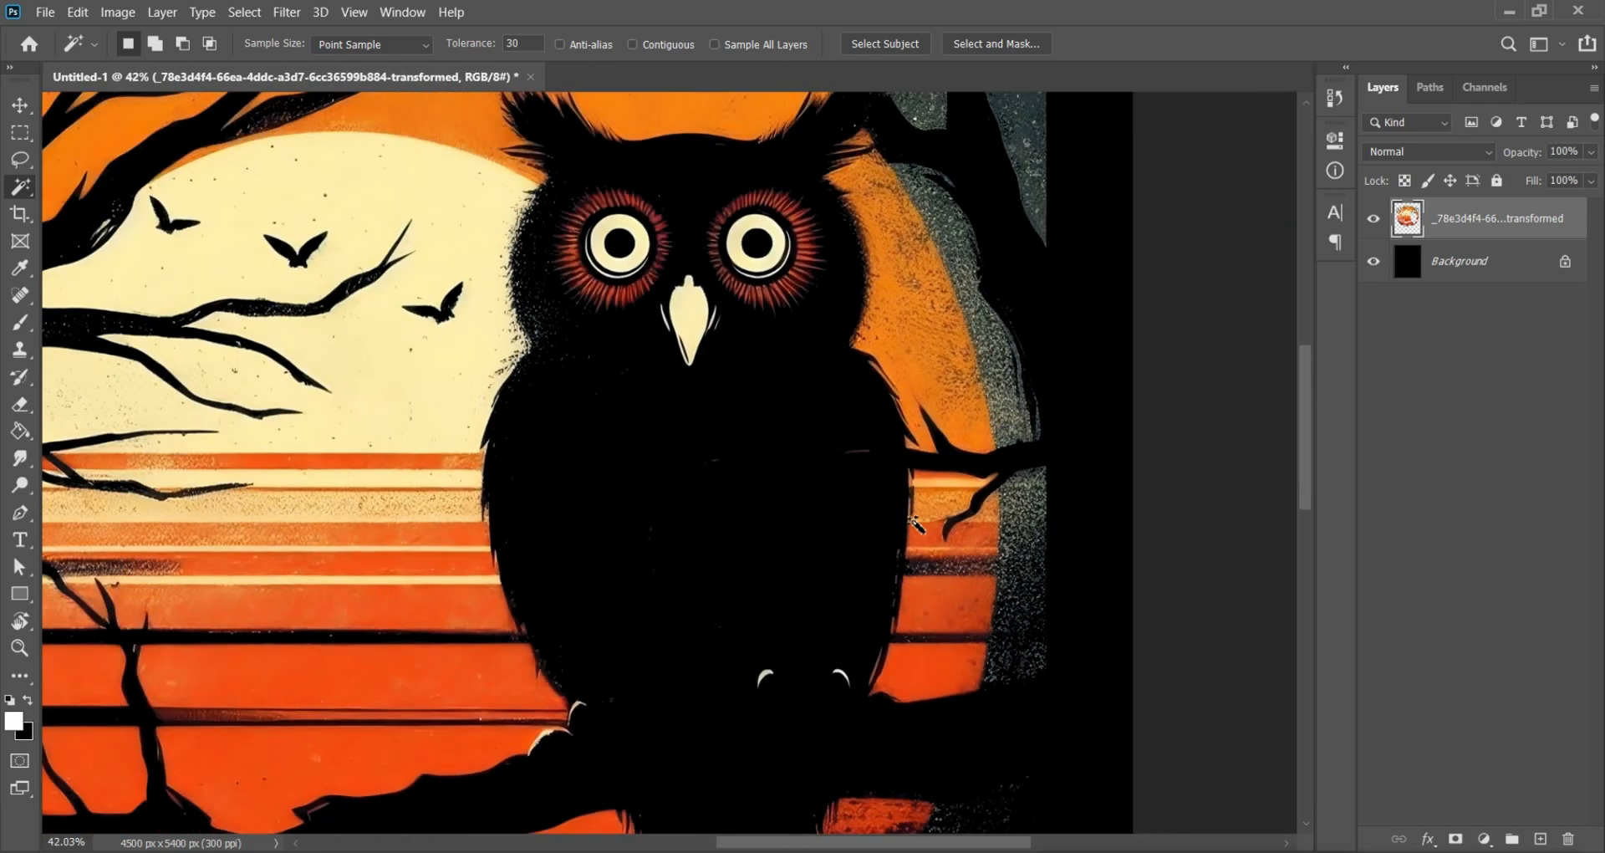
scroll(917, 525, up, 6)
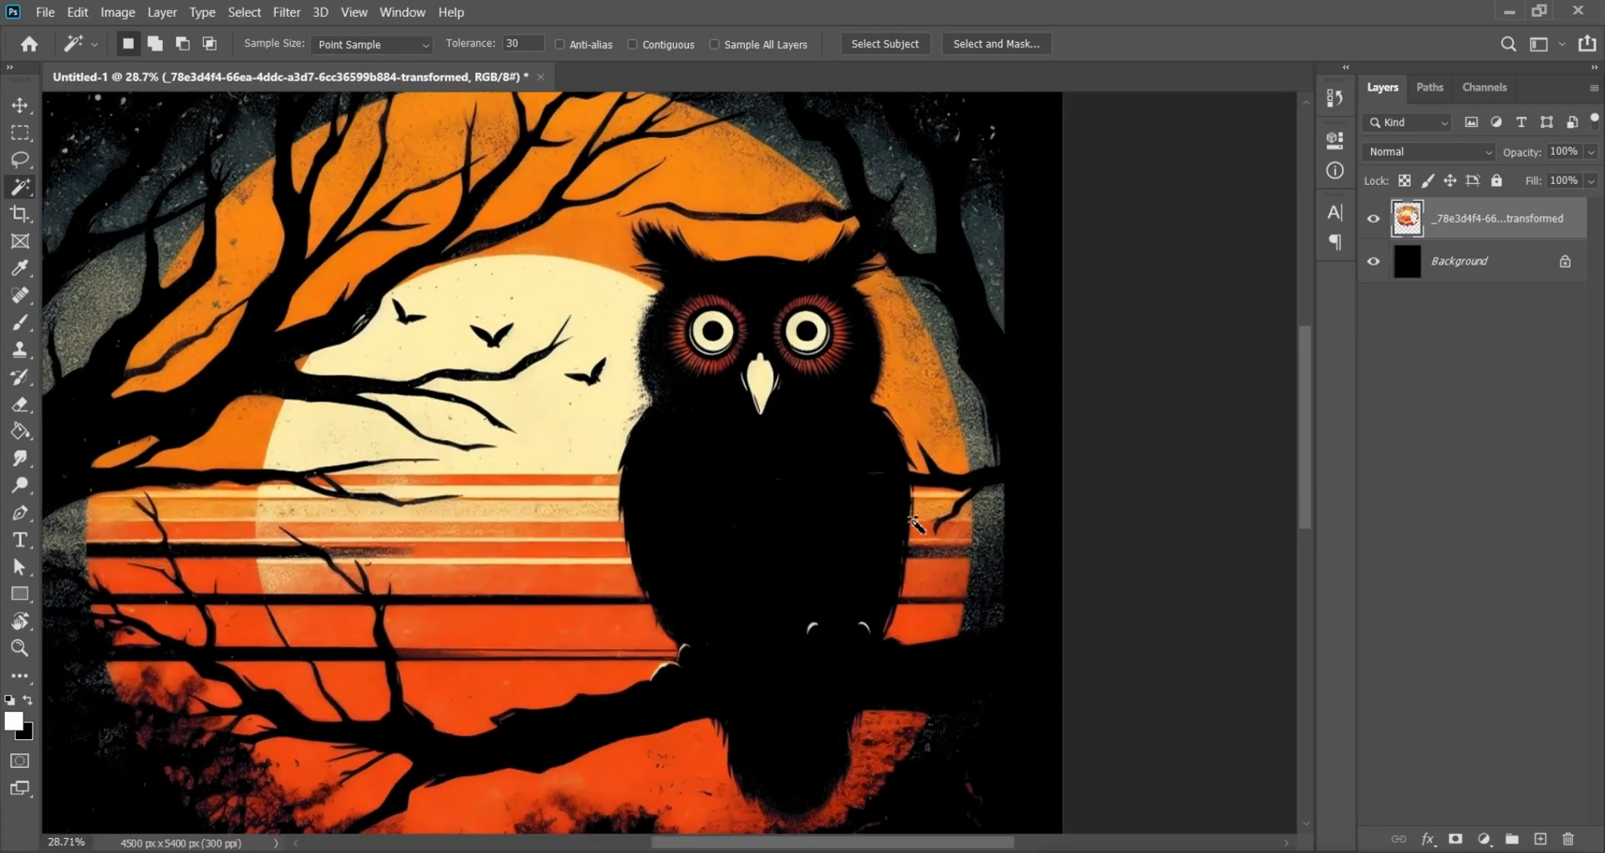
scroll(917, 524, up, 3)
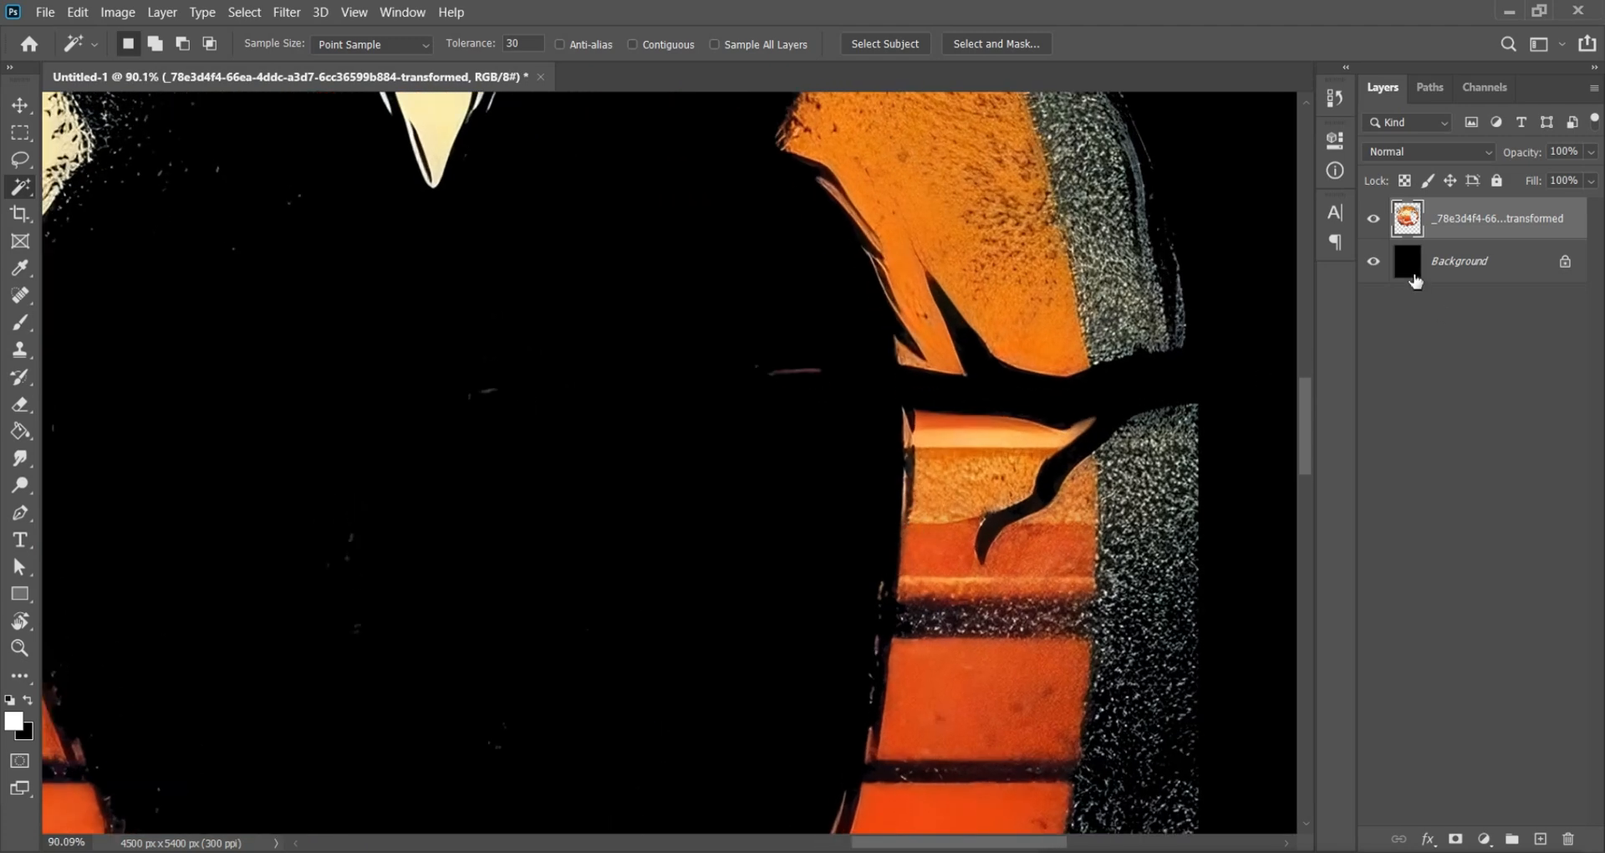
click(1374, 261)
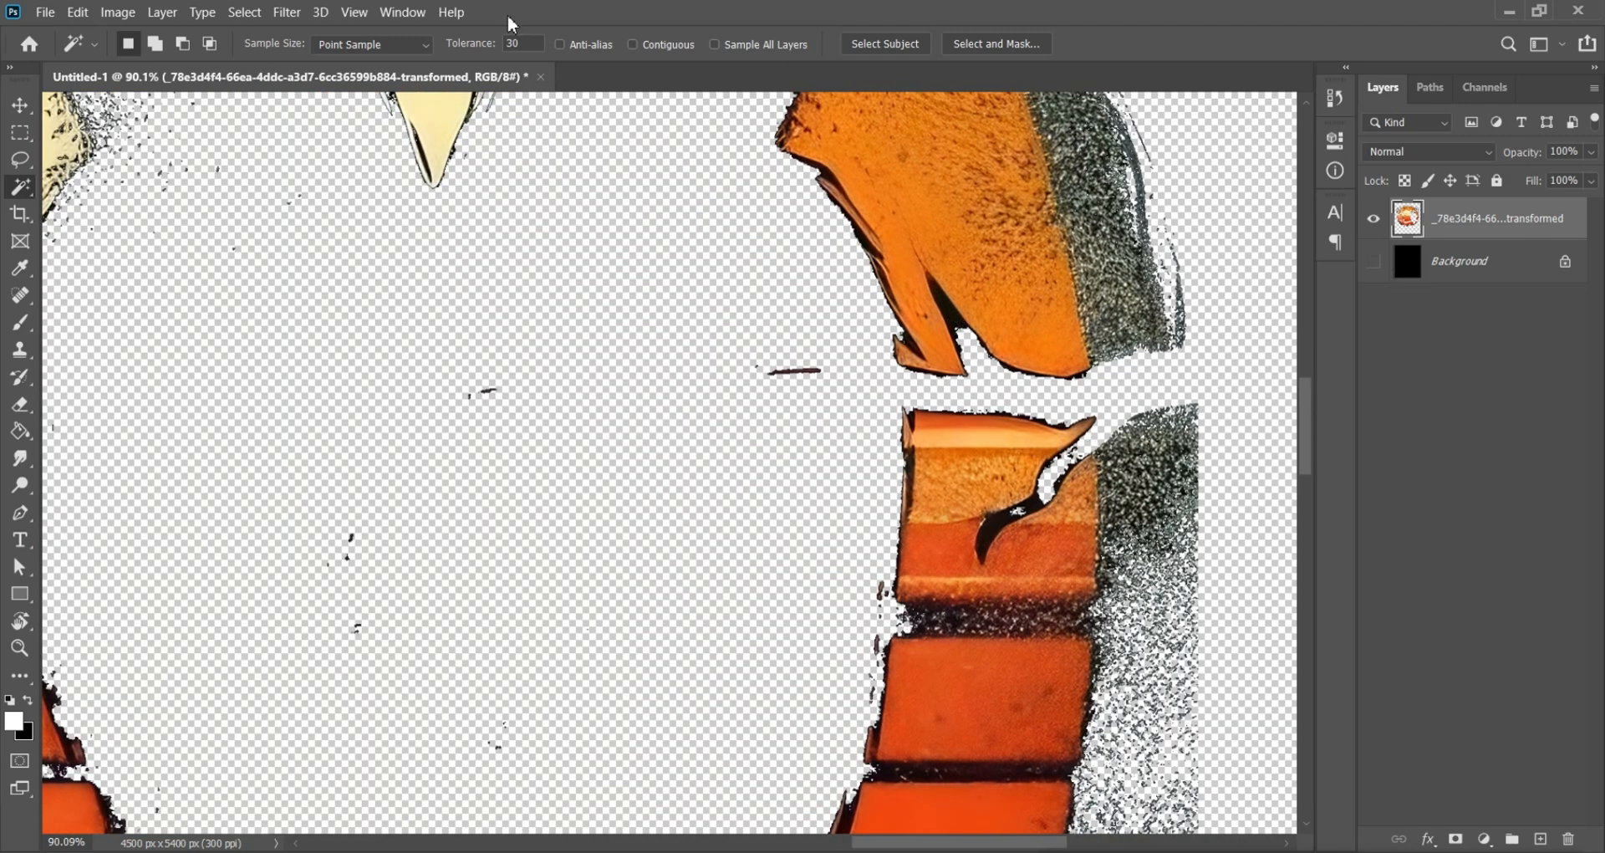
Step: Select the remaining dark fringe pixels beside the owl with the Magic Wand, delete them and clear the selection
click(962, 330)
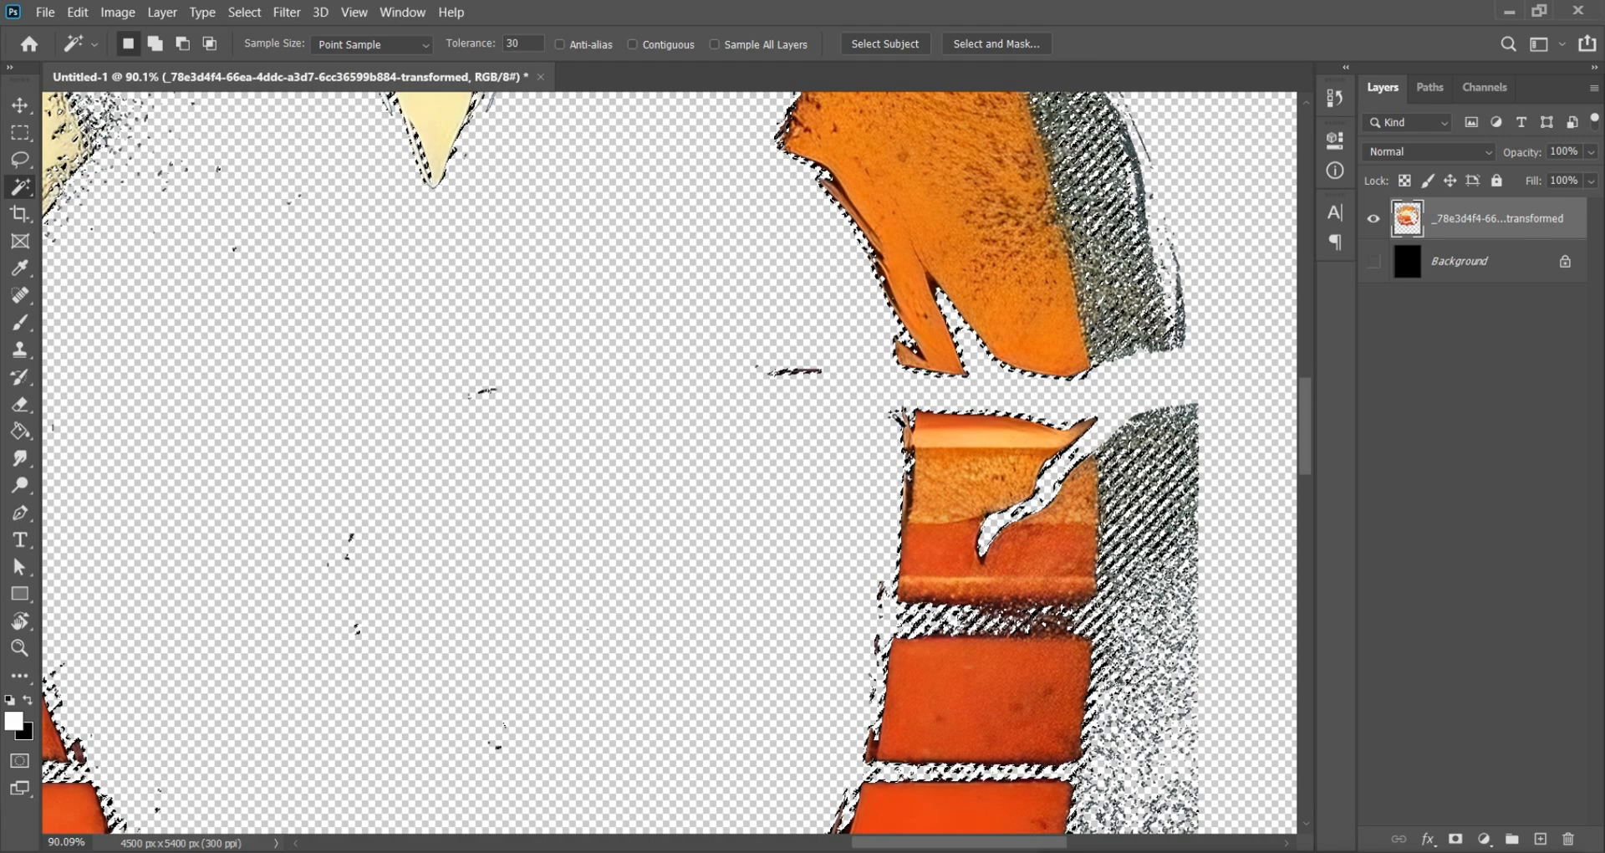
key(Delete)
key(ctrl+d)
Step: Compare the whole cutout on the black Background layer and on transparency by toggling the layer's visibility
scroll(892, 409, down, 6)
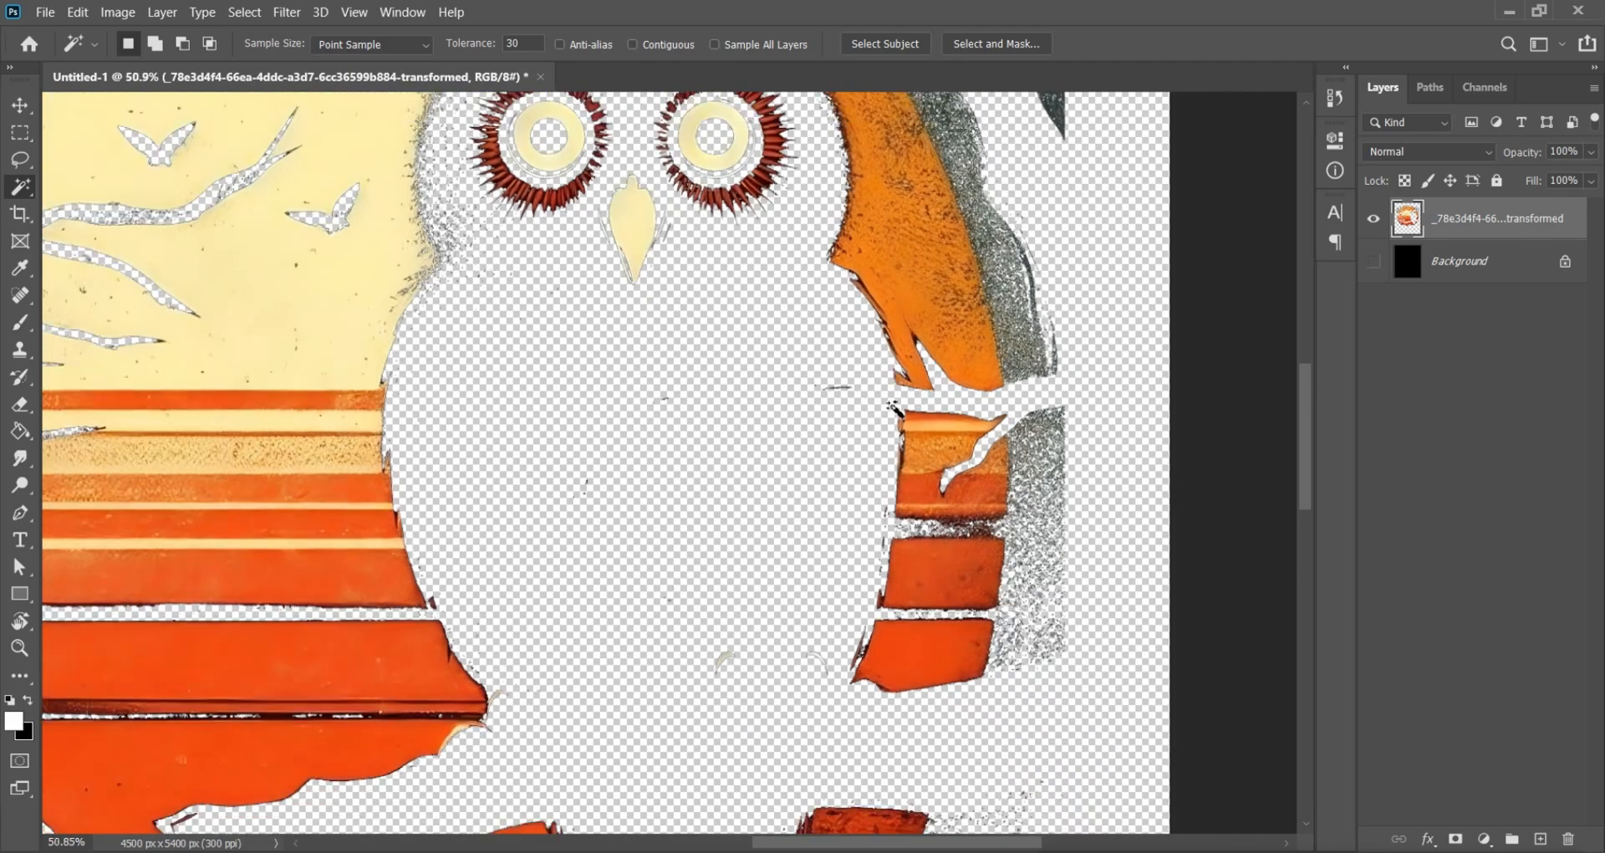
scroll(893, 408, down, 2)
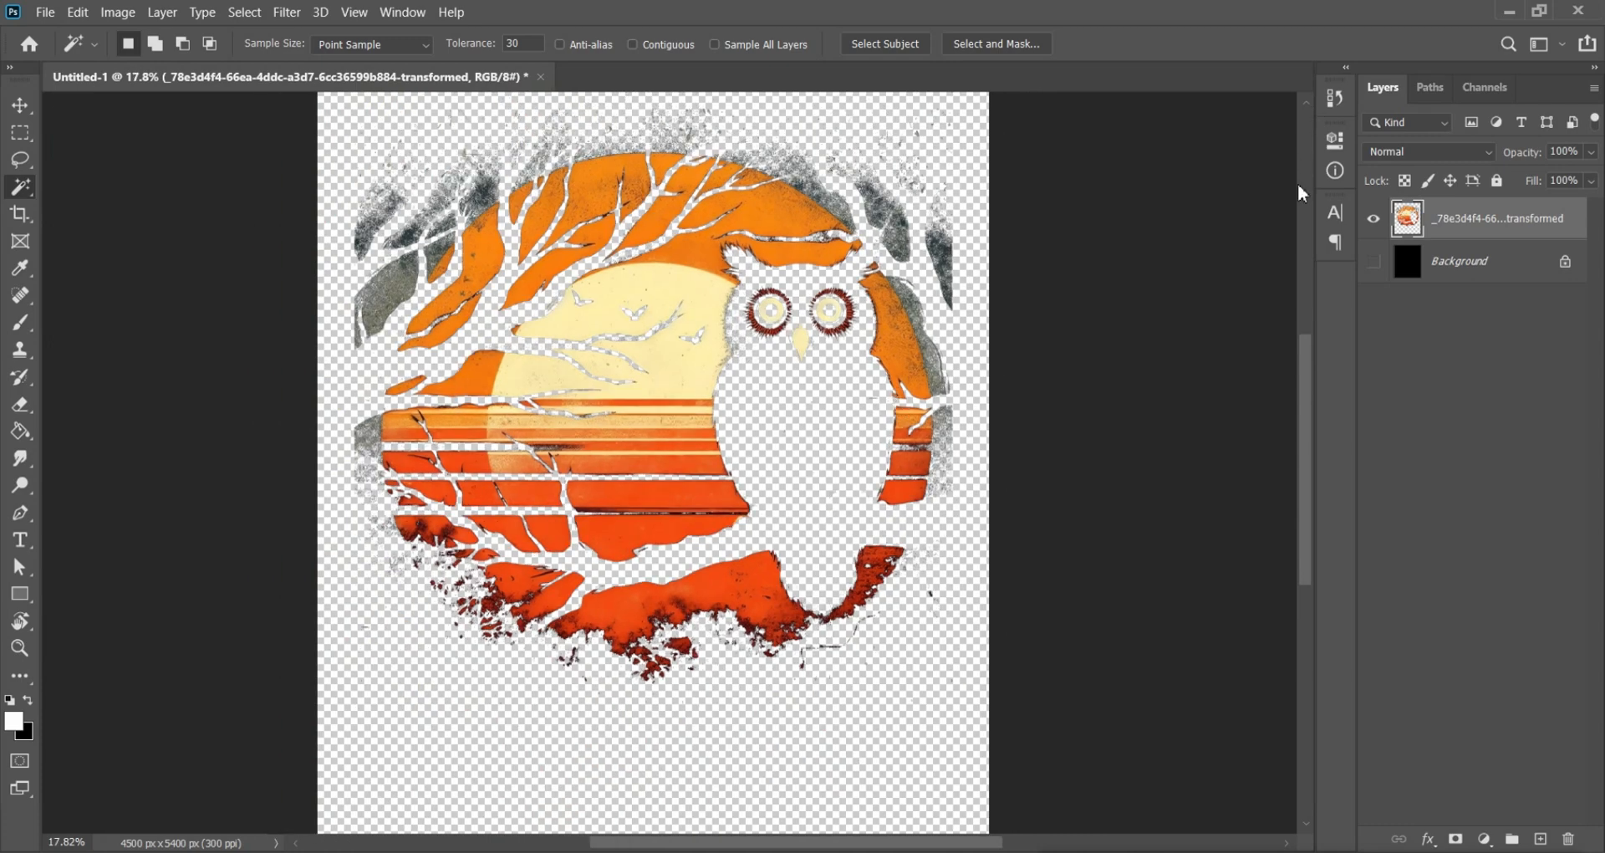
click(1373, 263)
drag(975, 318, 1049, 411)
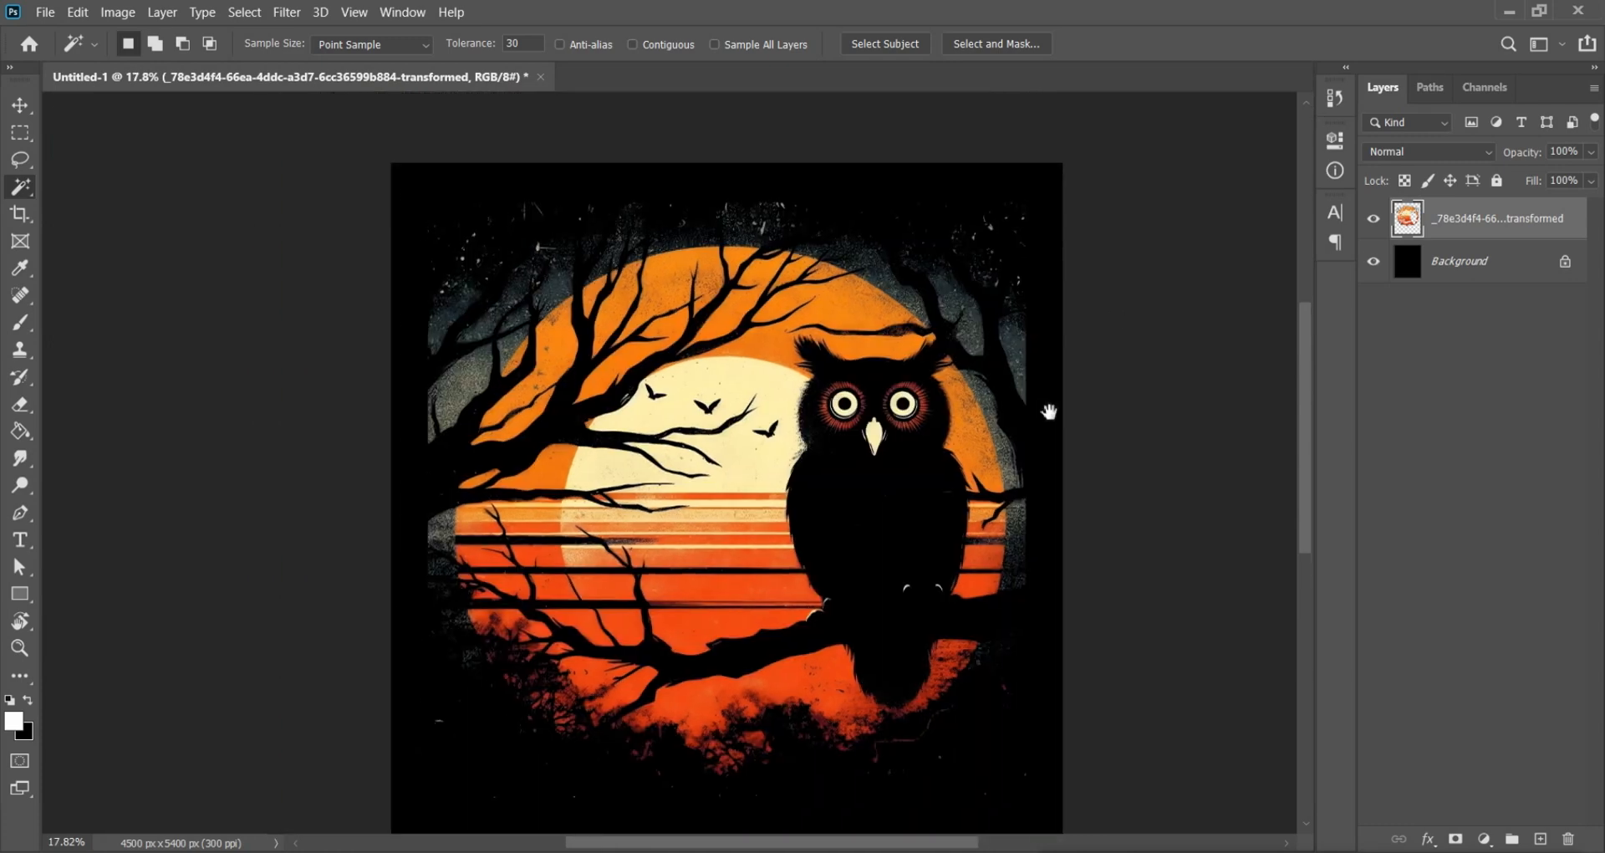
click(1377, 261)
click(1377, 261)
click(1377, 261)
scroll(985, 314, up, 2)
Step: Select the entire canvas, align the owl artwork to its horizontal center with the Move tool, and clear the selection
key(v)
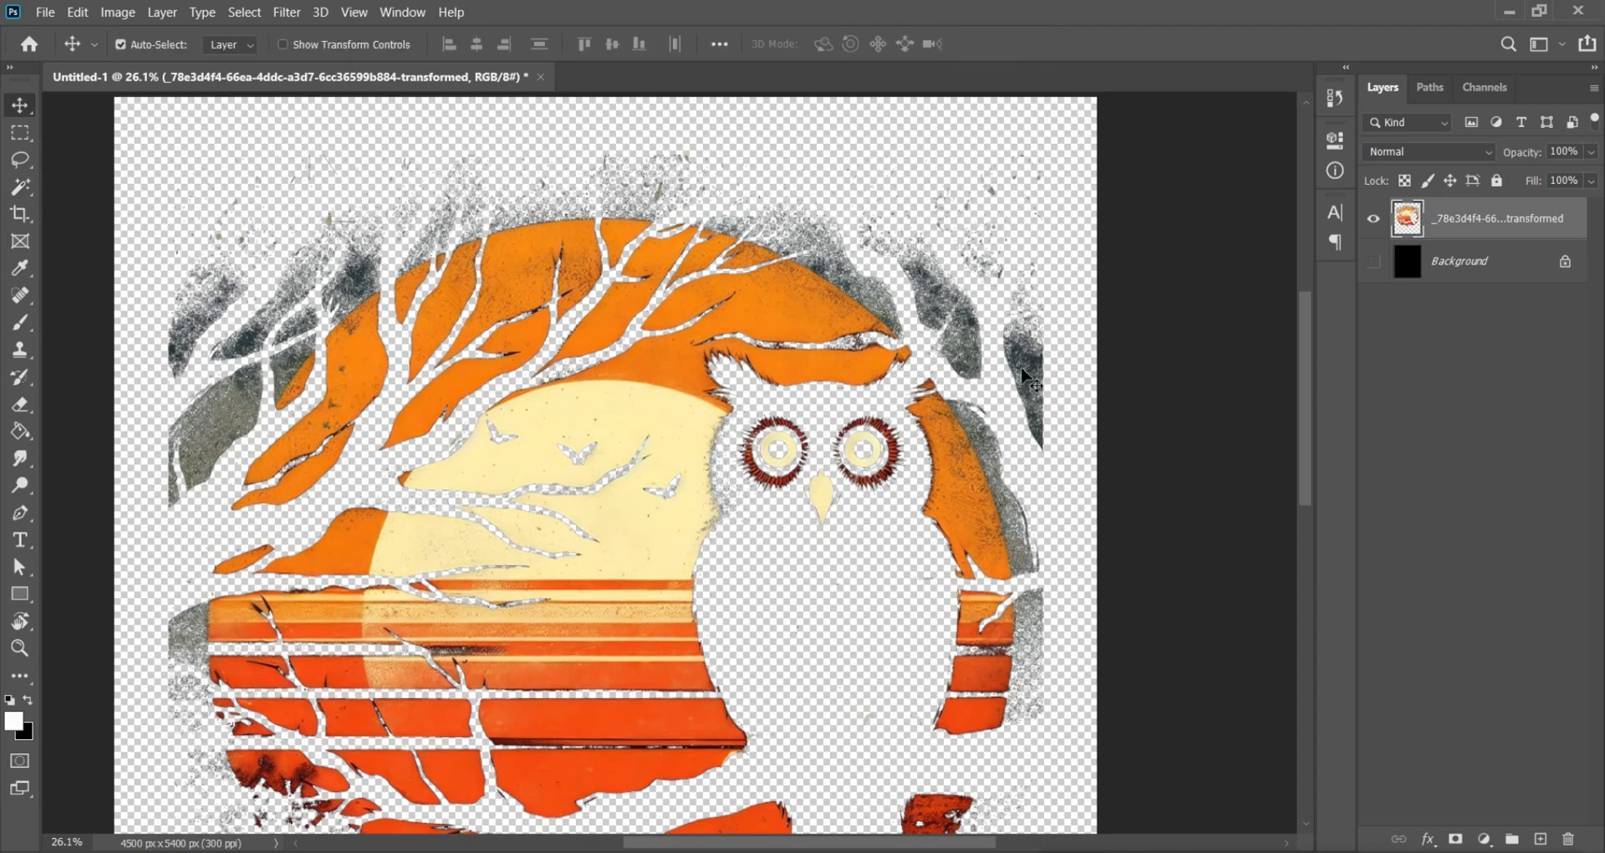
scroll(993, 366, up, 2)
scroll(993, 366, up, 1)
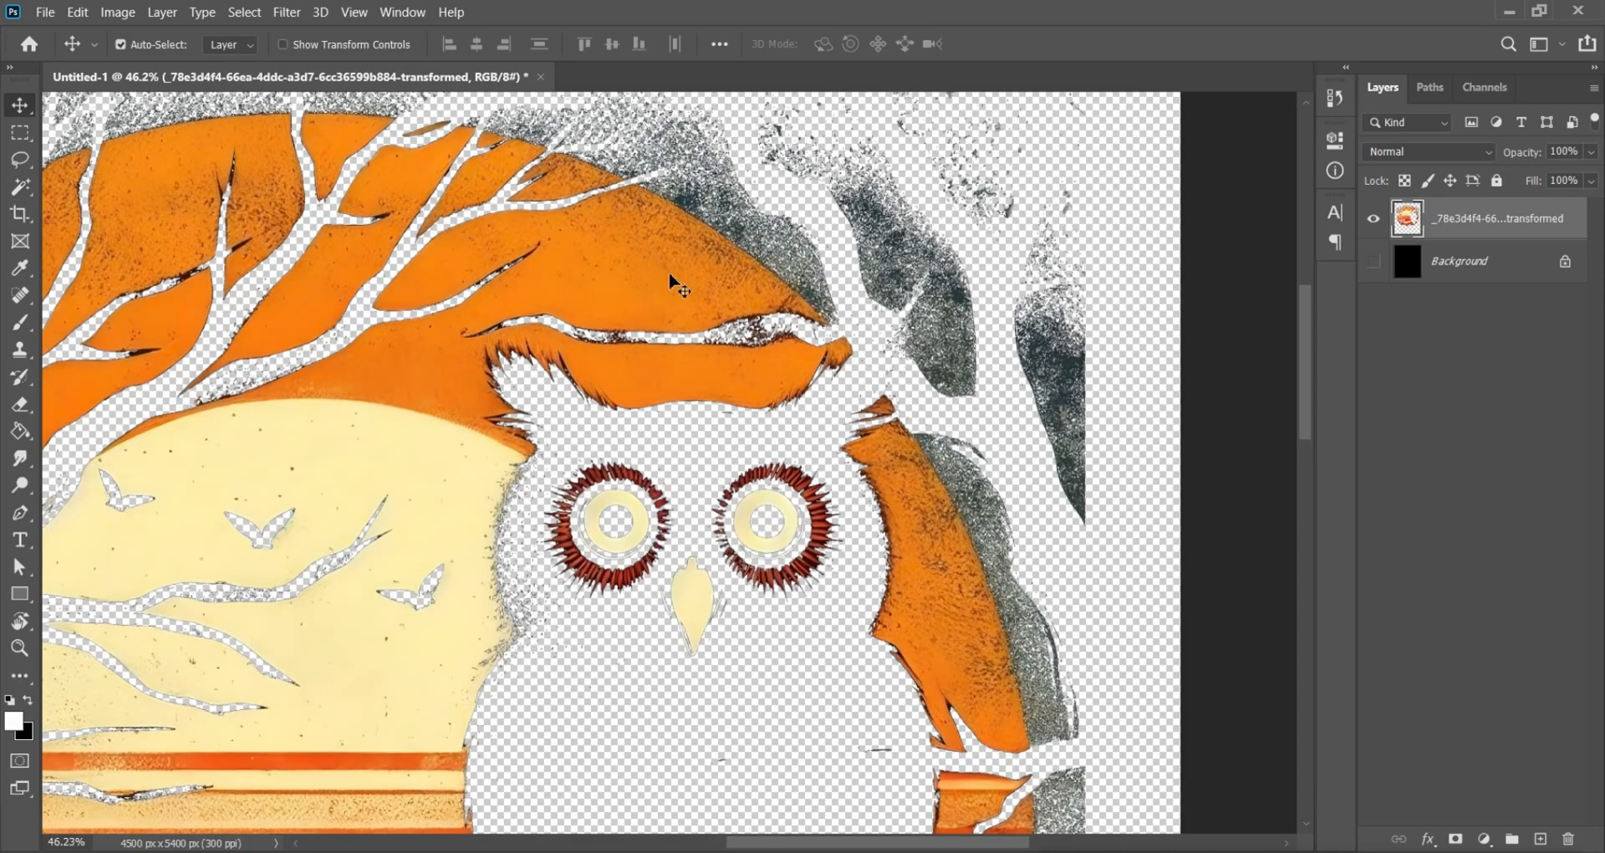
scroll(669, 273, down, 4)
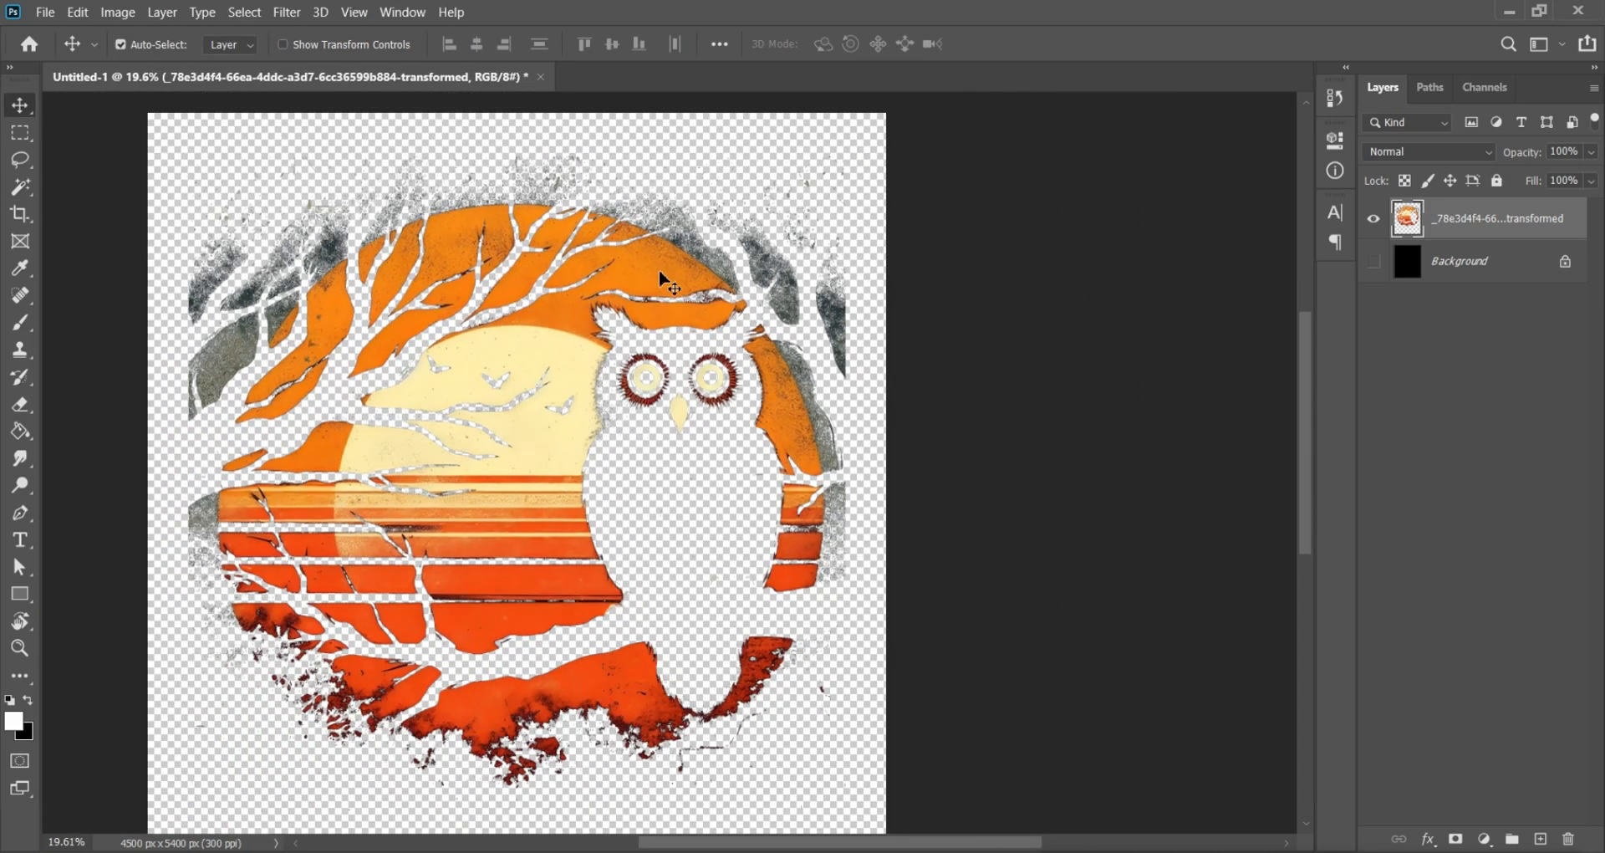
click(1373, 262)
click(1373, 262)
key(ctrl+a)
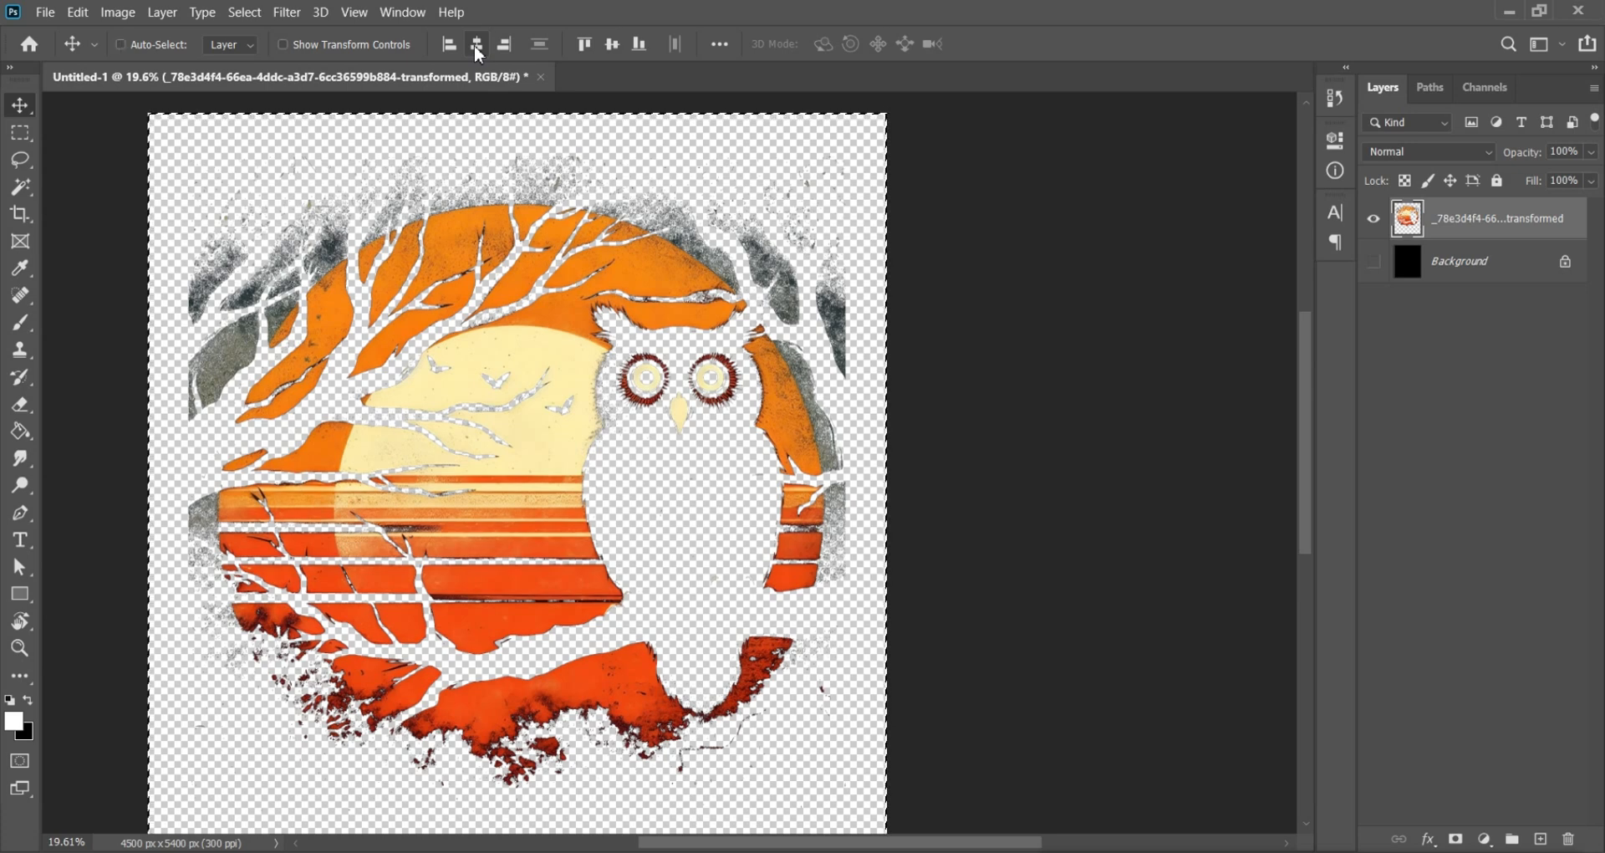
key(ctrl+d)
Step: Show the black Background layer and review the full owl design on the canvas
click(1374, 261)
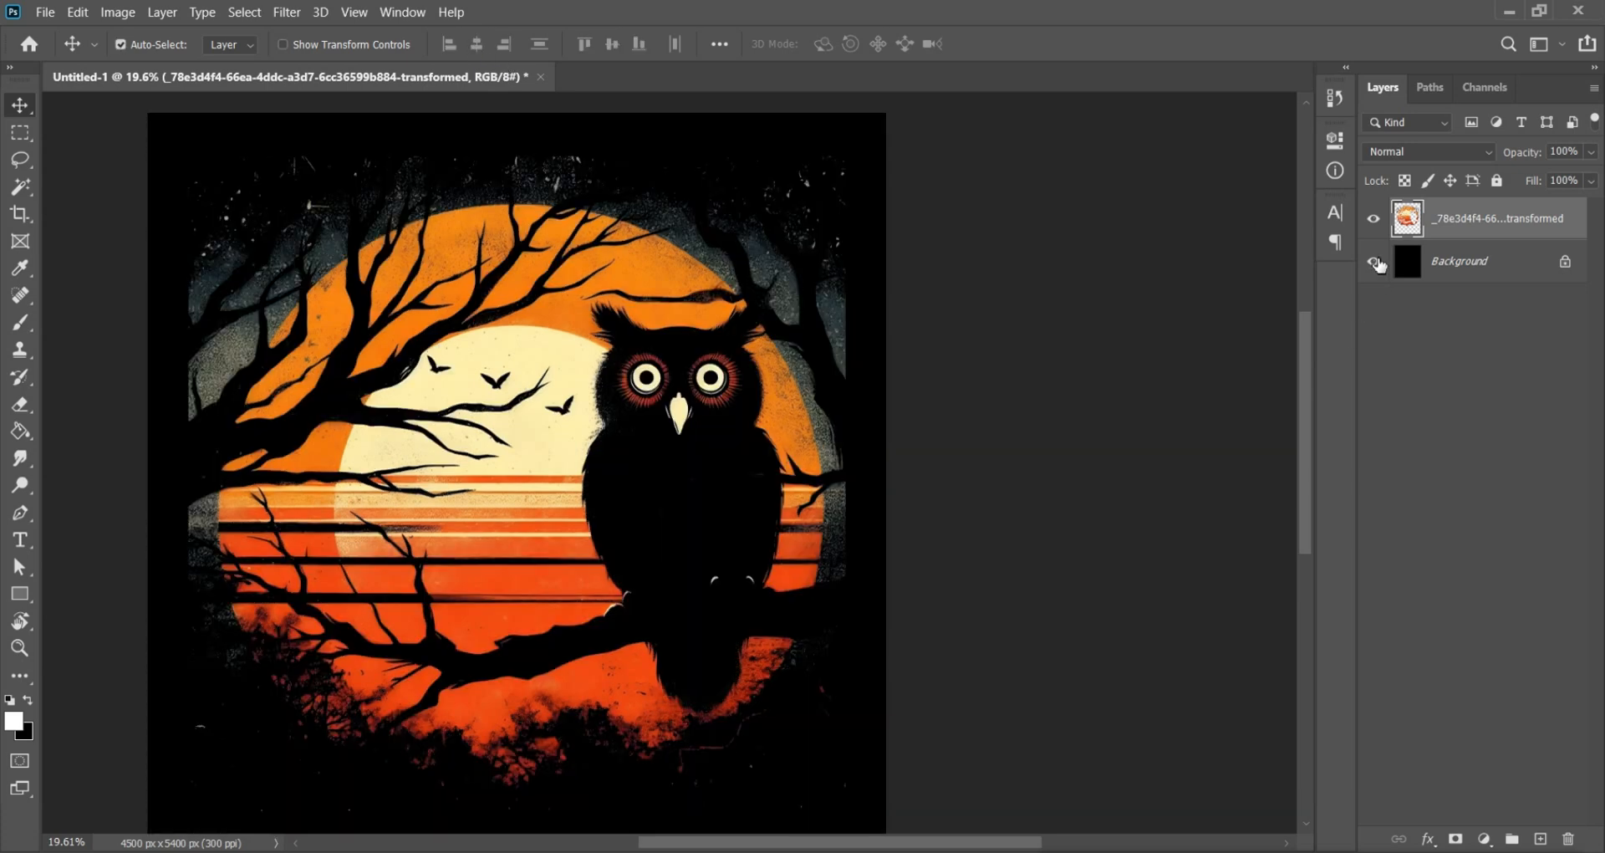
drag(888, 427, 1070, 368)
scroll(1068, 368, down, 3)
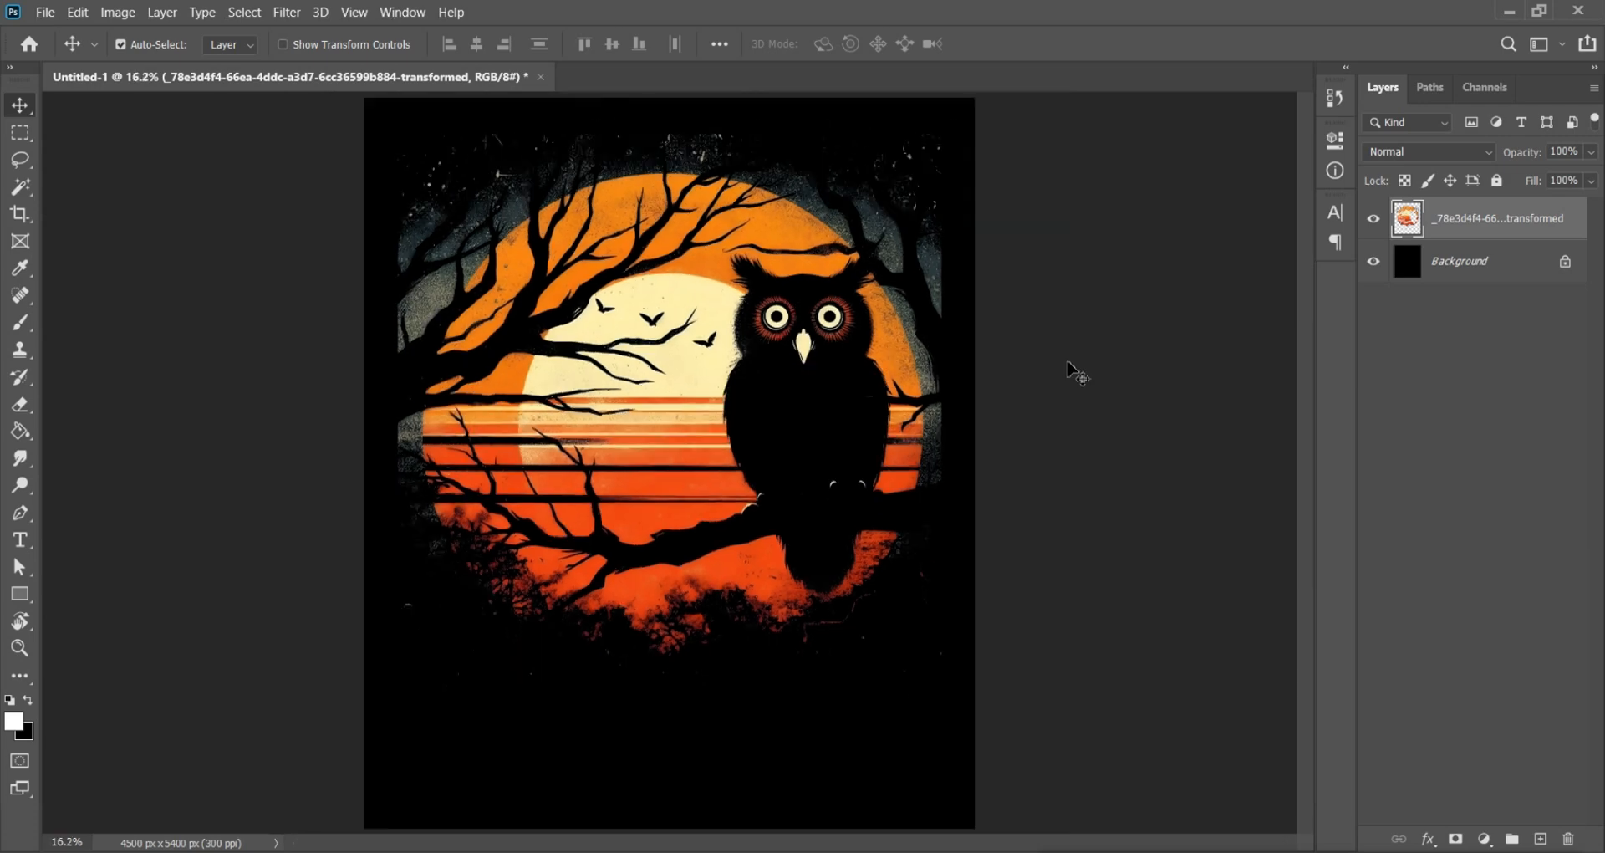
scroll(623, 698, up, 2)
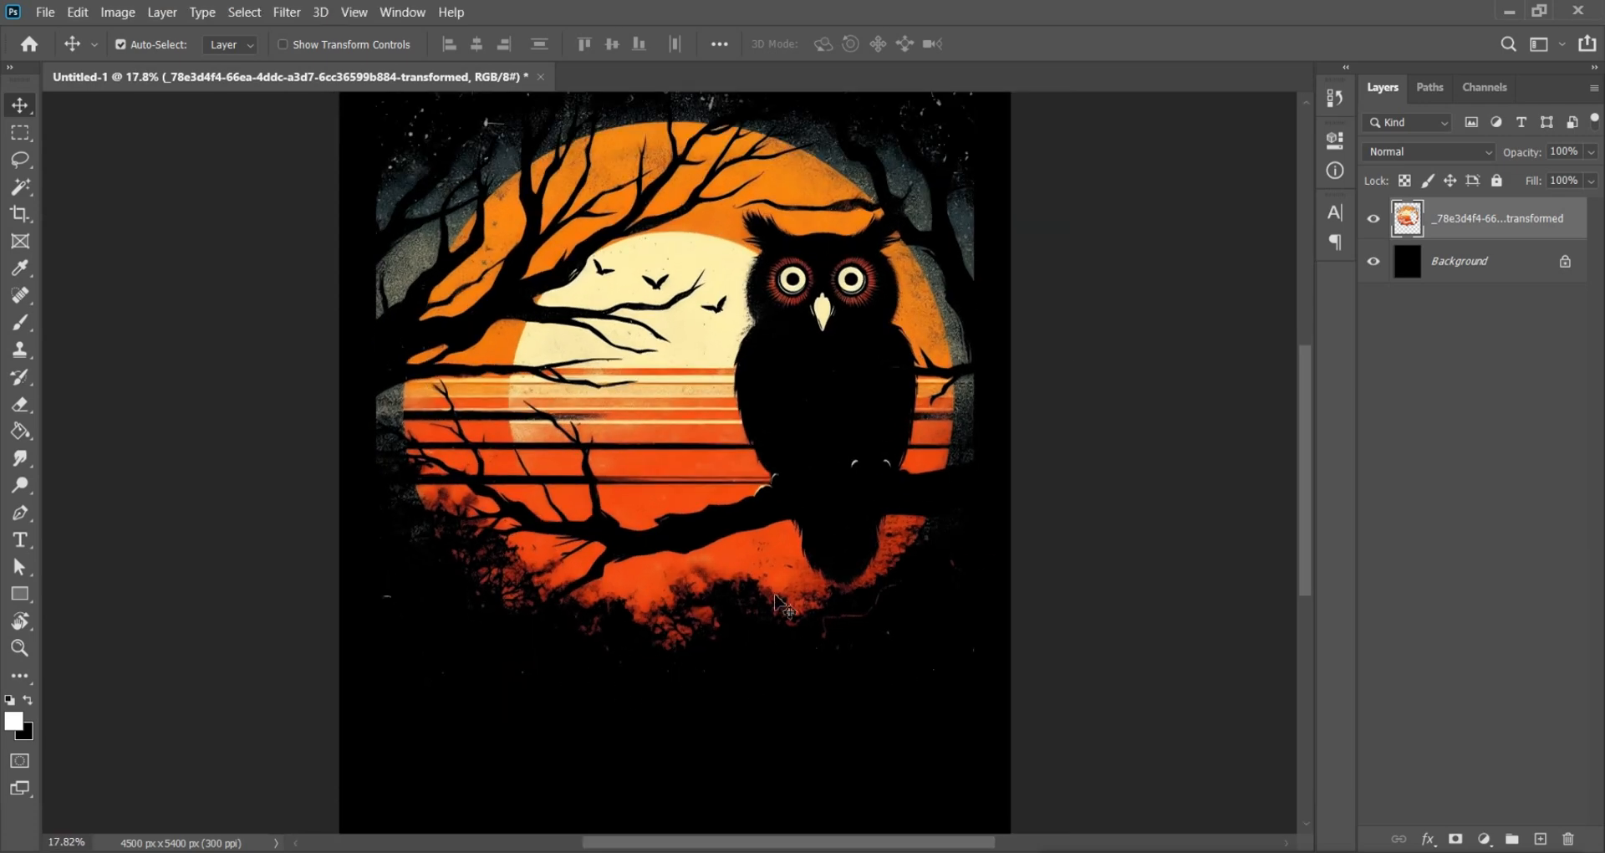
scroll(820, 494, up, 2)
drag(1039, 412, 1101, 520)
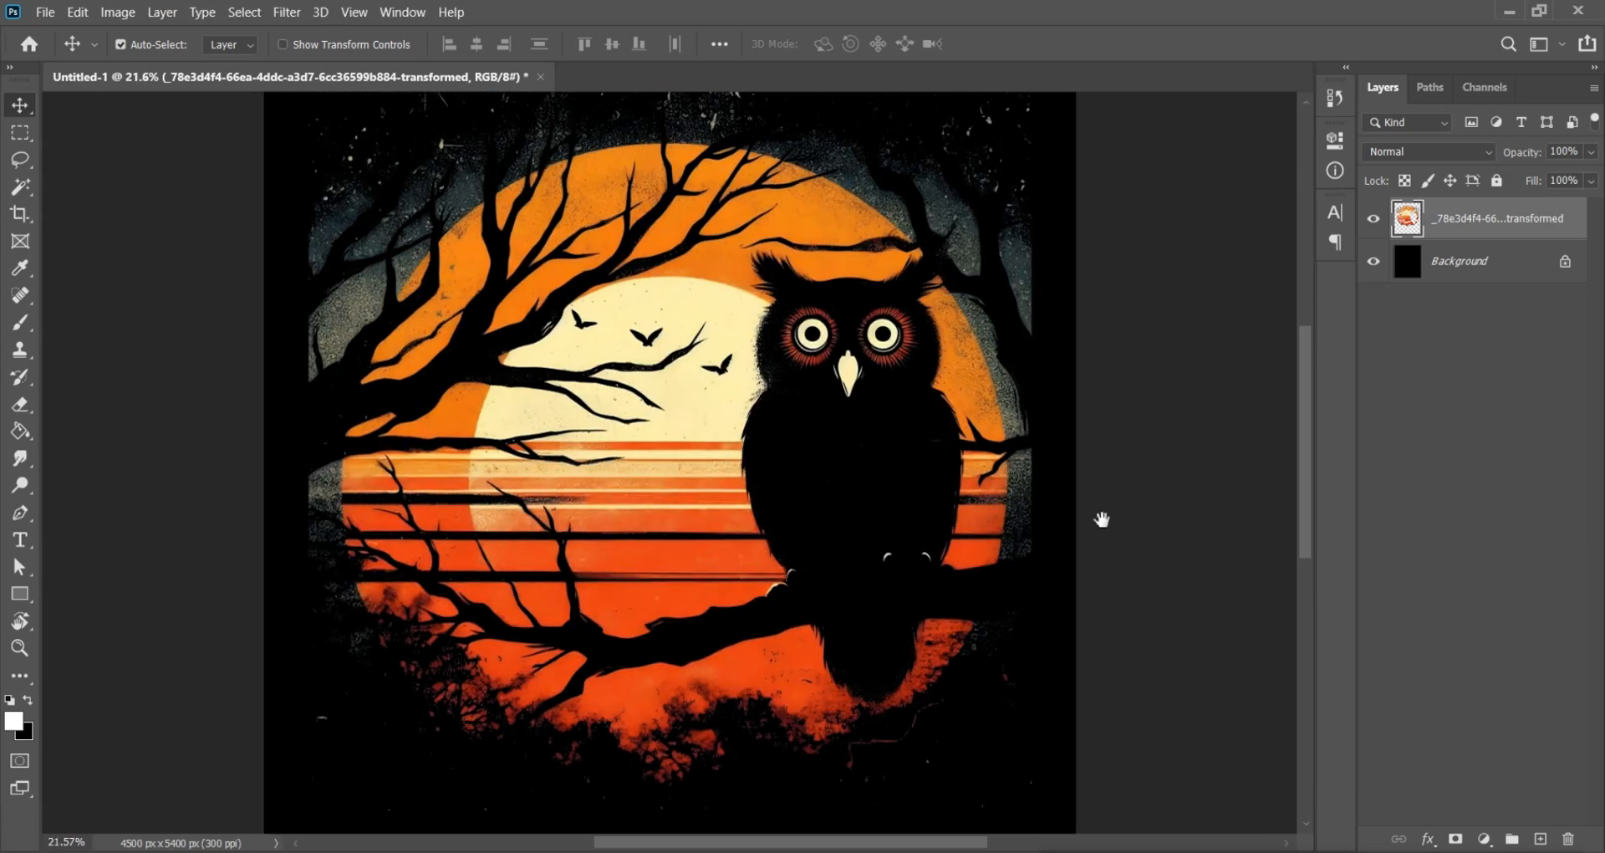
Step: Hide the black Background layer and open the export options for the transparent design
click(1371, 265)
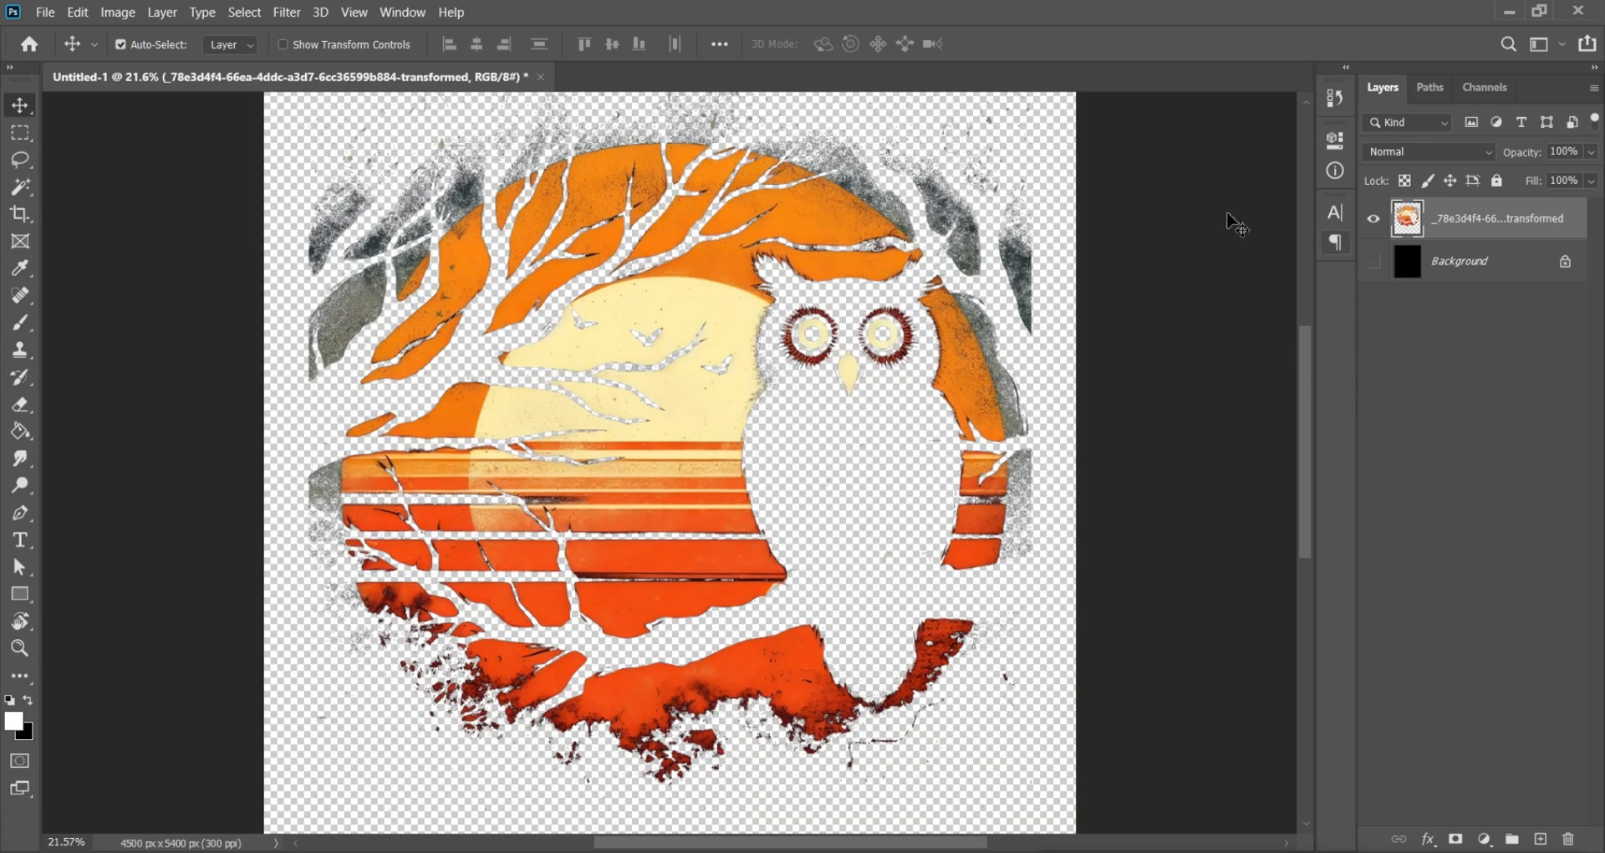
click(46, 13)
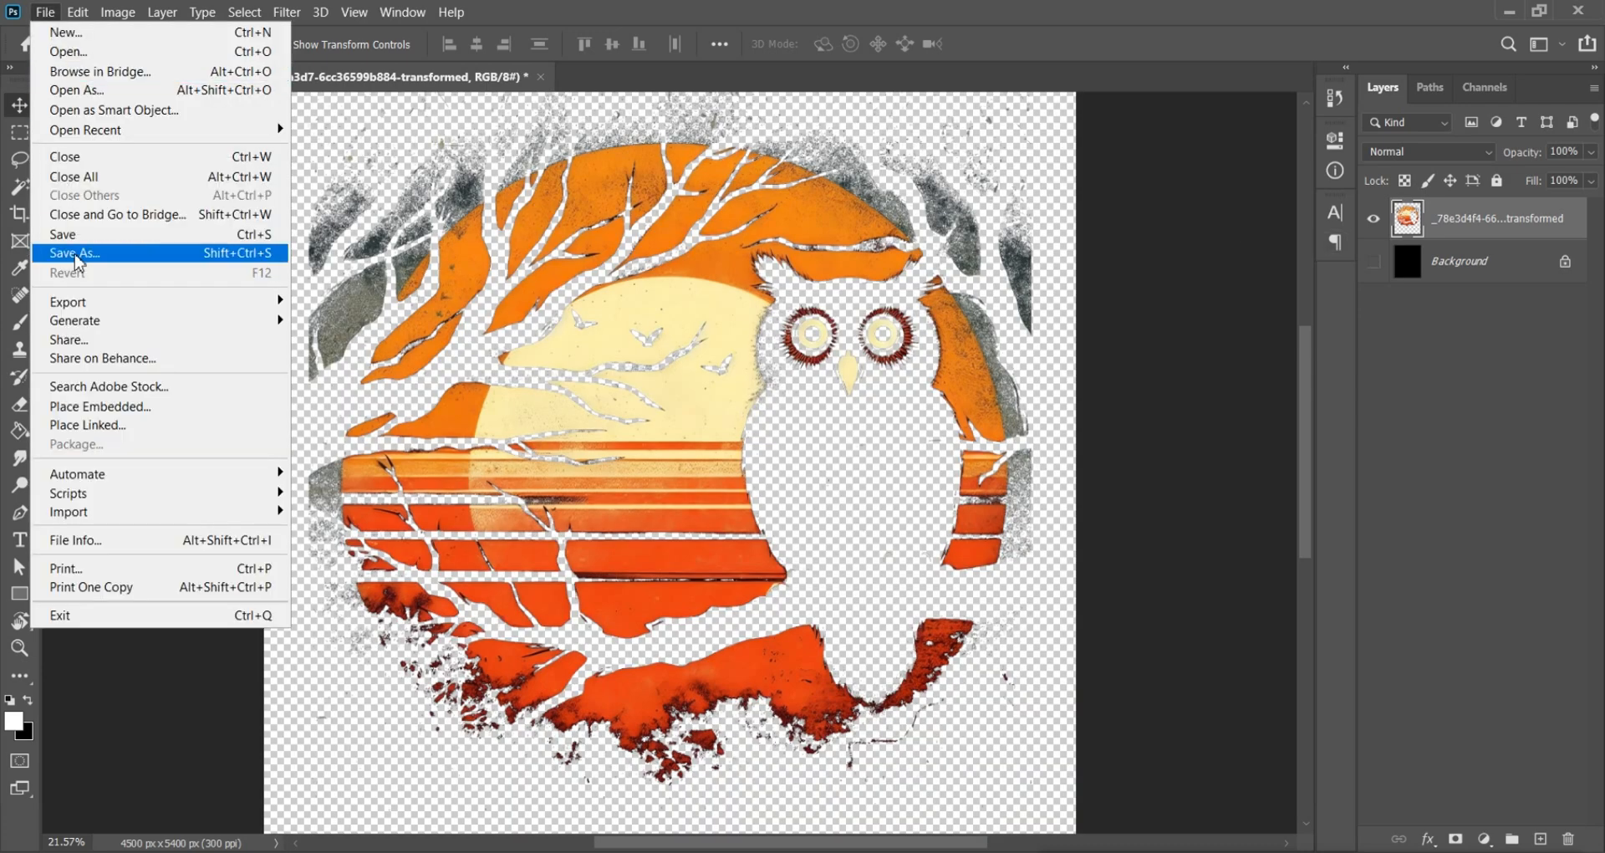
mouse_move(85, 301)
click(349, 301)
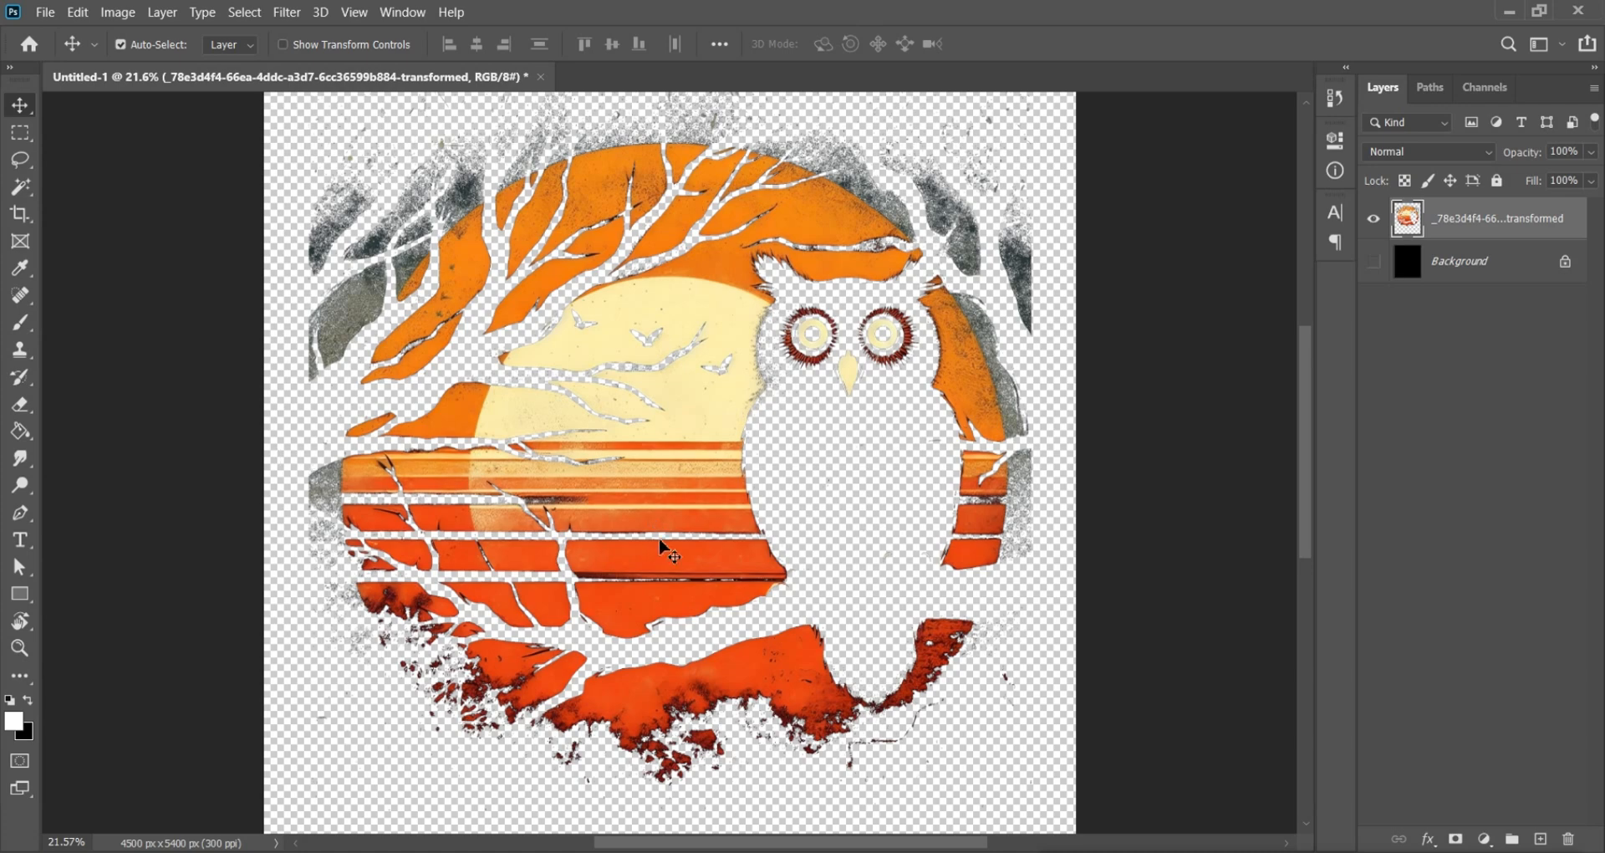
Step: Show the black Background layer again and examine the owl artwork up close on the black T-shirt mockup
scroll(1049, 456, down, 3)
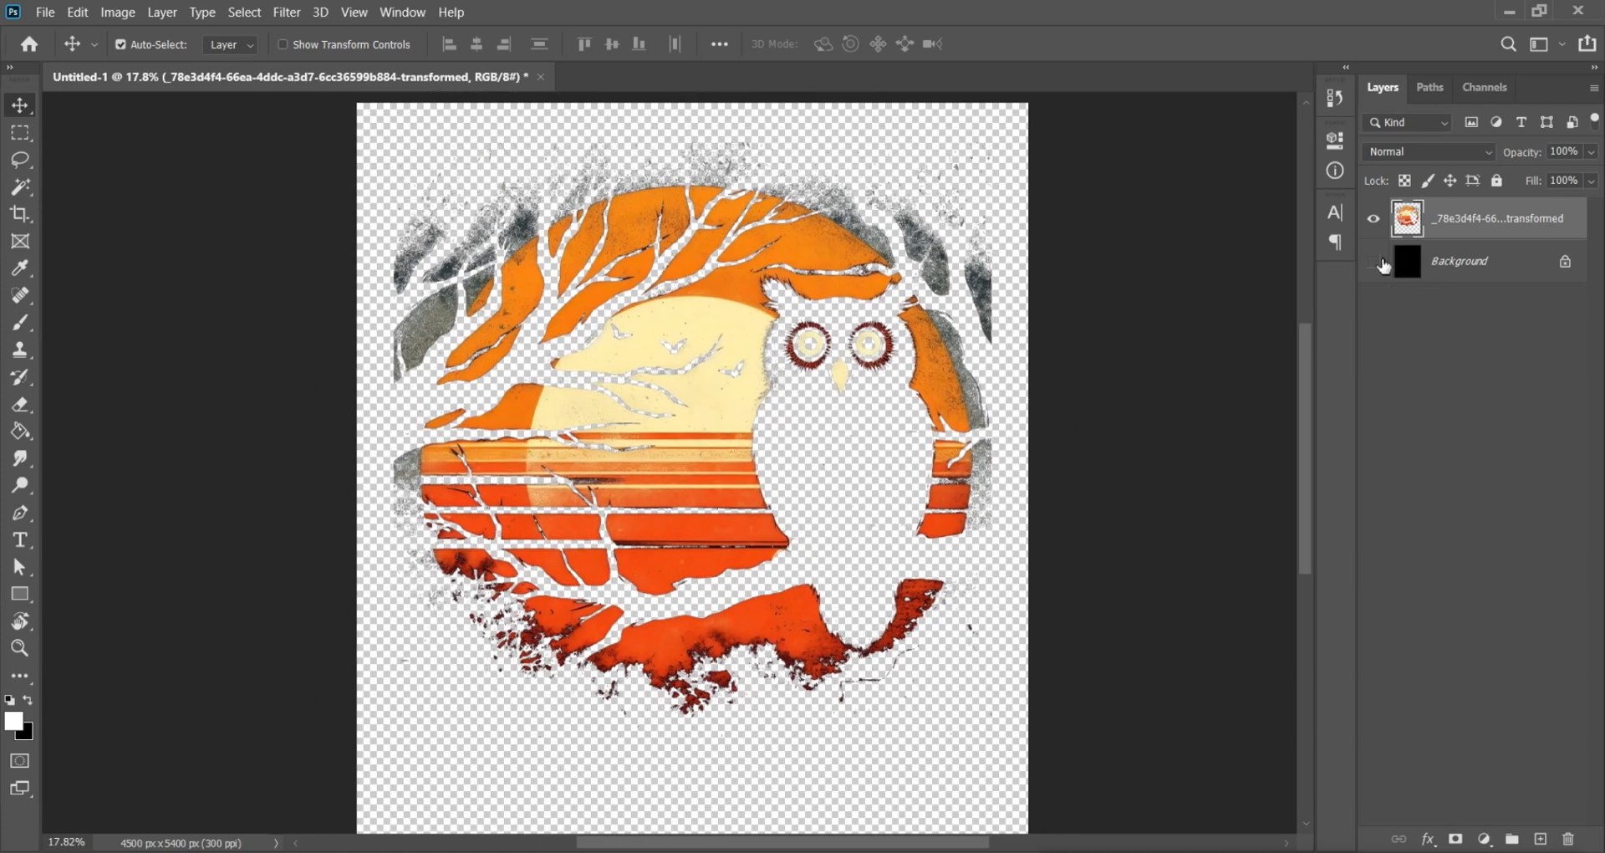
click(1375, 263)
scroll(986, 364, up, 2)
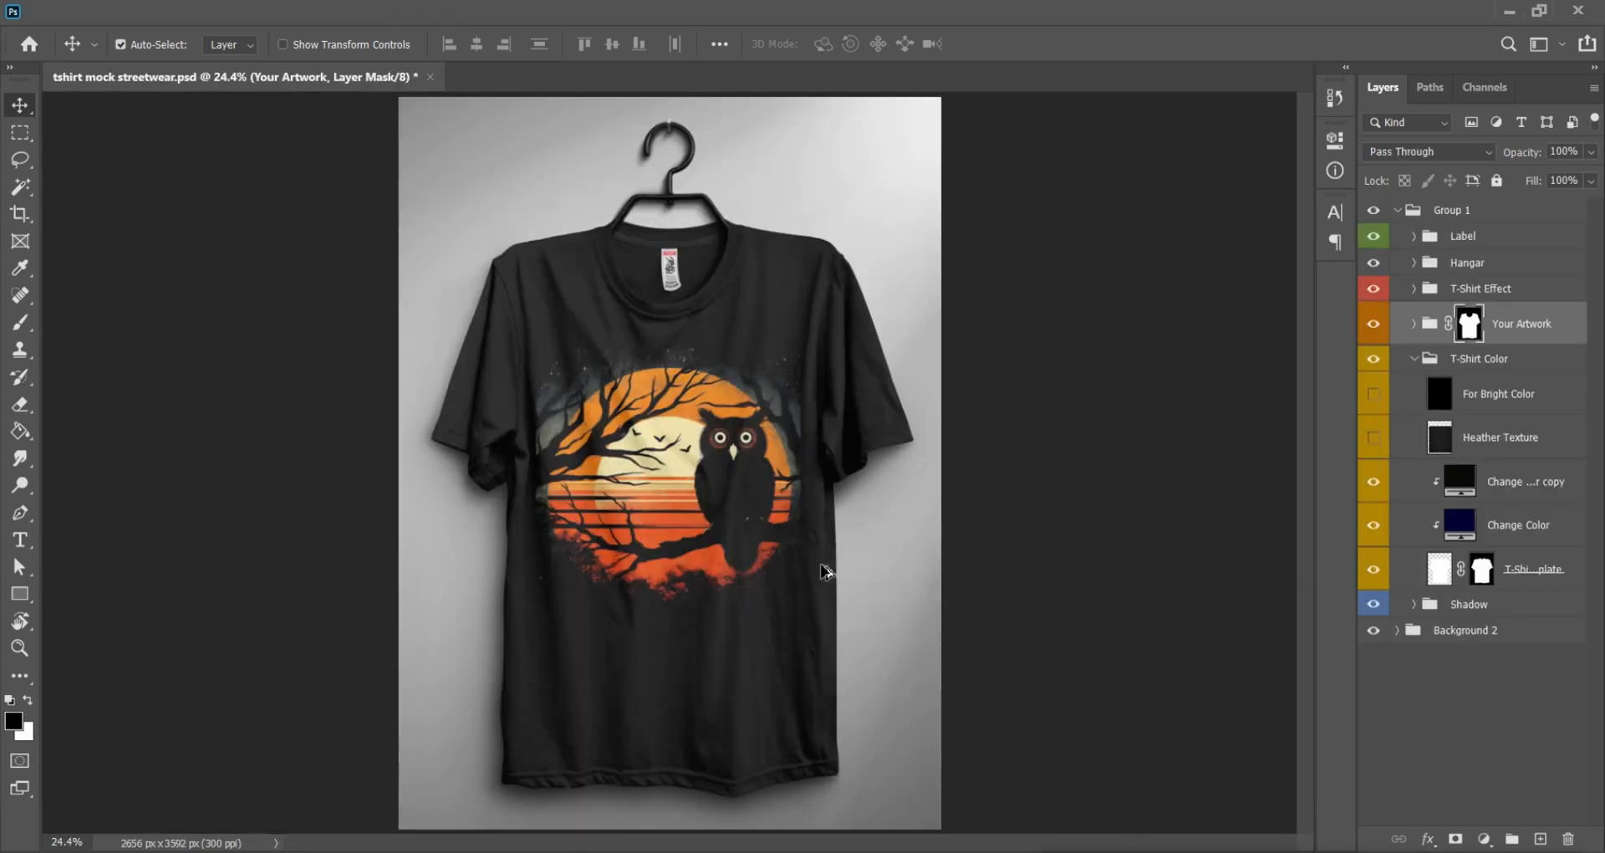
scroll(820, 569, up, 2)
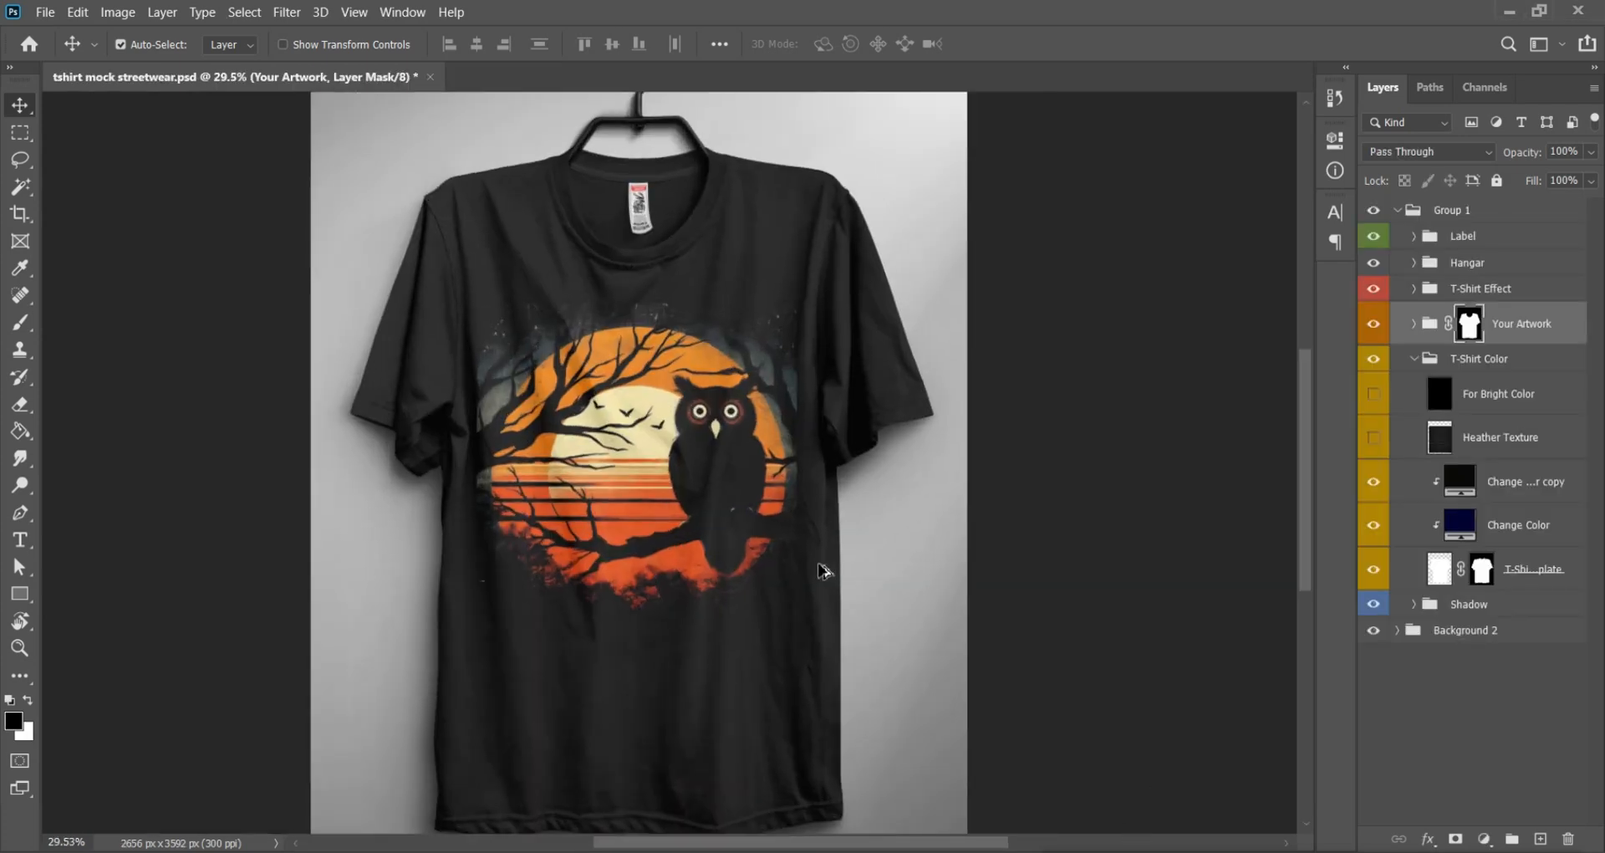
scroll(700, 456, up, 3)
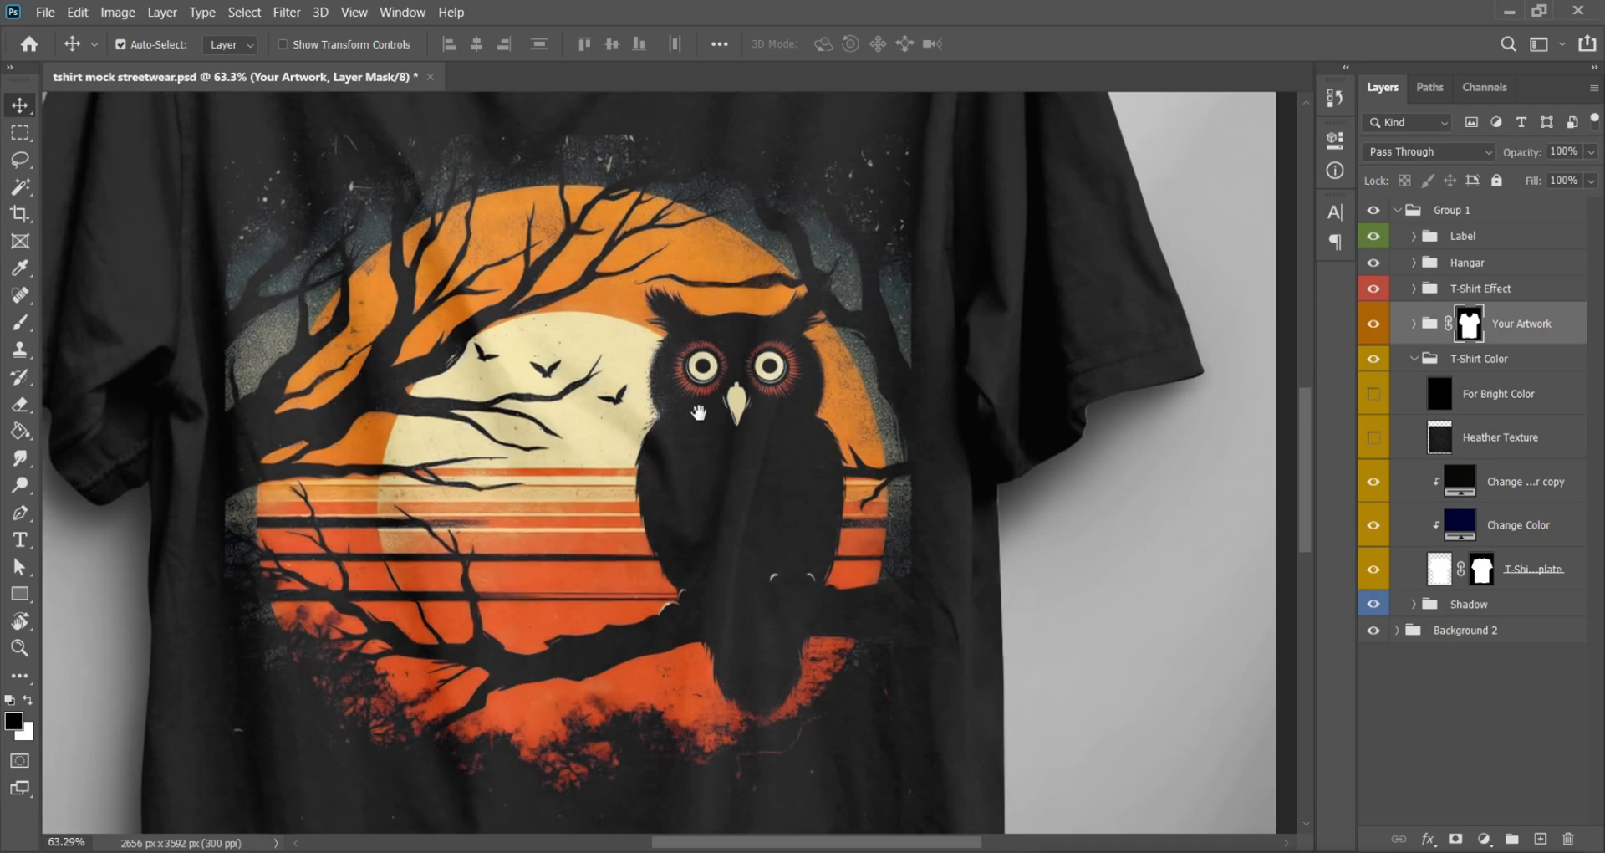
Step: Examine the owl's head and eyes and the moon and branches around it on the black T-shirt mockup
drag(699, 413, 788, 436)
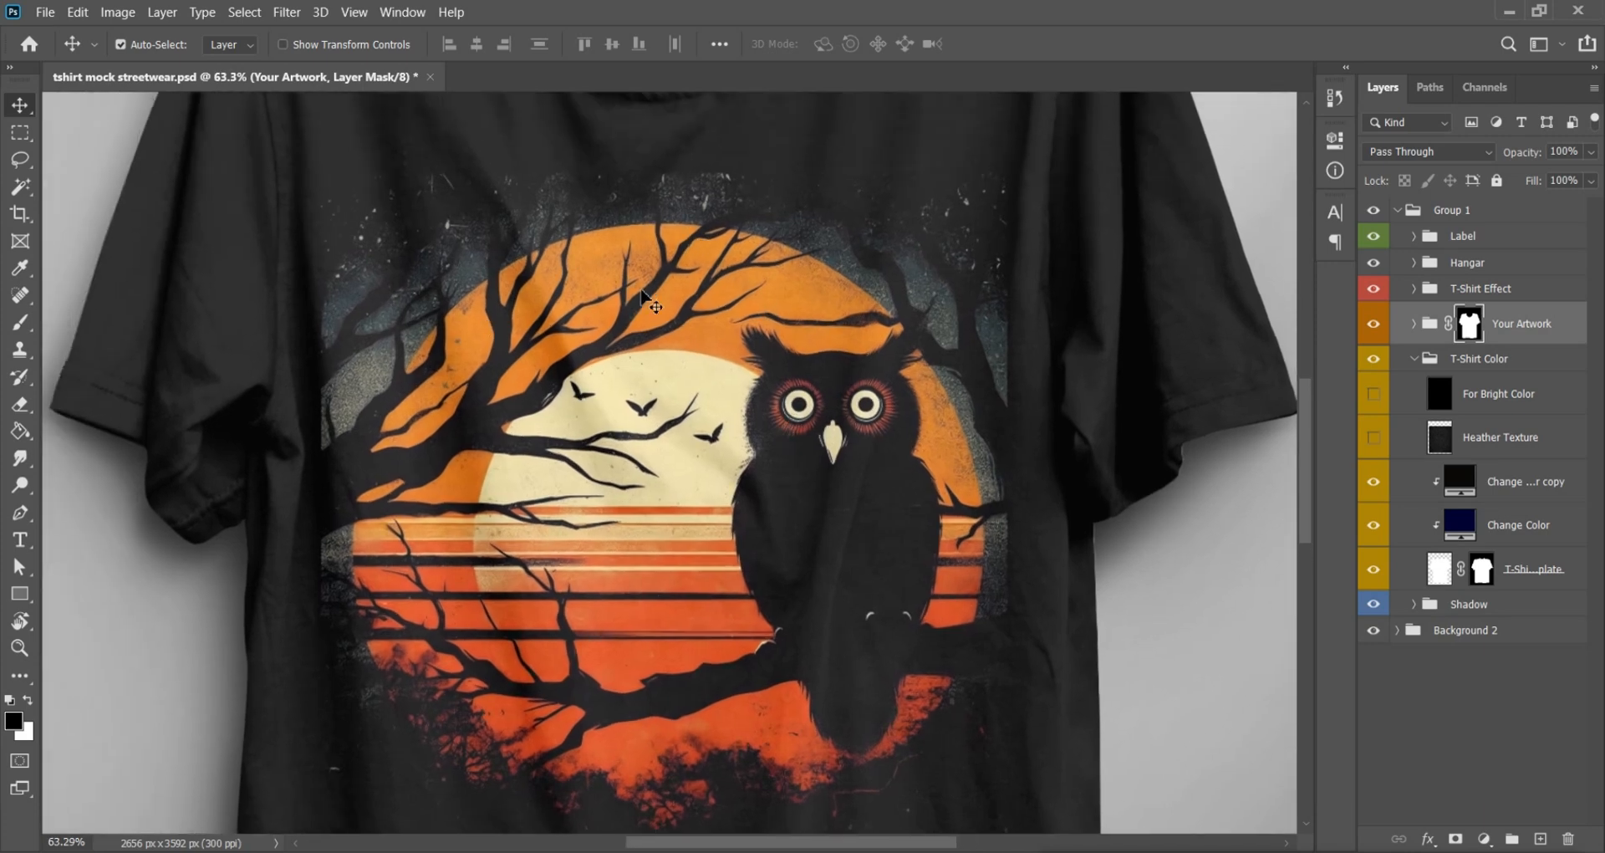
scroll(644, 297, down, 2)
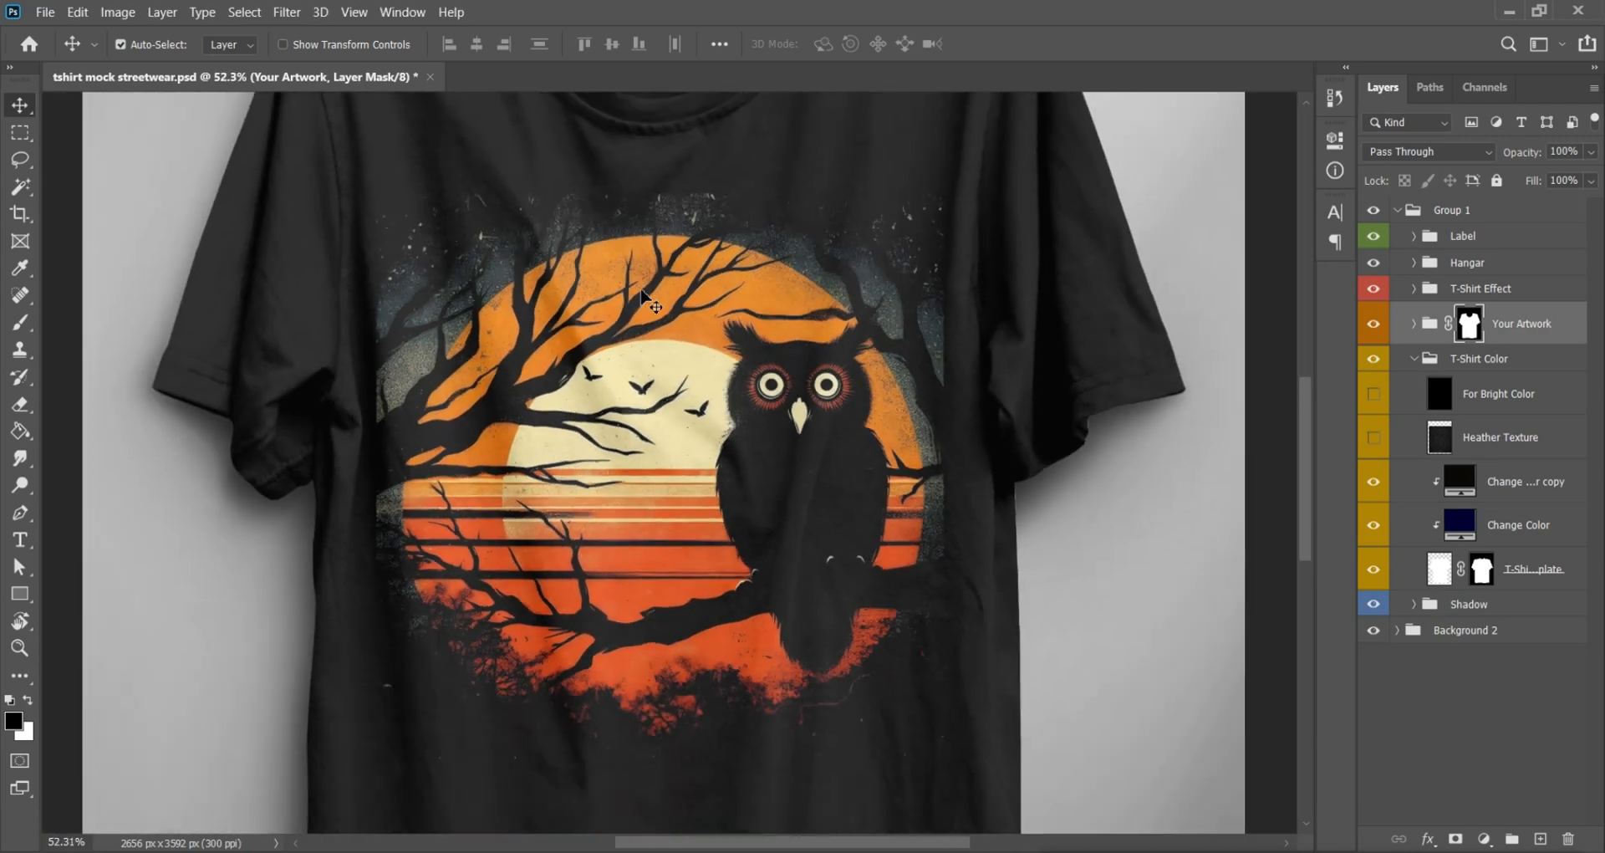
scroll(642, 289, down, 1)
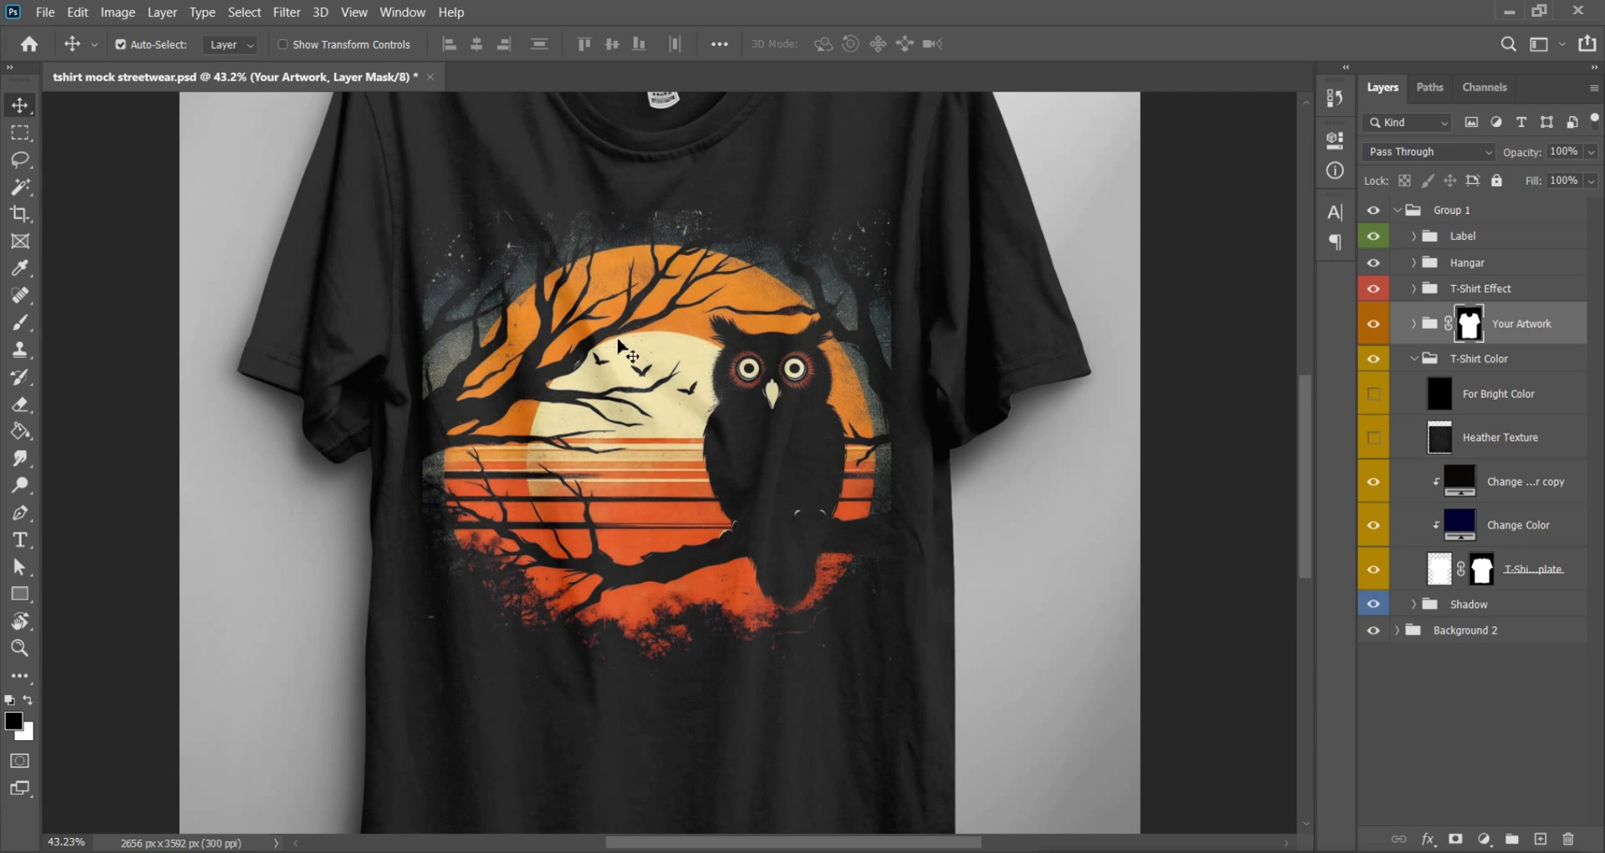
scroll(620, 342, up, 2)
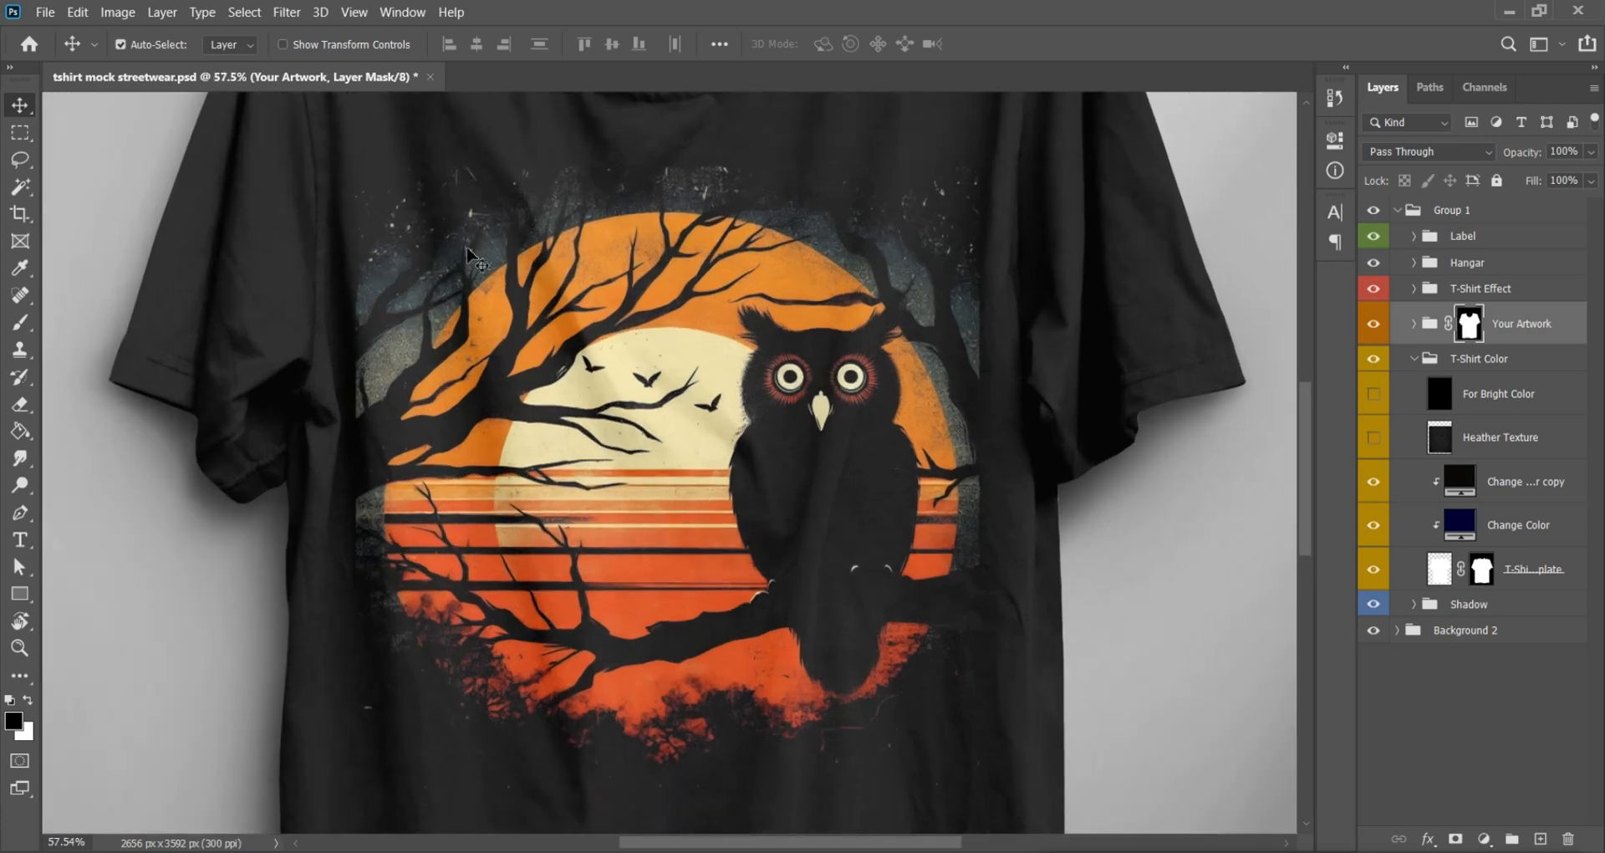
scroll(709, 389, up, 4)
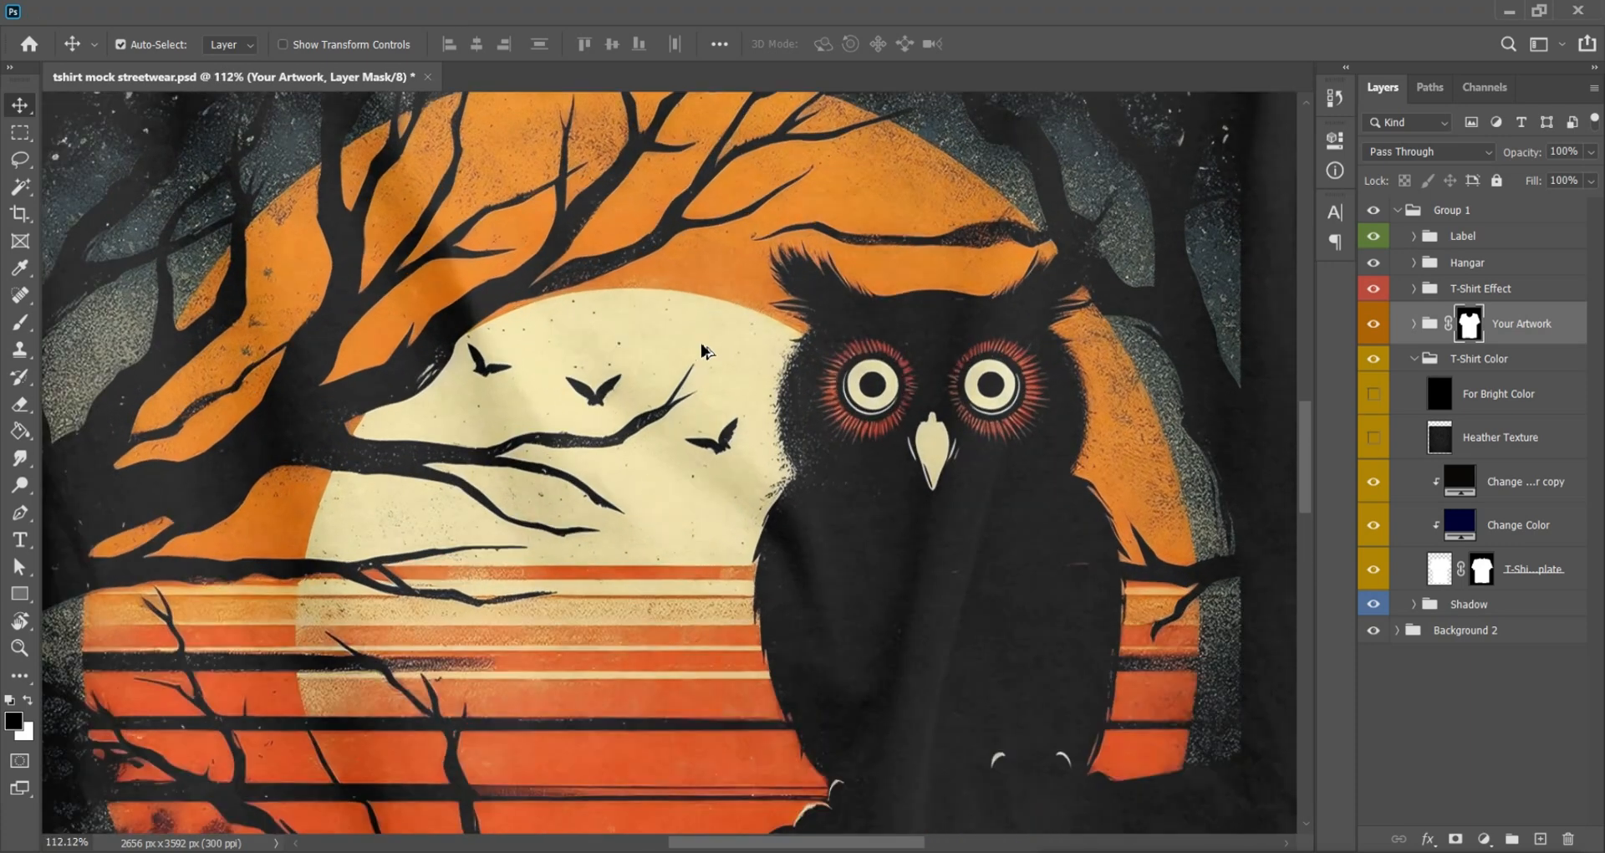
scroll(1010, 323, up, 4)
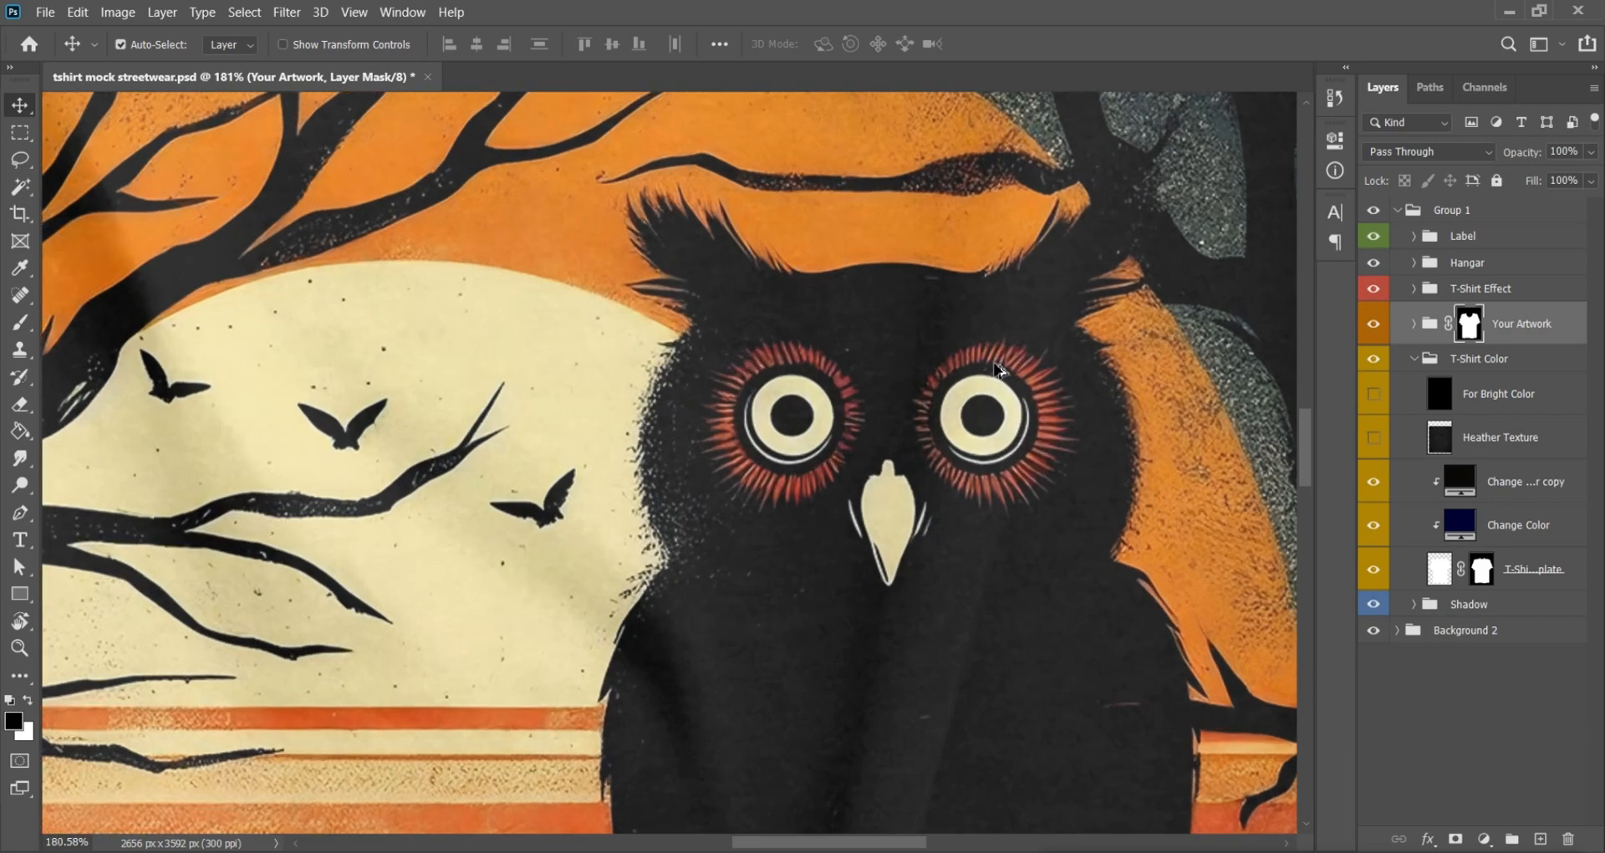
scroll(995, 377, down, 2)
scroll(983, 430, down, 1)
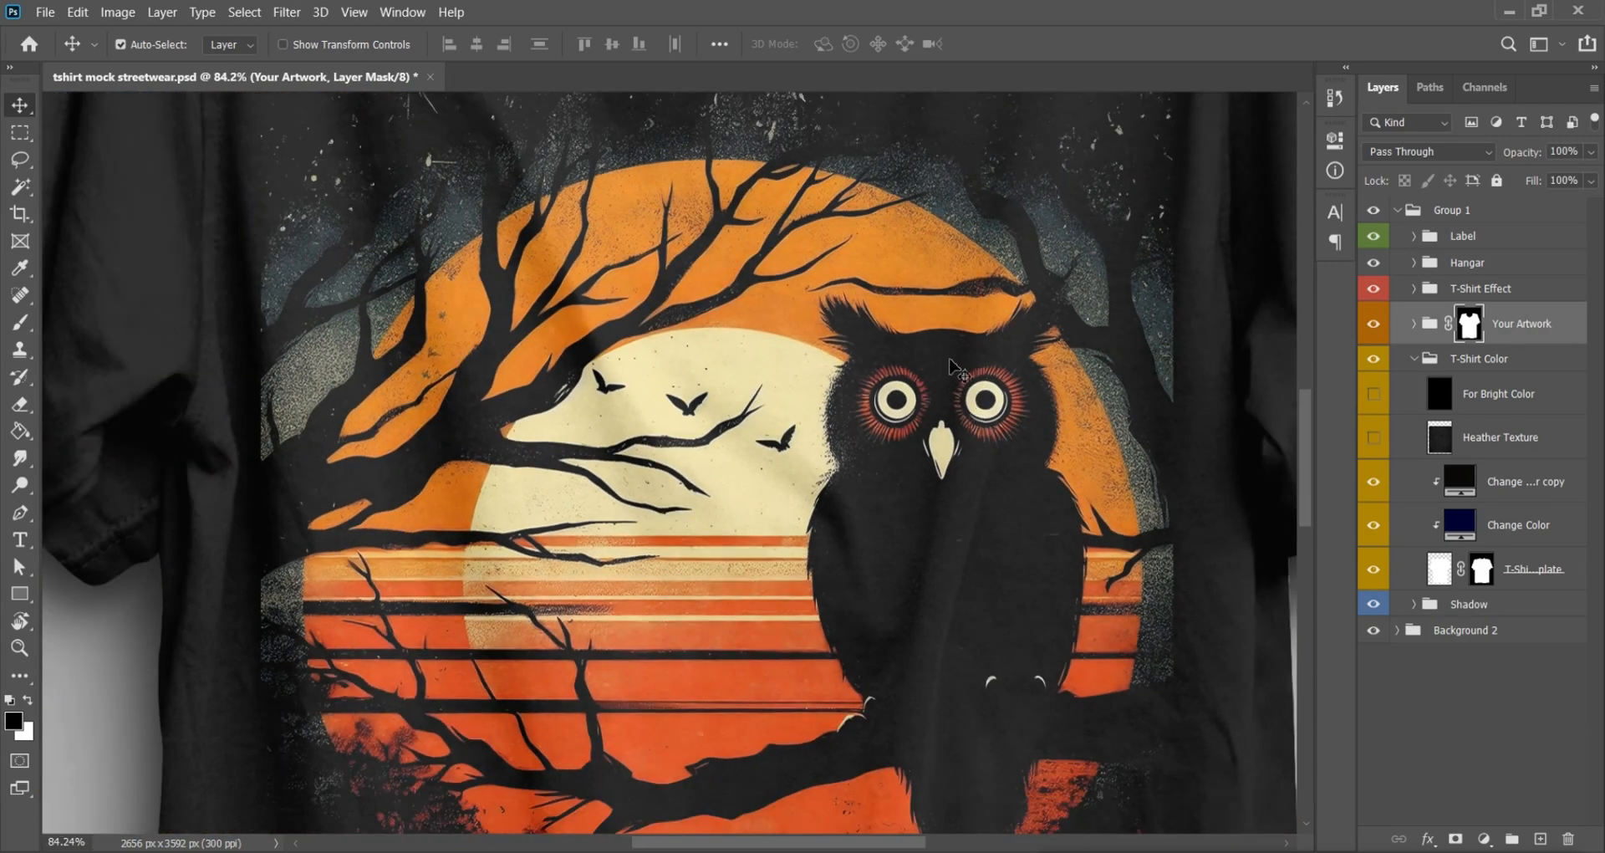
scroll(951, 361, up, 2)
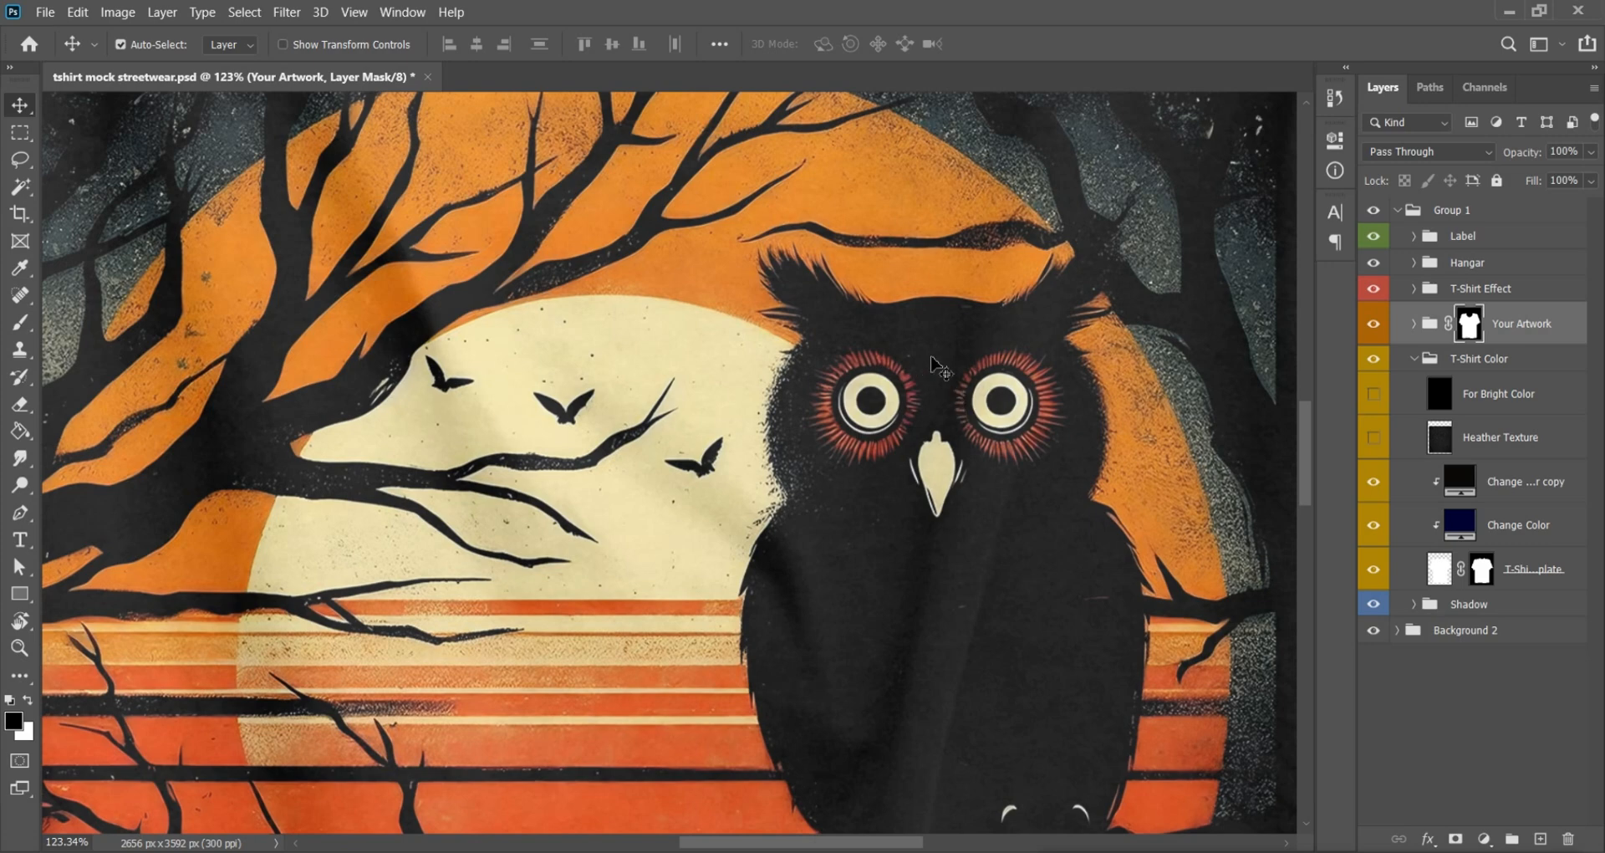
scroll(840, 364, up, 2)
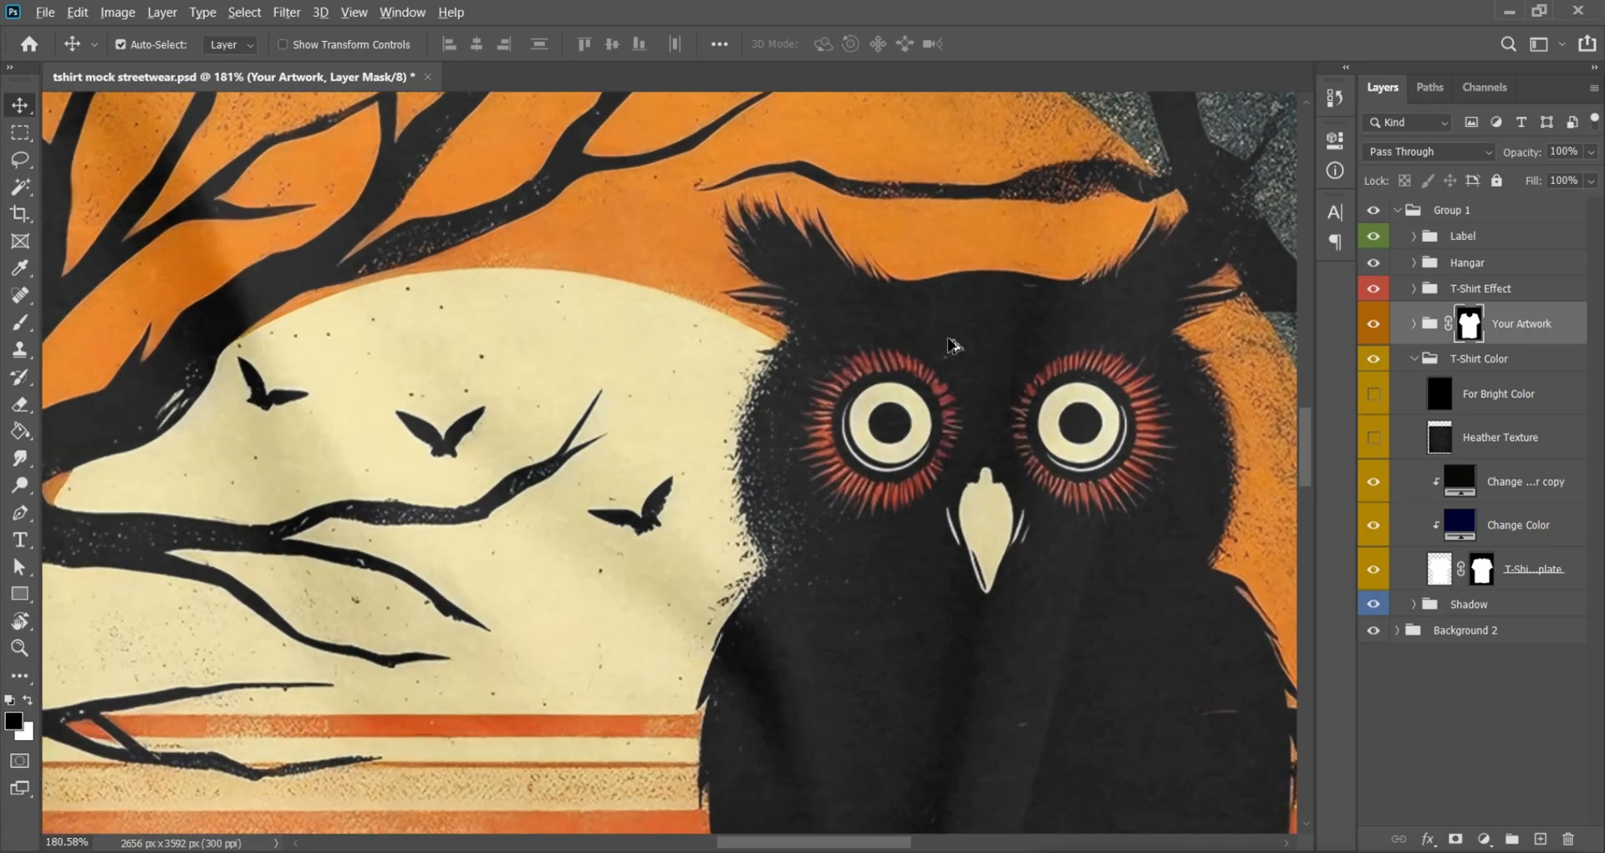
scroll(953, 346, down, 1)
scroll(947, 344, down, 3)
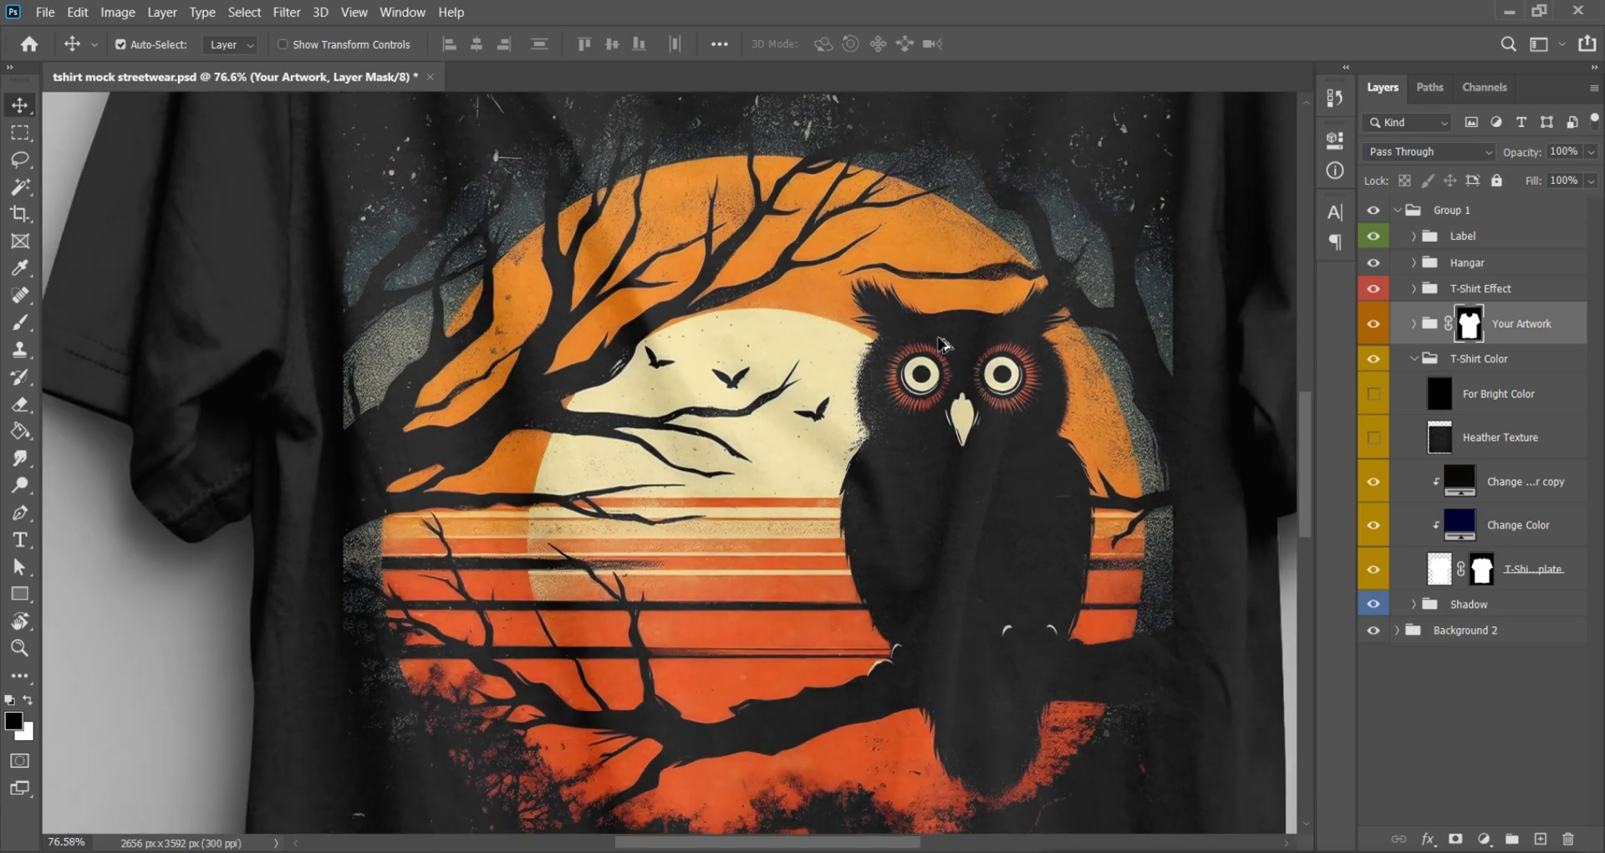
Step: Examine the owl's body, its perch and the lower treeline, and how the design sits on the whole black T-shirt
scroll(1045, 505, up, 3)
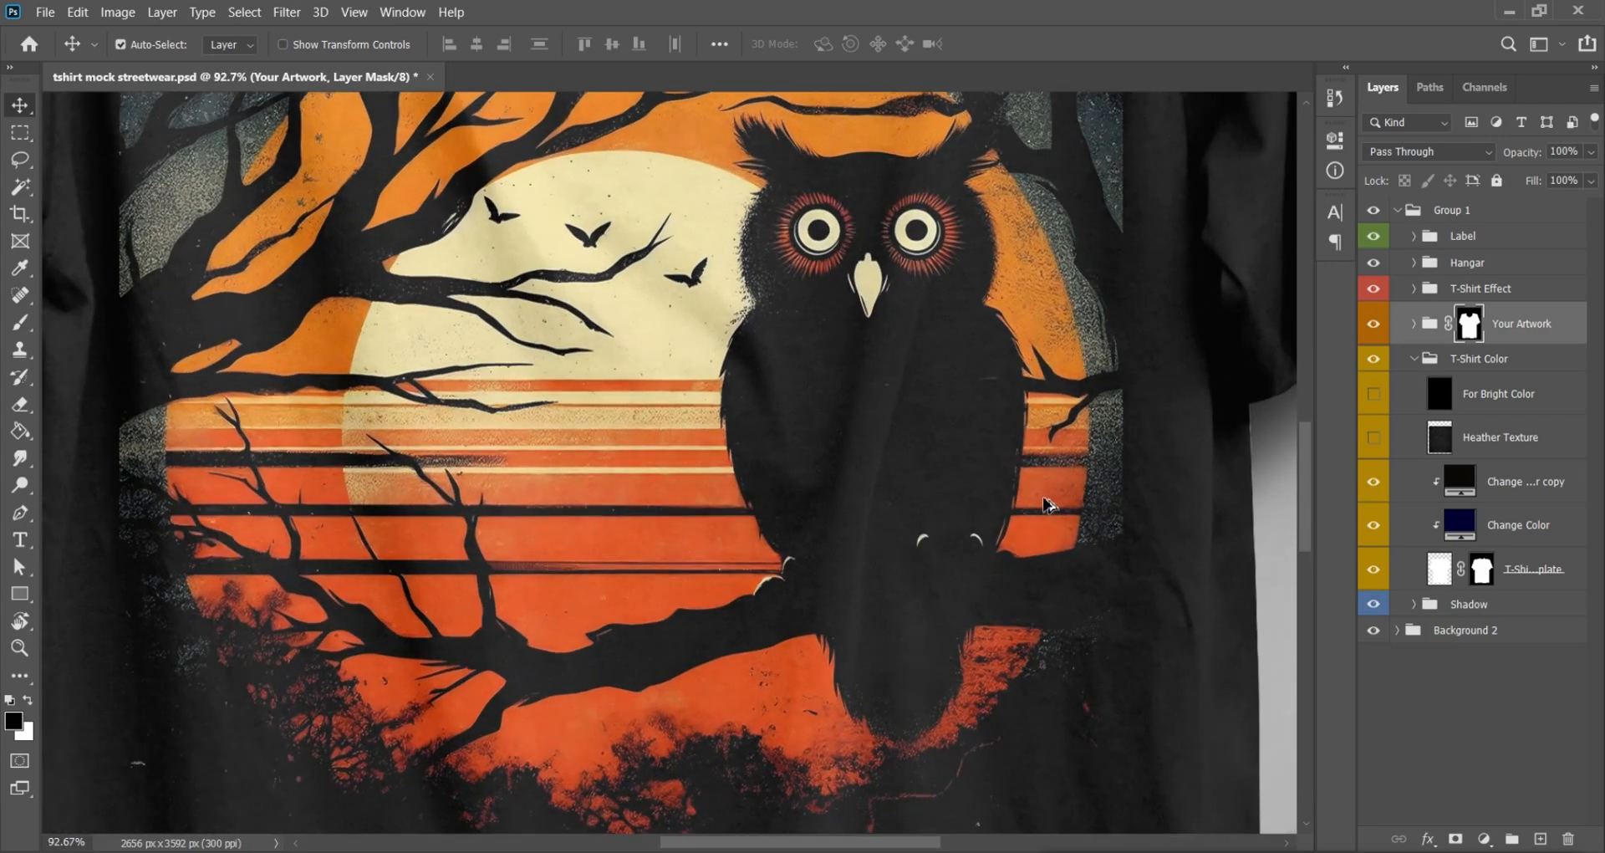
scroll(1045, 504, up, 1)
scroll(1045, 504, down, 2)
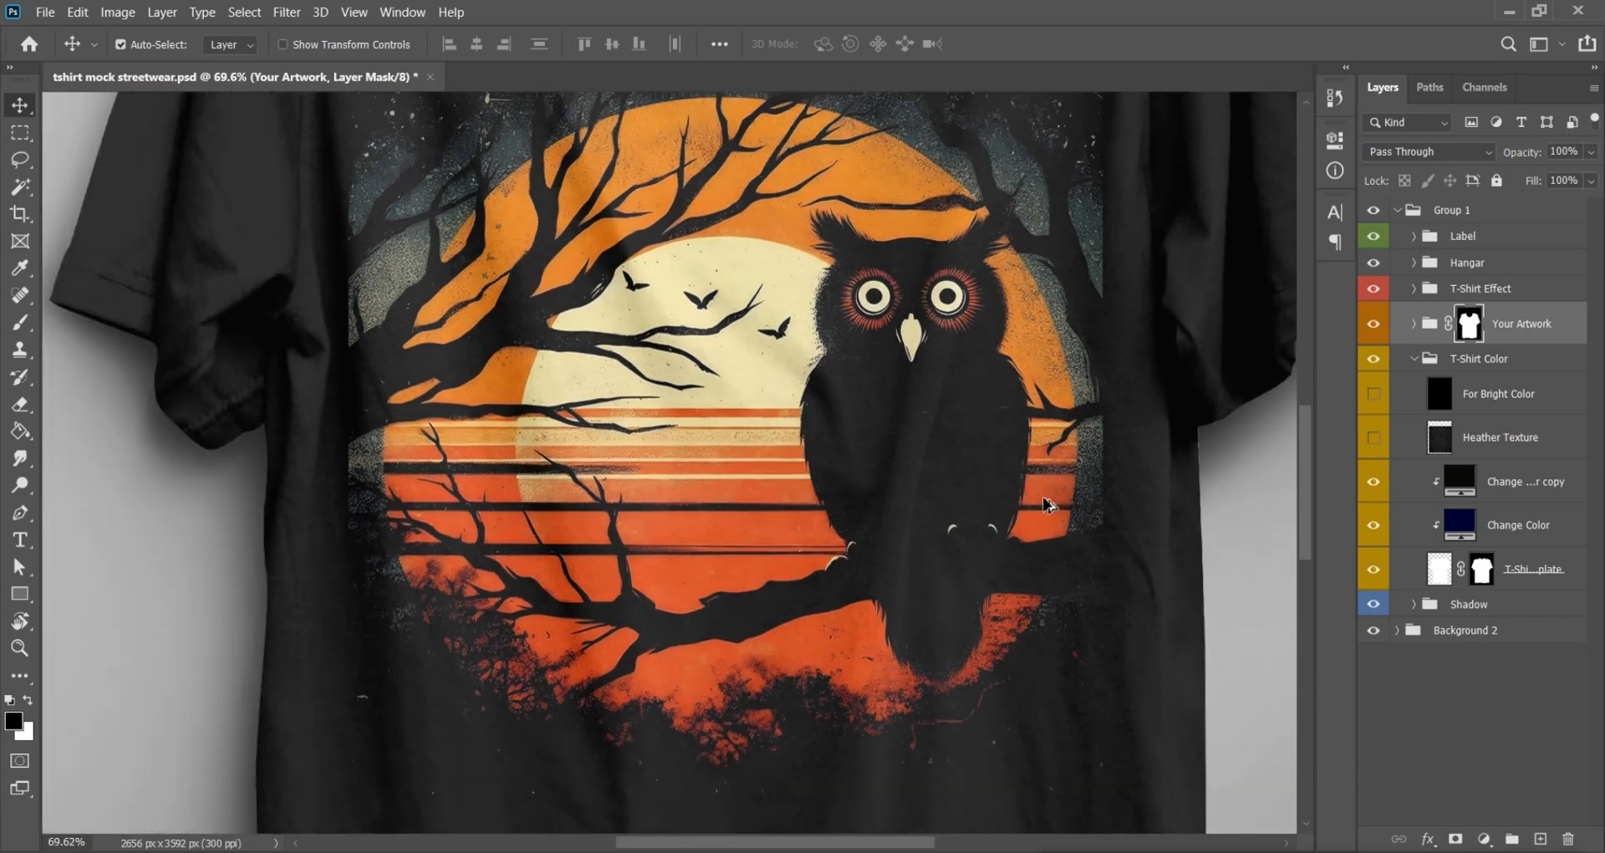
scroll(1051, 507, up, 1)
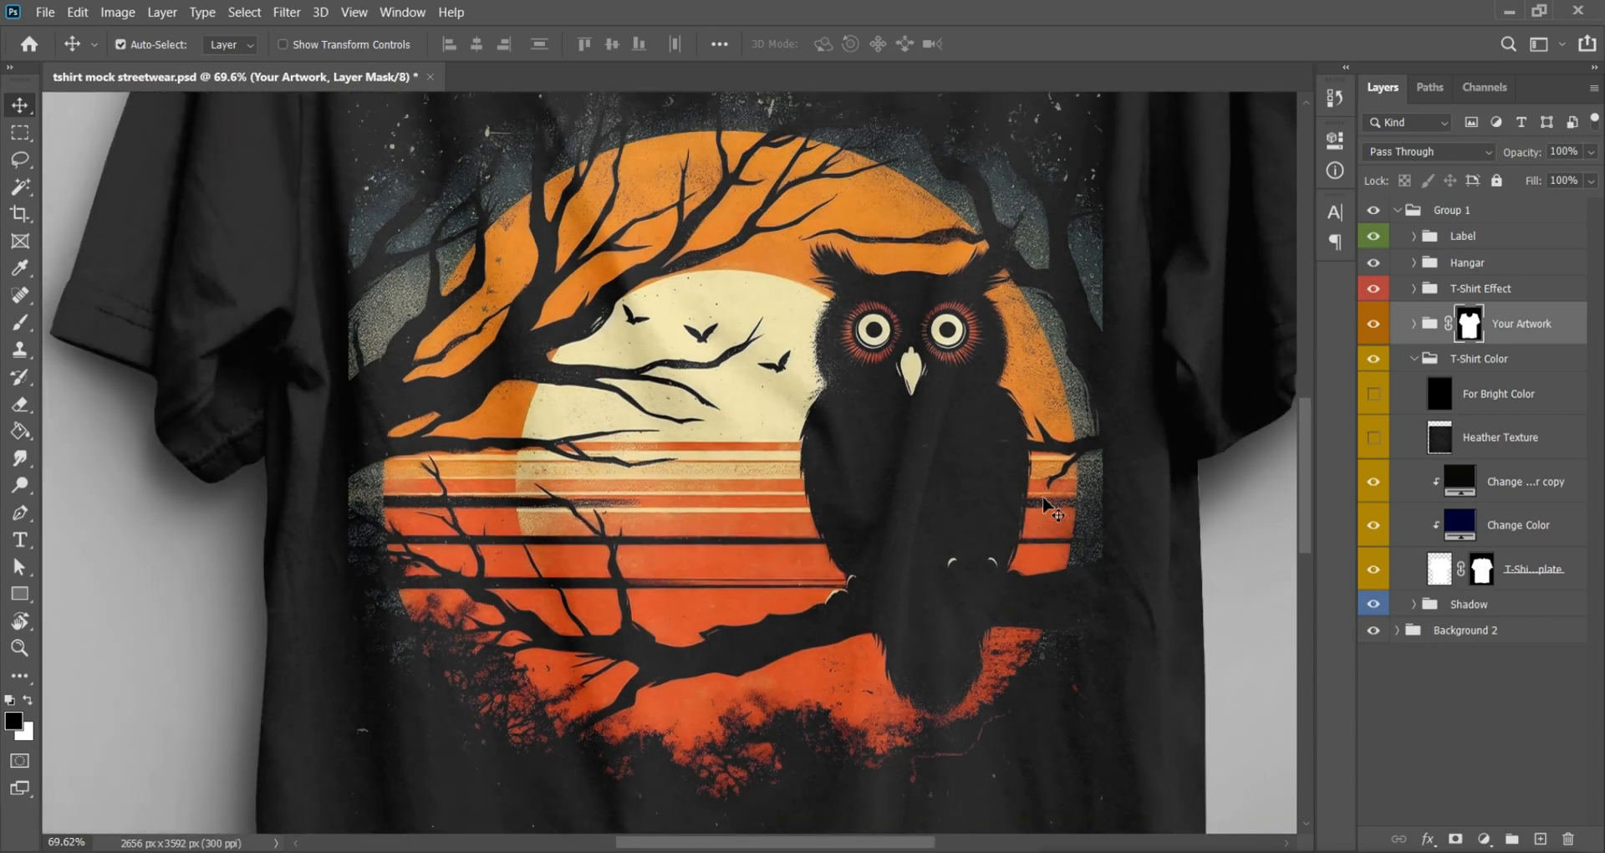
scroll(882, 386, up, 1)
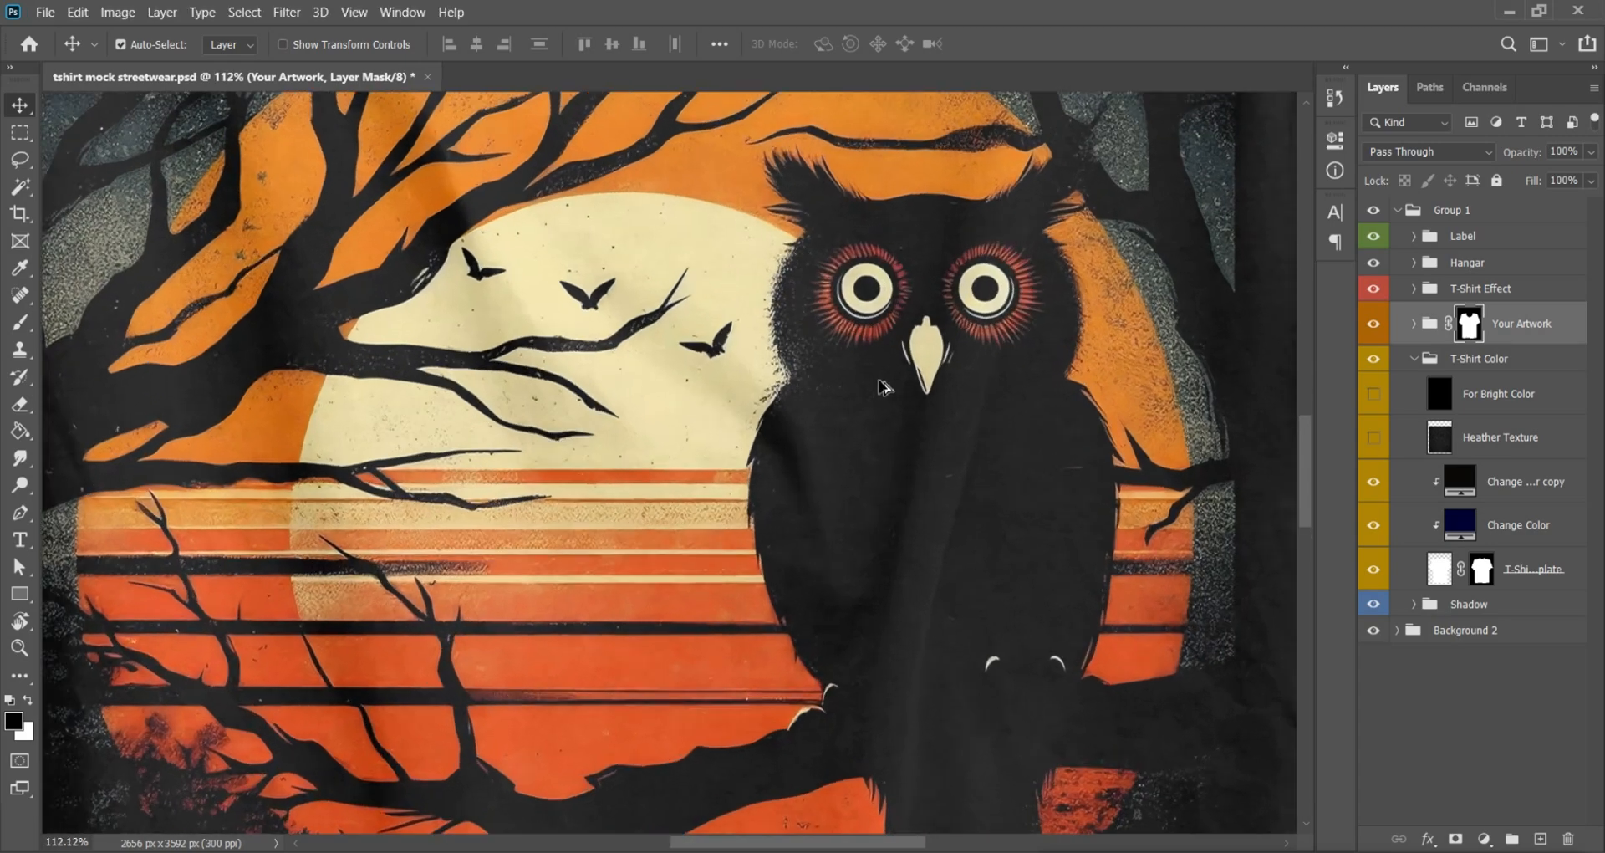
scroll(882, 386, up, 1)
scroll(865, 495, down, 3)
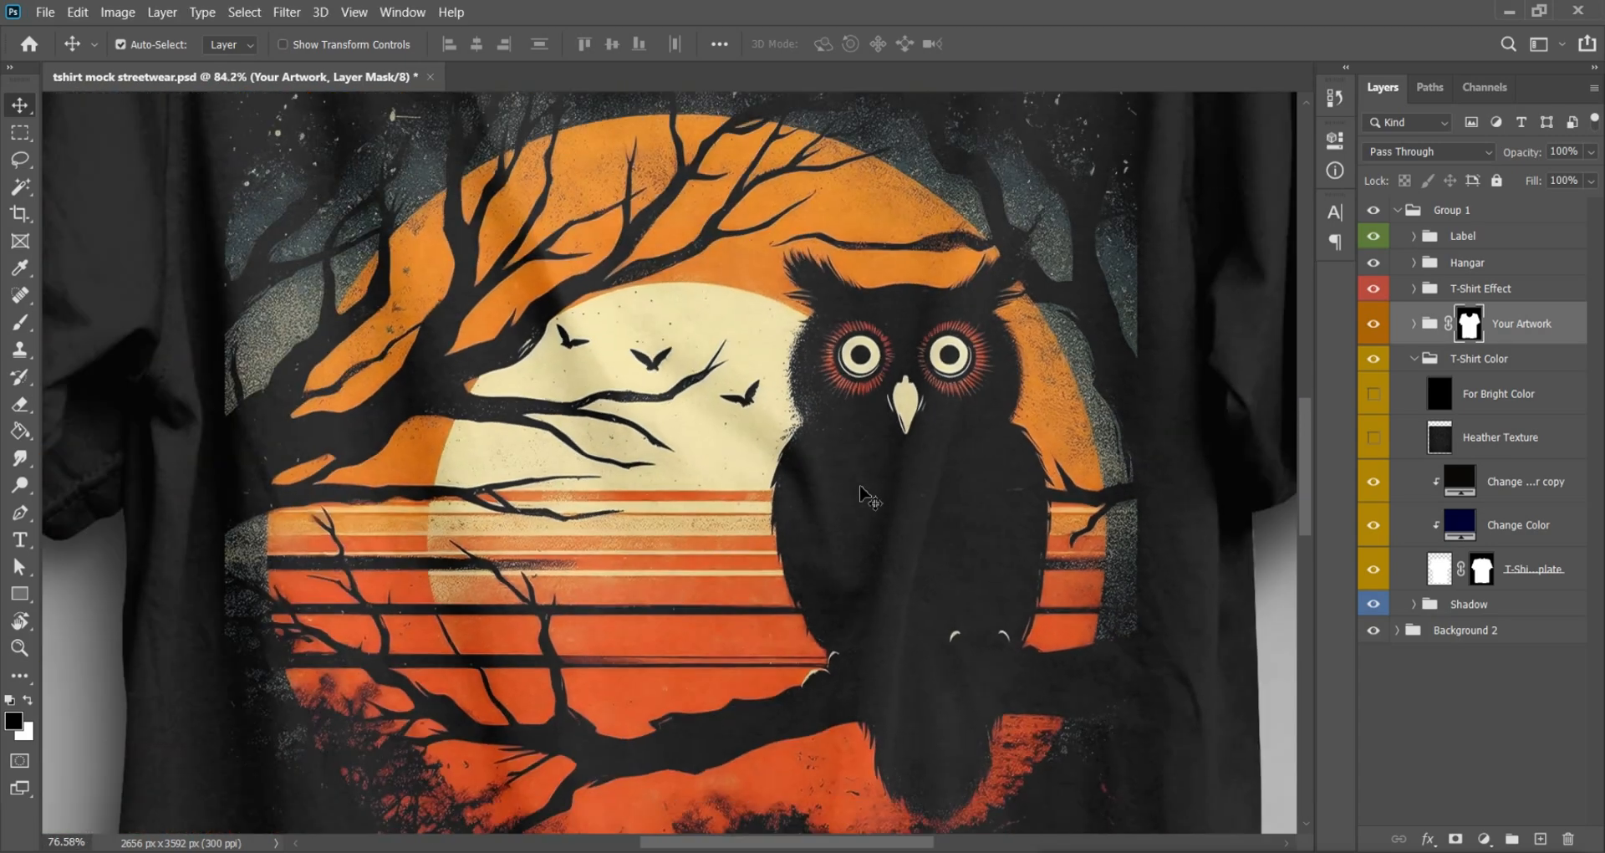
scroll(865, 495, down, 1)
scroll(870, 502, down, 3)
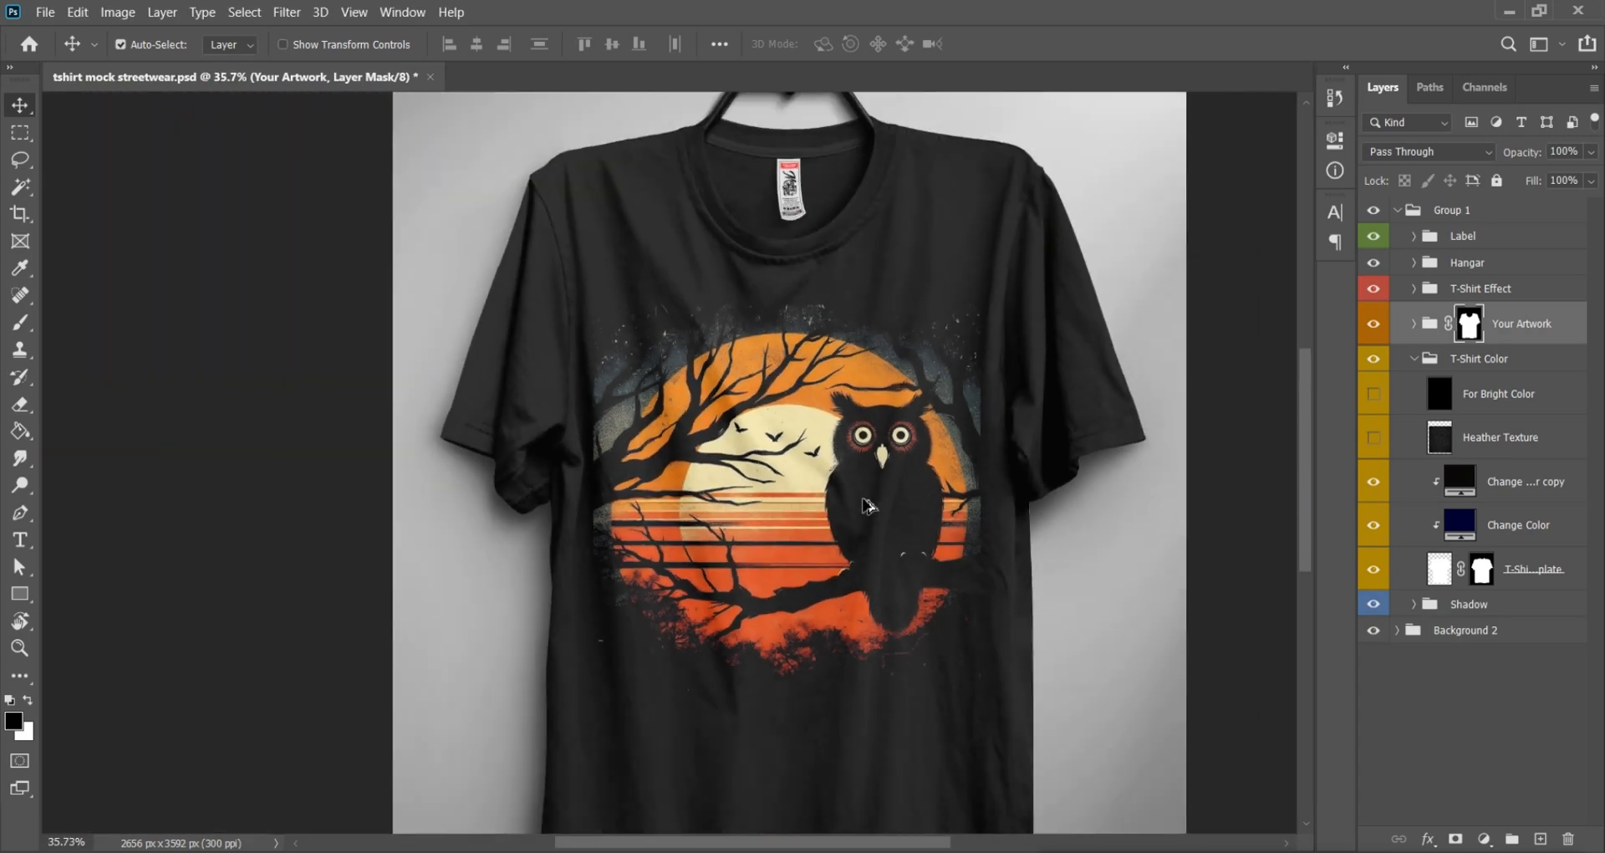
scroll(928, 642, up, 4)
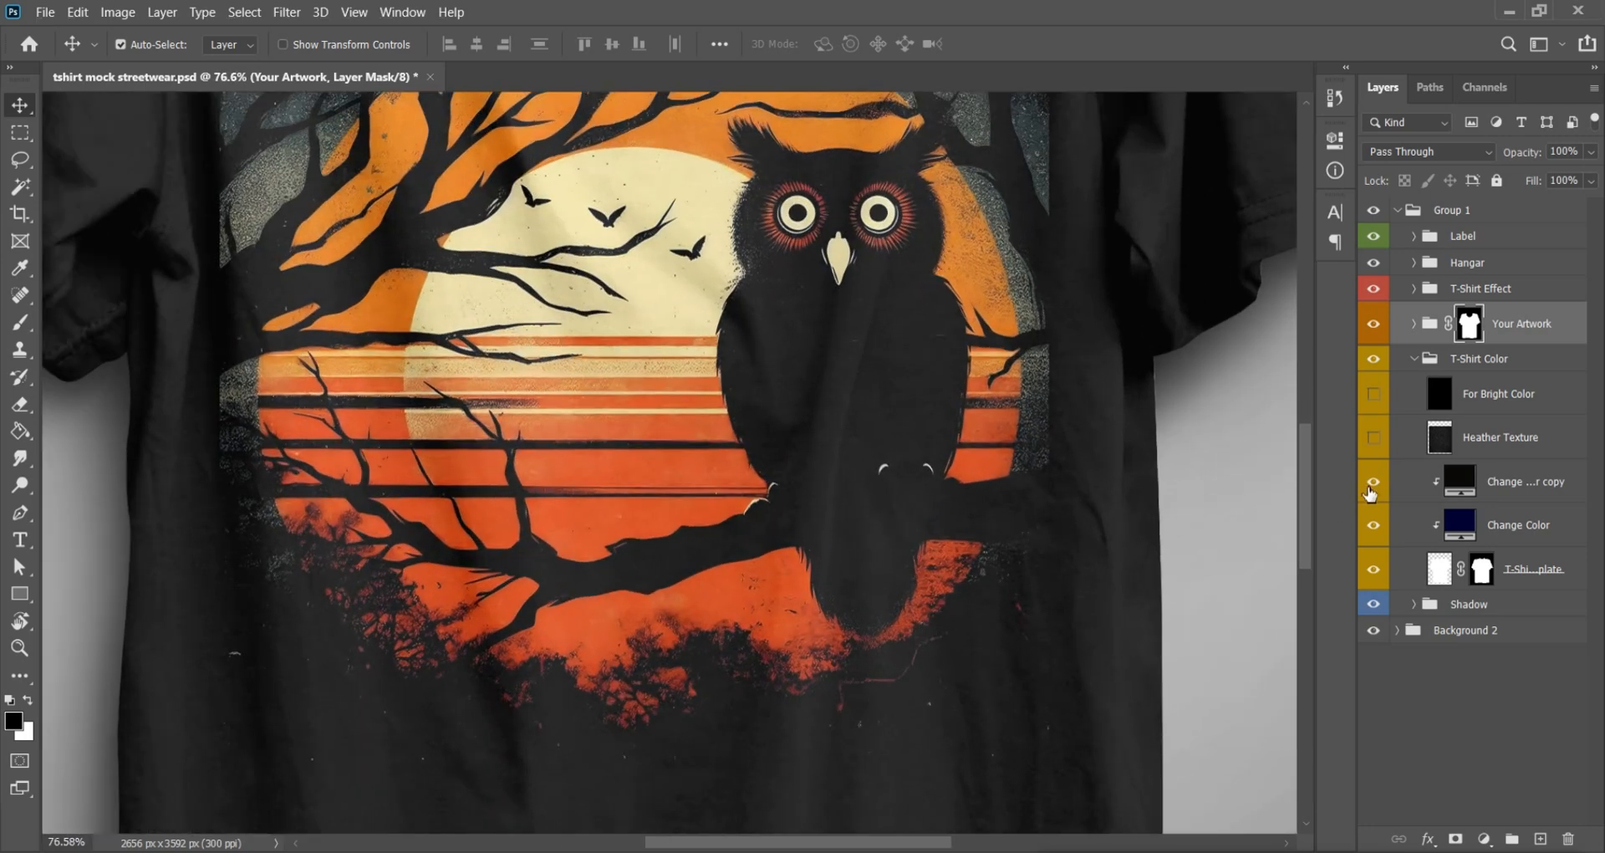
Step: Hide the black copy of the Change Color layer and compare the owl artwork on the navy and black T-shirts
scroll(920, 480, down, 3)
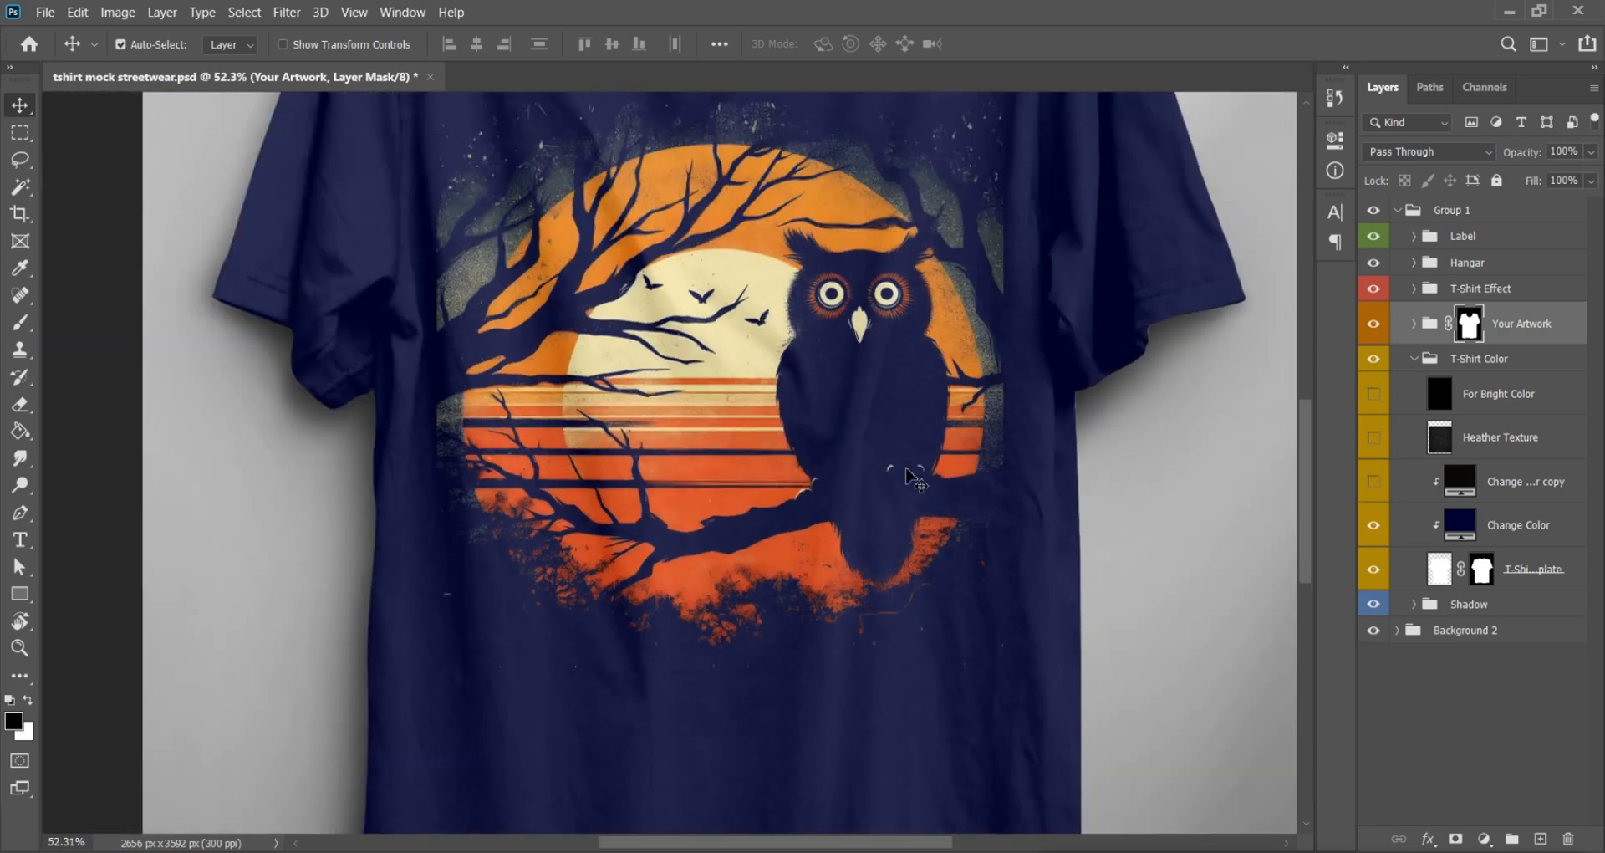
scroll(888, 481, up, 4)
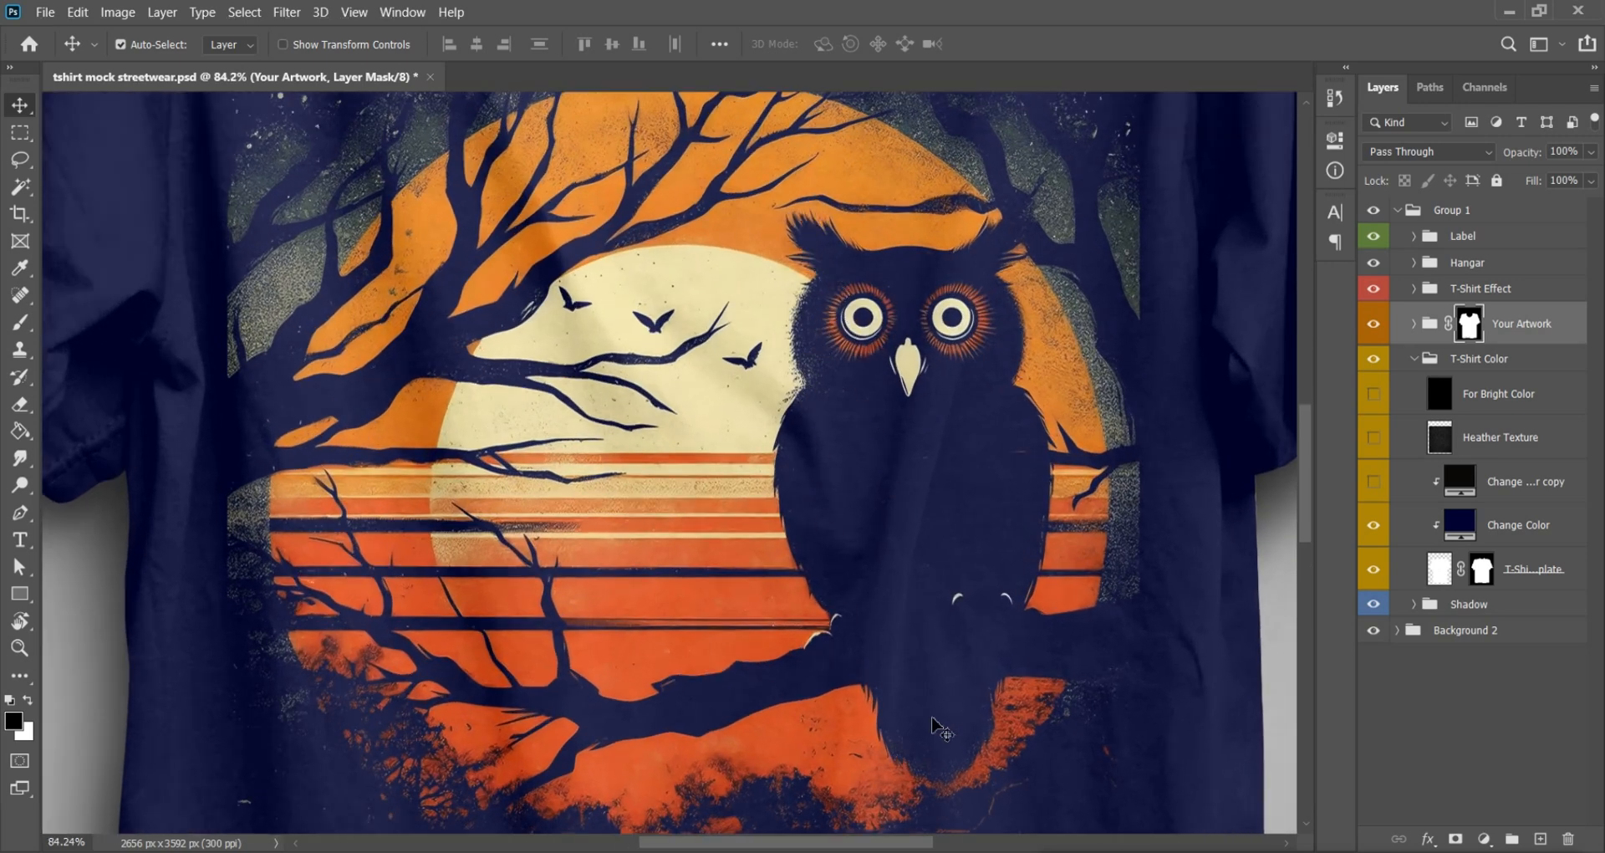
scroll(443, 483, down, 3)
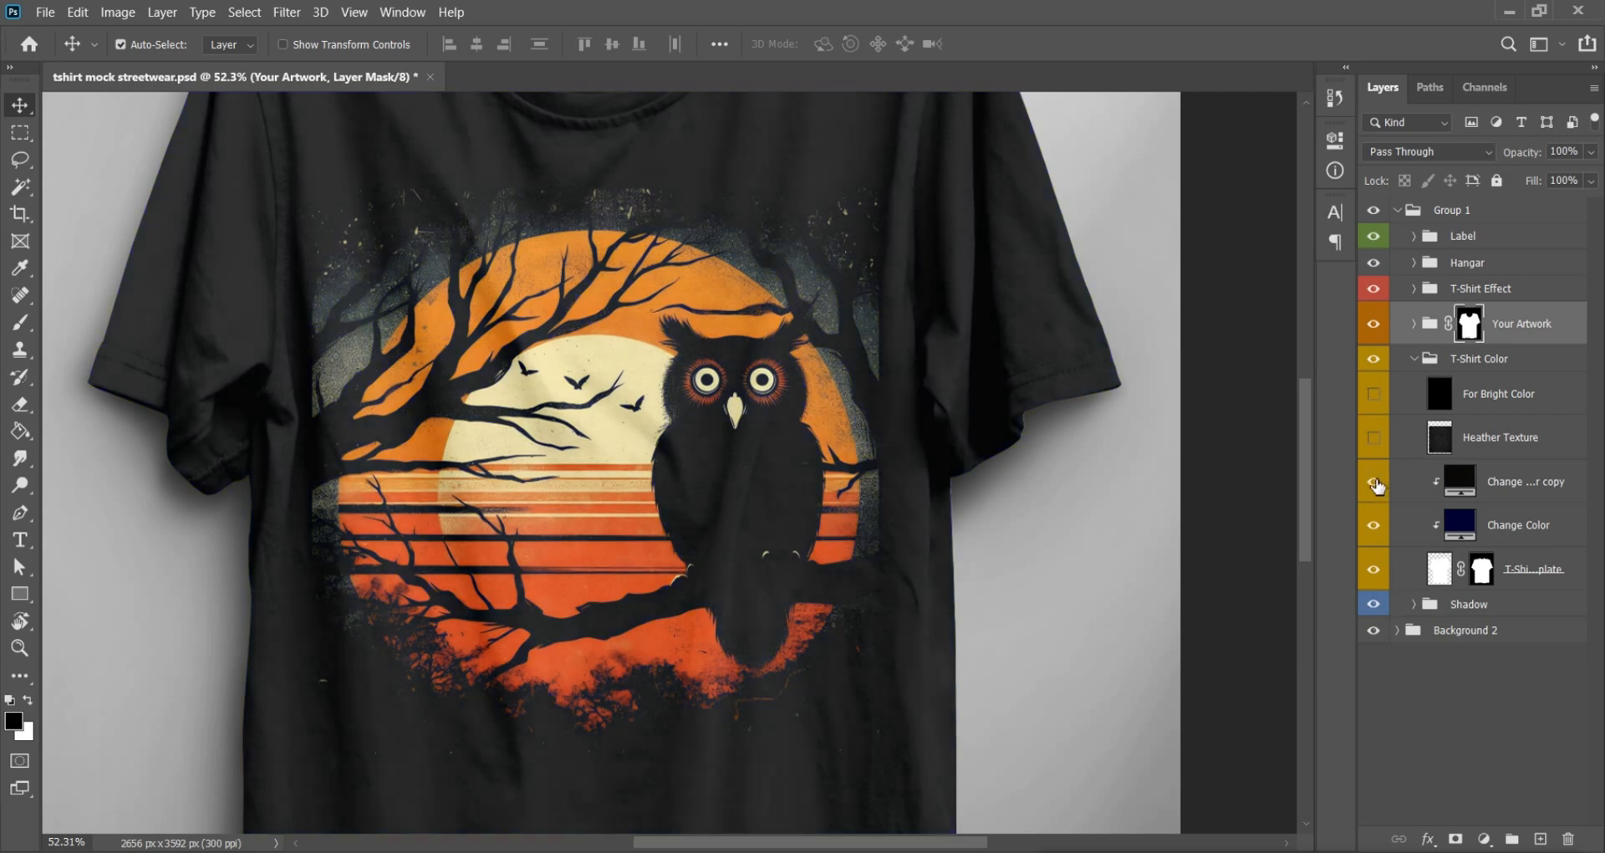
scroll(869, 248, up, 5)
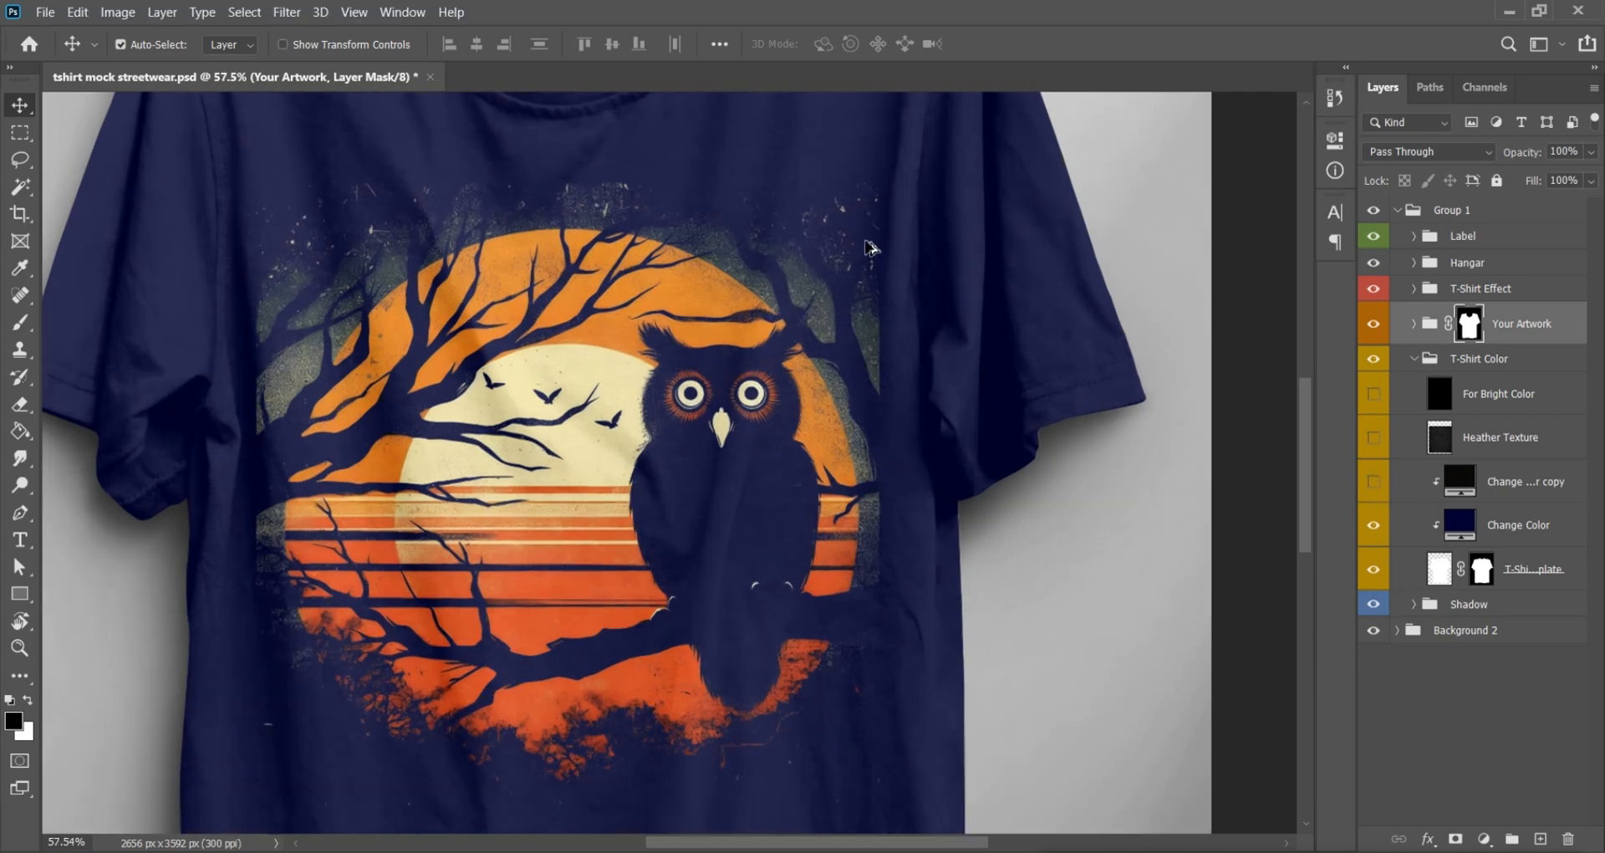
scroll(801, 315, up, 2)
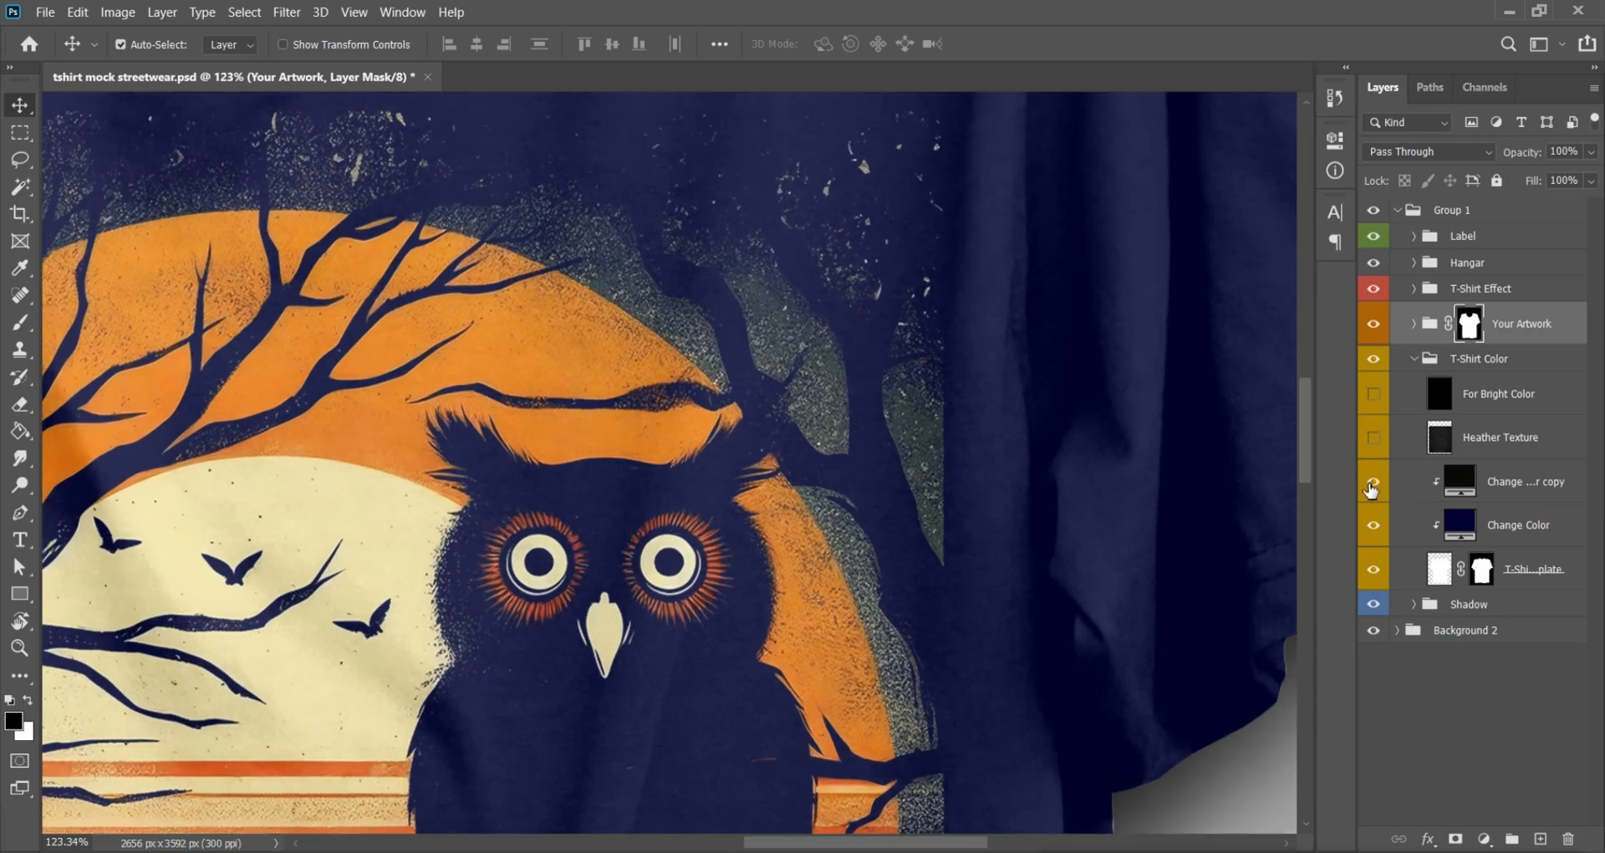
Step: Show the black copy of the Change Color layer again and review the owl artwork on the black T-shirt
scroll(761, 637, down, 8)
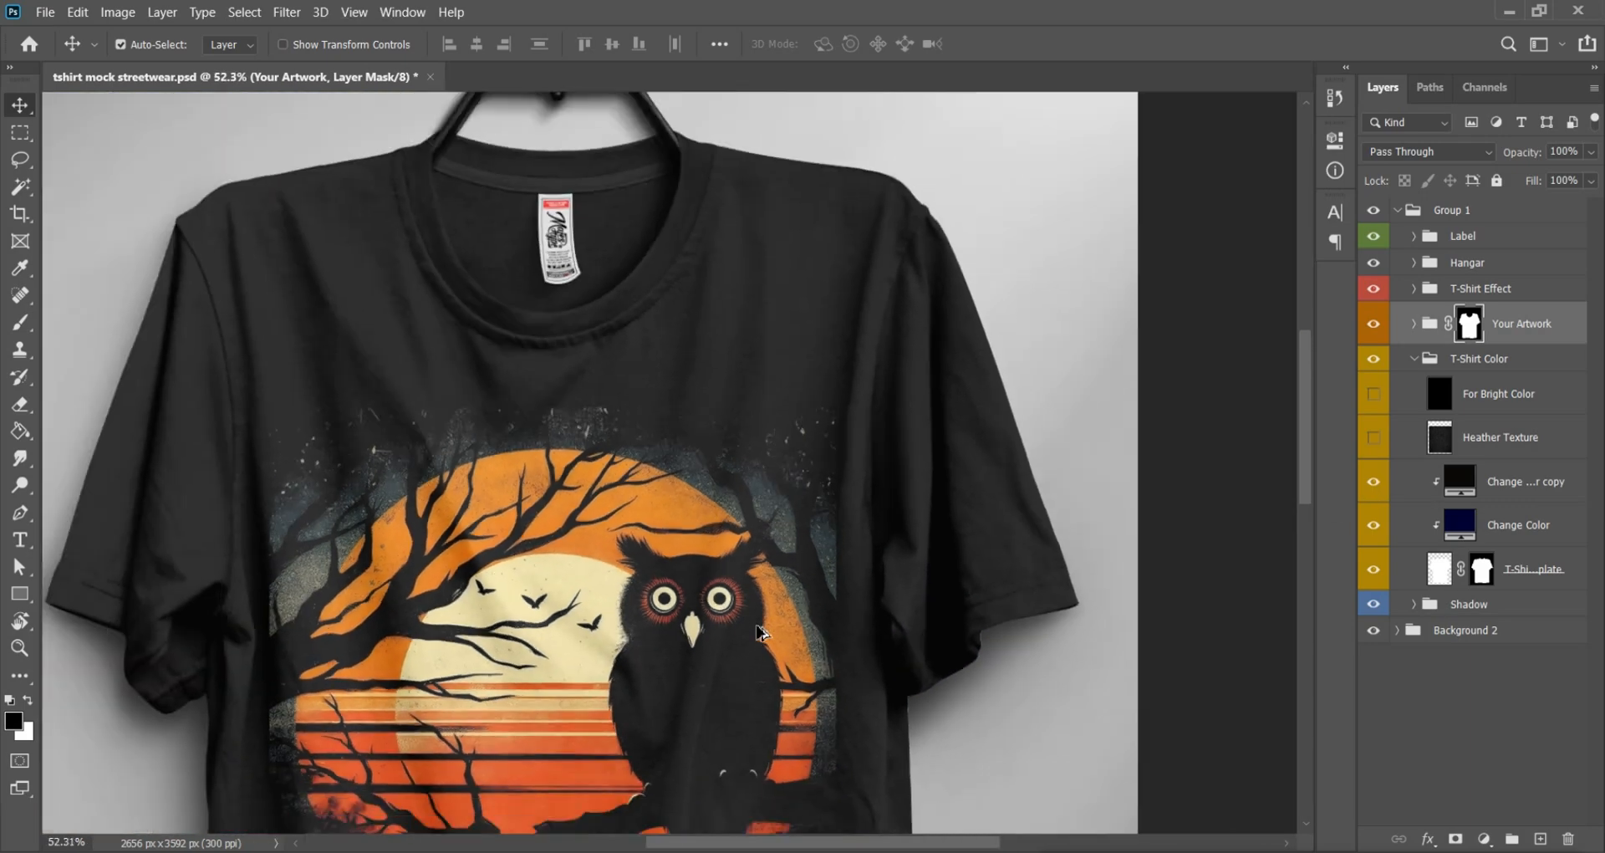
scroll(761, 633, down, 2)
scroll(715, 527, up, 2)
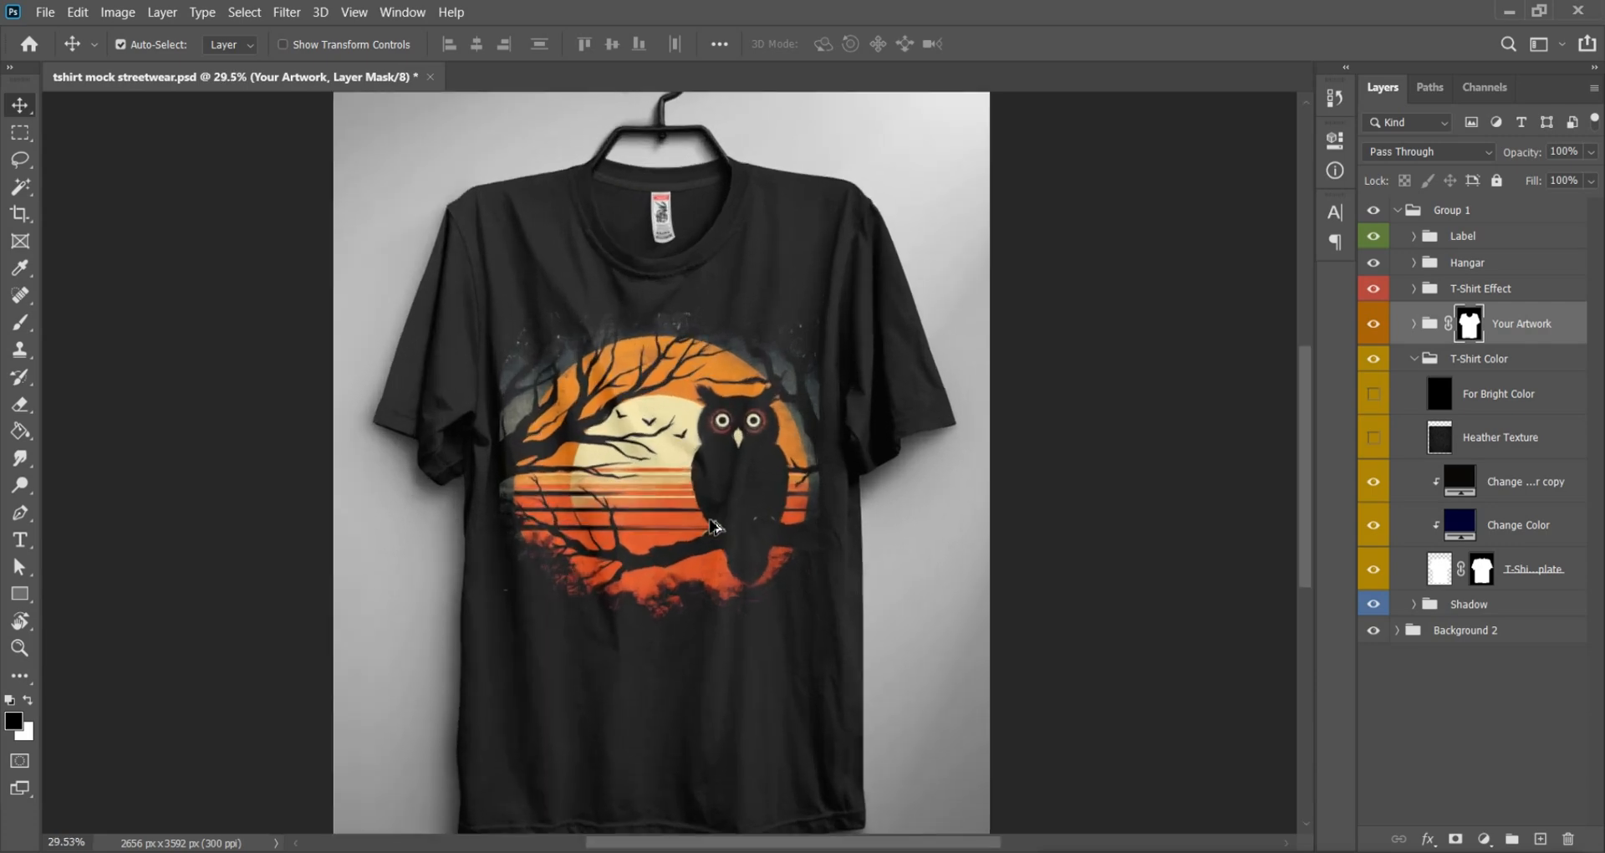
scroll(715, 526, up, 2)
drag(807, 644, 819, 654)
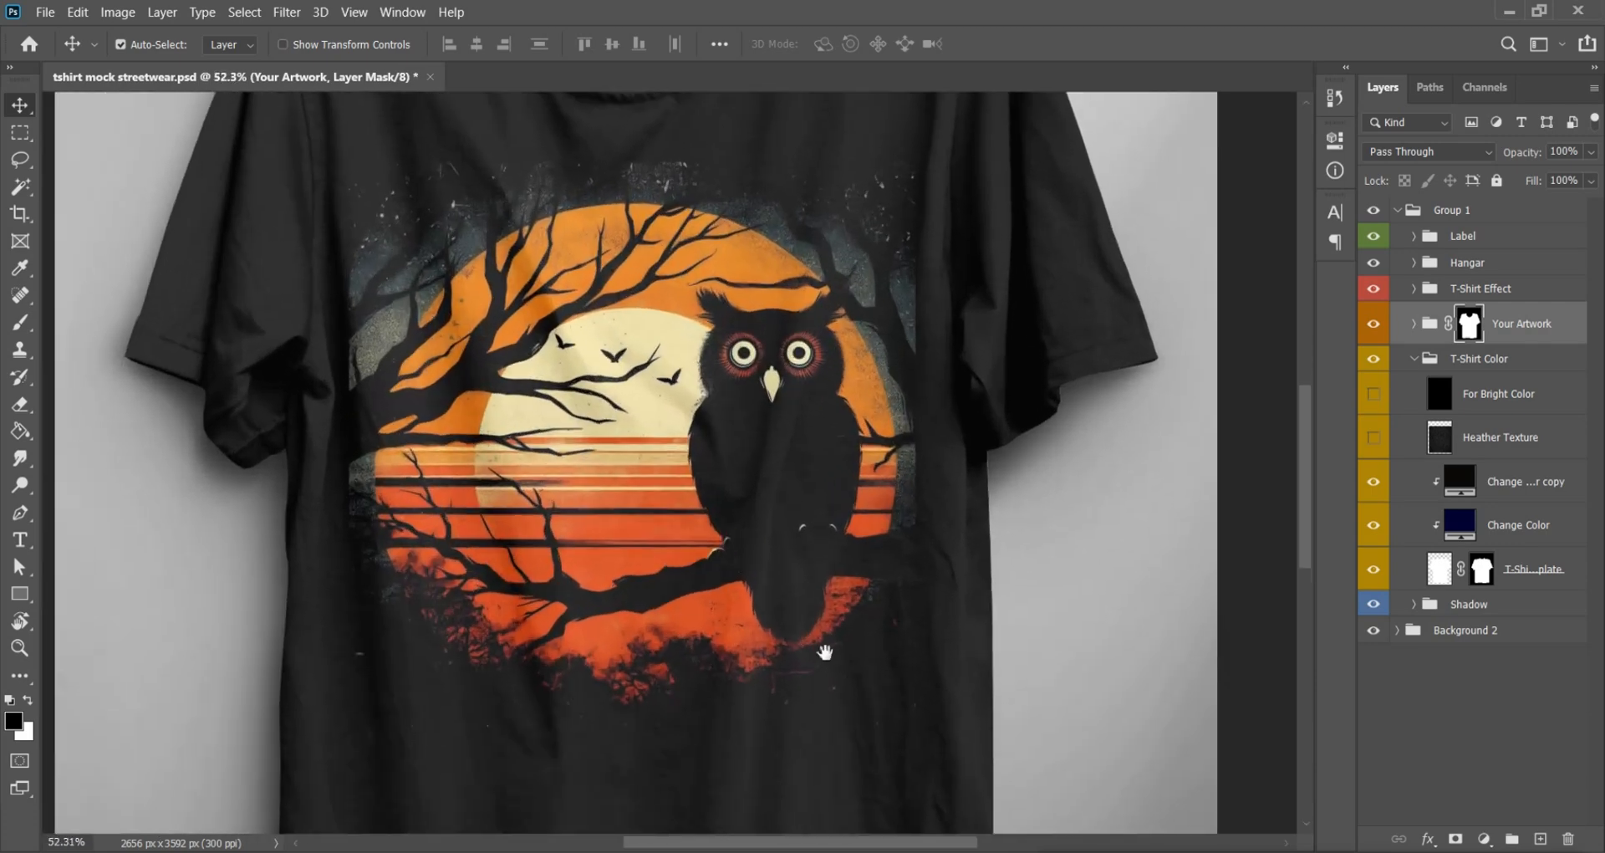
scroll(744, 527, up, 1)
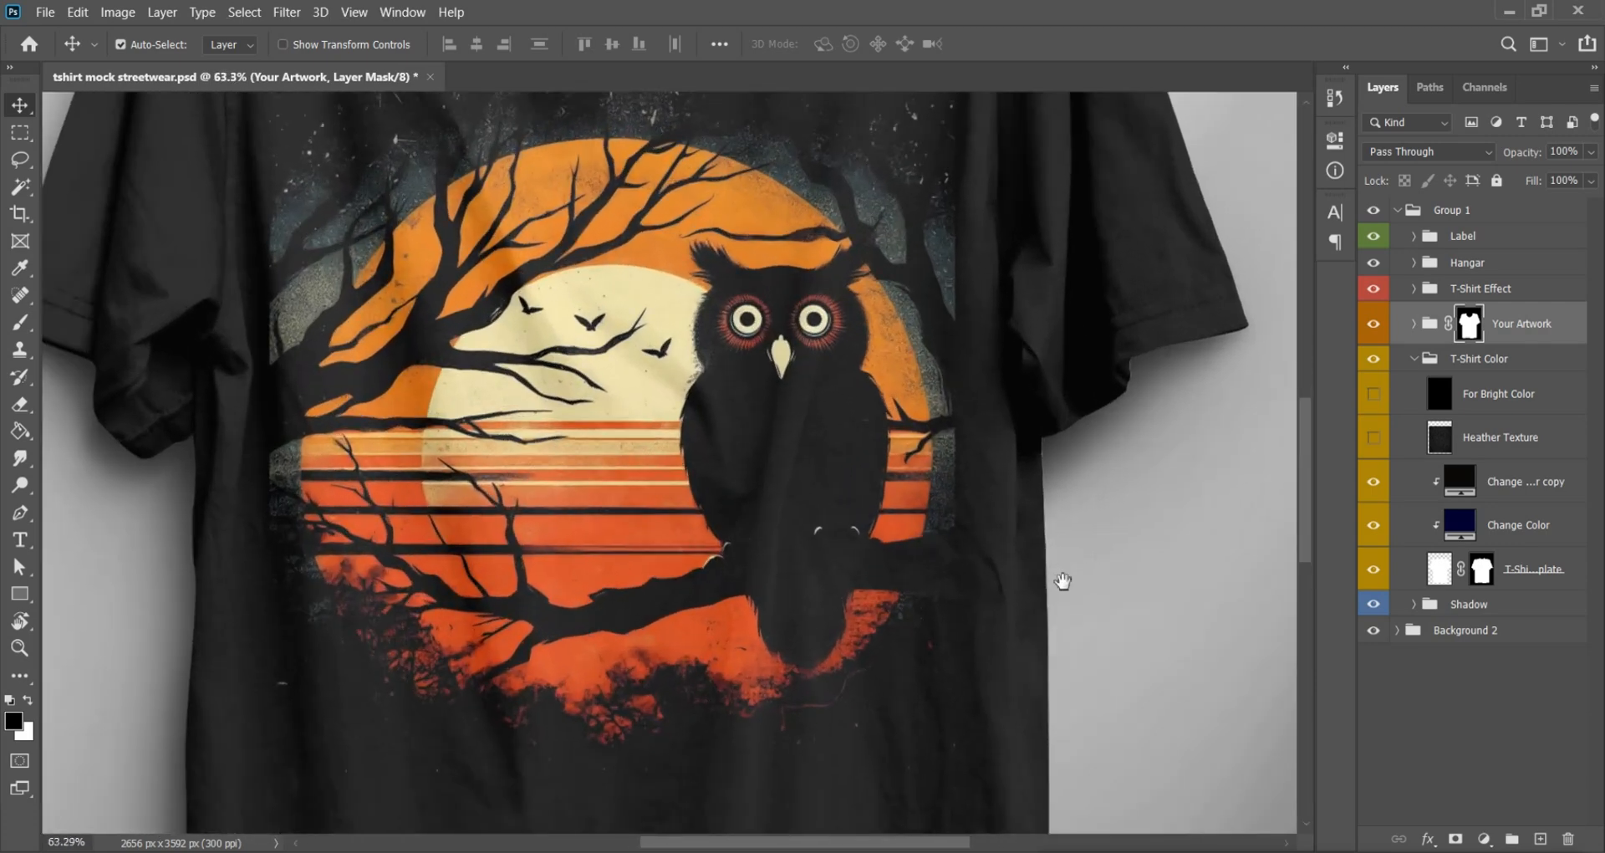
scroll(1059, 581, down, 2)
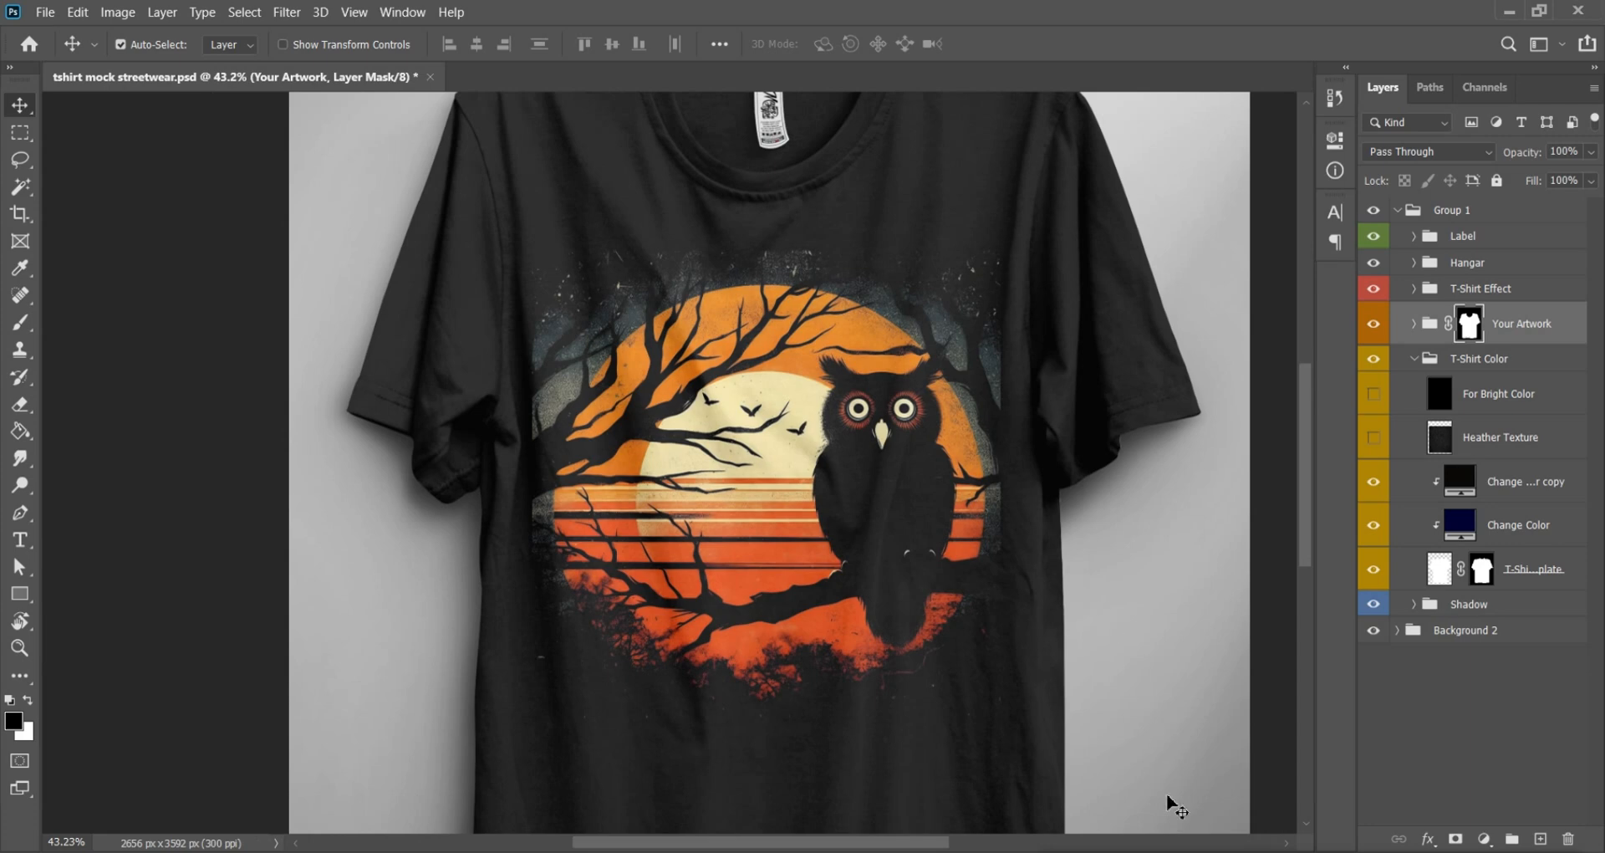